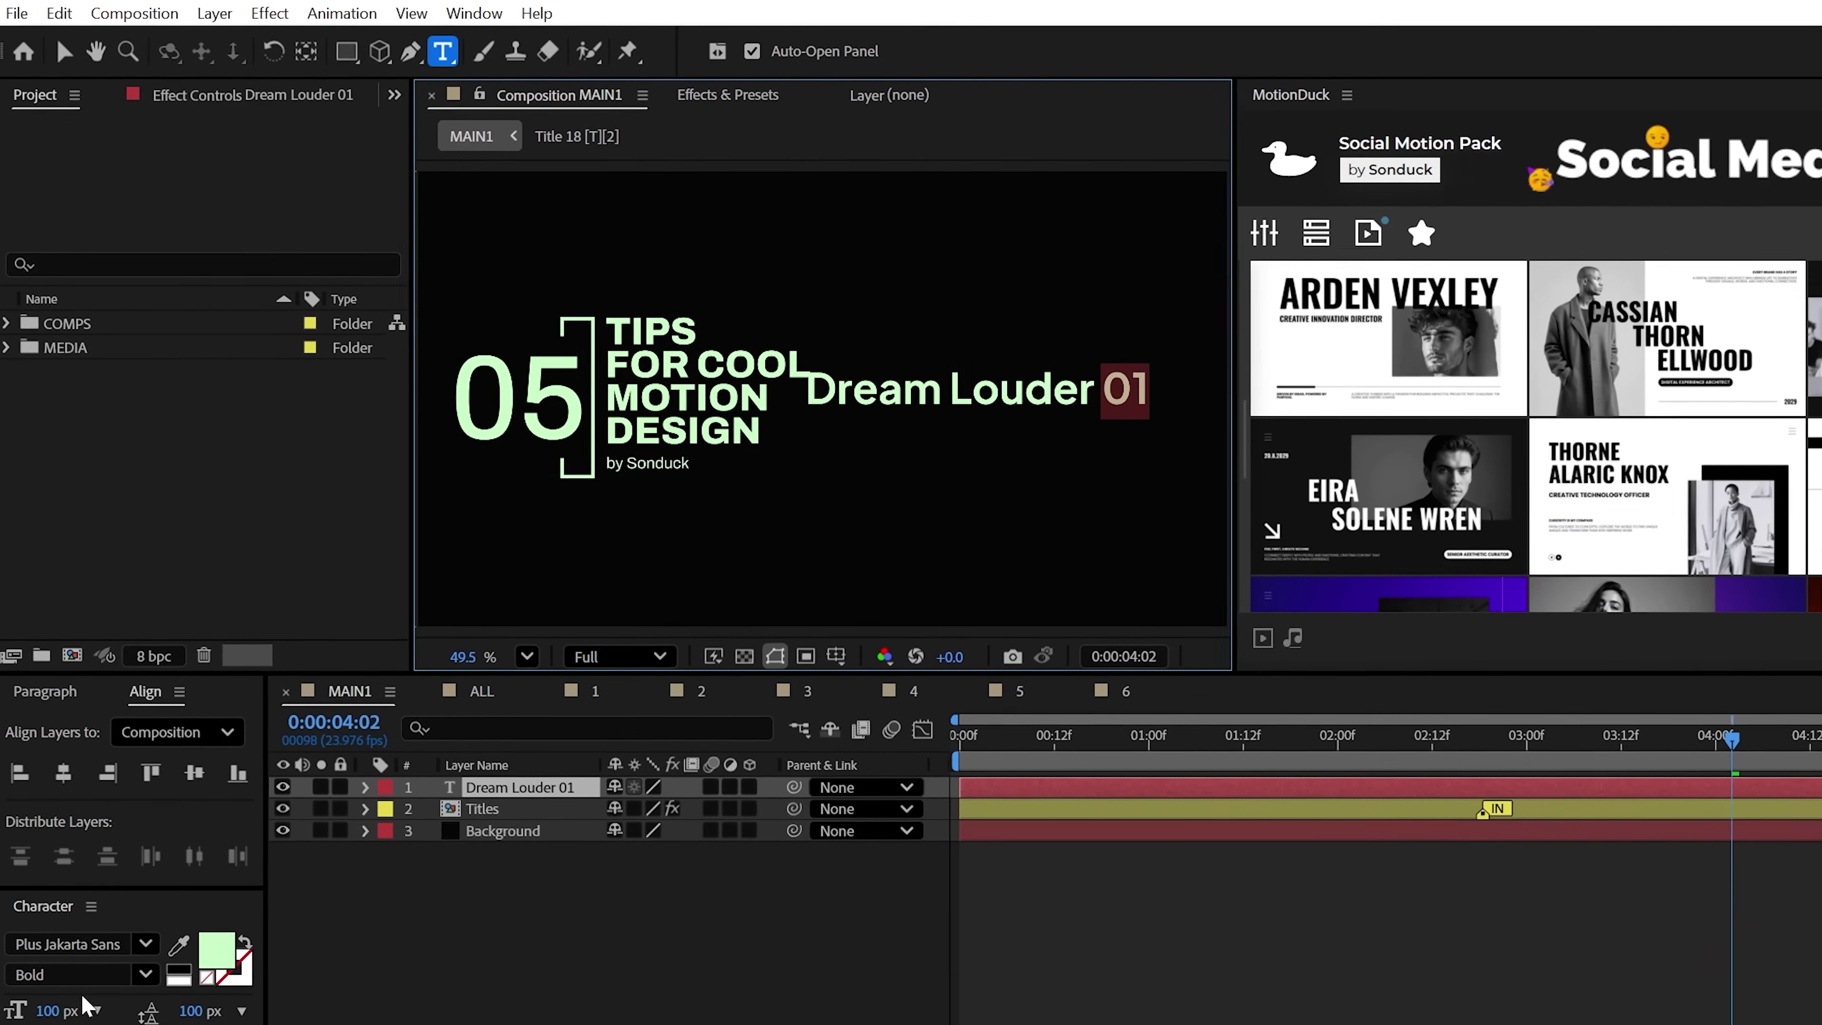
# - Set the font size of the small "01" after the Dream Louder text to 25 px
pyautogui.click(72, 1009)
pyautogui.write('25')
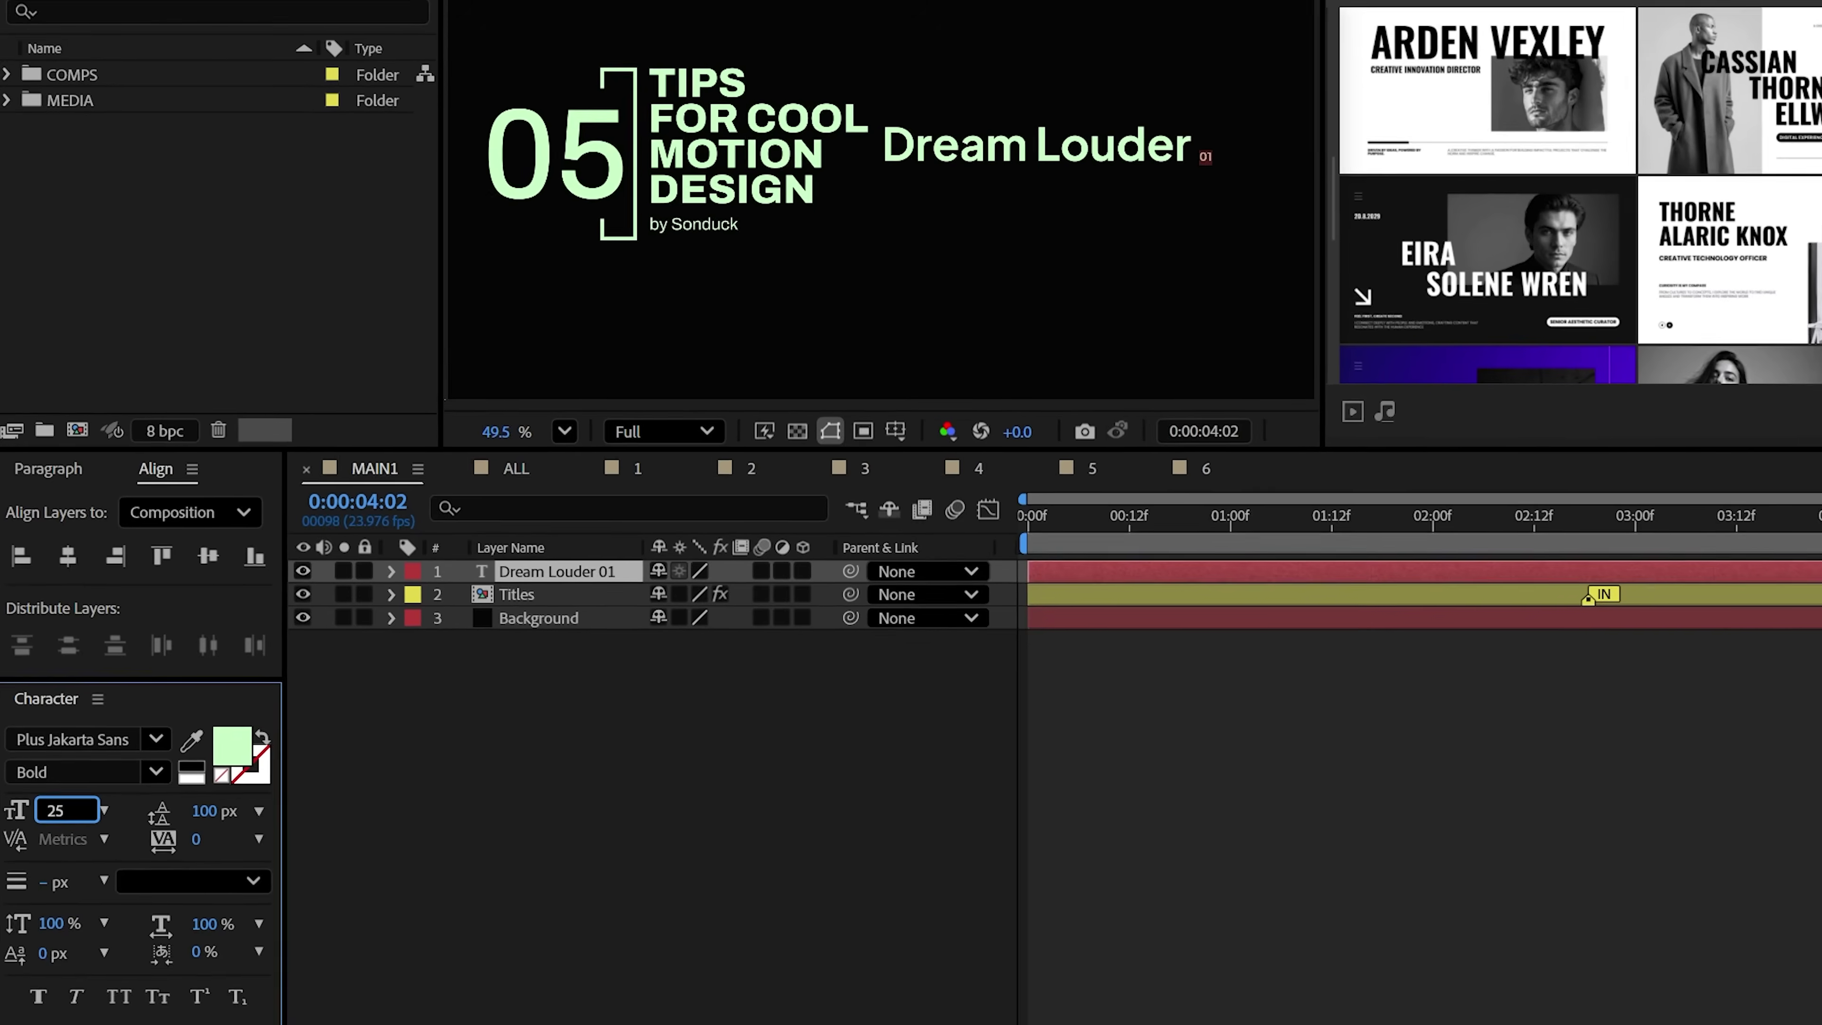
pyautogui.click(65, 33)
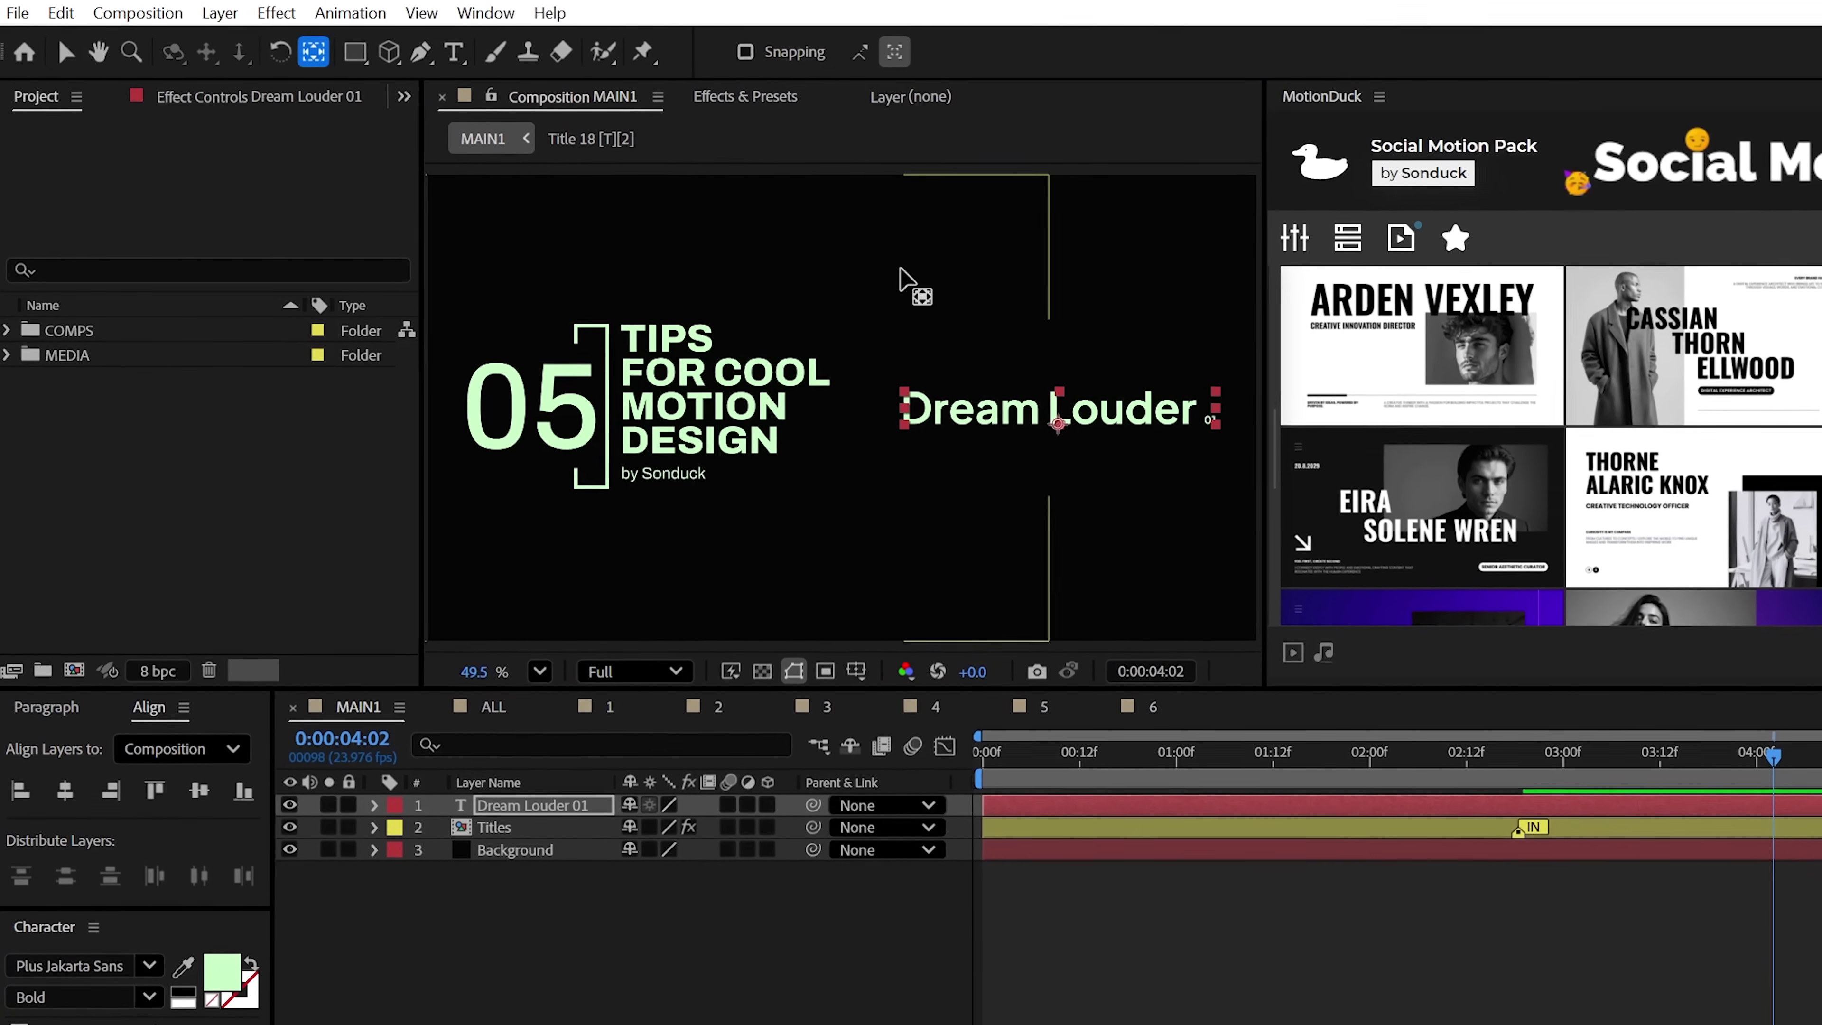
# - Move the Dream Louder 01 layer's anchor point to the far left of the frame, level with the 05, and show its transform properties
pyautogui.moveTo(1061, 424); pyautogui.dragTo(482, 412)
pyautogui.click(380, 824)
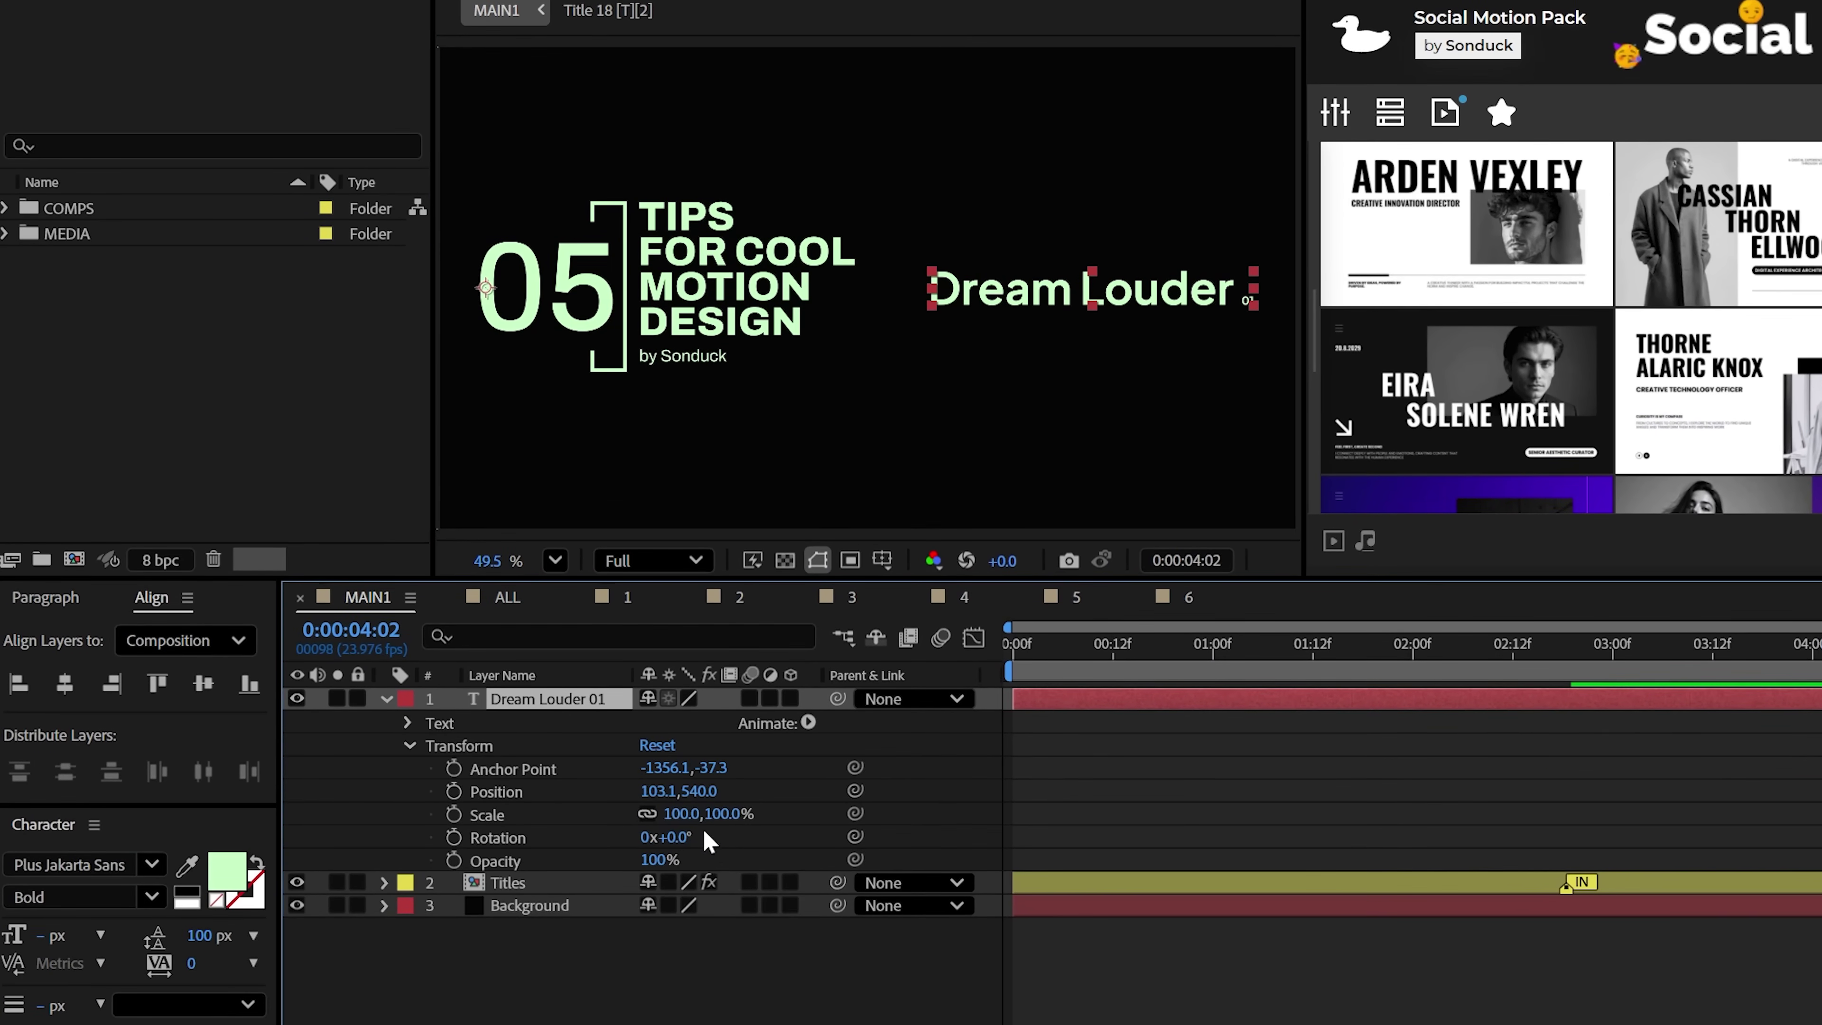
pyautogui.moveTo(671, 899); pyautogui.dragTo(831, 921)
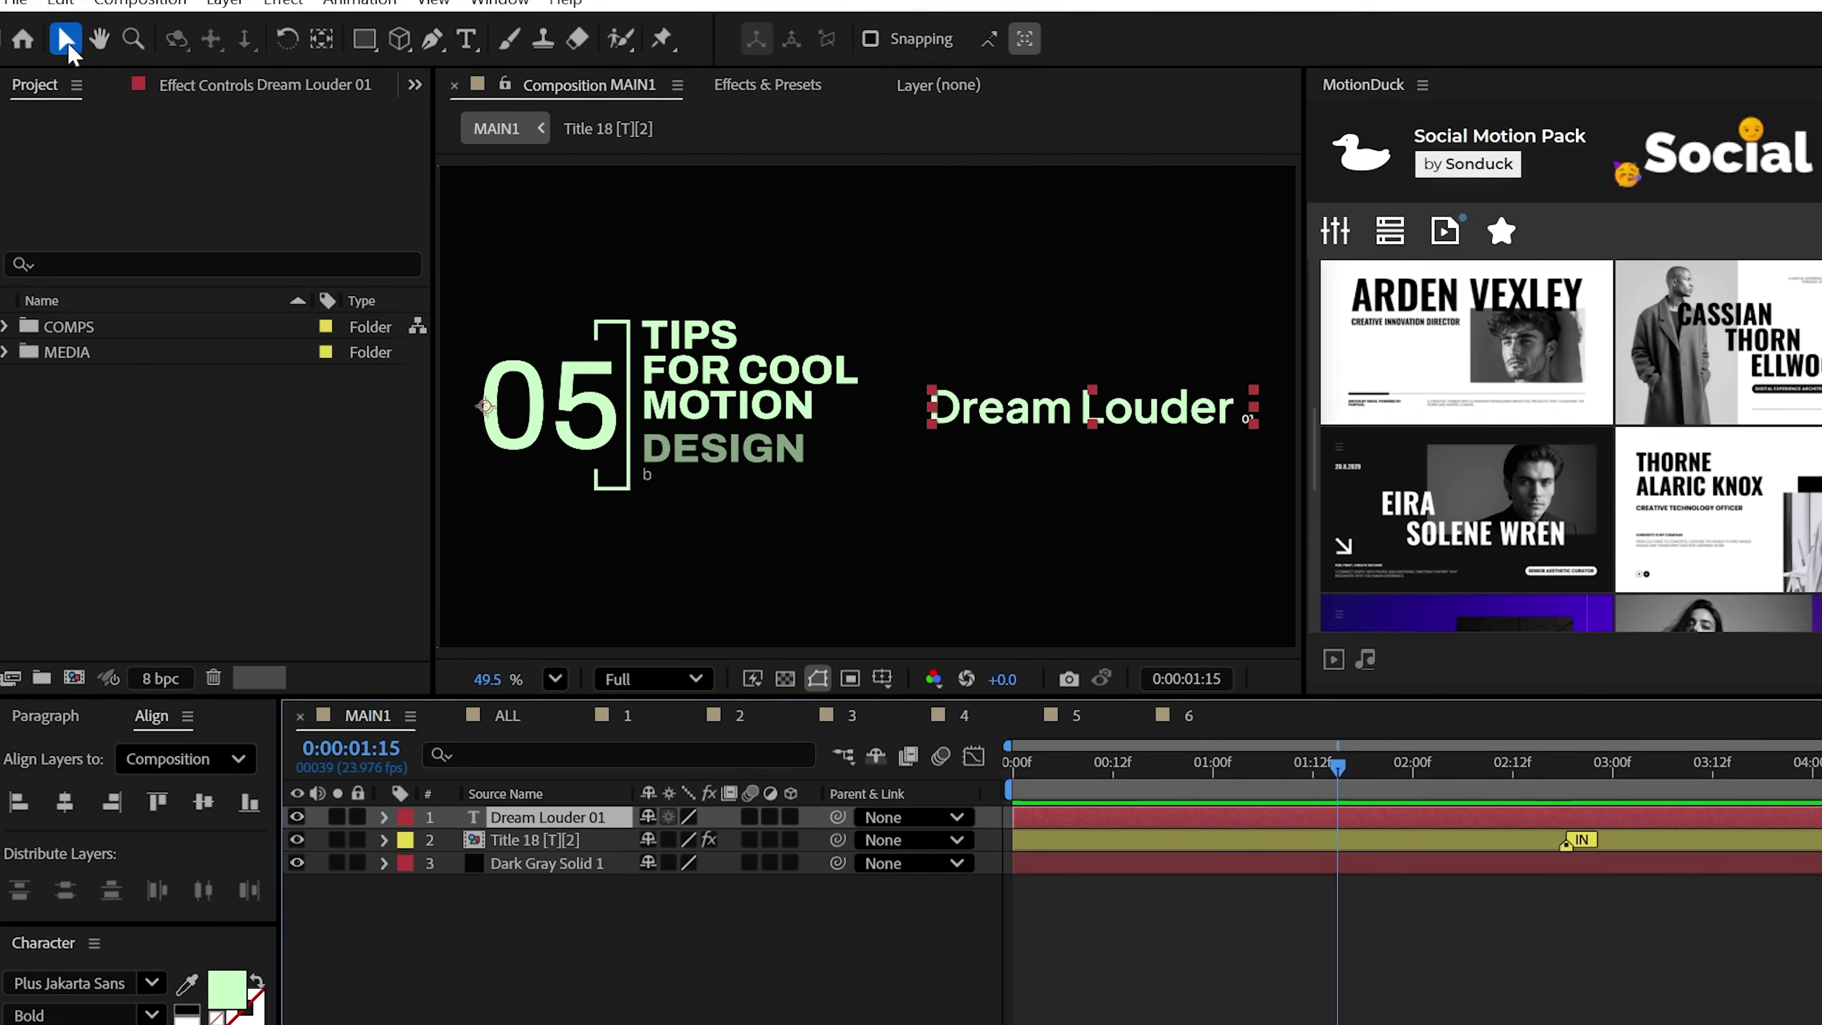
# - Duplicate the Dream Louder 01 text layer and rotate the copy slightly clockwise around the moved anchor point
pyautogui.click(60, 16)
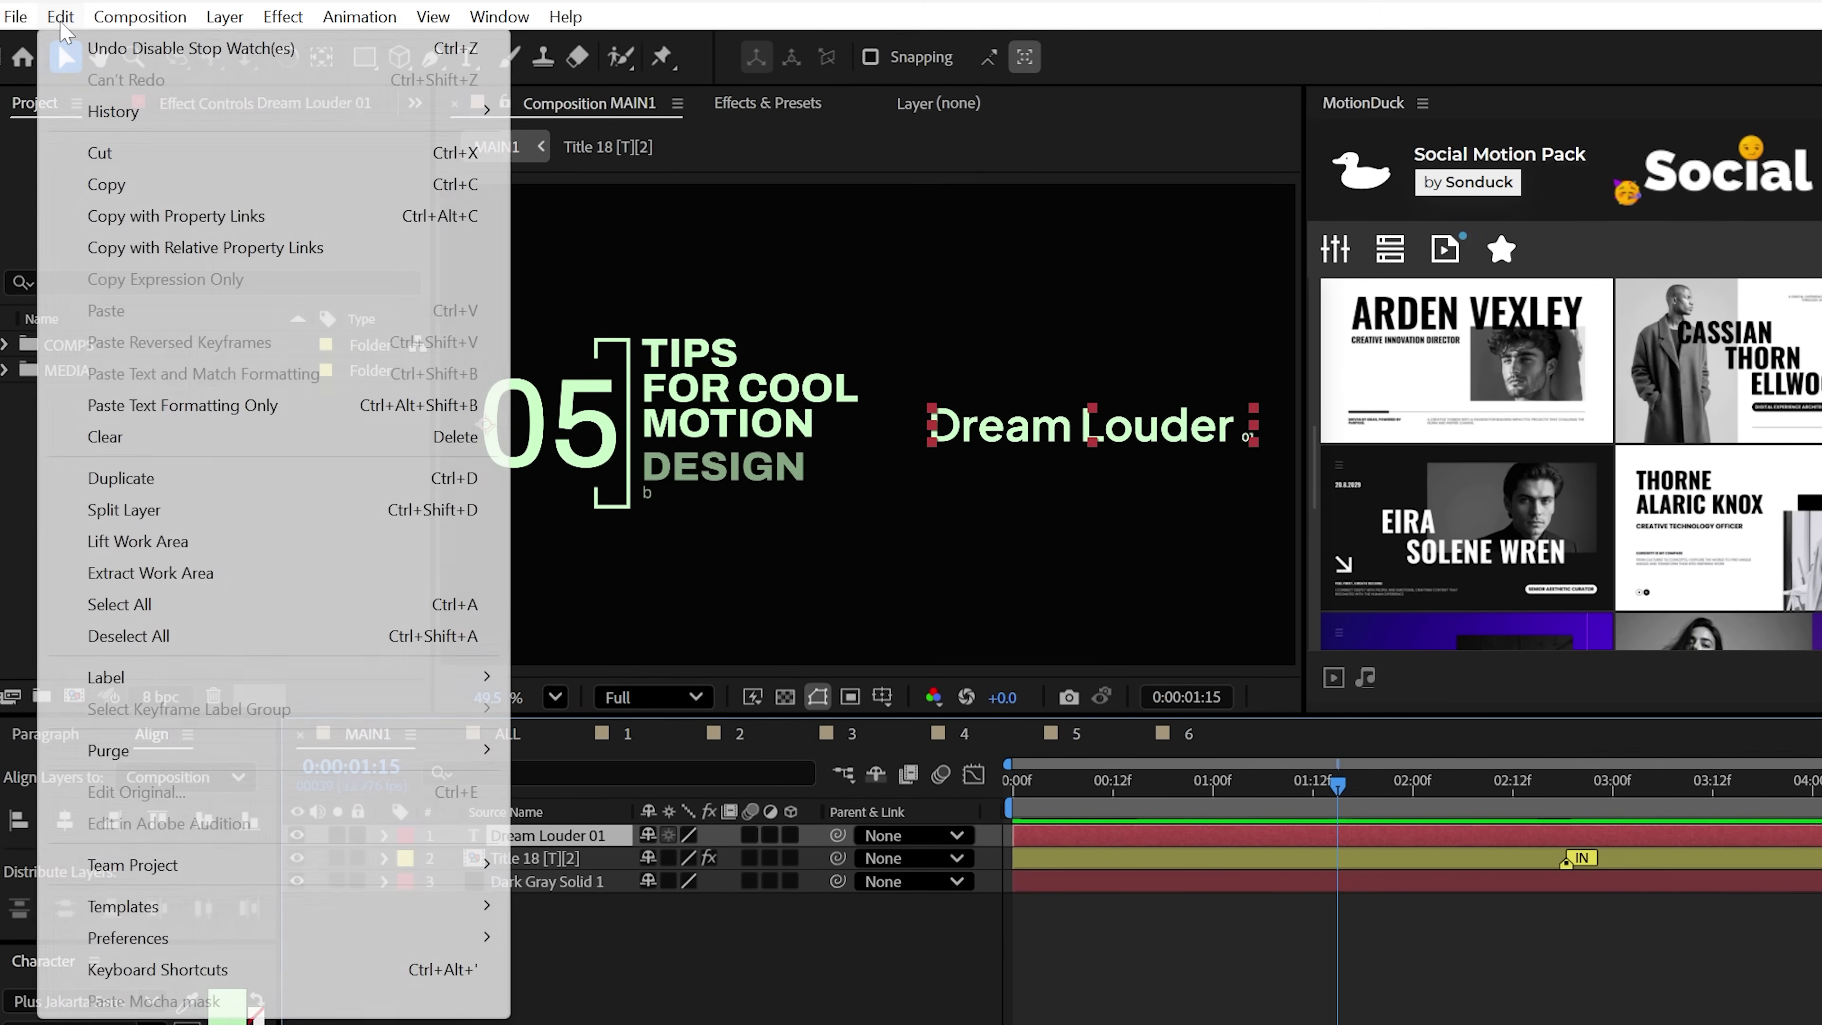
pyautogui.click(121, 478)
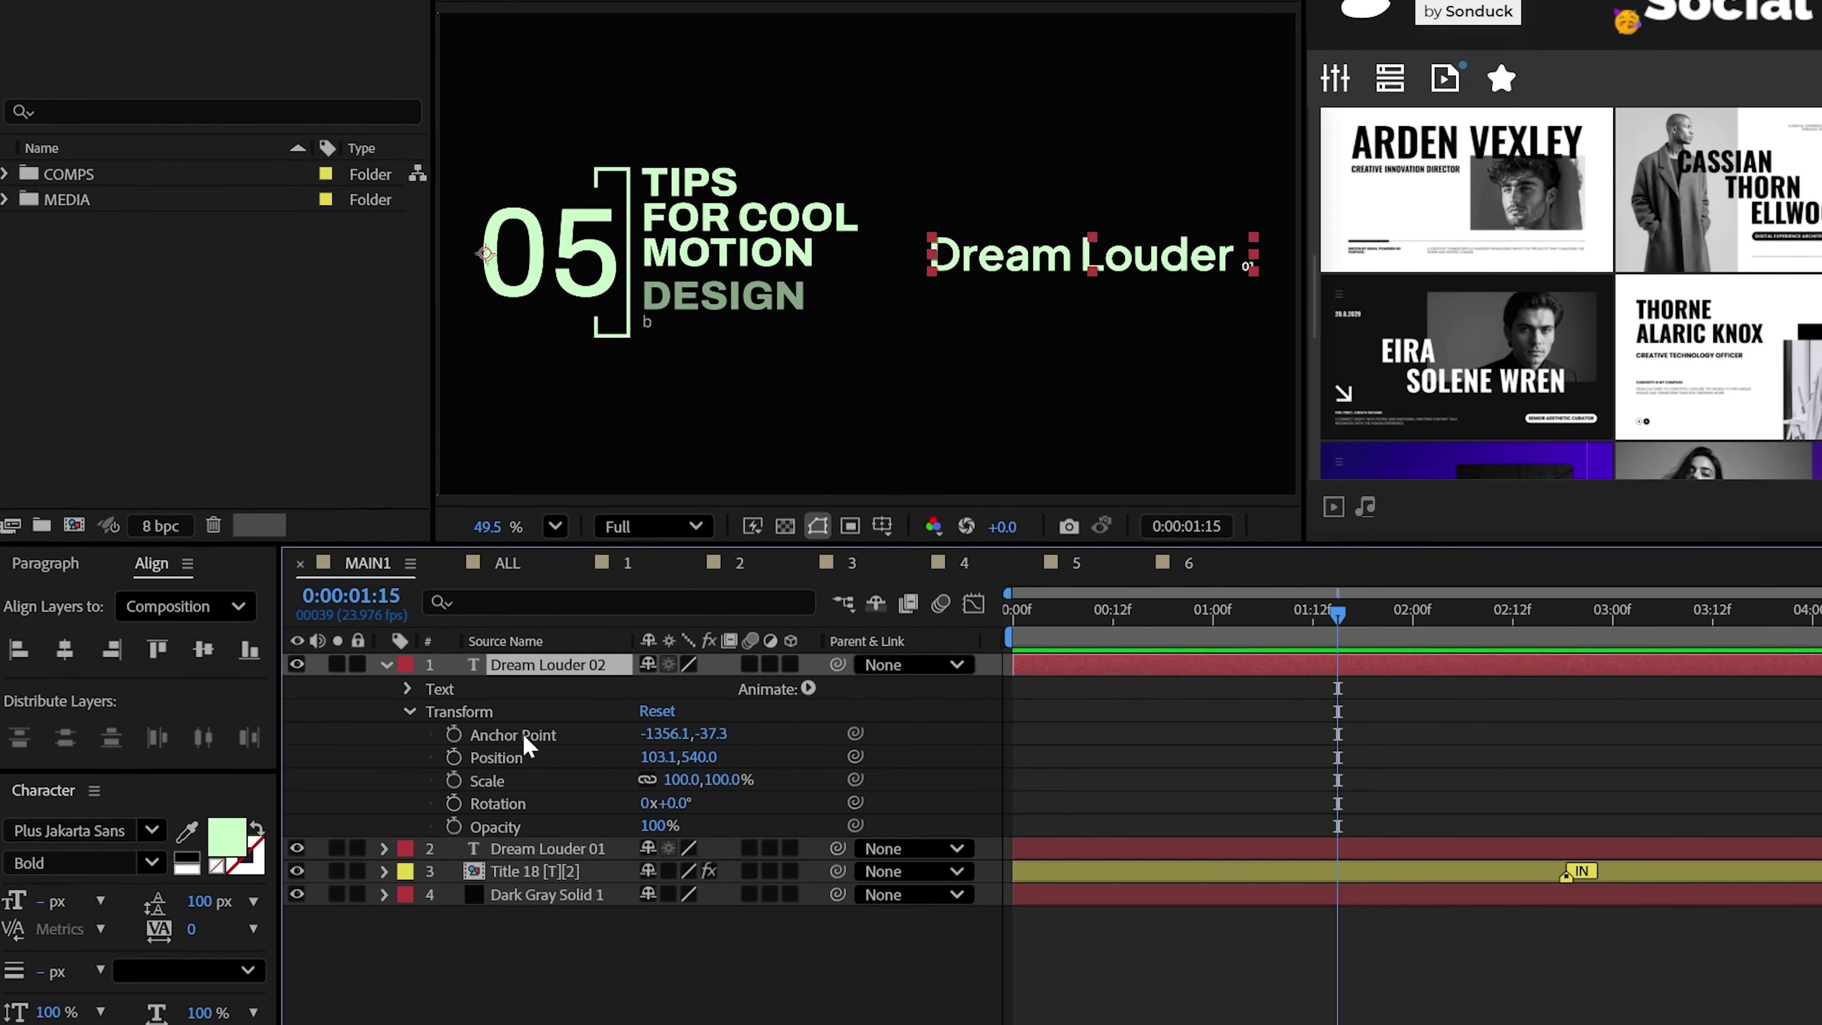
pyautogui.click(390, 665)
pyautogui.click(509, 665)
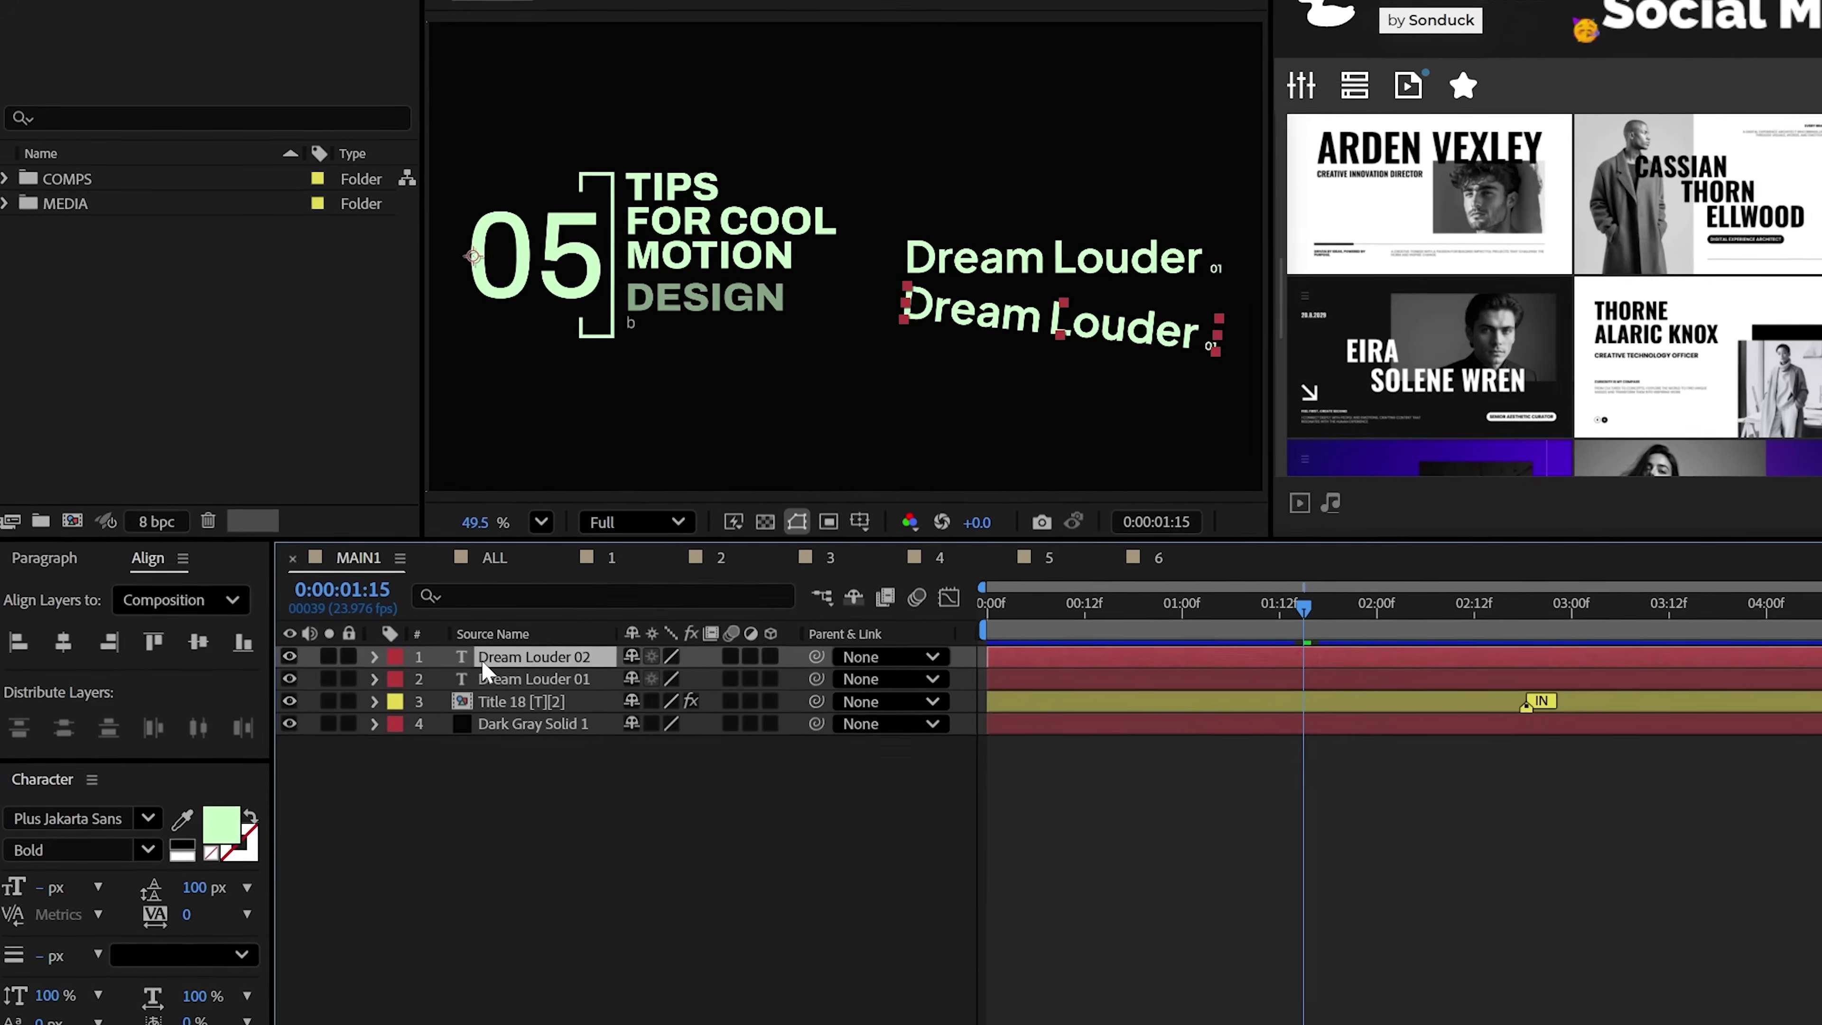
# - Keep duplicating the newest Dream Louder layer and rotating each copy further clockwise until 60 text layers form a ring
pyautogui.hotkey('ctrl', 'd')
pyautogui.press('r')
pyautogui.moveTo(667, 688); pyautogui.dragTo(679, 688)
pyautogui.click(617, 812)
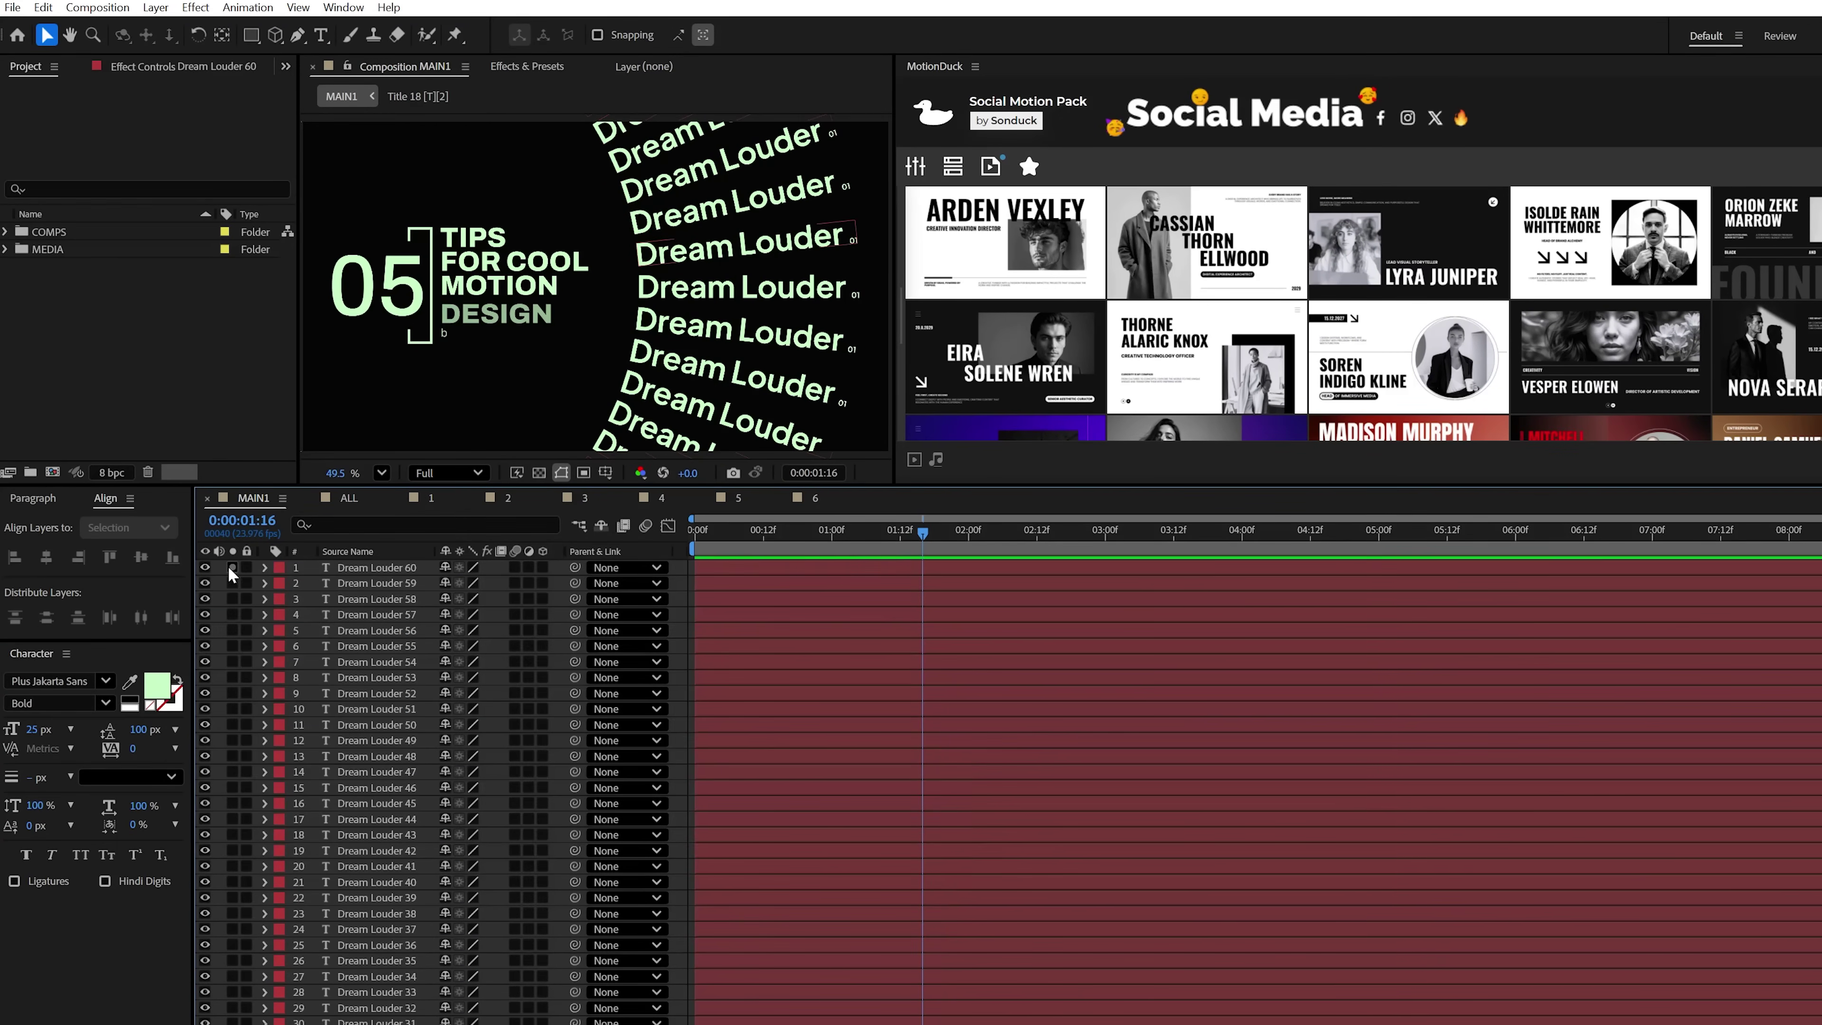
# - Add a null object above the text layers in the MAIN1 composition
pyautogui.rightClick(232, 574)
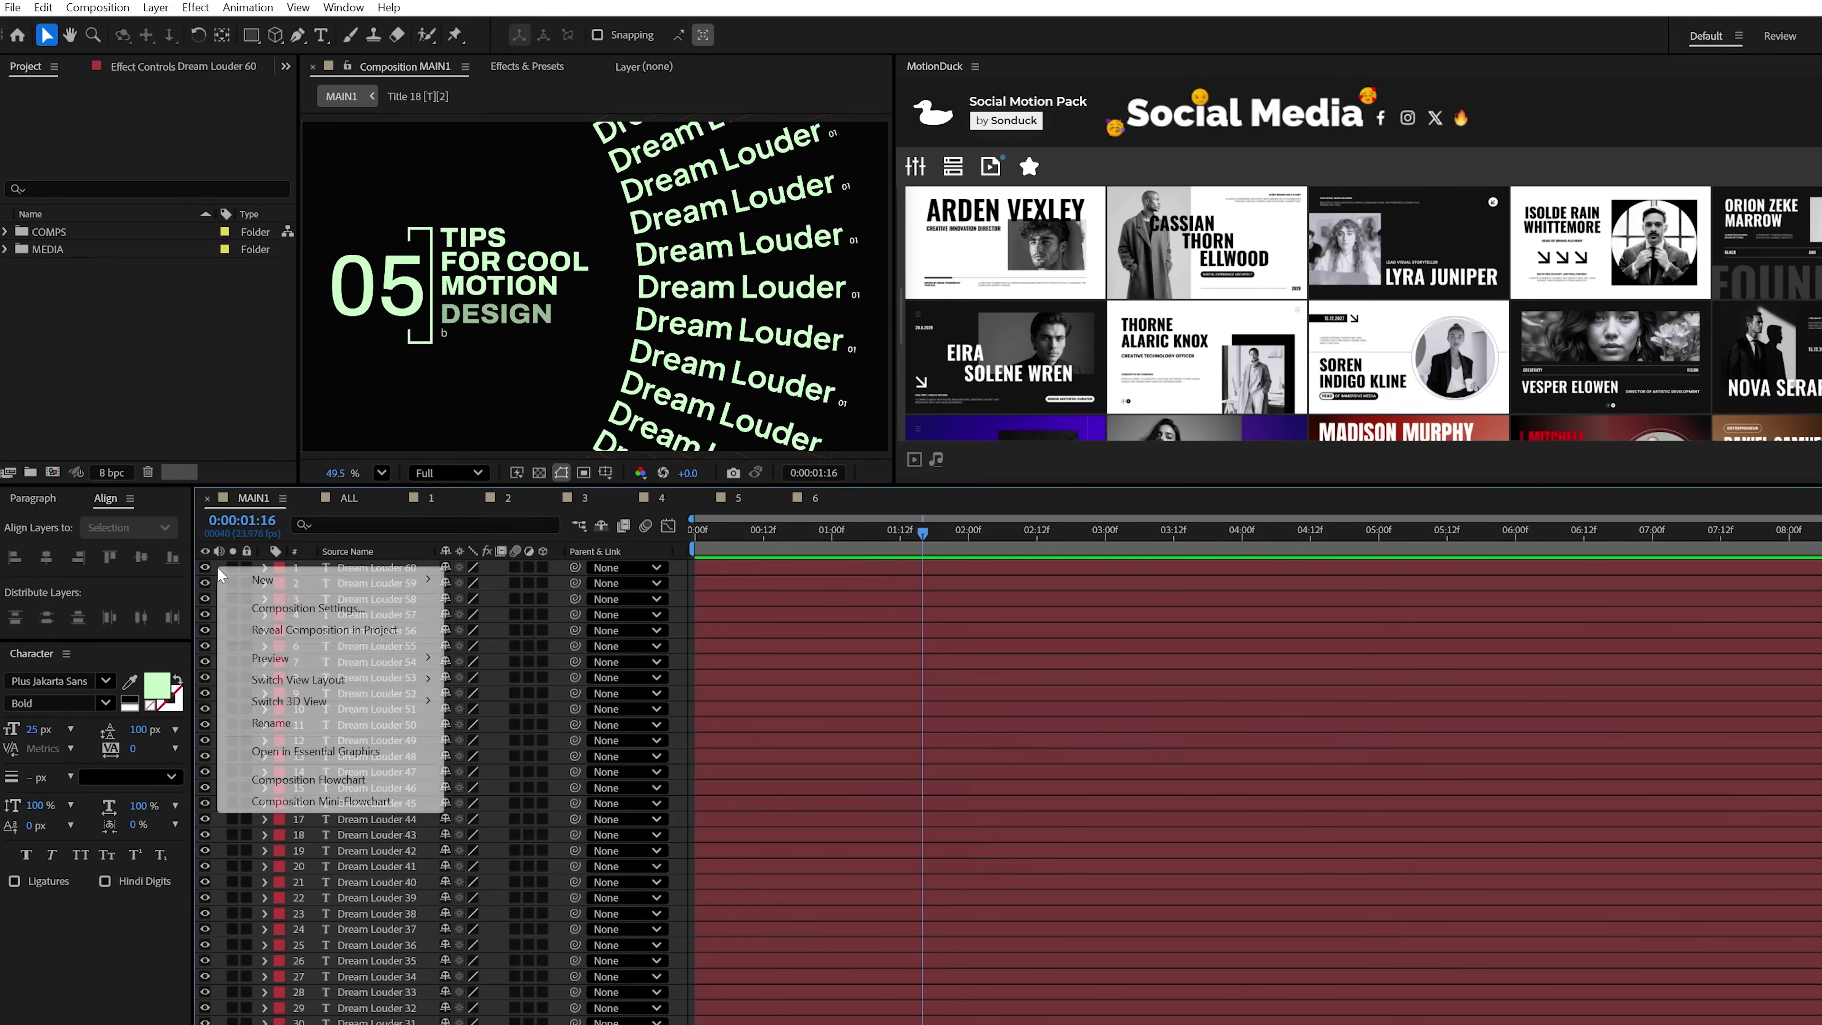
pyautogui.moveTo(336, 579)
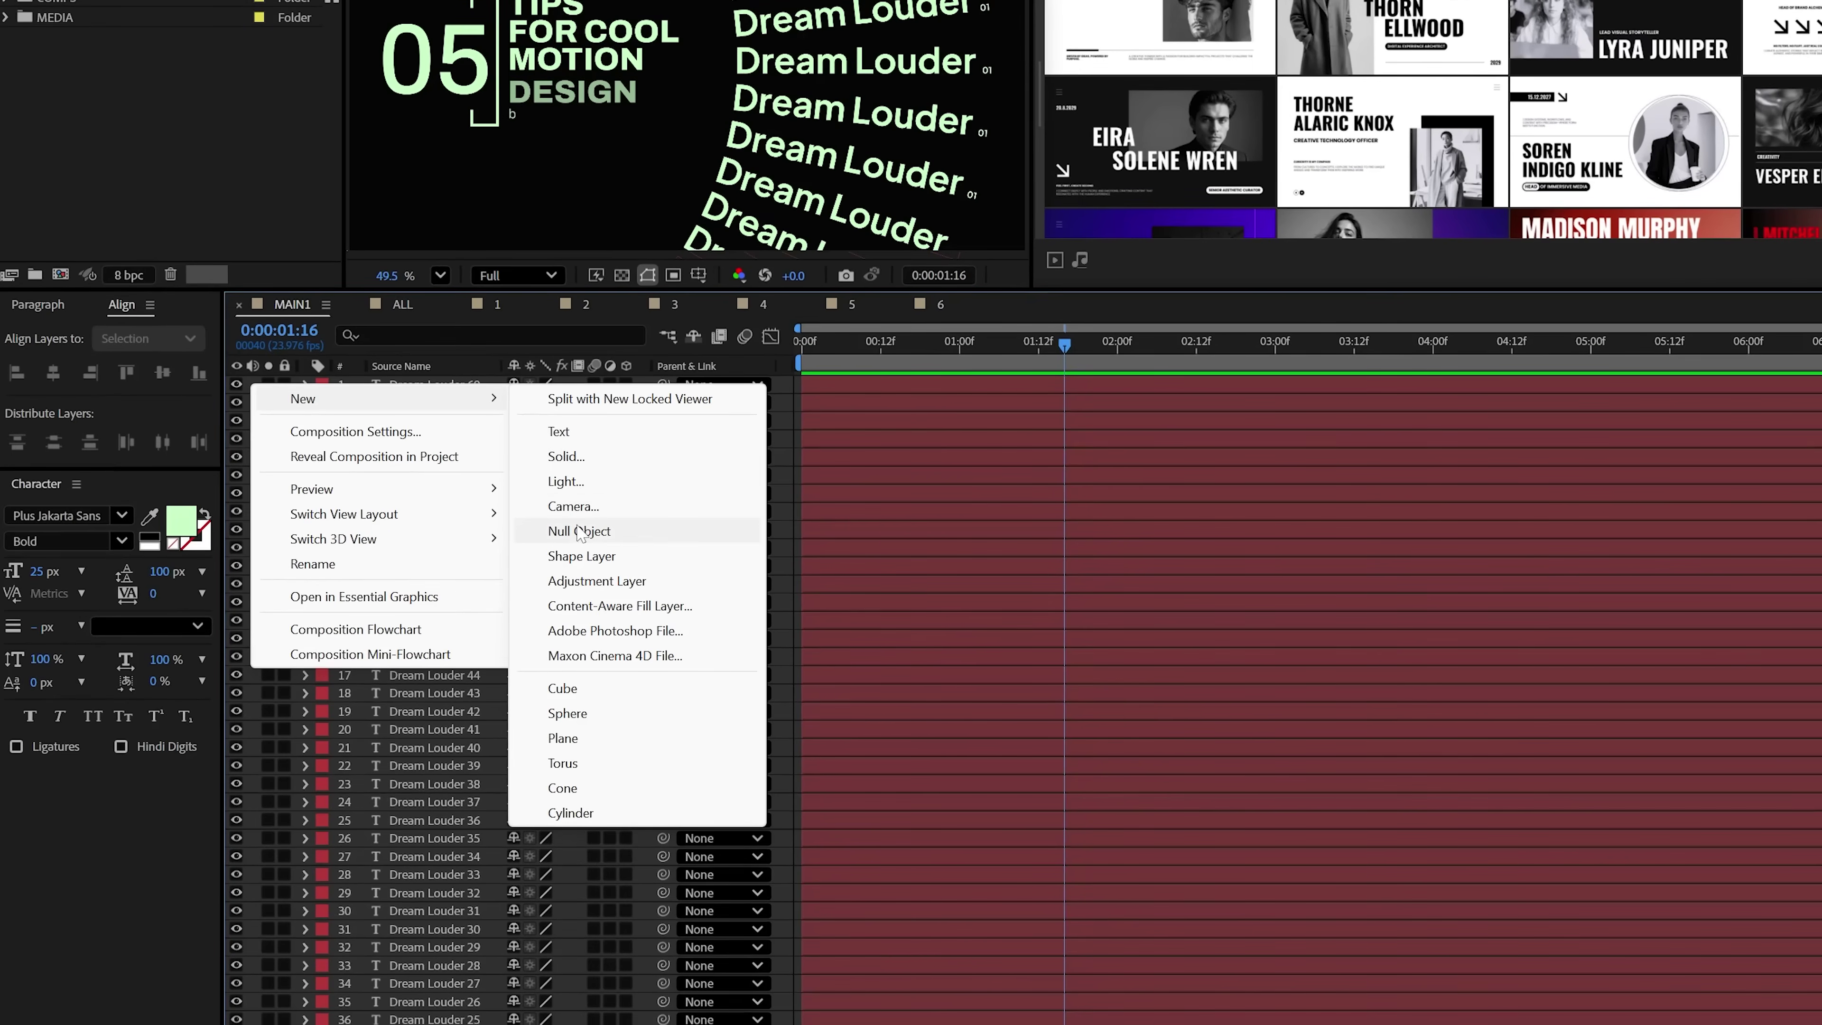
pyautogui.click(579, 528)
# - Select all the Dream Louder text layers and parent them to Null 1
pyautogui.click(435, 402)
pyautogui.scroll(-10, 465, 752)
pyautogui.keyDown('shift'); pyautogui.click(440, 981); pyautogui.keyUp('shift')
pyautogui.scroll(10, 474, 885)
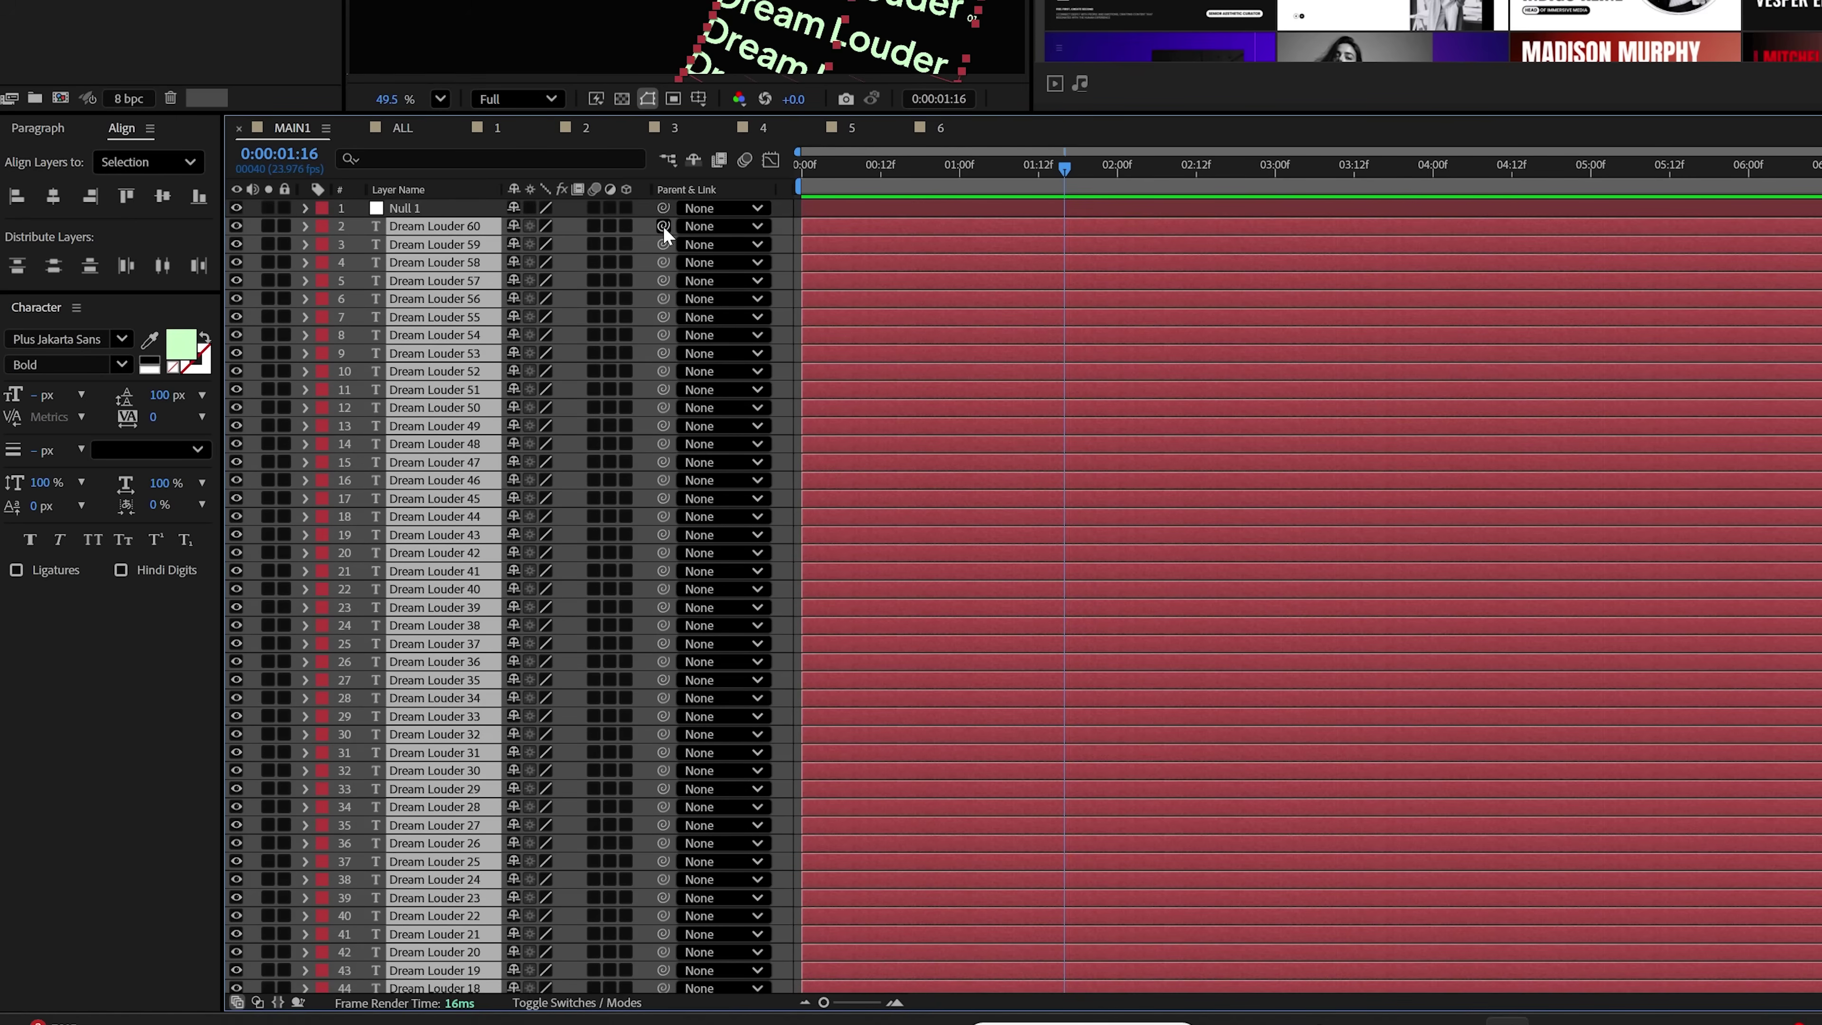
pyautogui.moveTo(662, 225); pyautogui.dragTo(405, 207)
# - Rotate Null 1 to 36° to try spinning the whole ring of text
pyautogui.click(406, 207)
pyautogui.press('r')
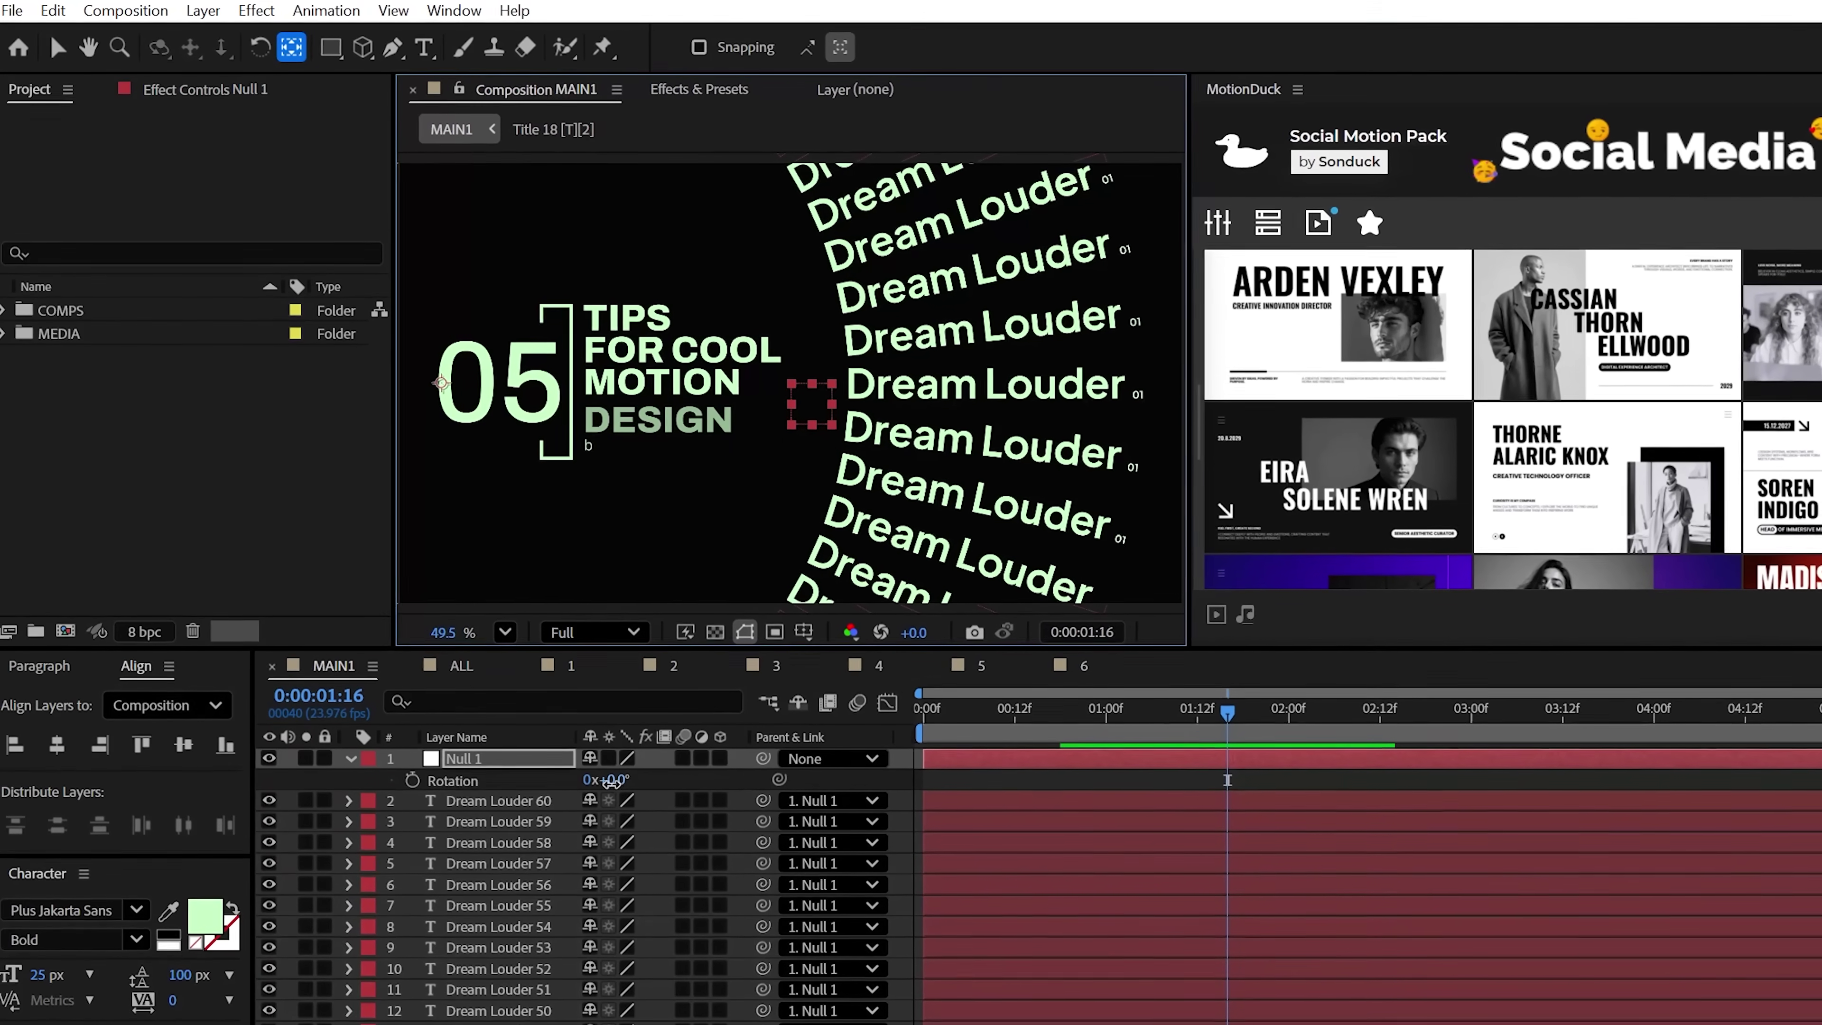
pyautogui.moveTo(614, 774); pyautogui.dragTo(652, 787)
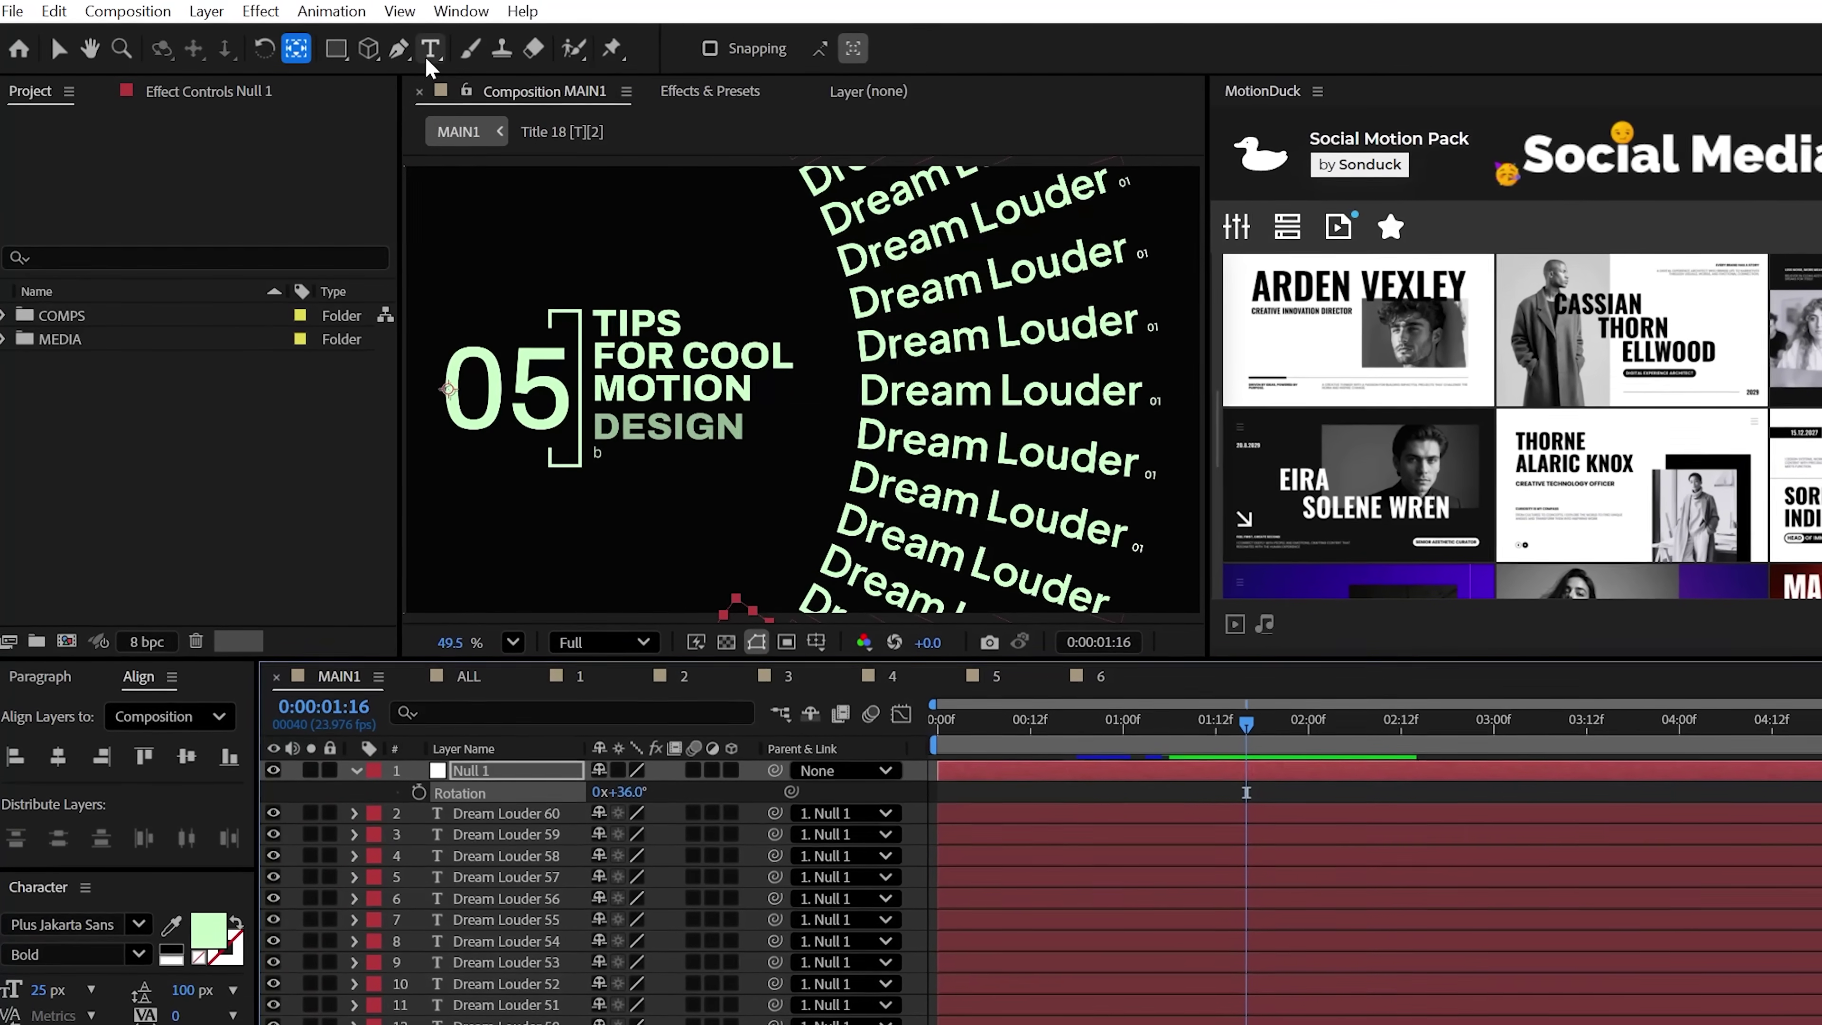
# - Replace the repeated Dream Louder text with a different title on each copy, such as Break Limits, Think Visually and Craft Designs
pyautogui.click(429, 51)
pyautogui.moveTo(843, 269); pyautogui.dragTo(1116, 266)
pyautogui.write('Change Title')
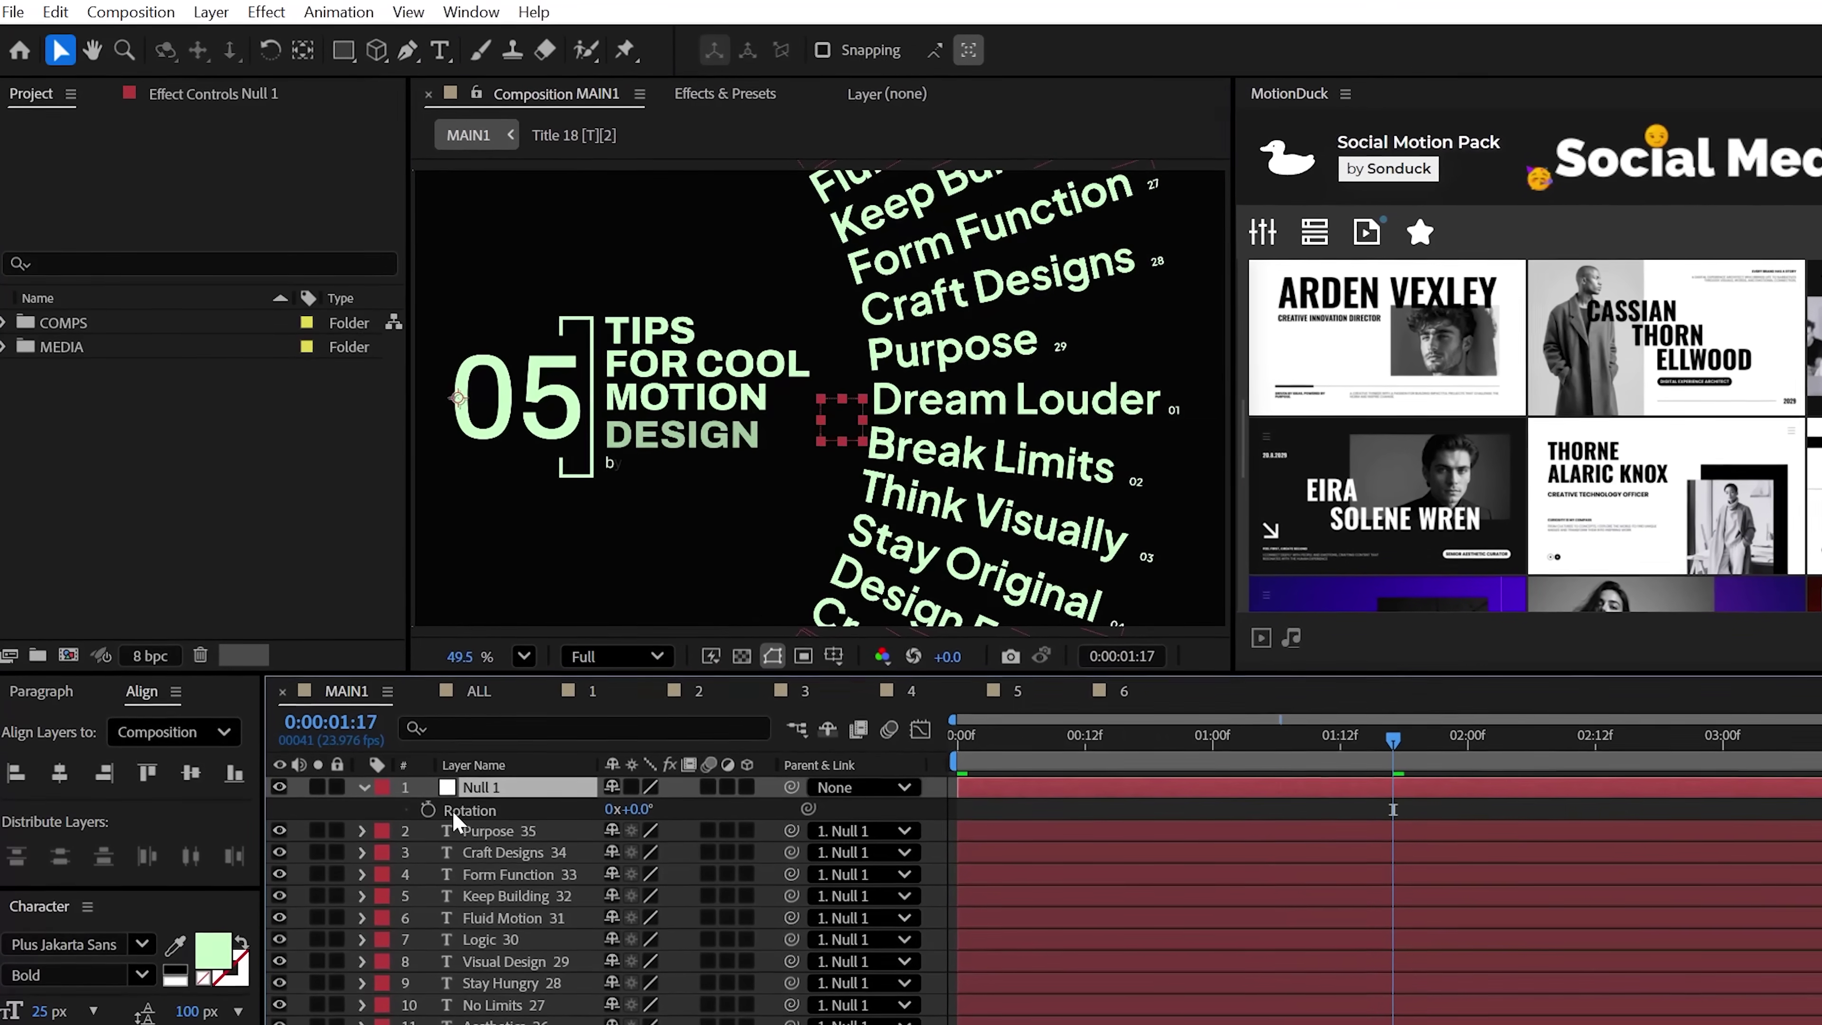
# - Add the expression time*-5 to Null 1's rotation
pyautogui.keyDown('alt'); pyautogui.click(425, 806); pyautogui.keyUp('alt')
pyautogui.write('time*')
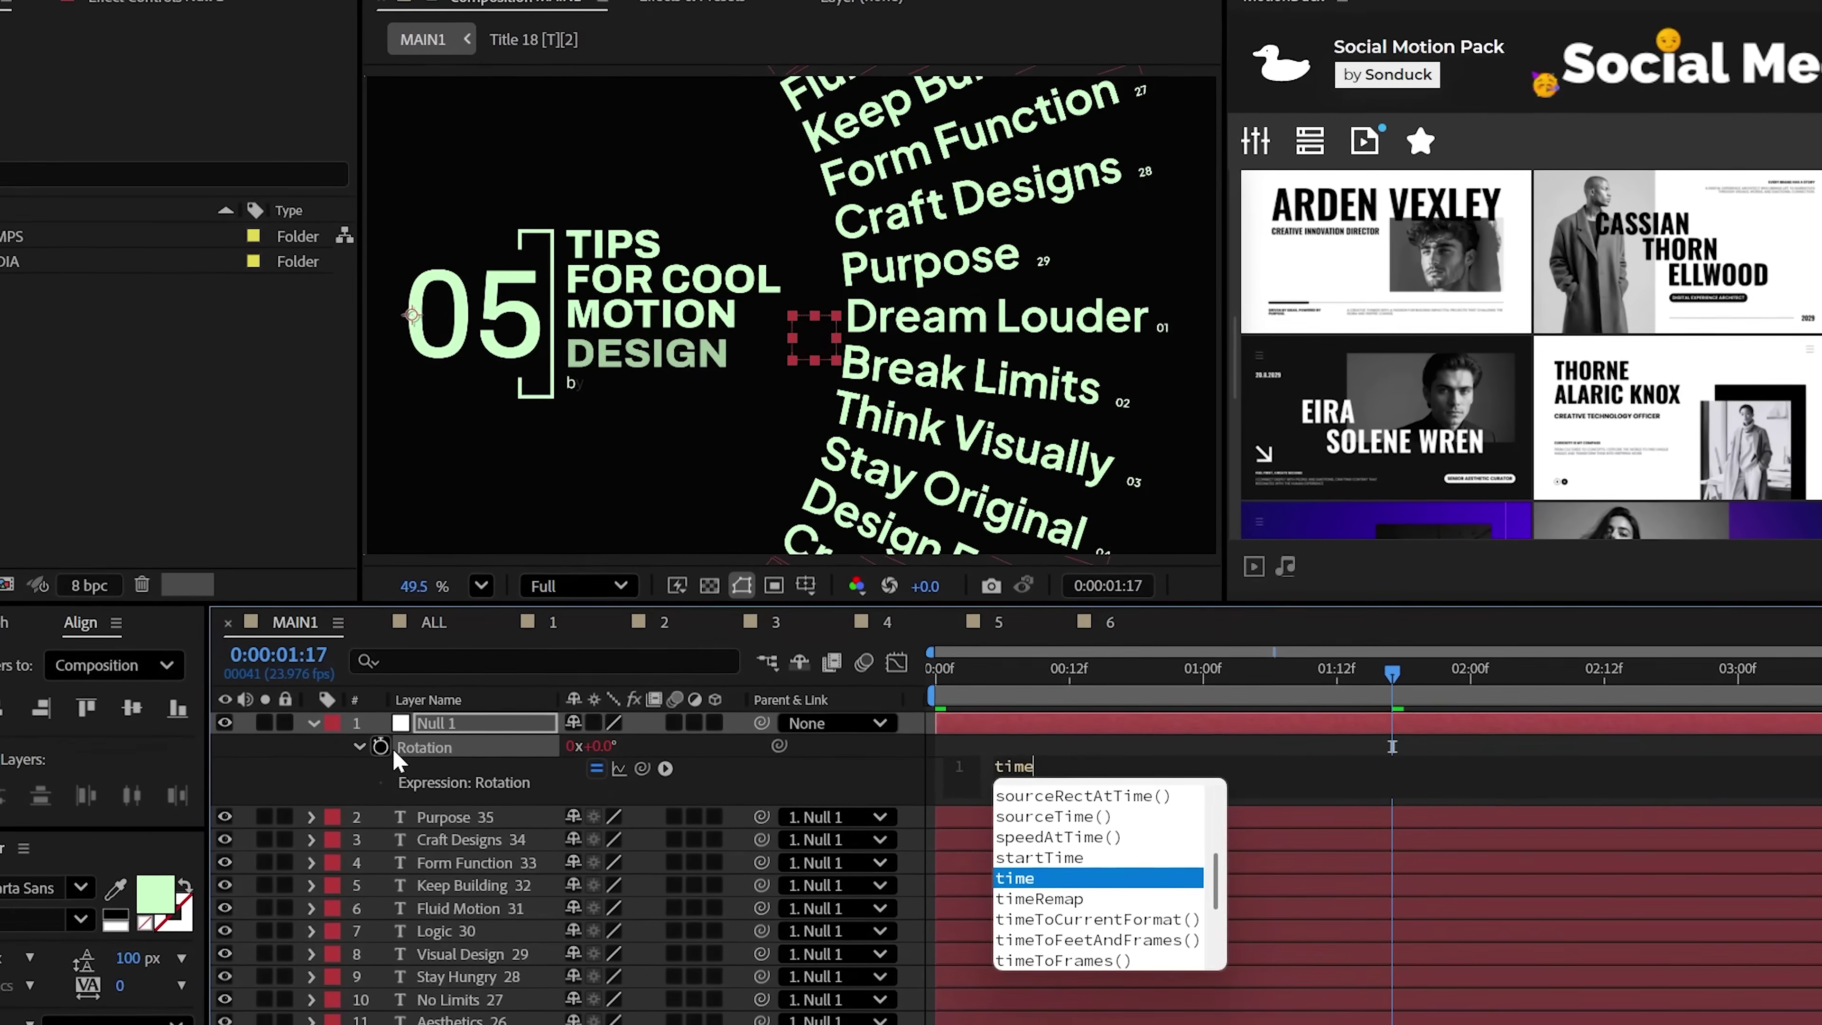
pyautogui.write('-5')
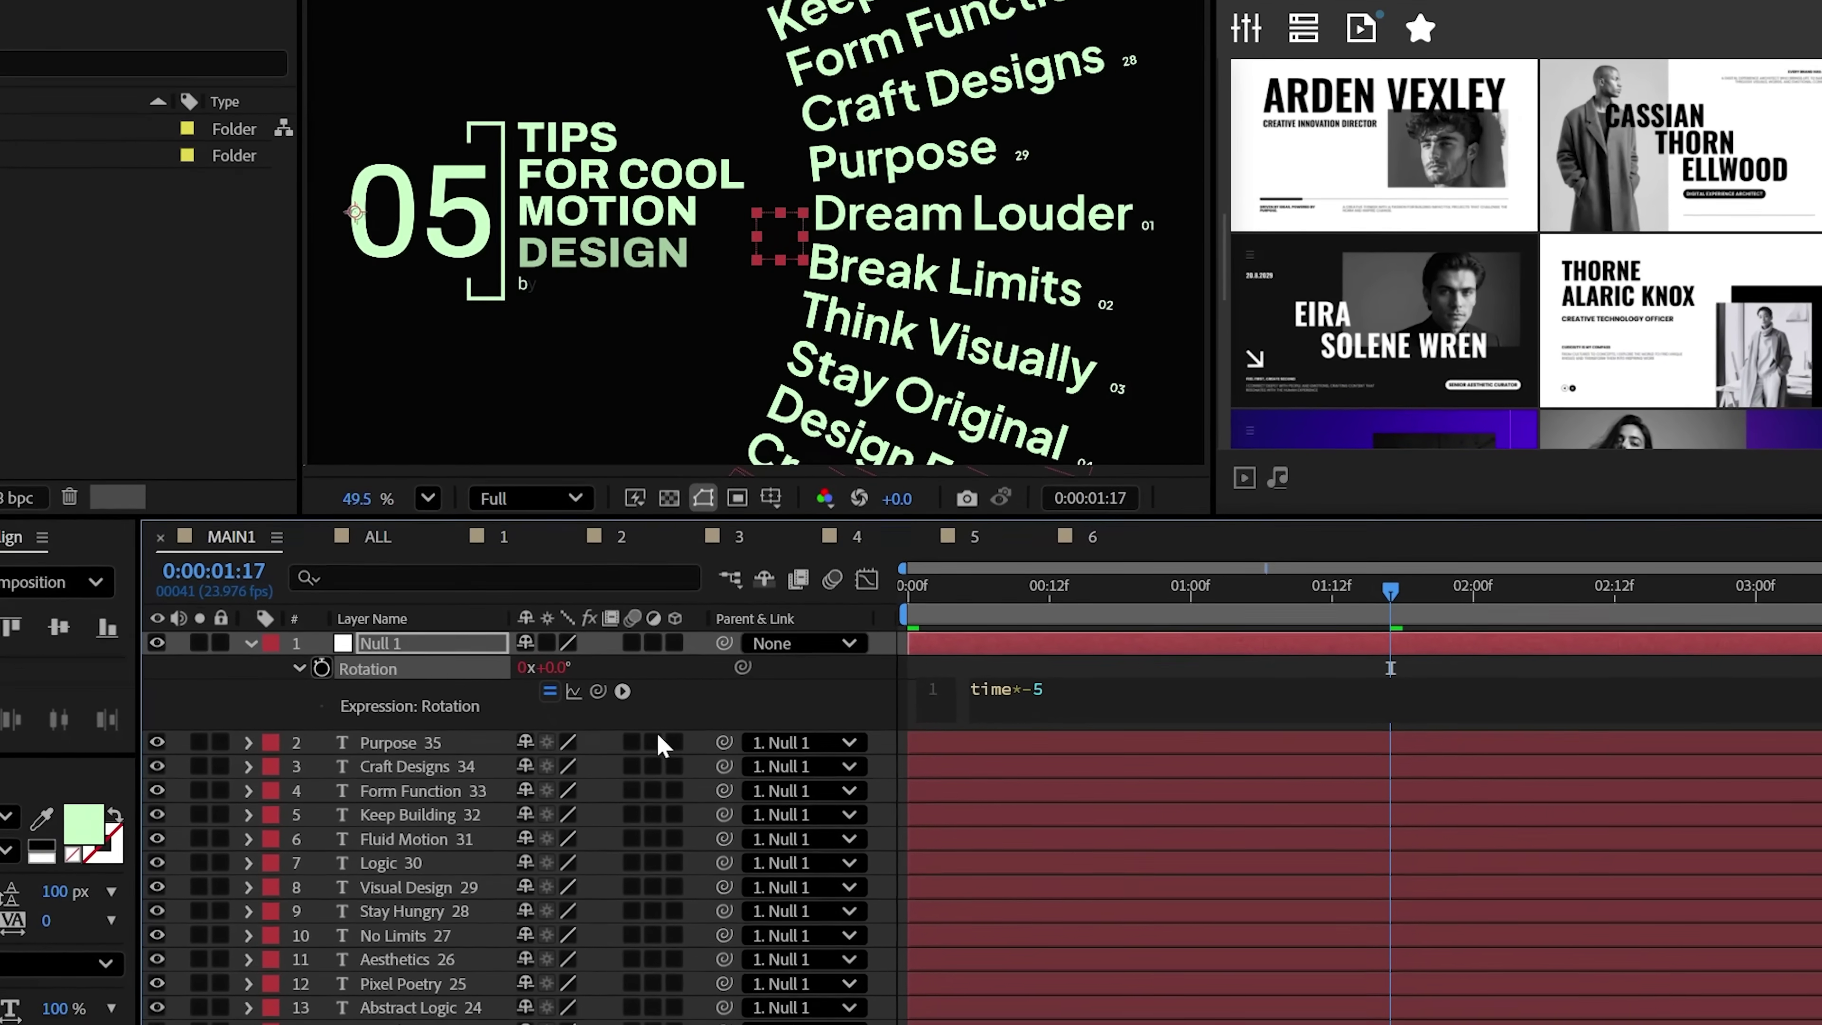
pyautogui.click(930, 742)
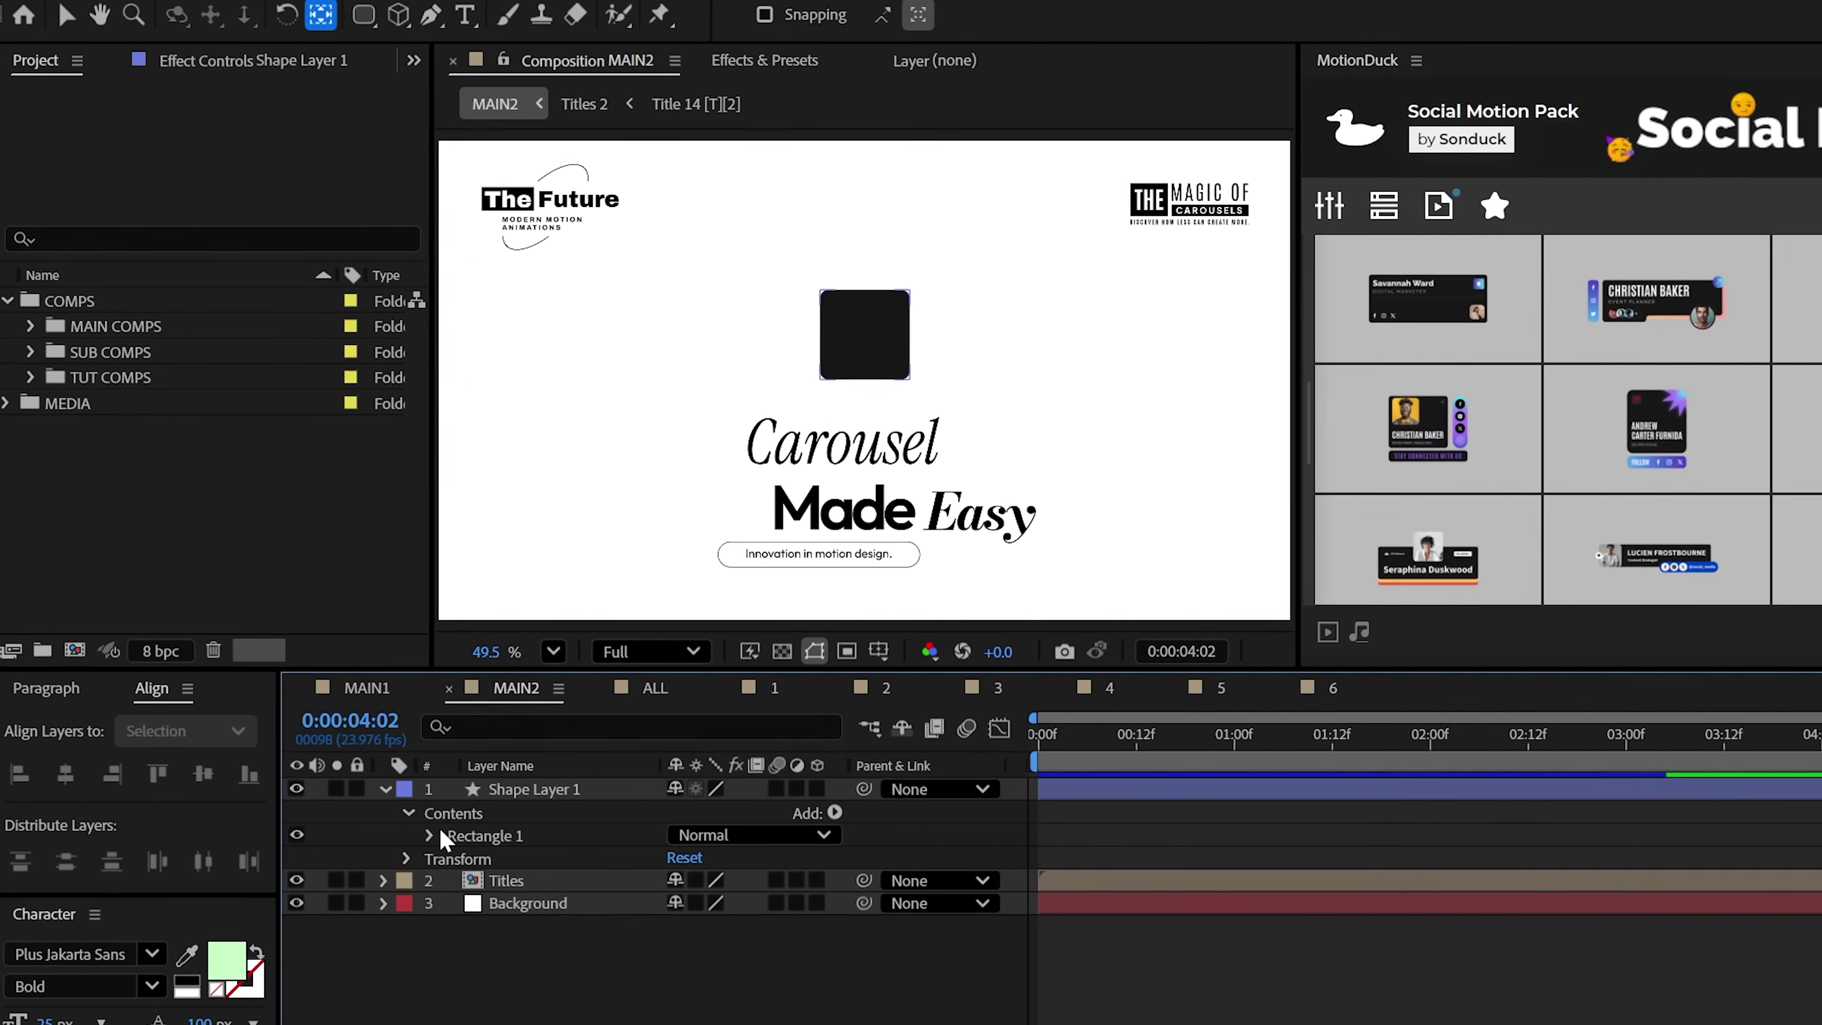
# - Set the roundness of Shape Layer 1's rectangle path to 35 and collapse the layer's properties
pyautogui.click(432, 836)
pyautogui.click(692, 928)
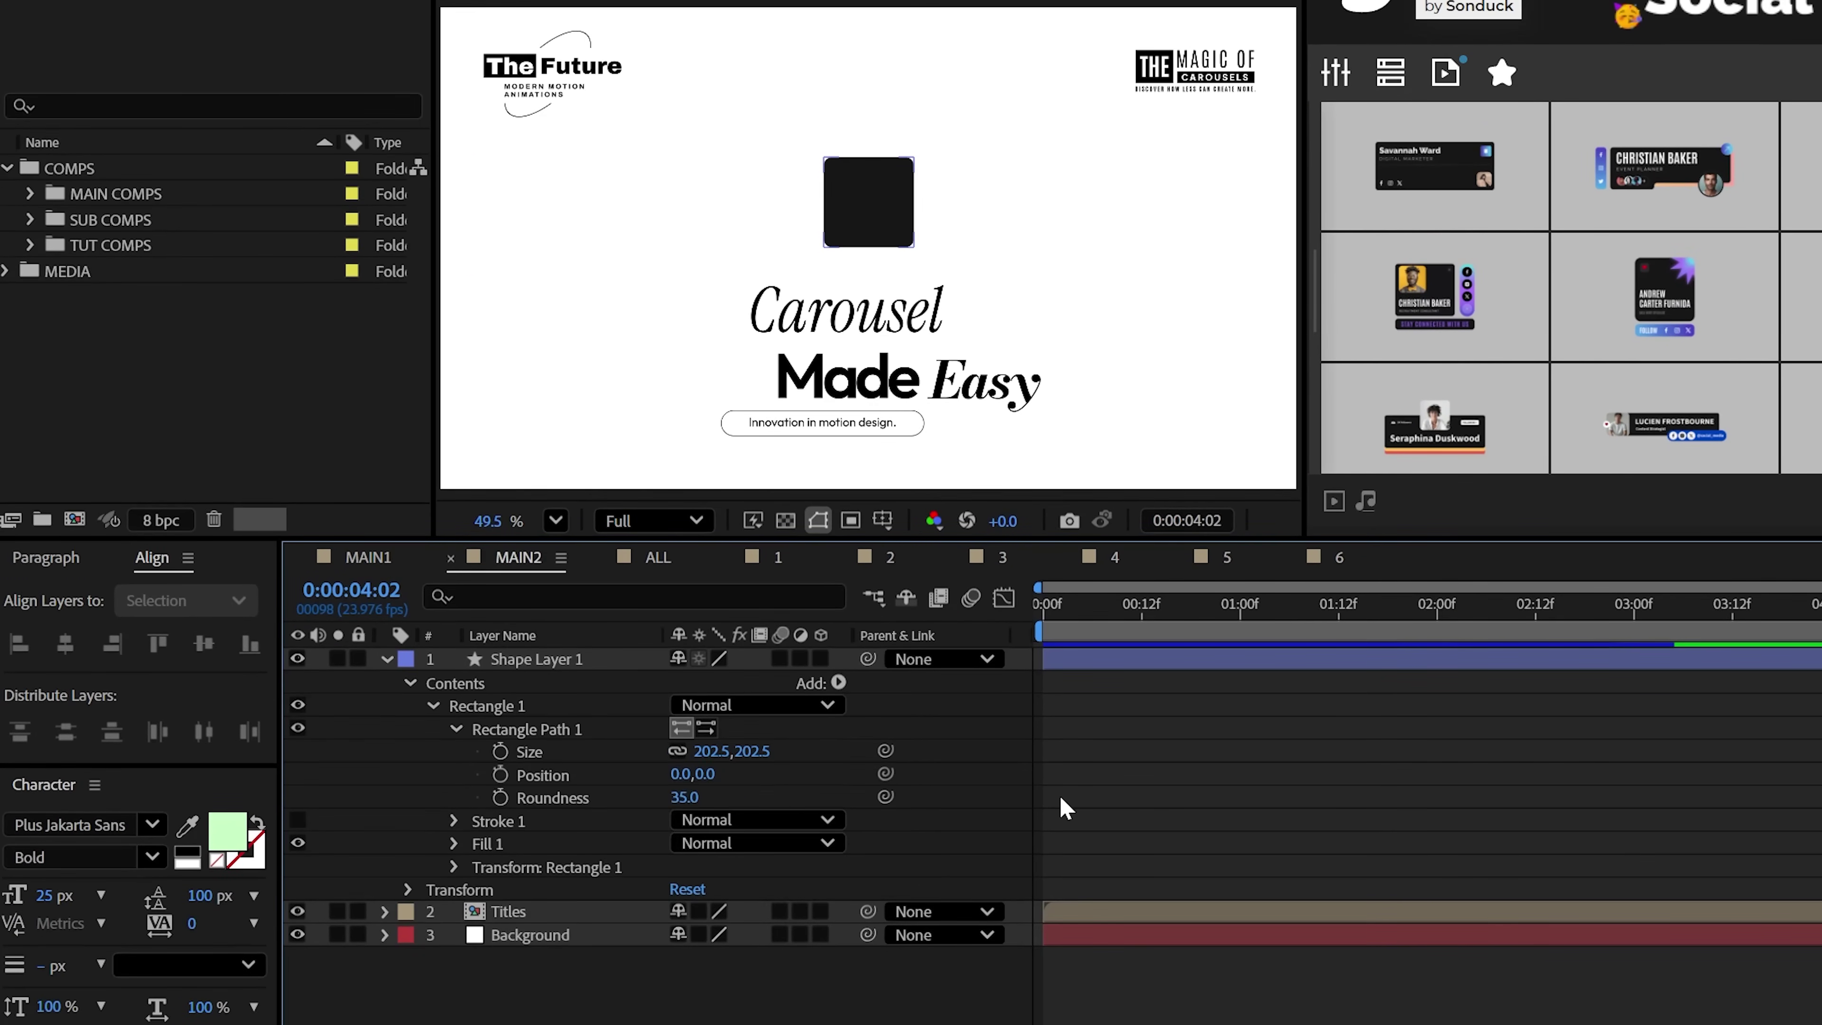
pyautogui.click(388, 660)
pyautogui.click(523, 659)
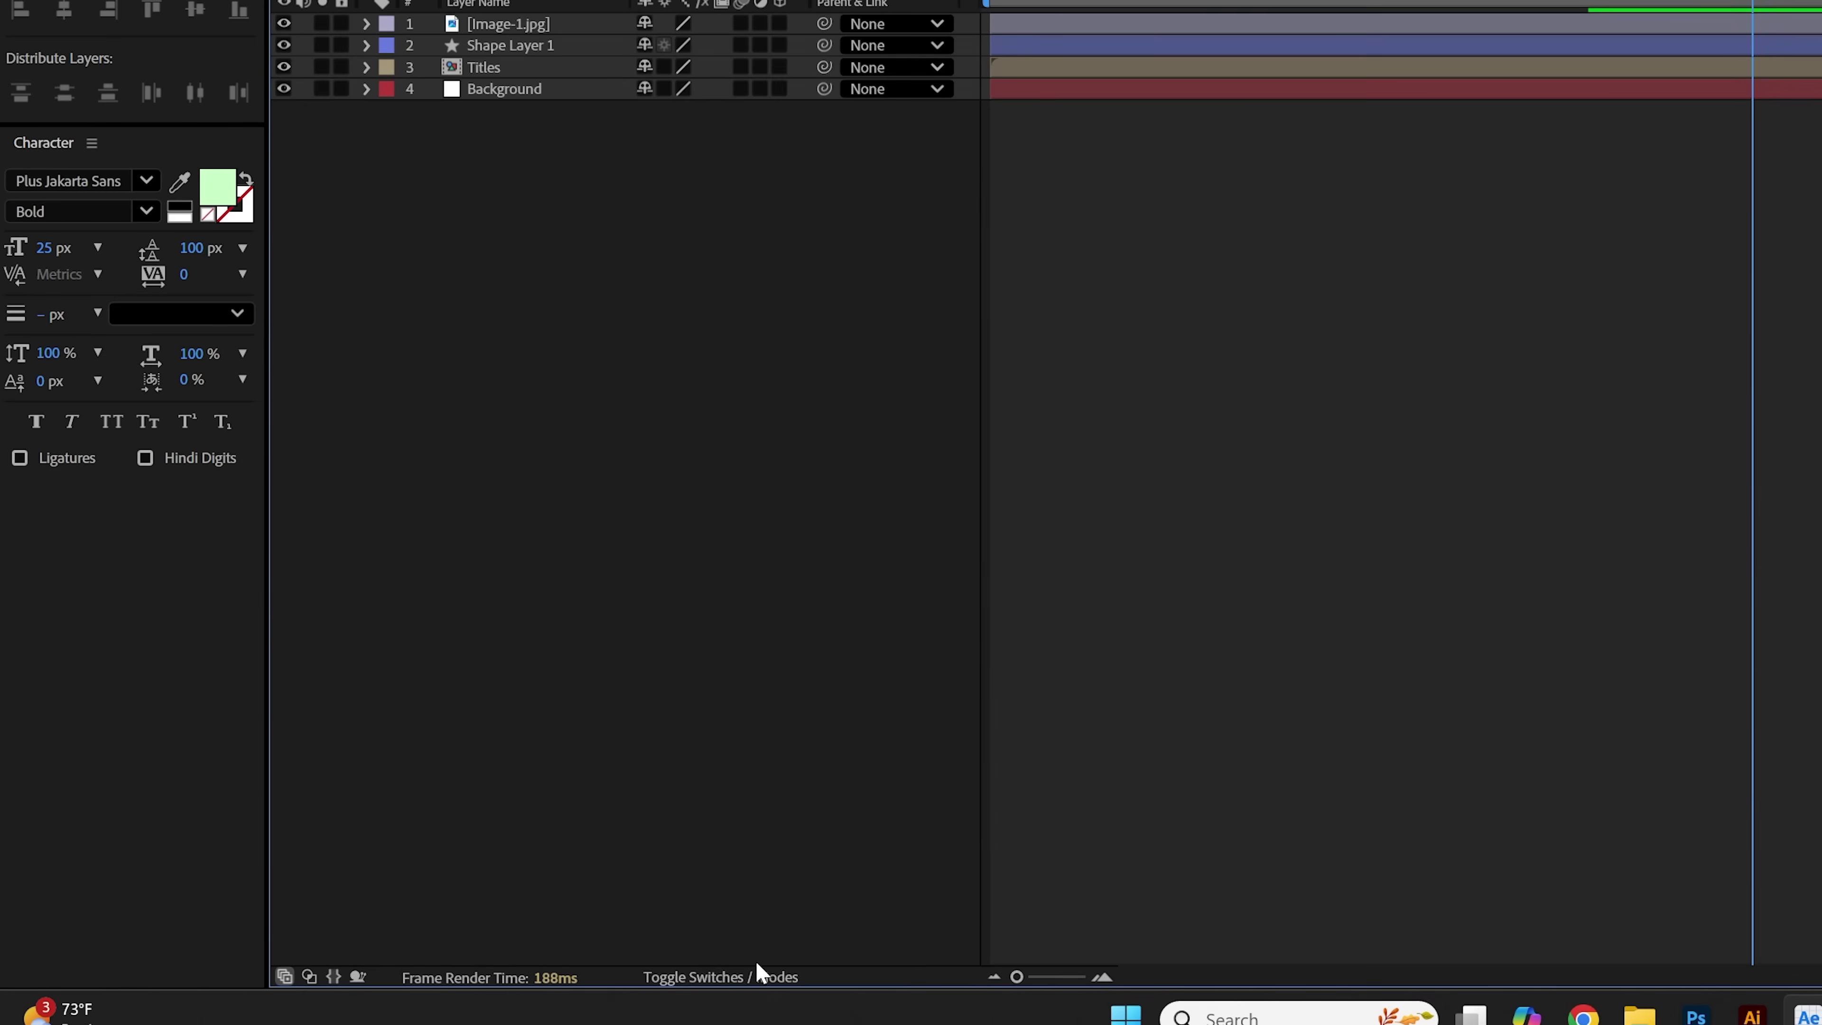
# - Use Shape Layer 1 as the track matte for Image-1.jpg, scaled to 6%, and parent the image to that shape layer
pyautogui.click(756, 966)
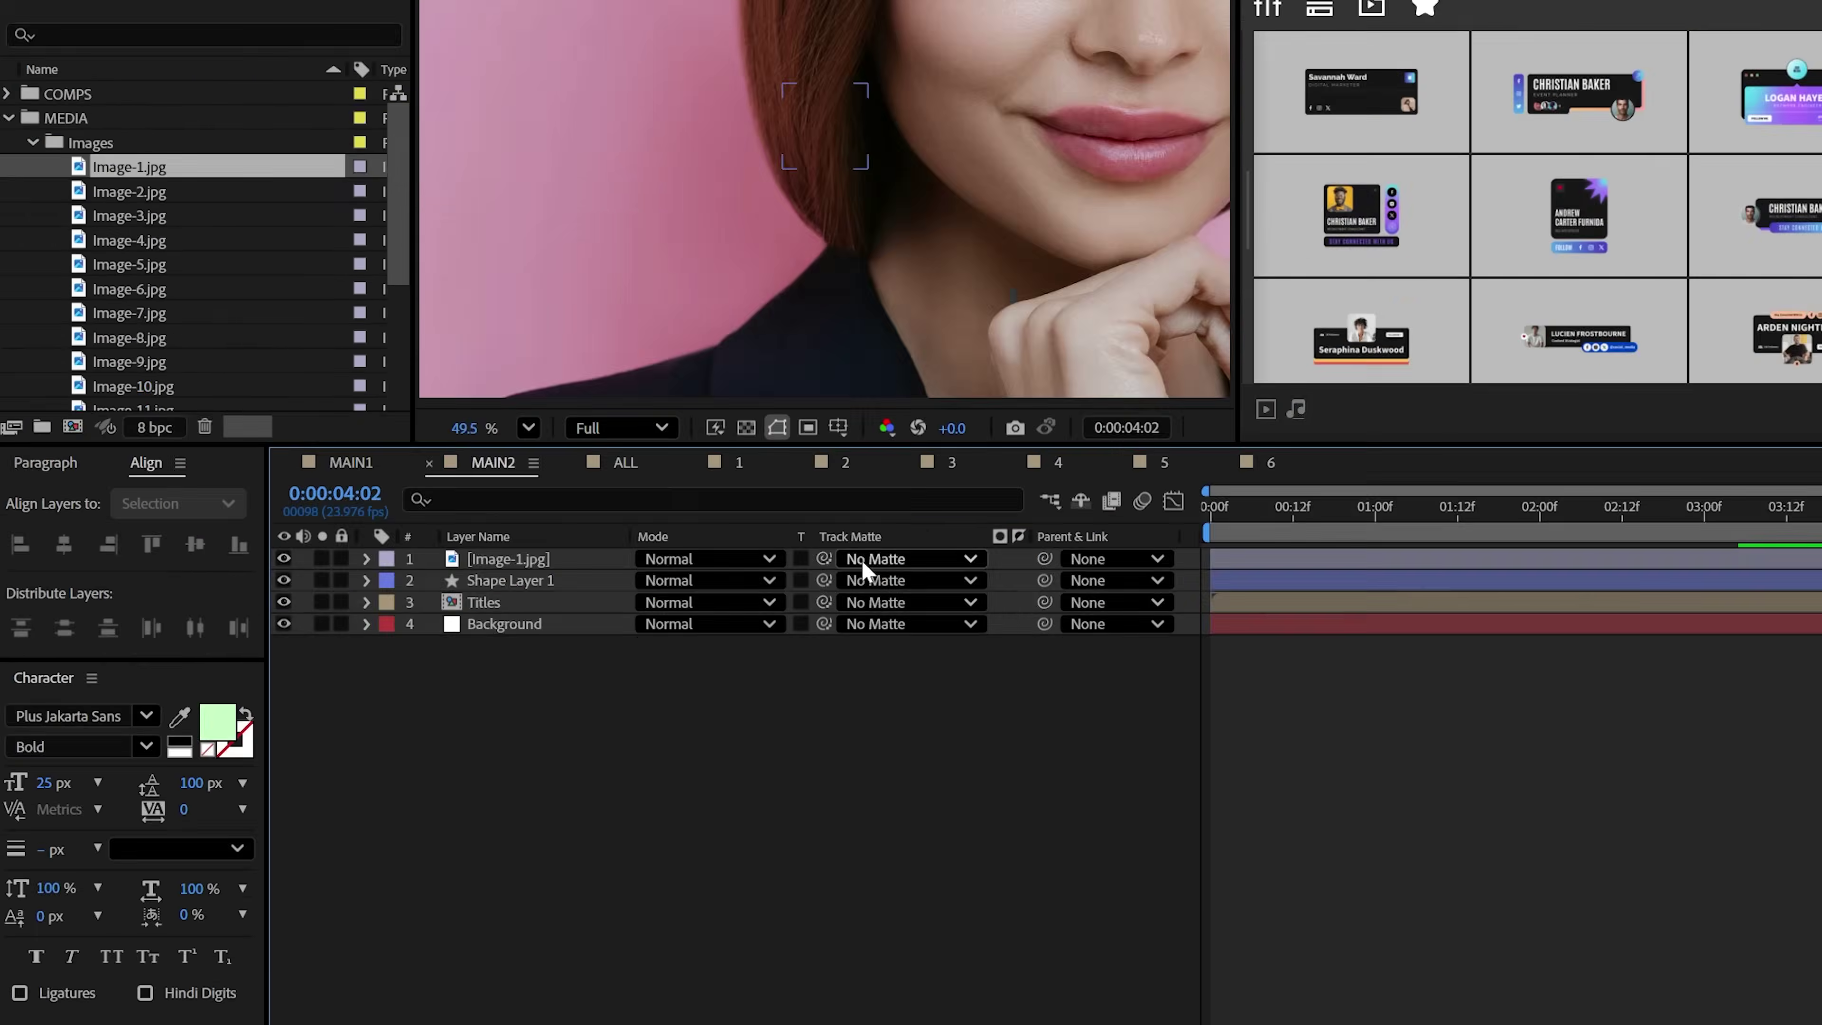
pyautogui.click(906, 784)
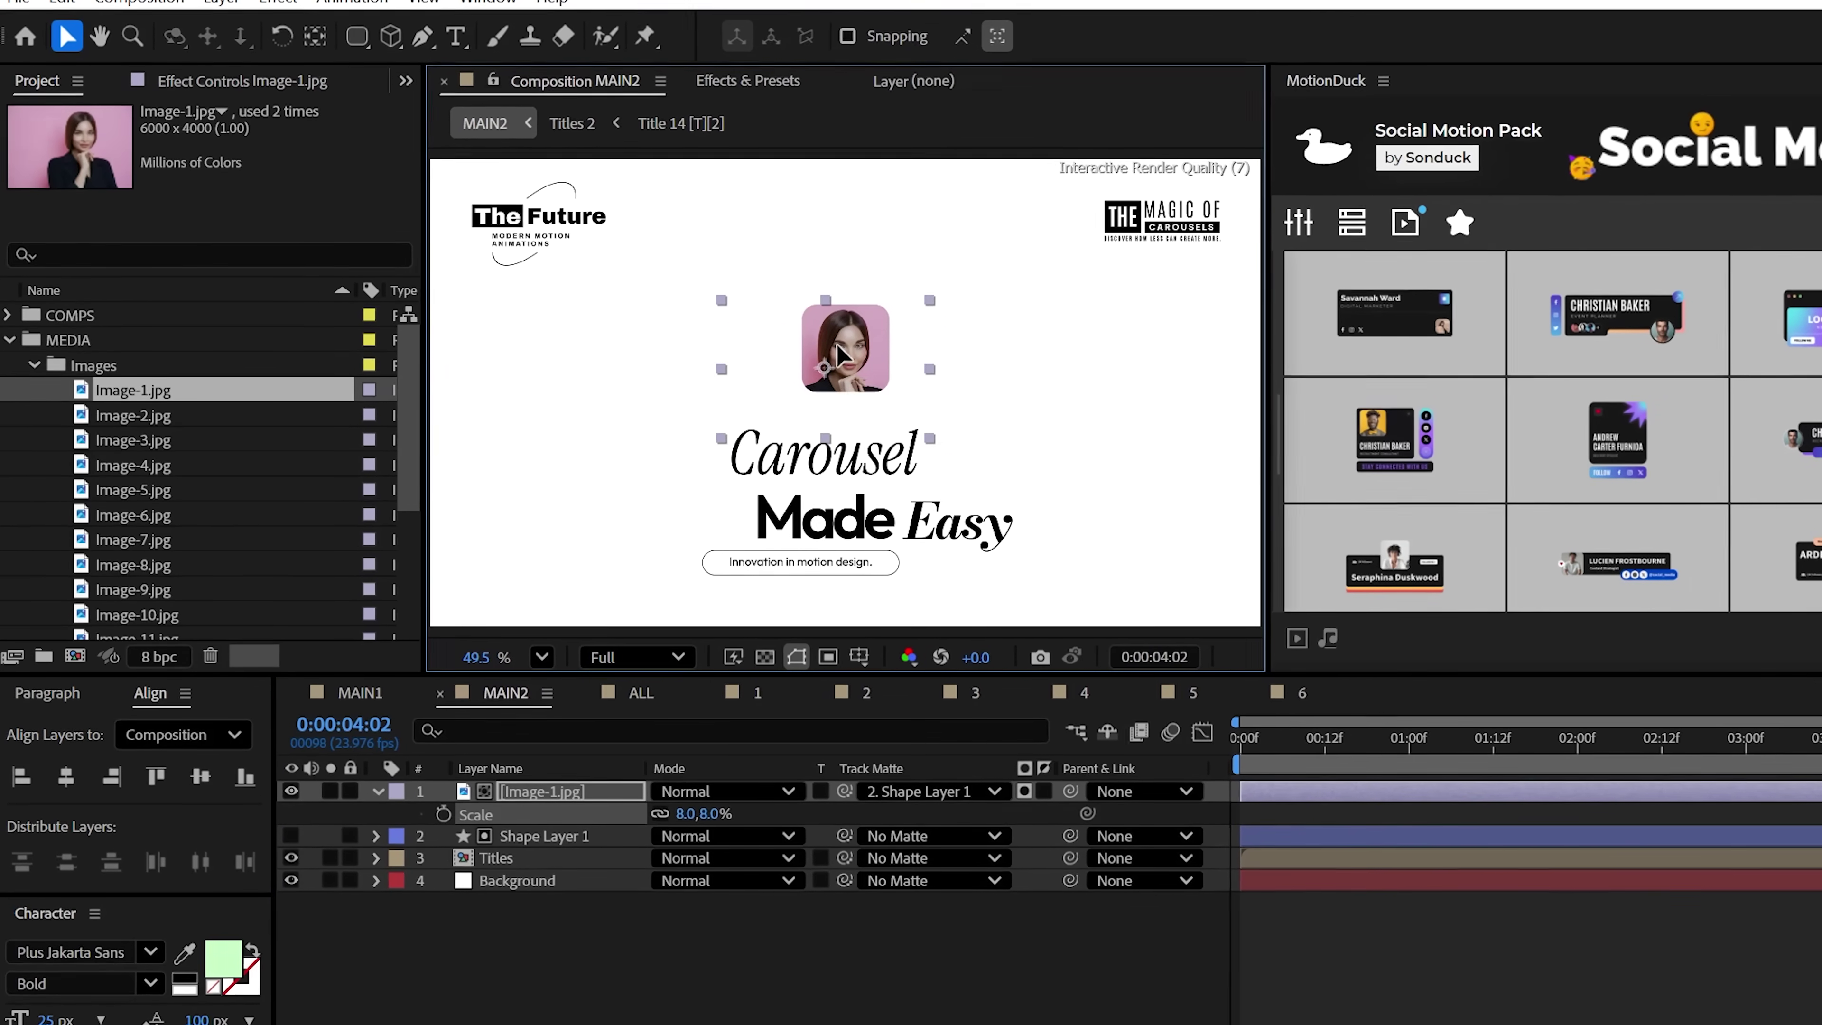
pyautogui.click(756, 1024)
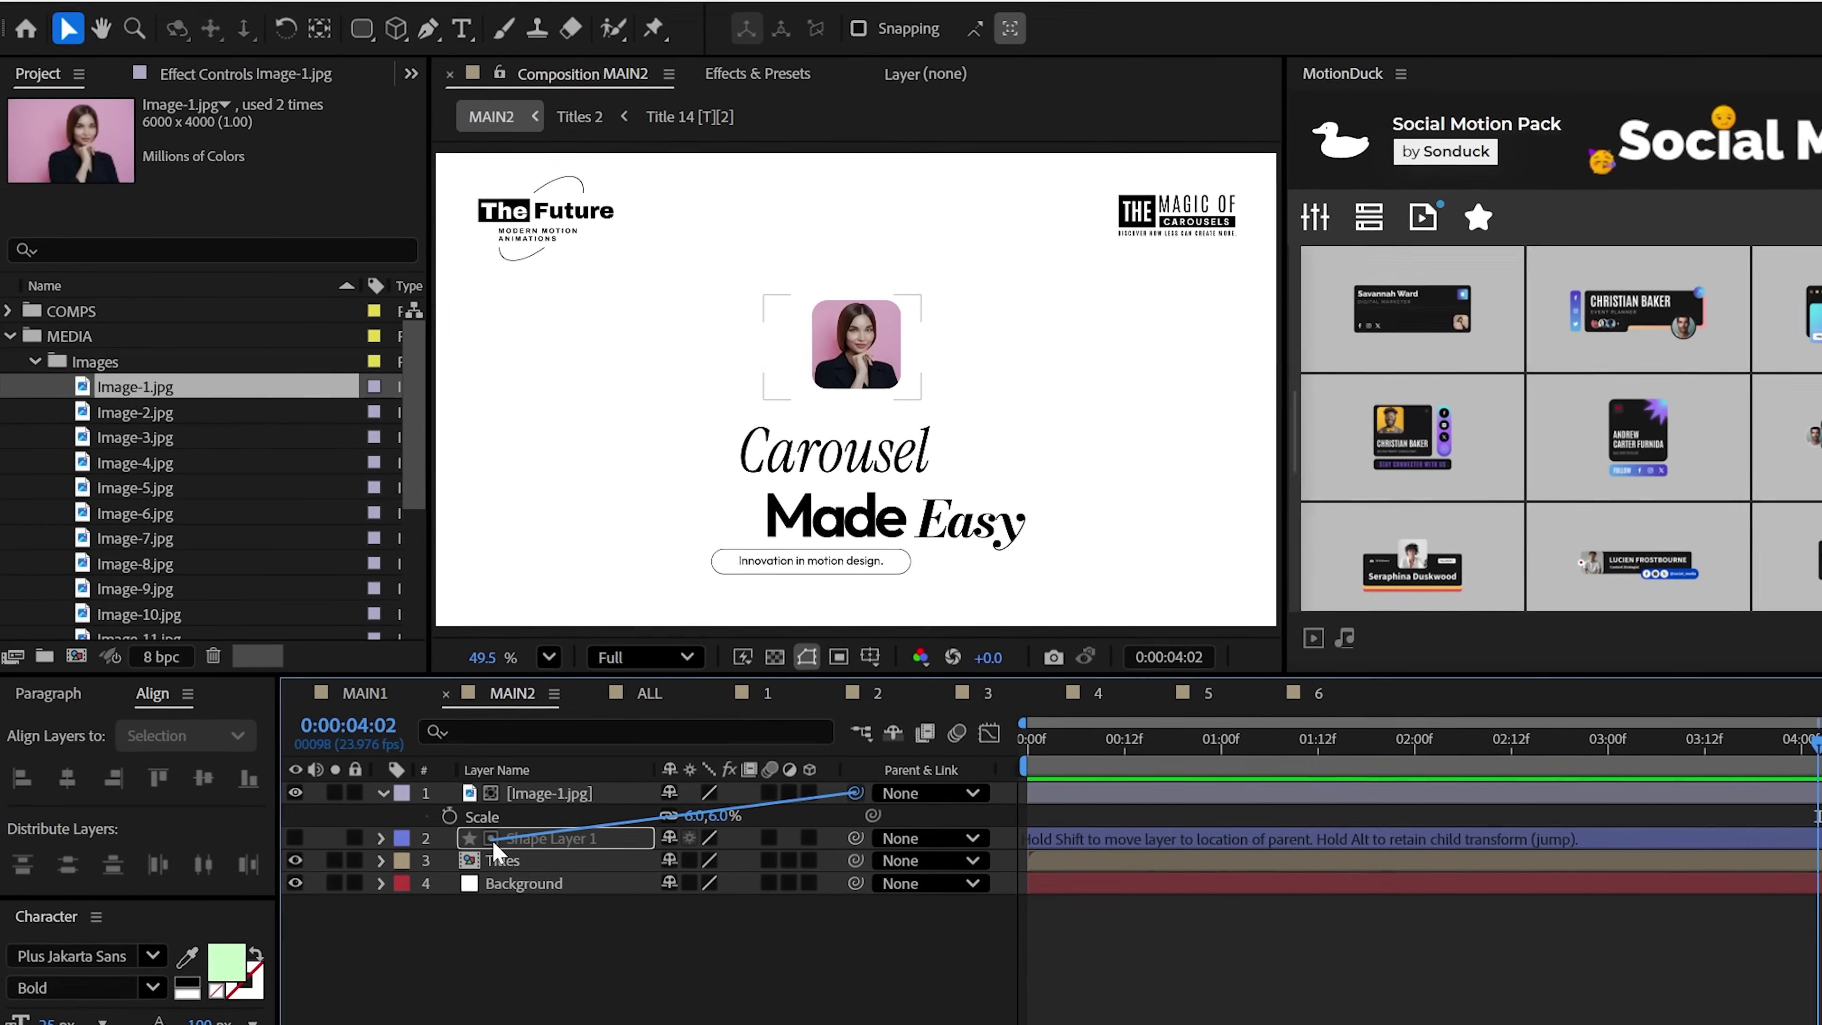
pyautogui.click(383, 794)
# - Duplicate the Image-1.jpg and Shape Layer 1 pair above the originals and rotate Shape Layer 2 clockwise along the circle
pyautogui.click(536, 817)
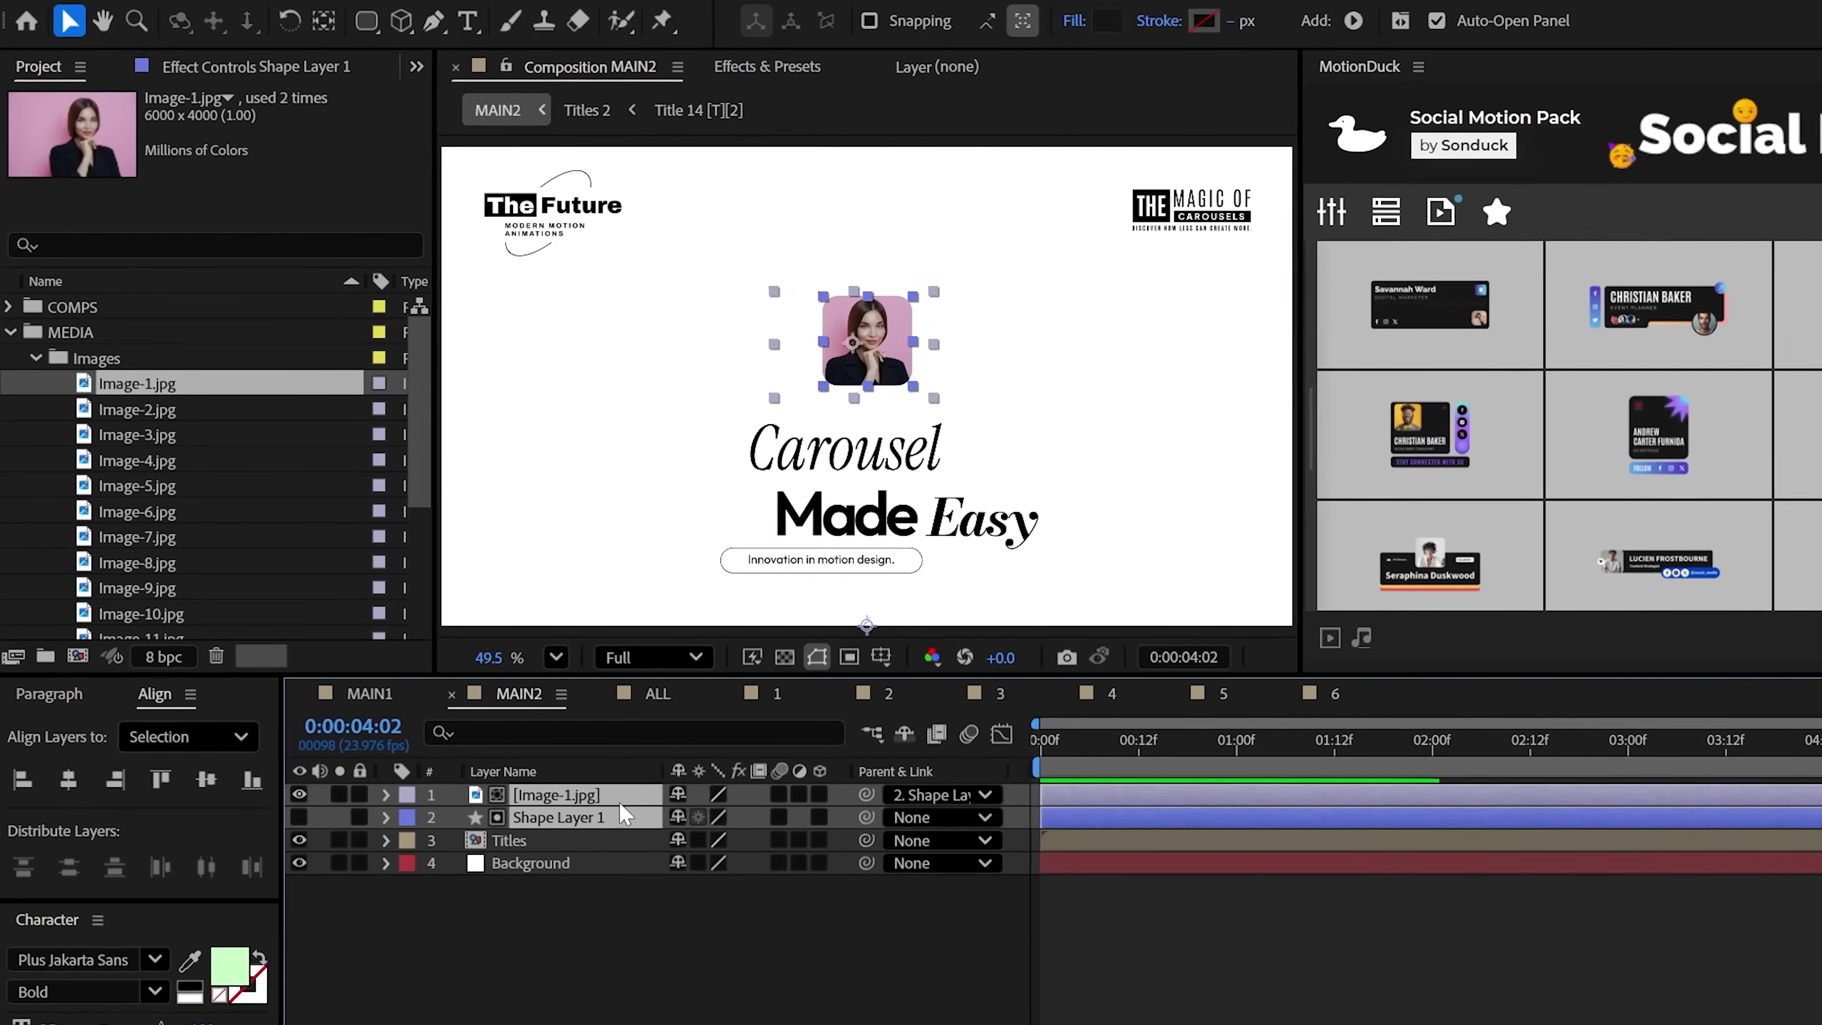
pyautogui.hotkey('ctrl', 'd')
pyautogui.moveTo(575, 847); pyautogui.dragTo(576, 808)
pyautogui.click(574, 993)
pyautogui.click(567, 819)
pyautogui.press('r')
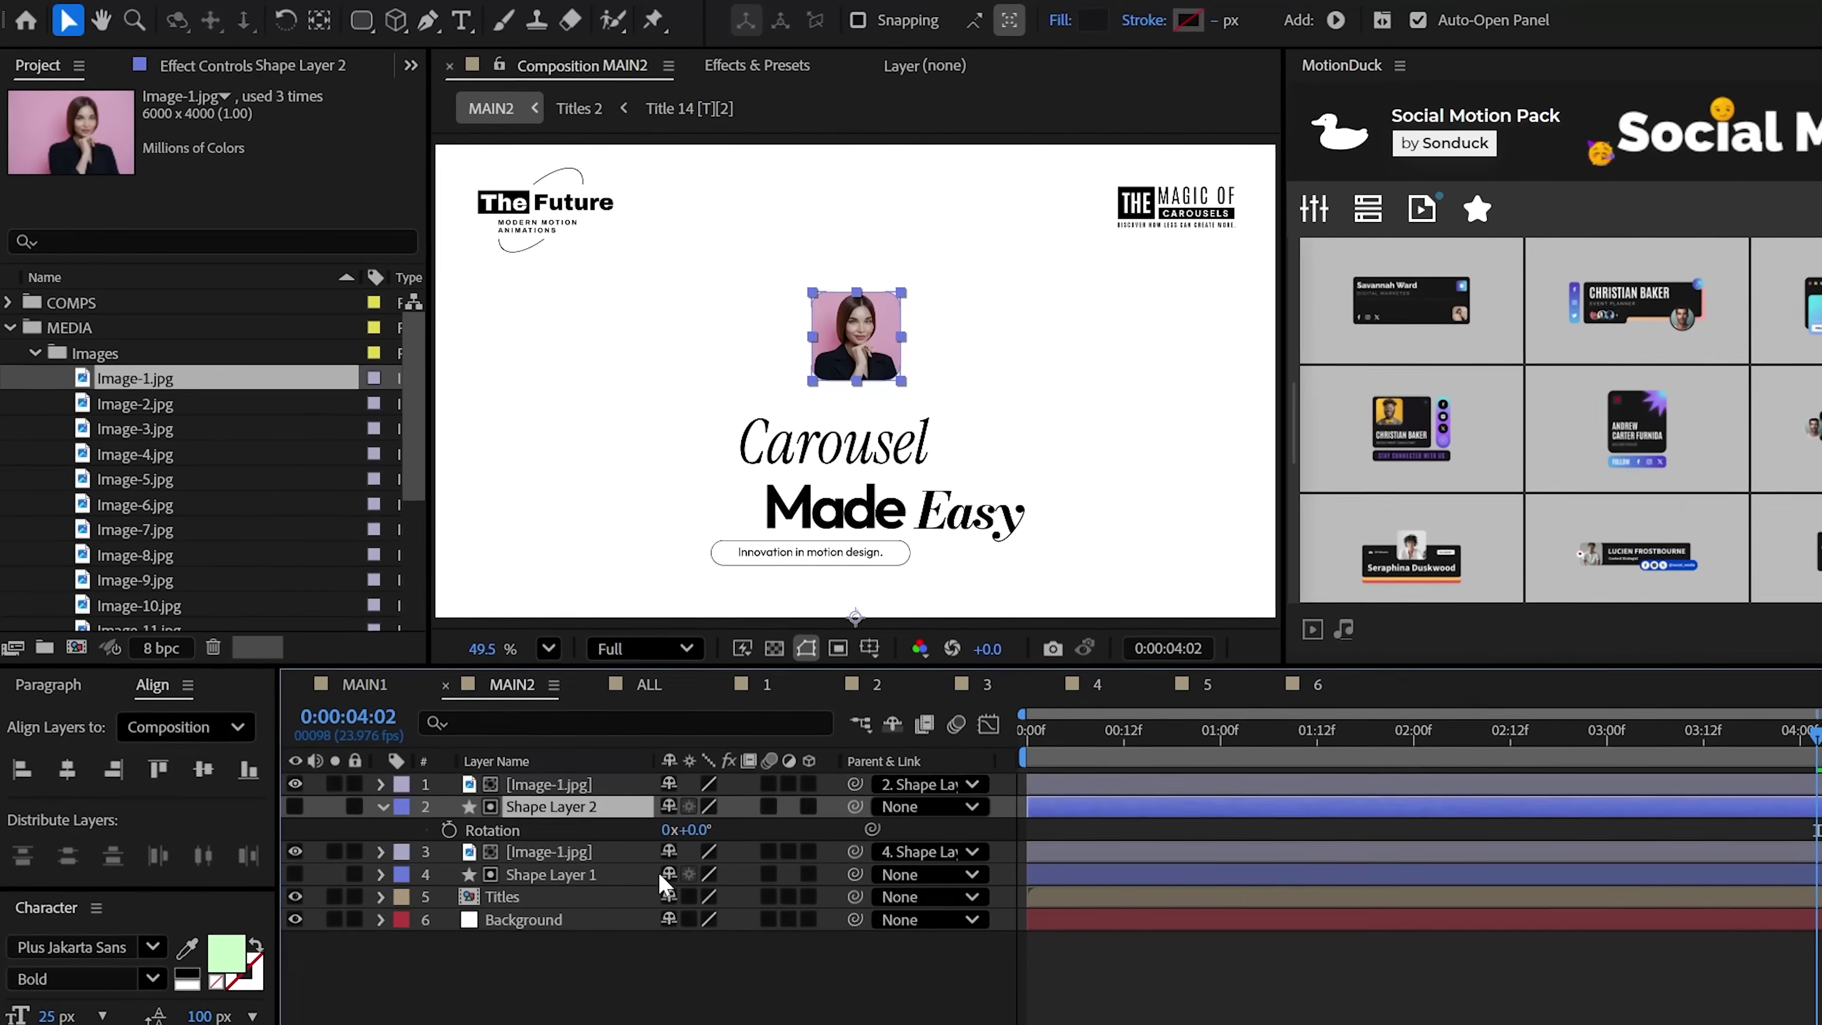
pyautogui.moveTo(685, 830); pyautogui.dragTo(703, 822)
# - Duplicate the second image and shape pair, stack it on top, and rotate Shape Layer 3 one place further clockwise
pyautogui.click(506, 783)
pyautogui.keyDown('shift'); pyautogui.click(524, 762); pyautogui.keyUp('shift')
pyautogui.hotkey('ctrl', 'd')
pyautogui.moveTo(531, 805); pyautogui.dragTo(531, 773)
pyautogui.click(558, 1008)
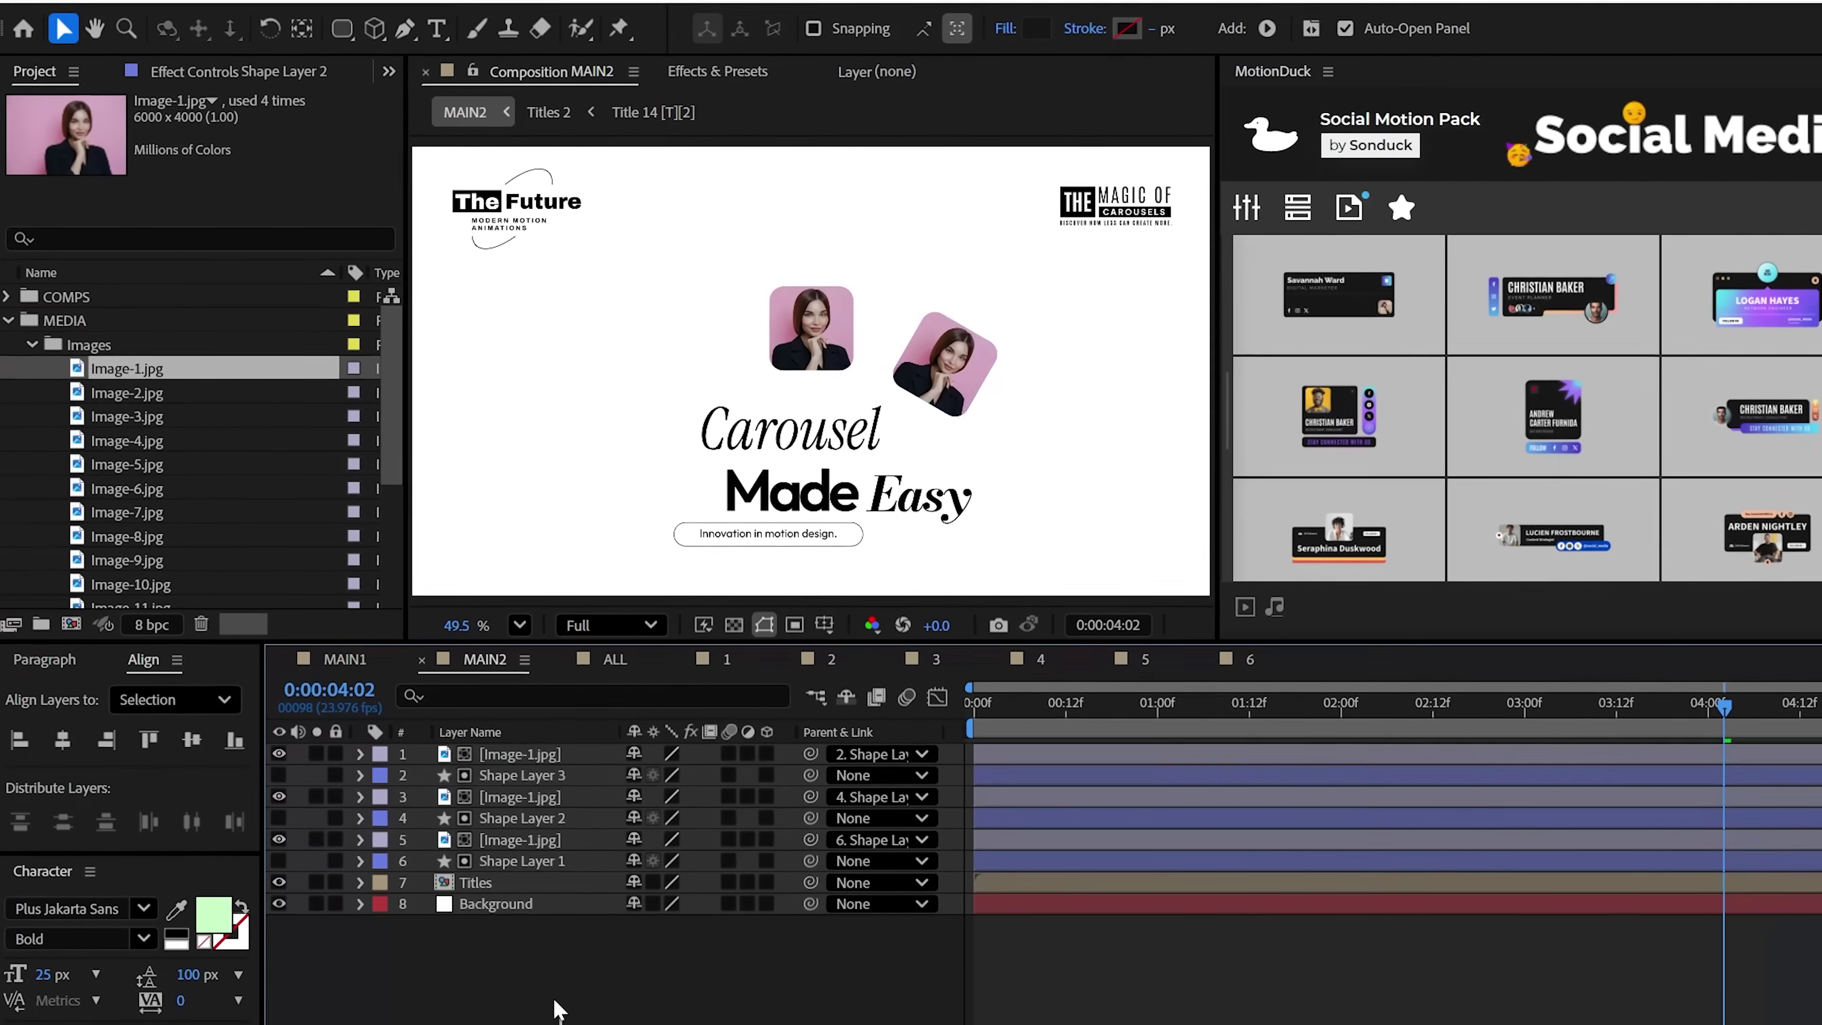
pyautogui.click(527, 782)
pyautogui.press('r')
pyautogui.moveTo(671, 805); pyautogui.dragTo(692, 805)
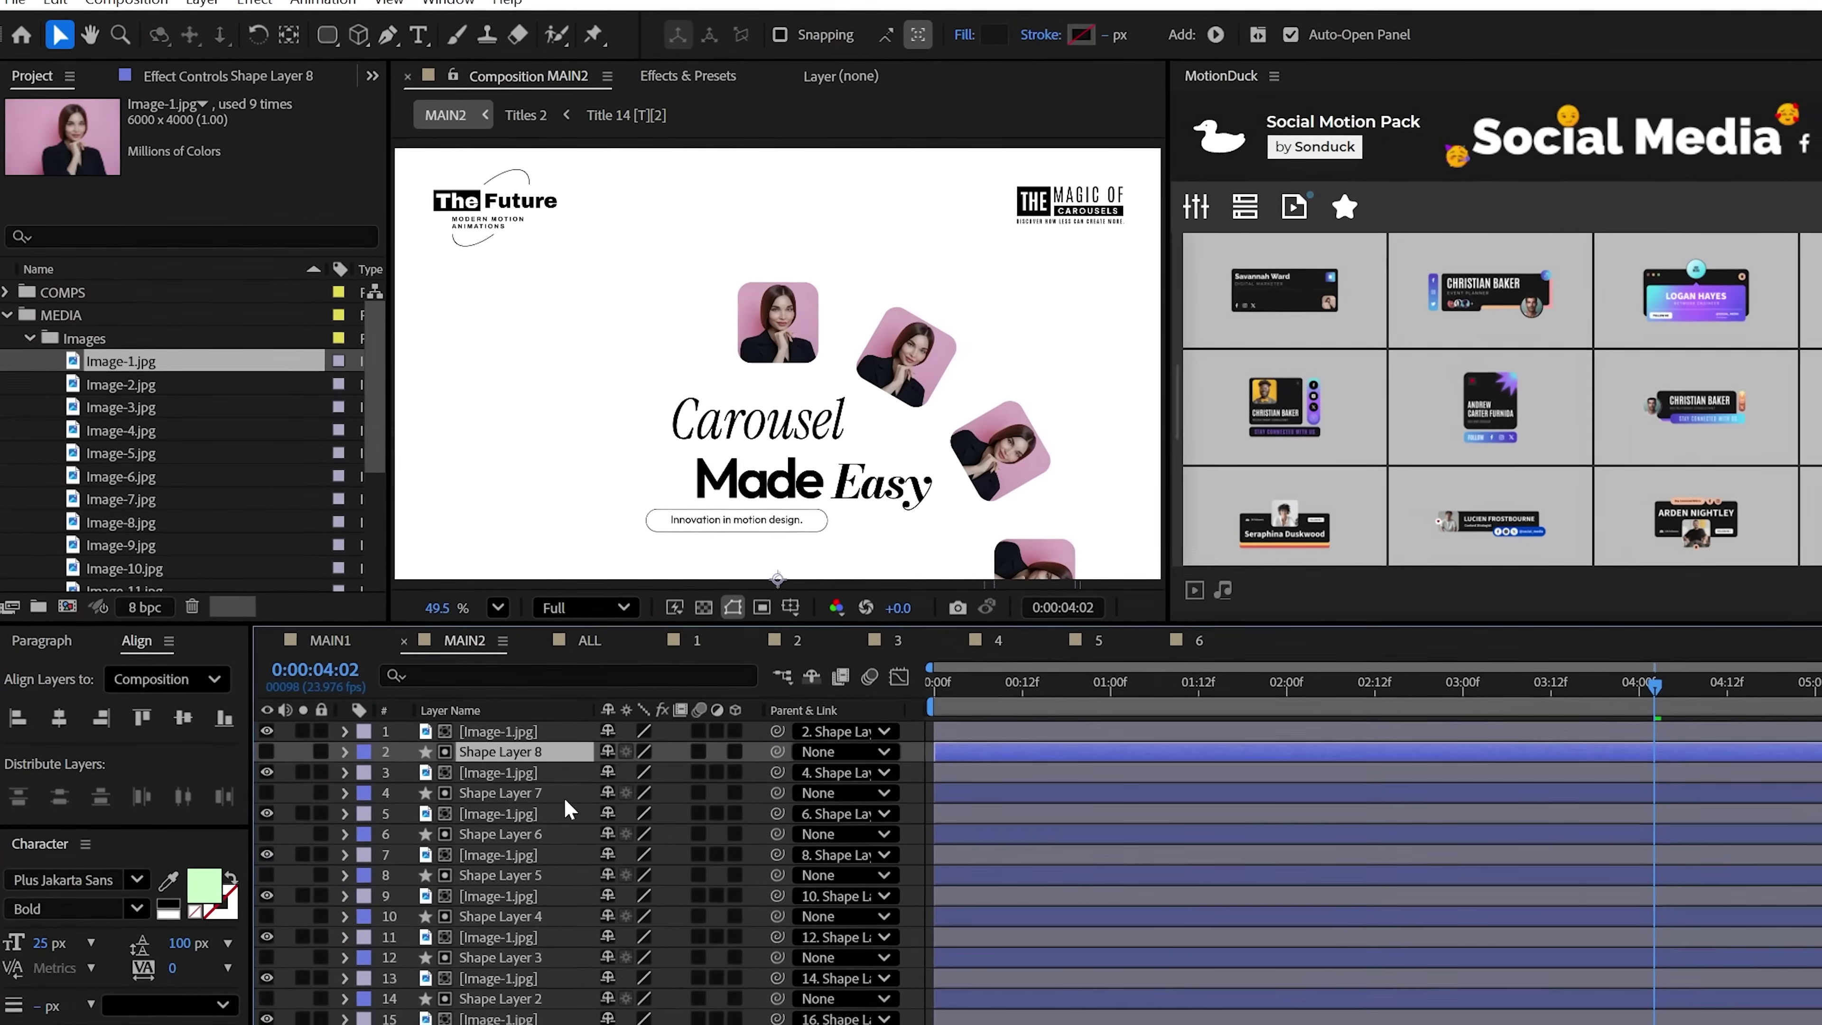
# - Continue duplicating the image and shape pair and rotating each new shape layer until twelve images complete the circle
pyautogui.keyDown('shift'); pyautogui.click(527, 731); pyautogui.keyUp('shift')
pyautogui.hotkey('ctrl', 'd')
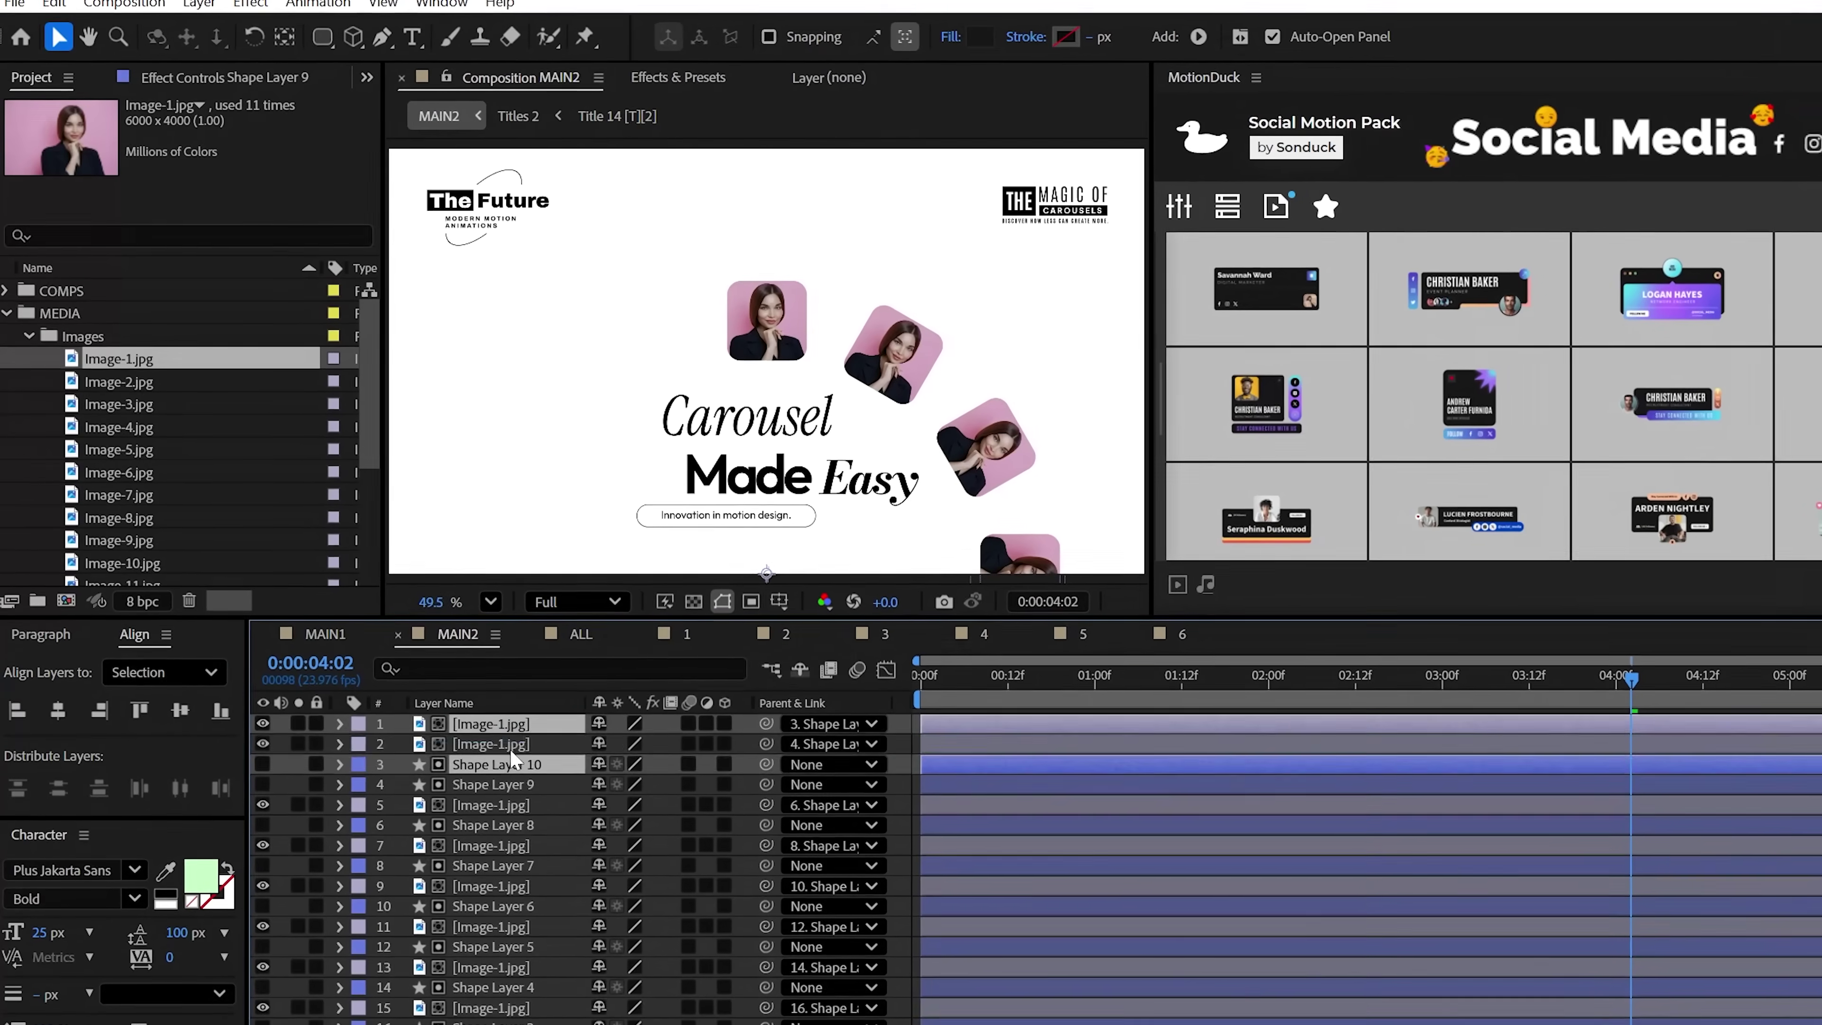
pyautogui.click(528, 752)
pyautogui.press('r')
pyautogui.click(624, 773)
# - Replace the topmost Image-1.jpg layer's source with Image-15.jpg and reposition the dog inside its rounded matte
pyautogui.click(527, 731)
pyautogui.click(121, 385)
pyautogui.scroll(-3, 149, 459)
pyautogui.click(123, 527)
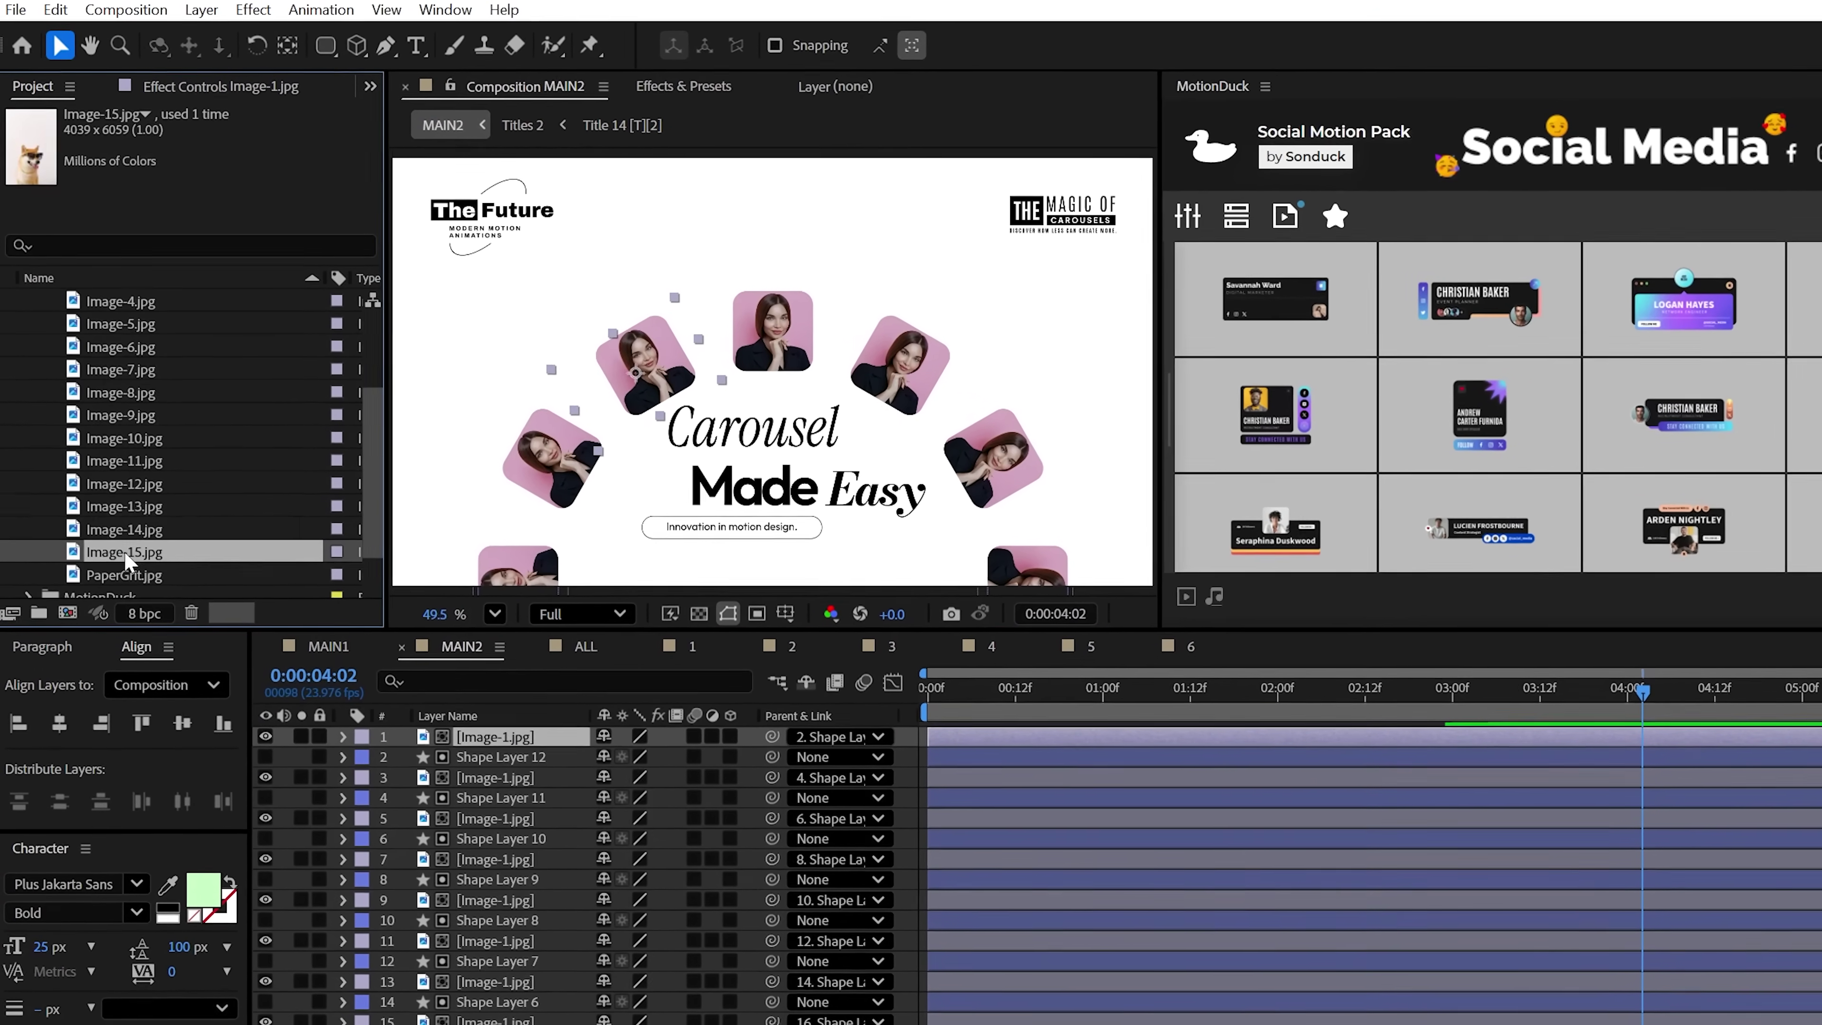
pyautogui.moveTo(137, 526); pyautogui.dragTo(446, 689)
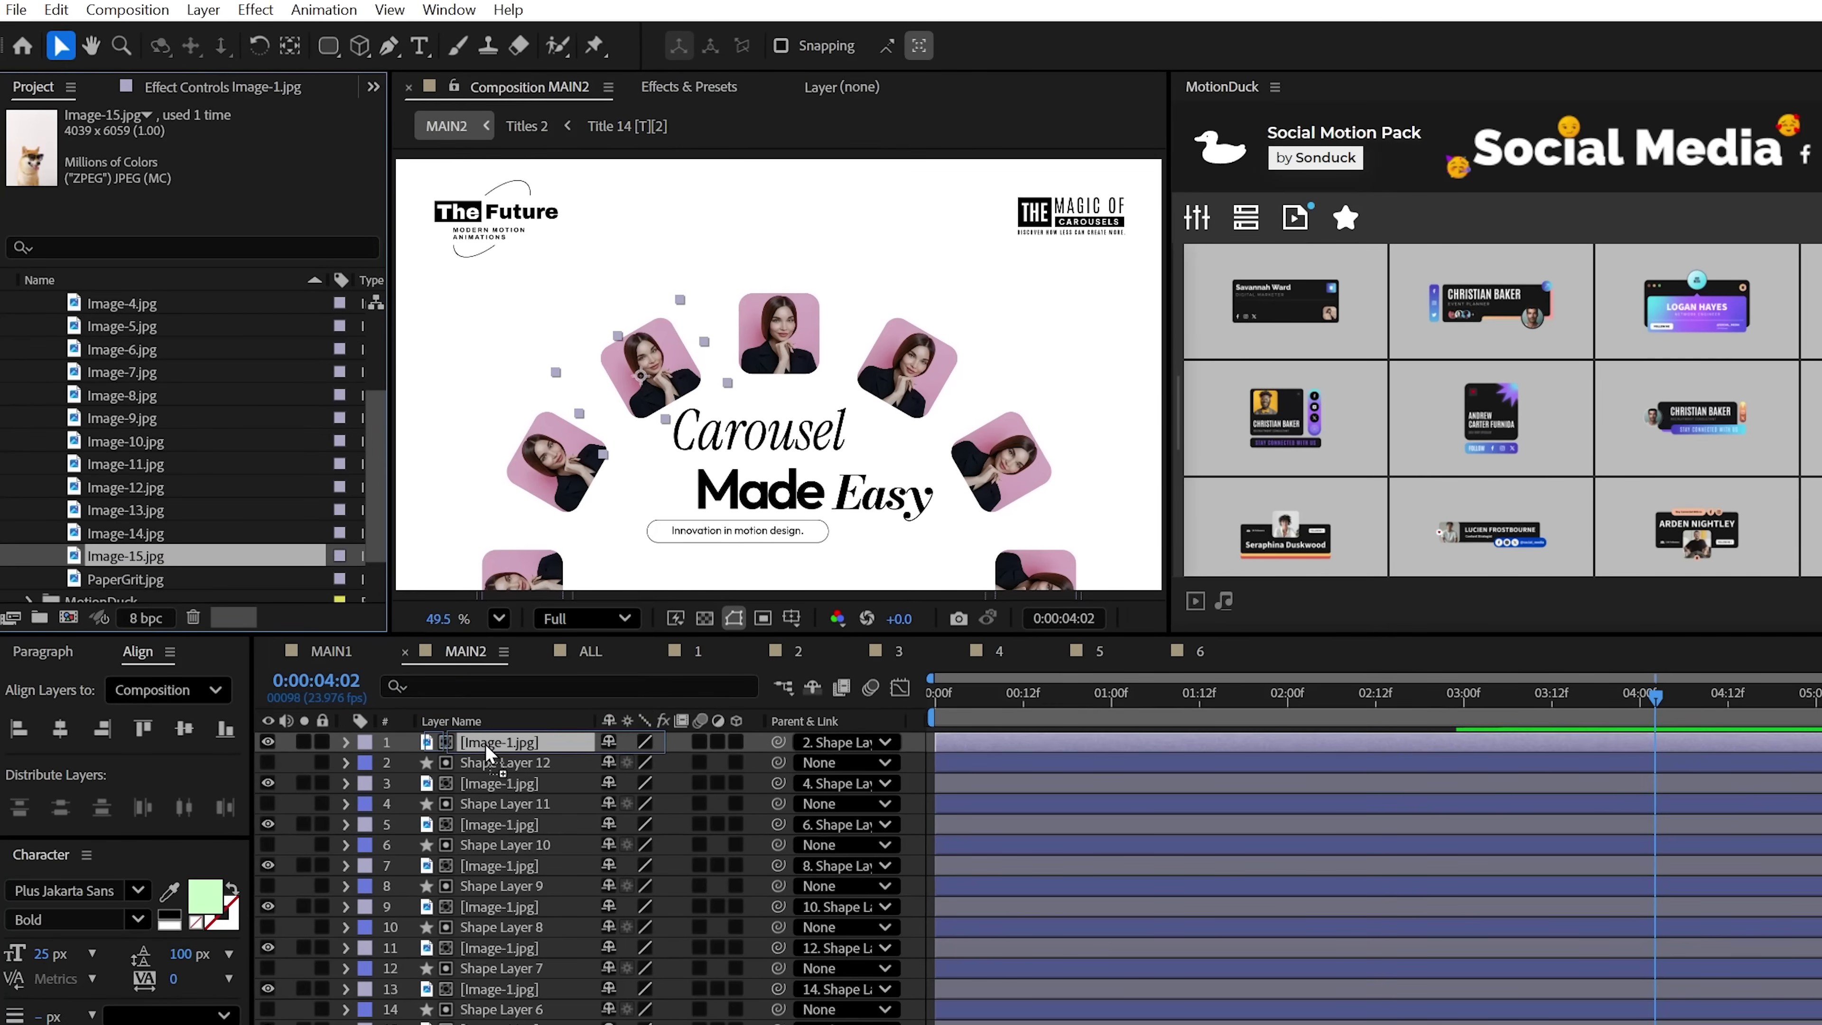
pyautogui.press('p')
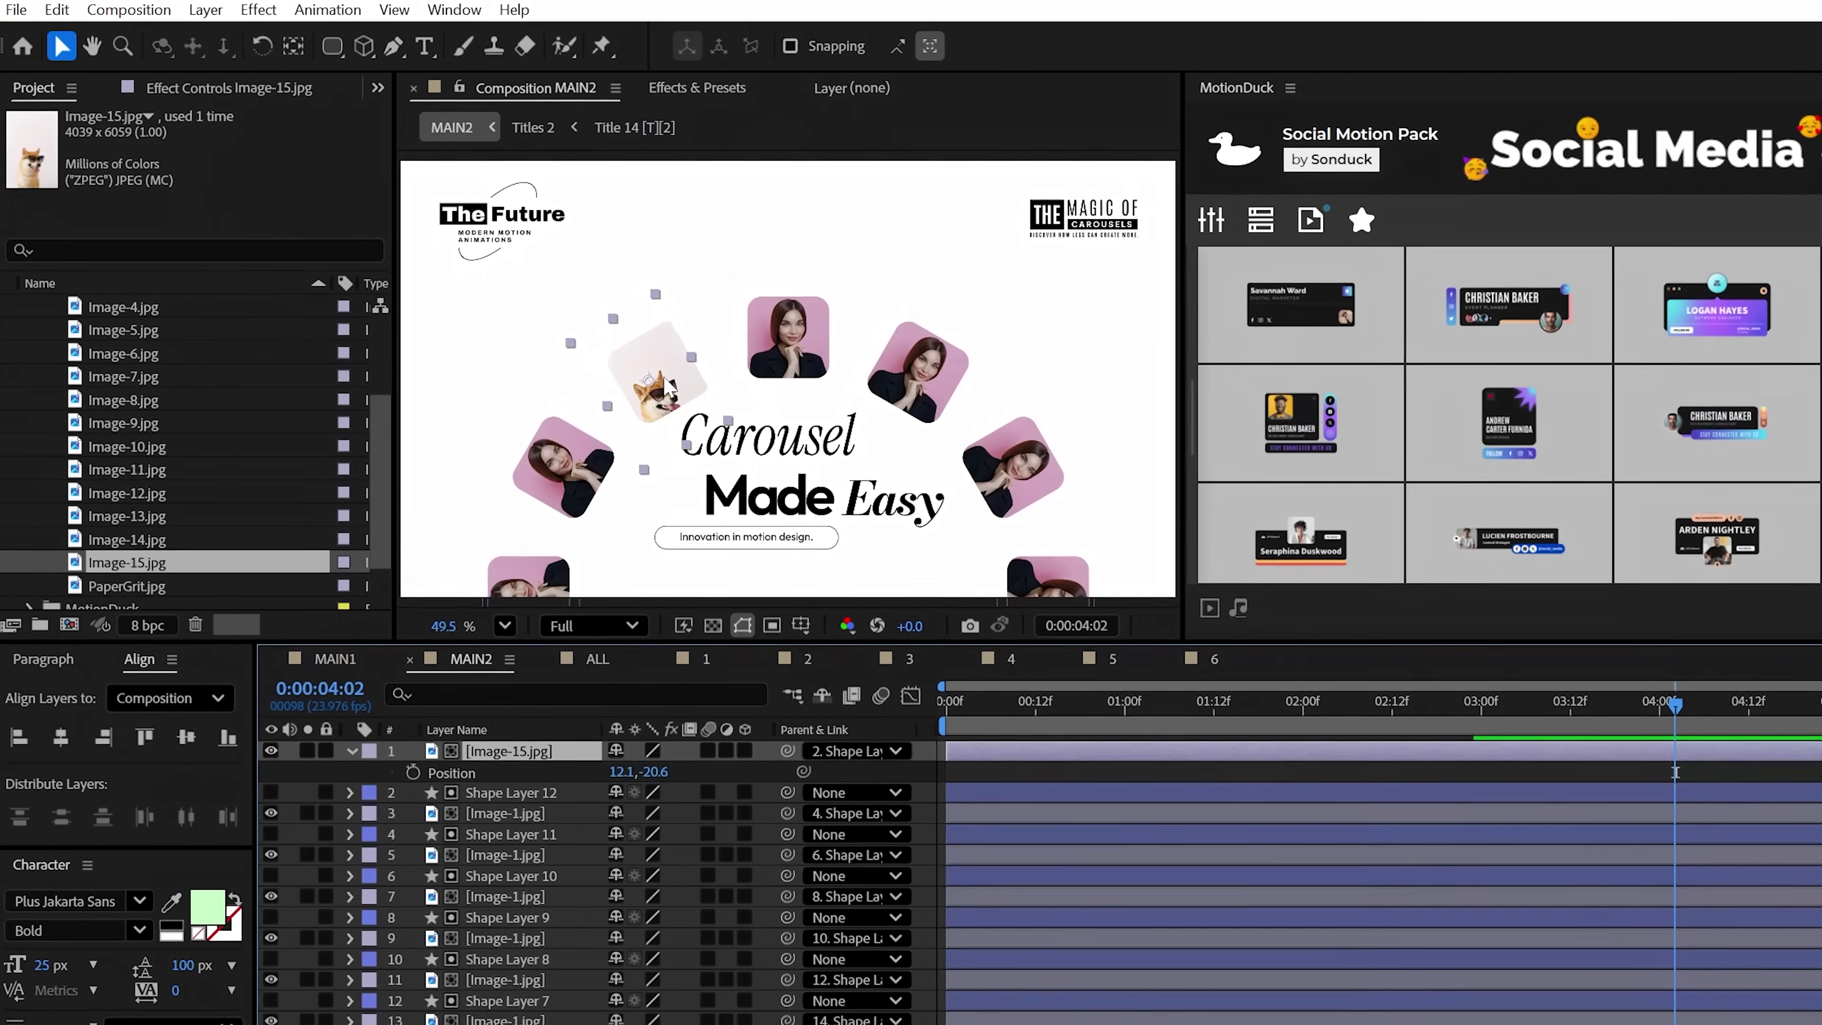
pyautogui.moveTo(651, 373)
pyautogui.mouseDown()
pyautogui.moveTo(651, 340)
pyautogui.moveTo(676, 356)
pyautogui.mouseUp()
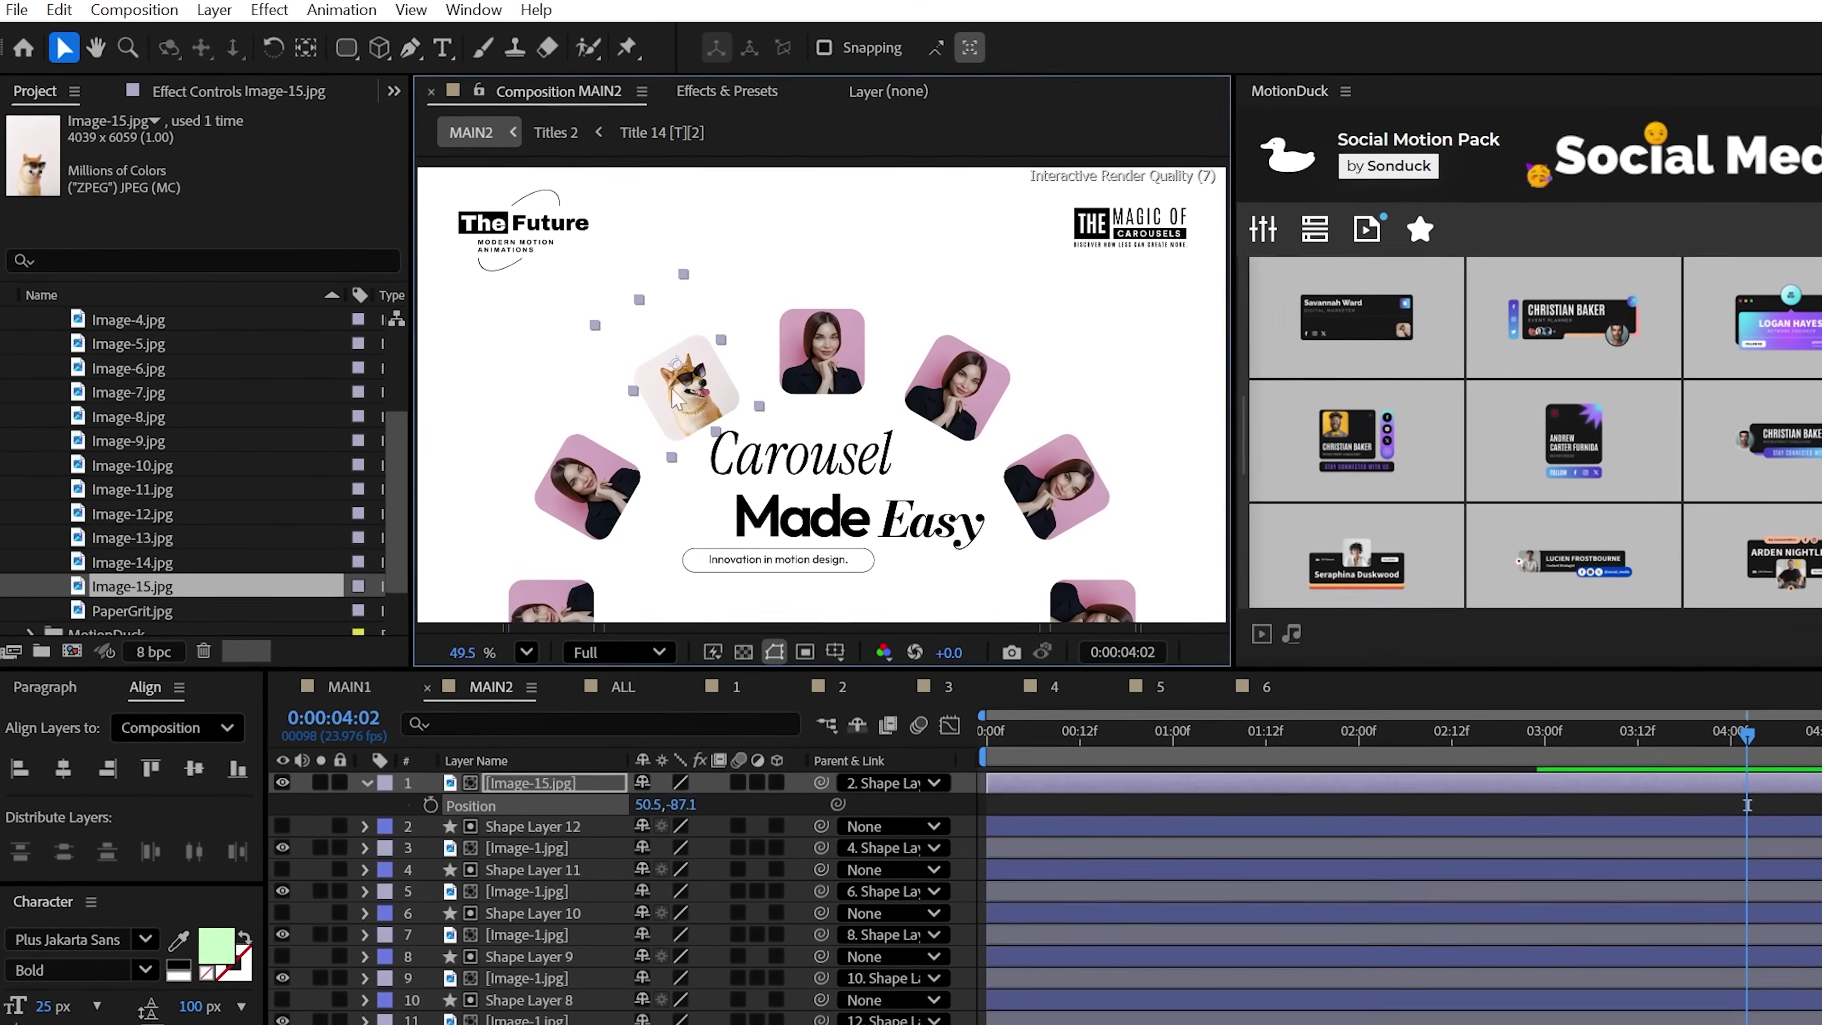
pyautogui.click(364, 775)
# - Replace the image matted by Shape Layer 2 with Image-3.jpg and adjust its position inside the matte
pyautogui.scroll(3, 155, 437)
pyautogui.moveTo(151, 436); pyautogui.dragTo(439, 947)
pyautogui.moveTo(937, 388); pyautogui.dragTo(940, 383)
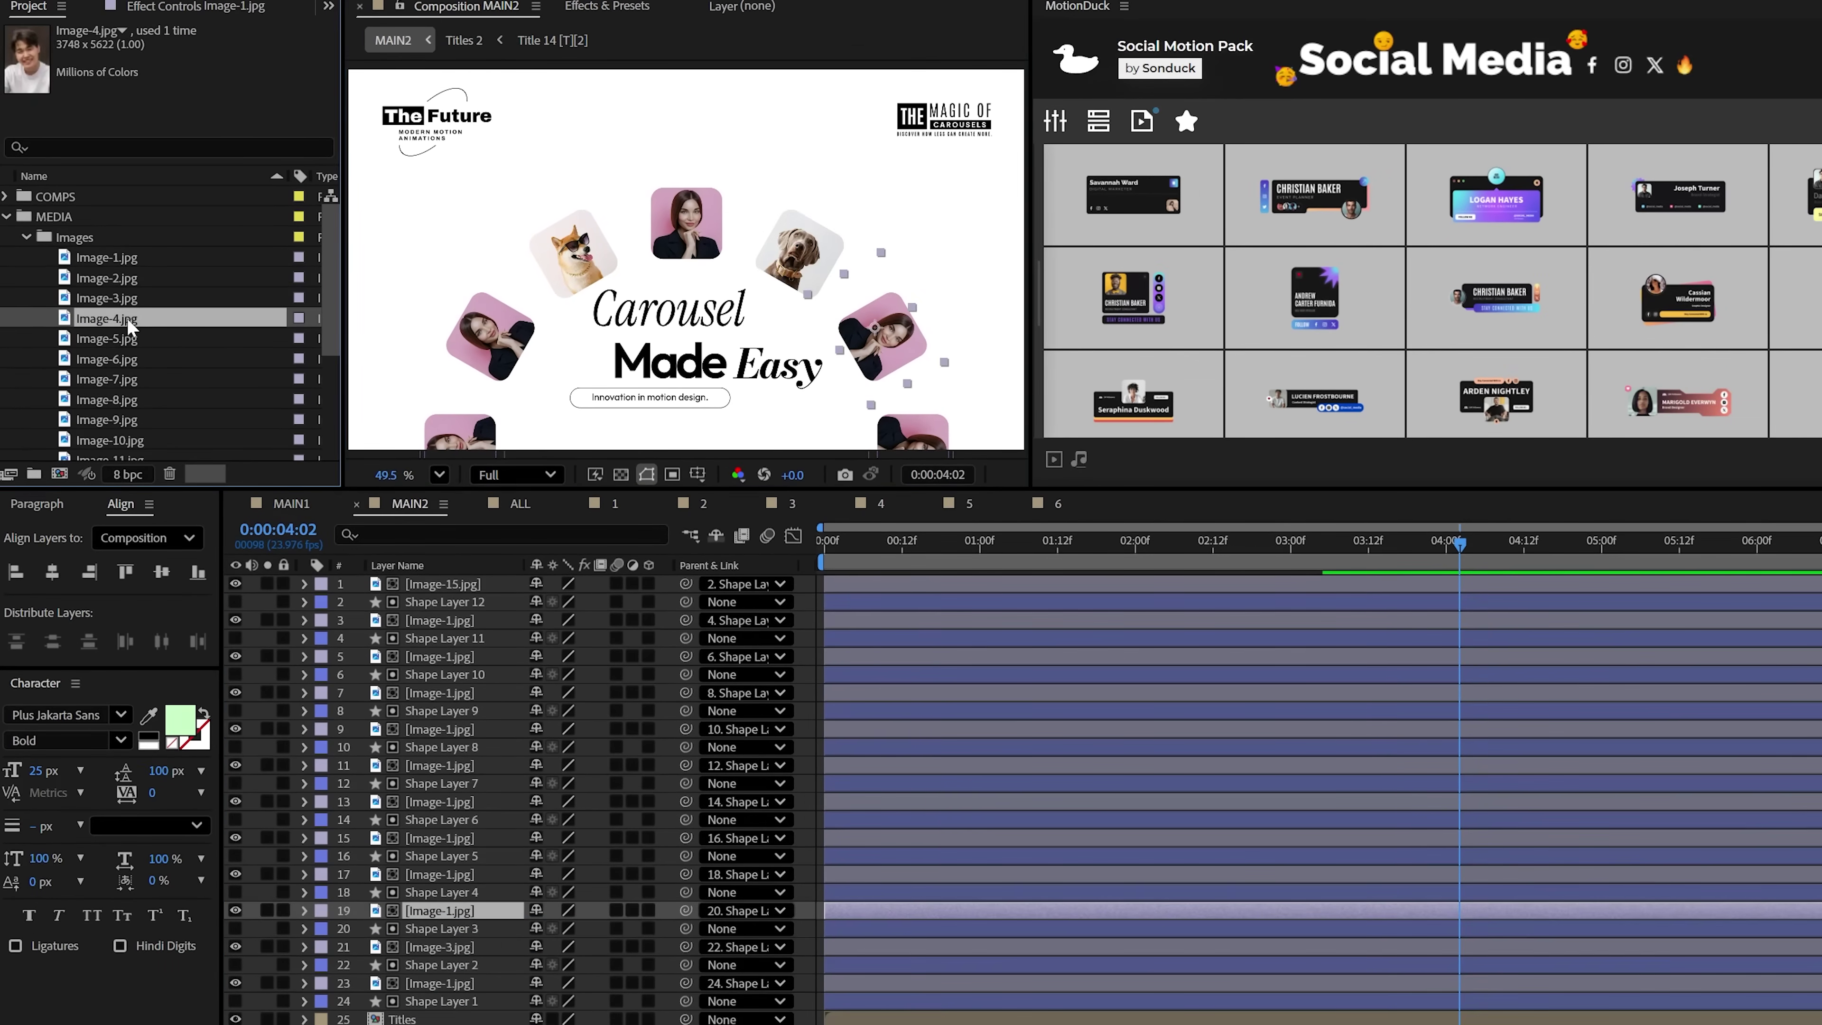
# - Add a null object above the image and shape matte layers in the MAIN2 composition
pyautogui.rightClick(251, 583)
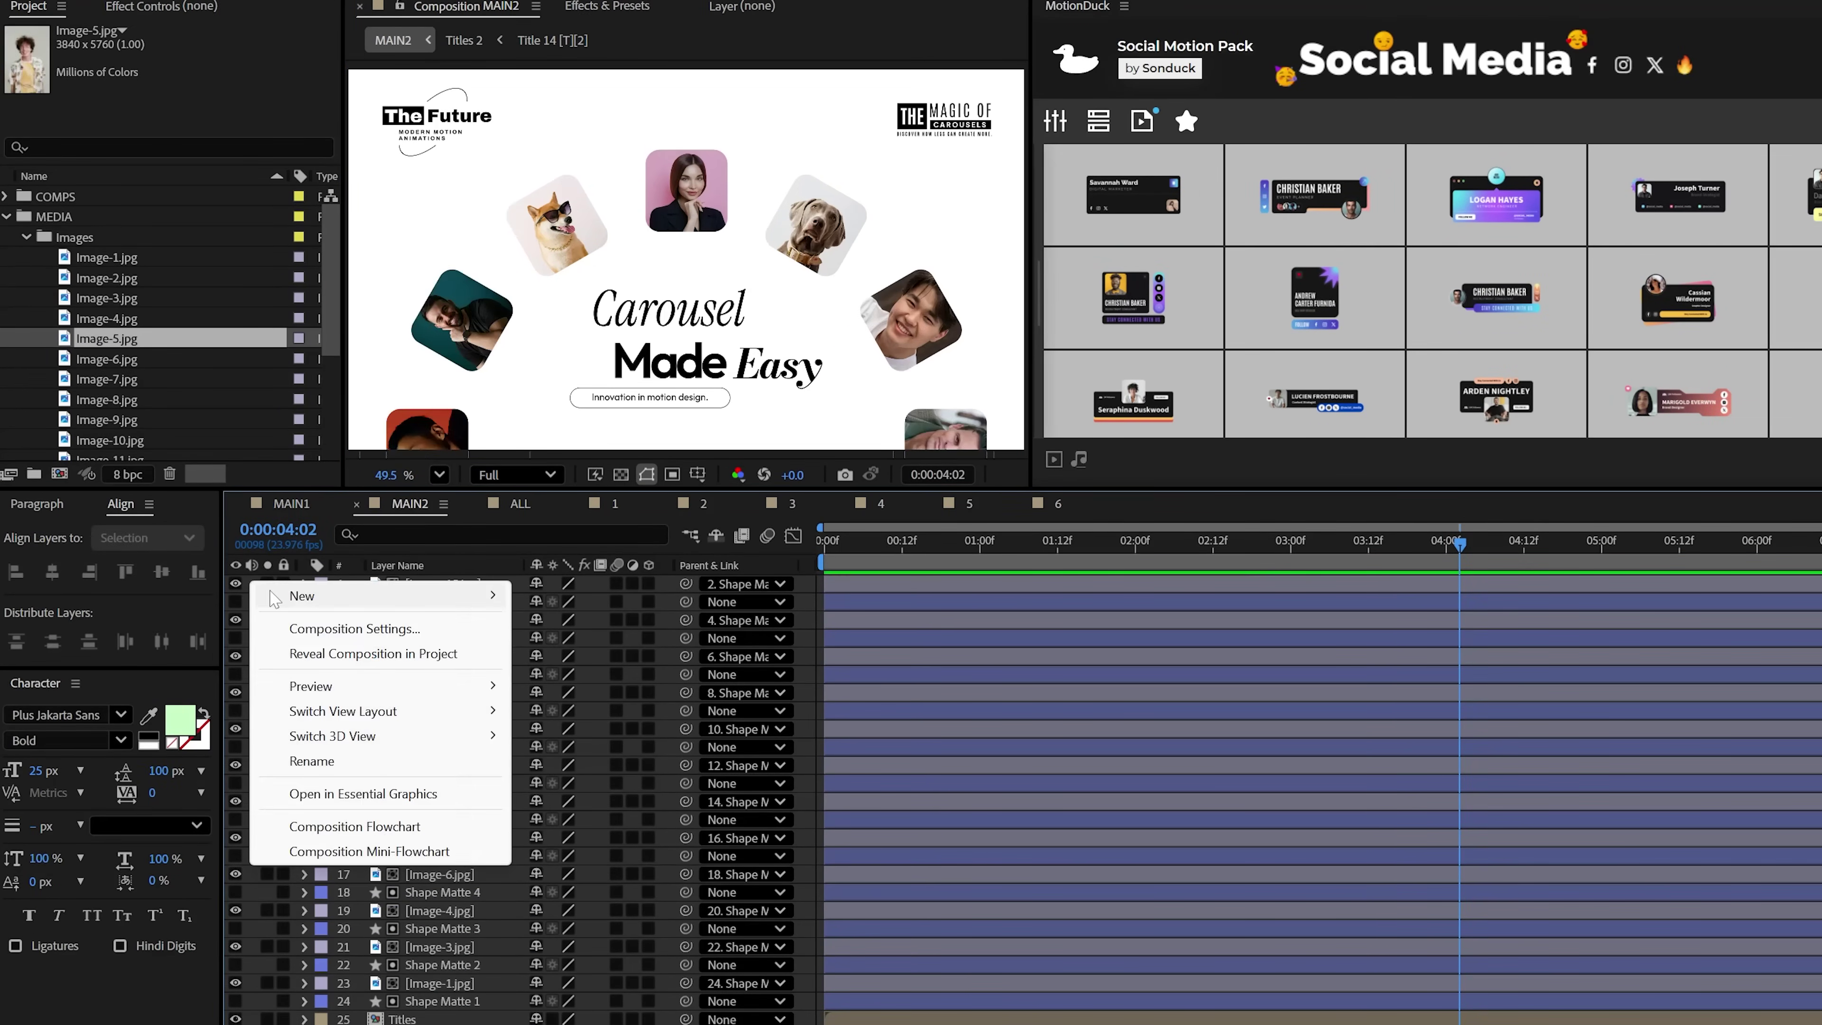
pyautogui.moveTo(309, 596)
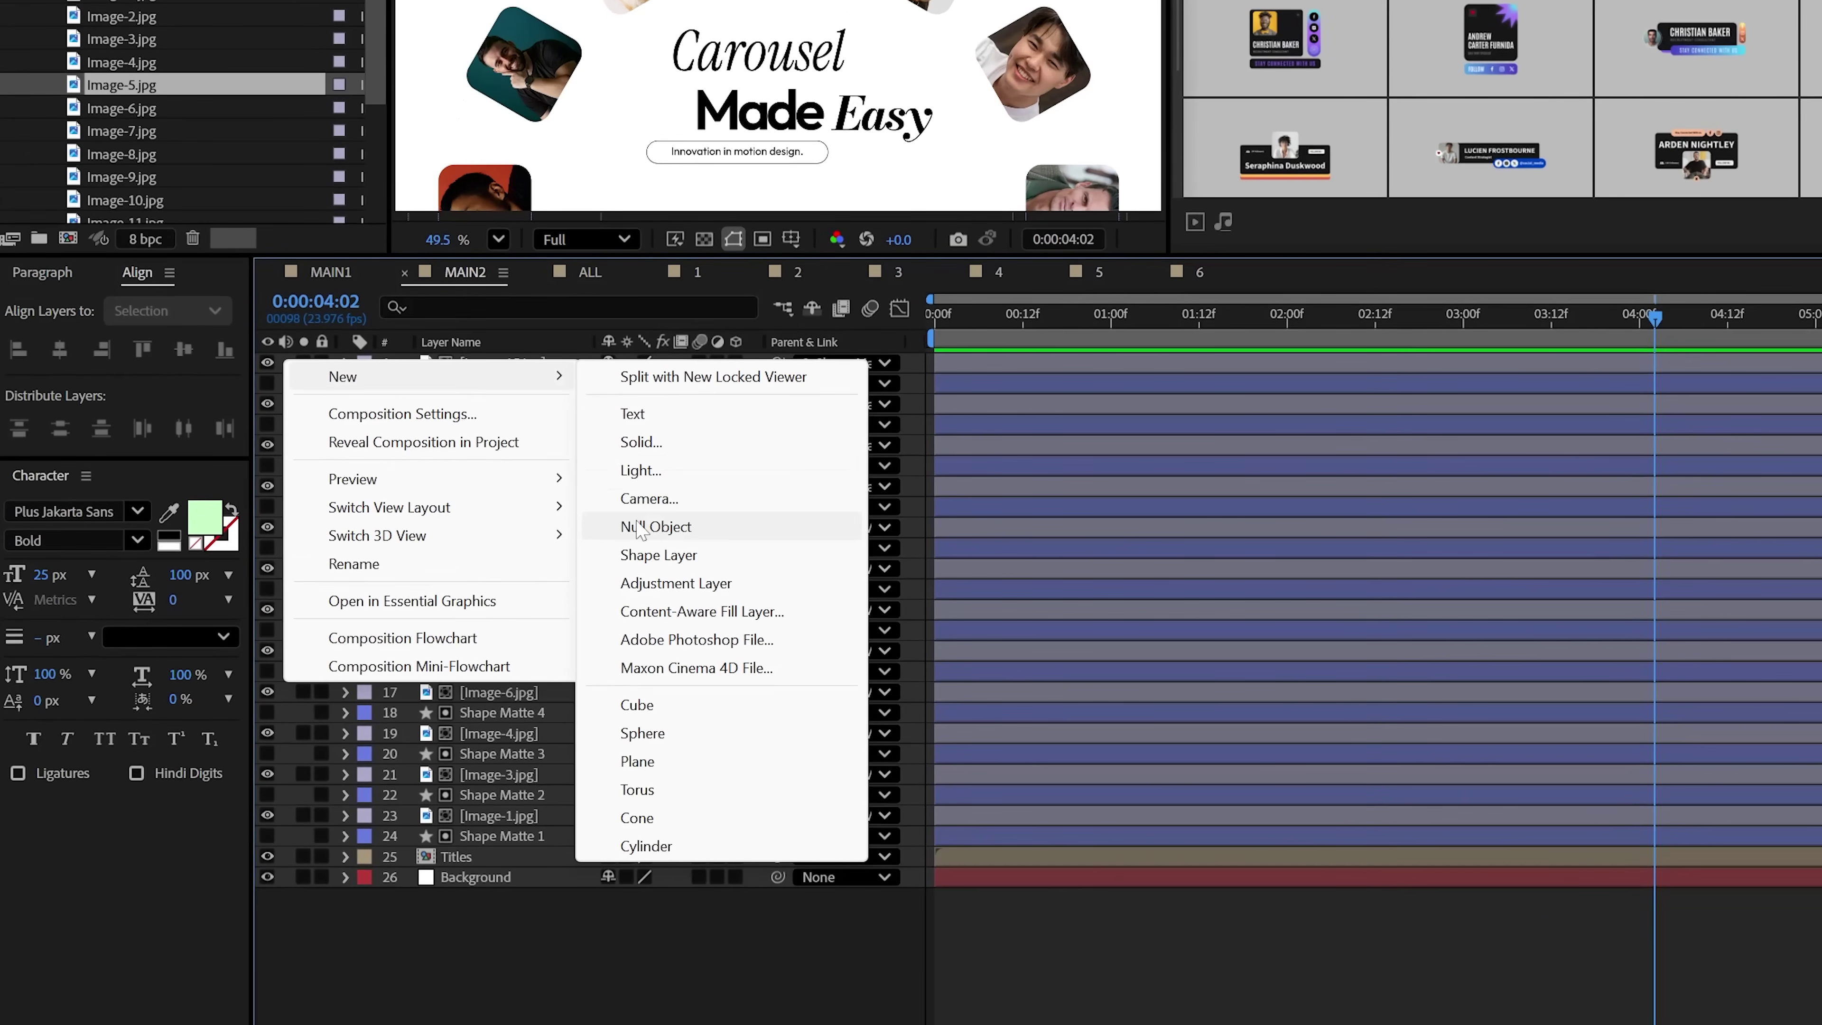
pyautogui.click(639, 527)
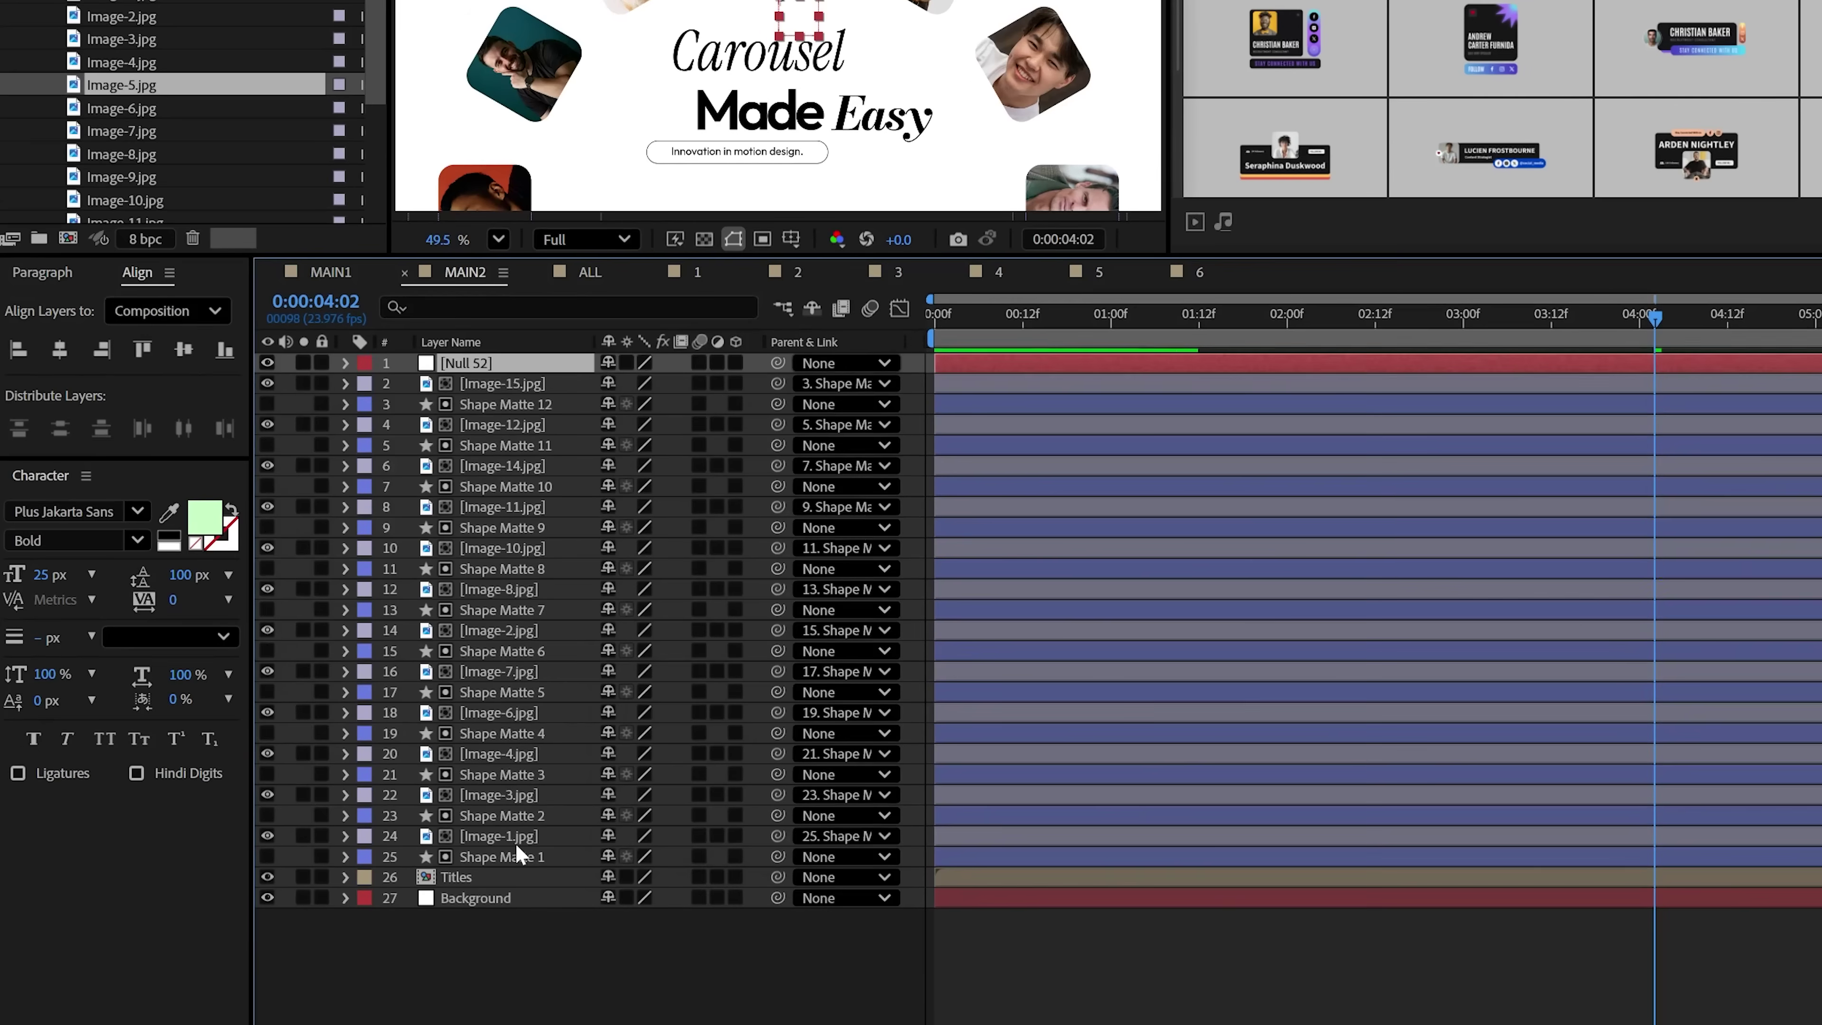
# - Parent all the shape matte layers in MAIN2 to the null object
pyautogui.click(517, 856)
pyautogui.keyDown('ctrl'); pyautogui.click(517, 816); pyautogui.keyUp('ctrl')
pyautogui.keyDown('ctrl'); pyautogui.click(520, 403); pyautogui.keyUp('ctrl')
pyautogui.moveTo(778, 403); pyautogui.dragTo(549, 364)
# - Rename the null object in MAIN2 as Null 1
pyautogui.click(538, 364)
pyautogui.press('Return')
pyautogui.write('Null 1')
pyautogui.press('Return')
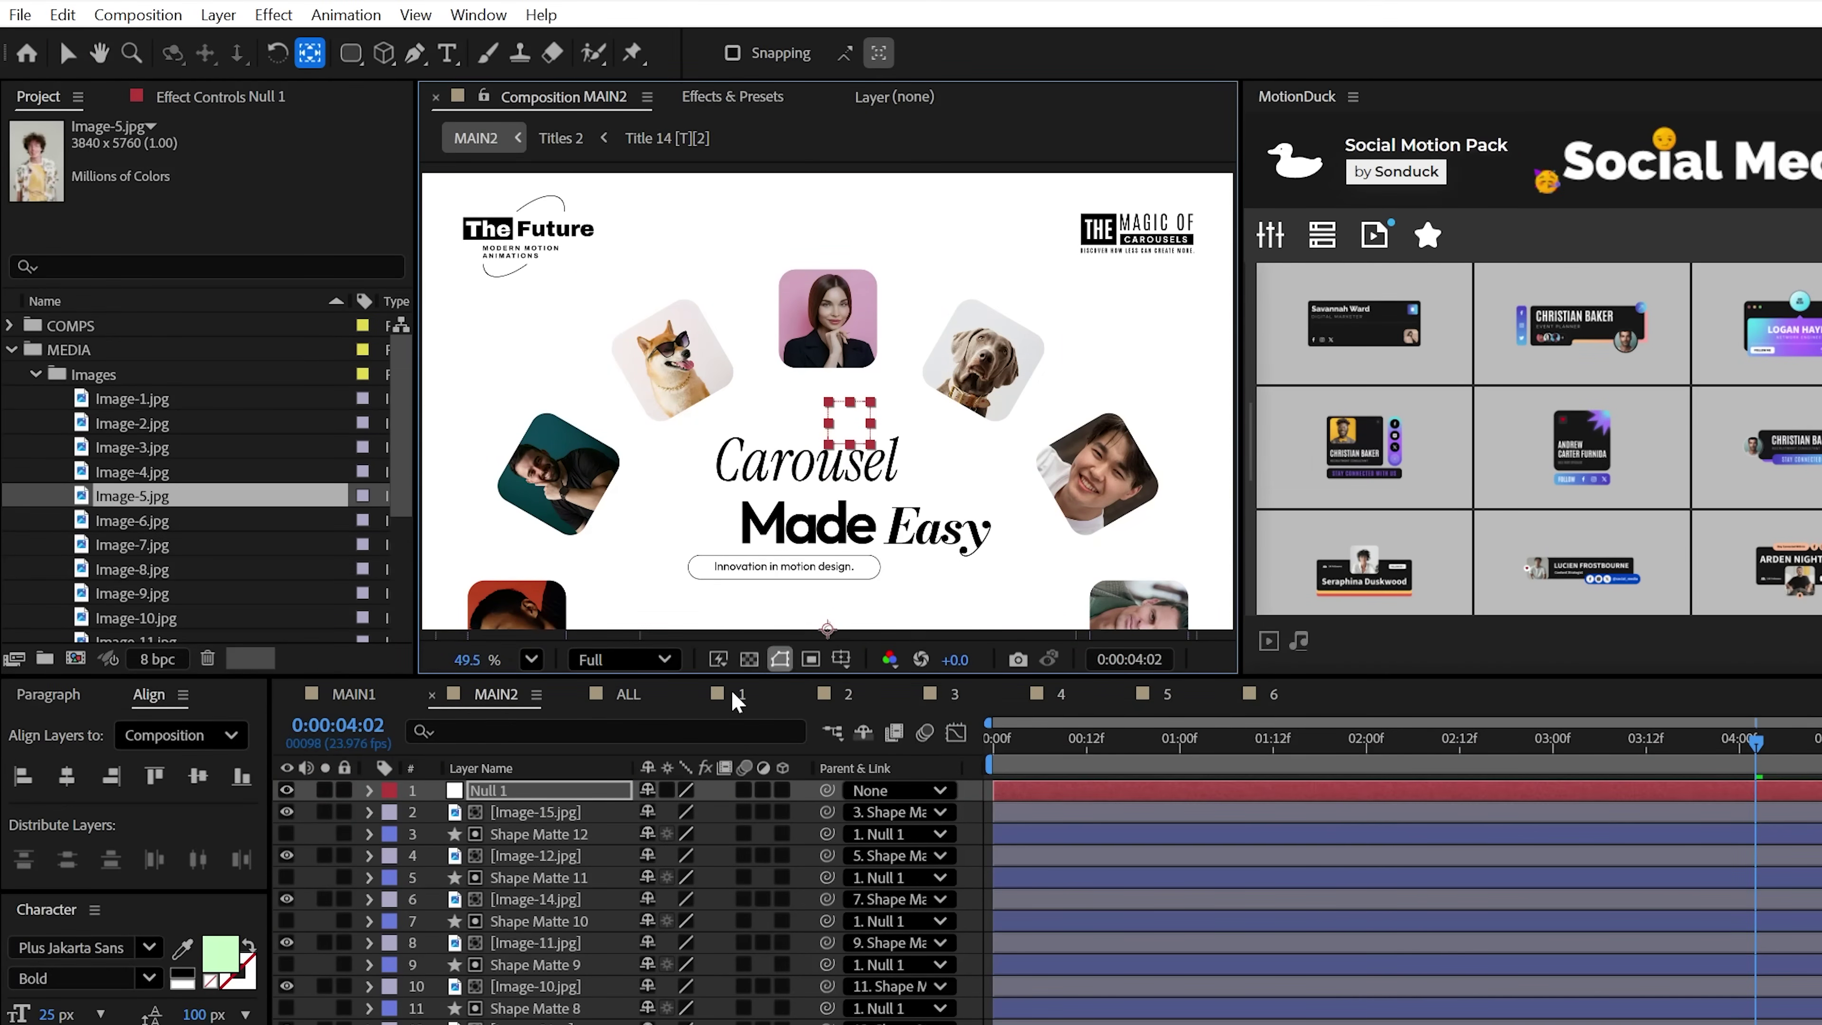
# - Add the expression time*-10 to the Rotation of Null 1 and preview the spinning image carousel
pyautogui.press('r')
pyautogui.keyDown('alt'); pyautogui.click(435, 812); pyautogui.keyUp('alt')
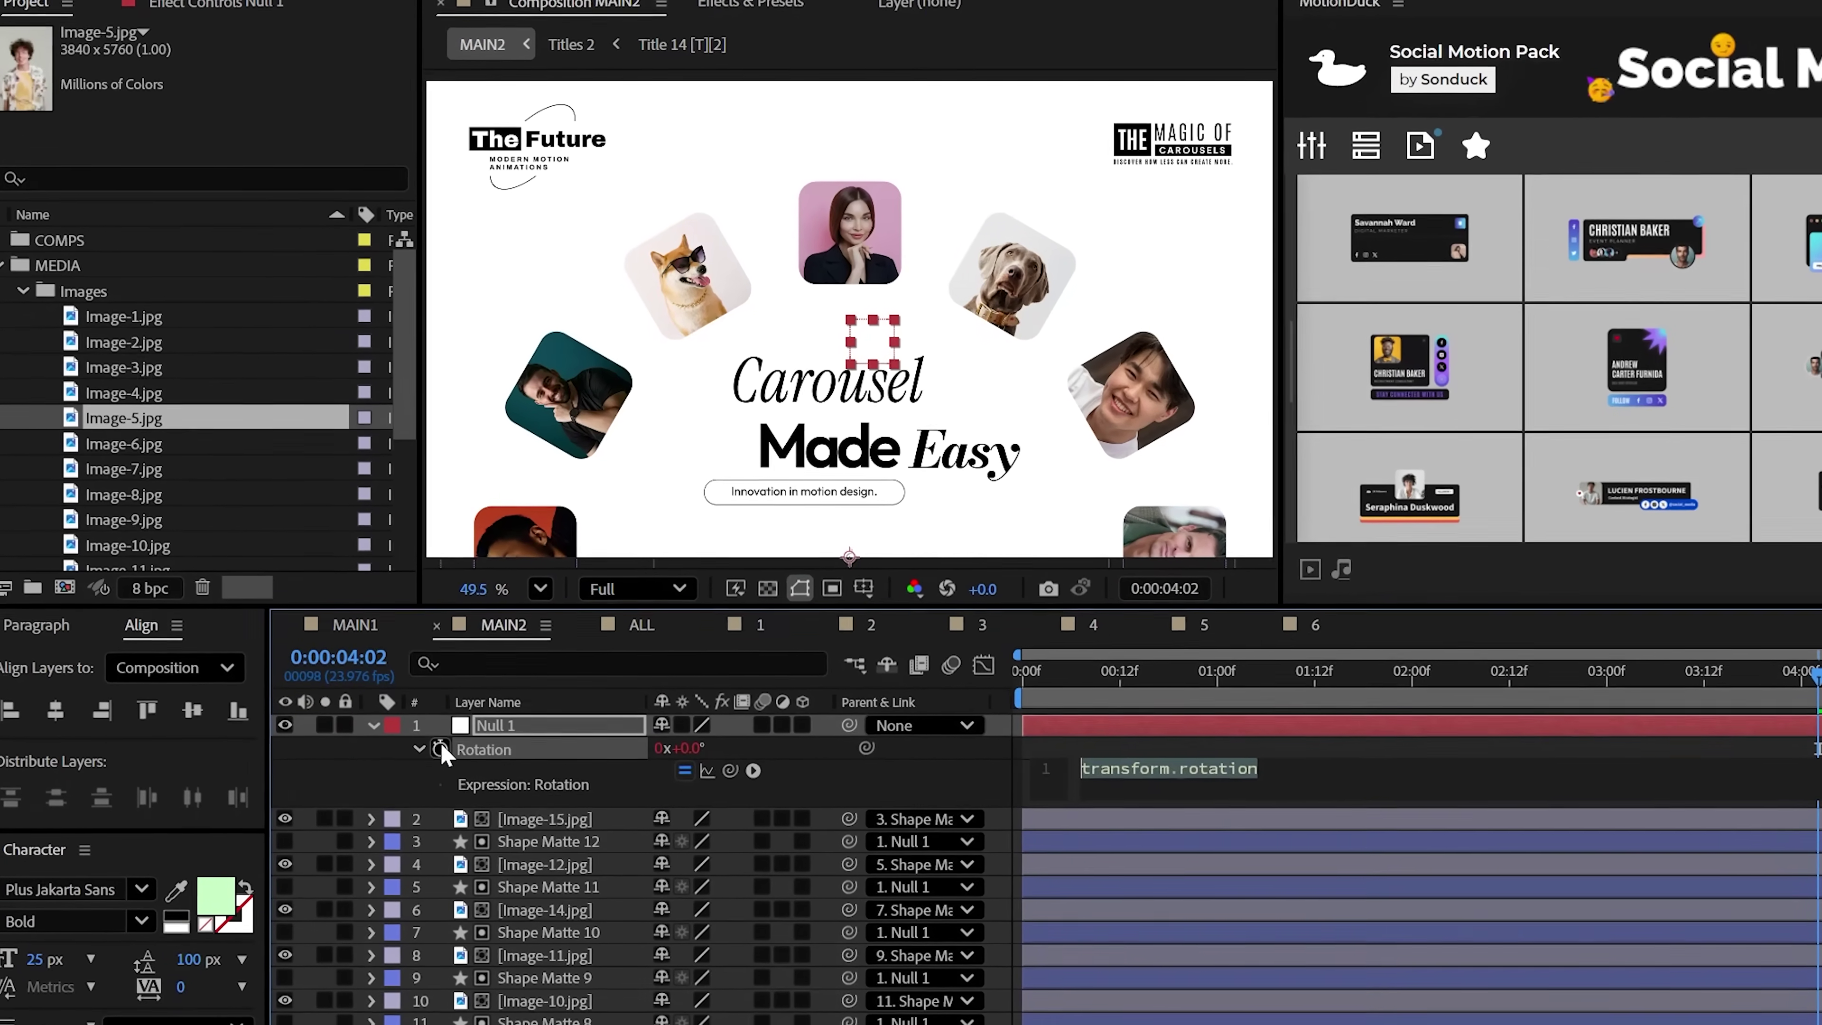
pyautogui.write('time*-10')
pyautogui.click(1091, 657)
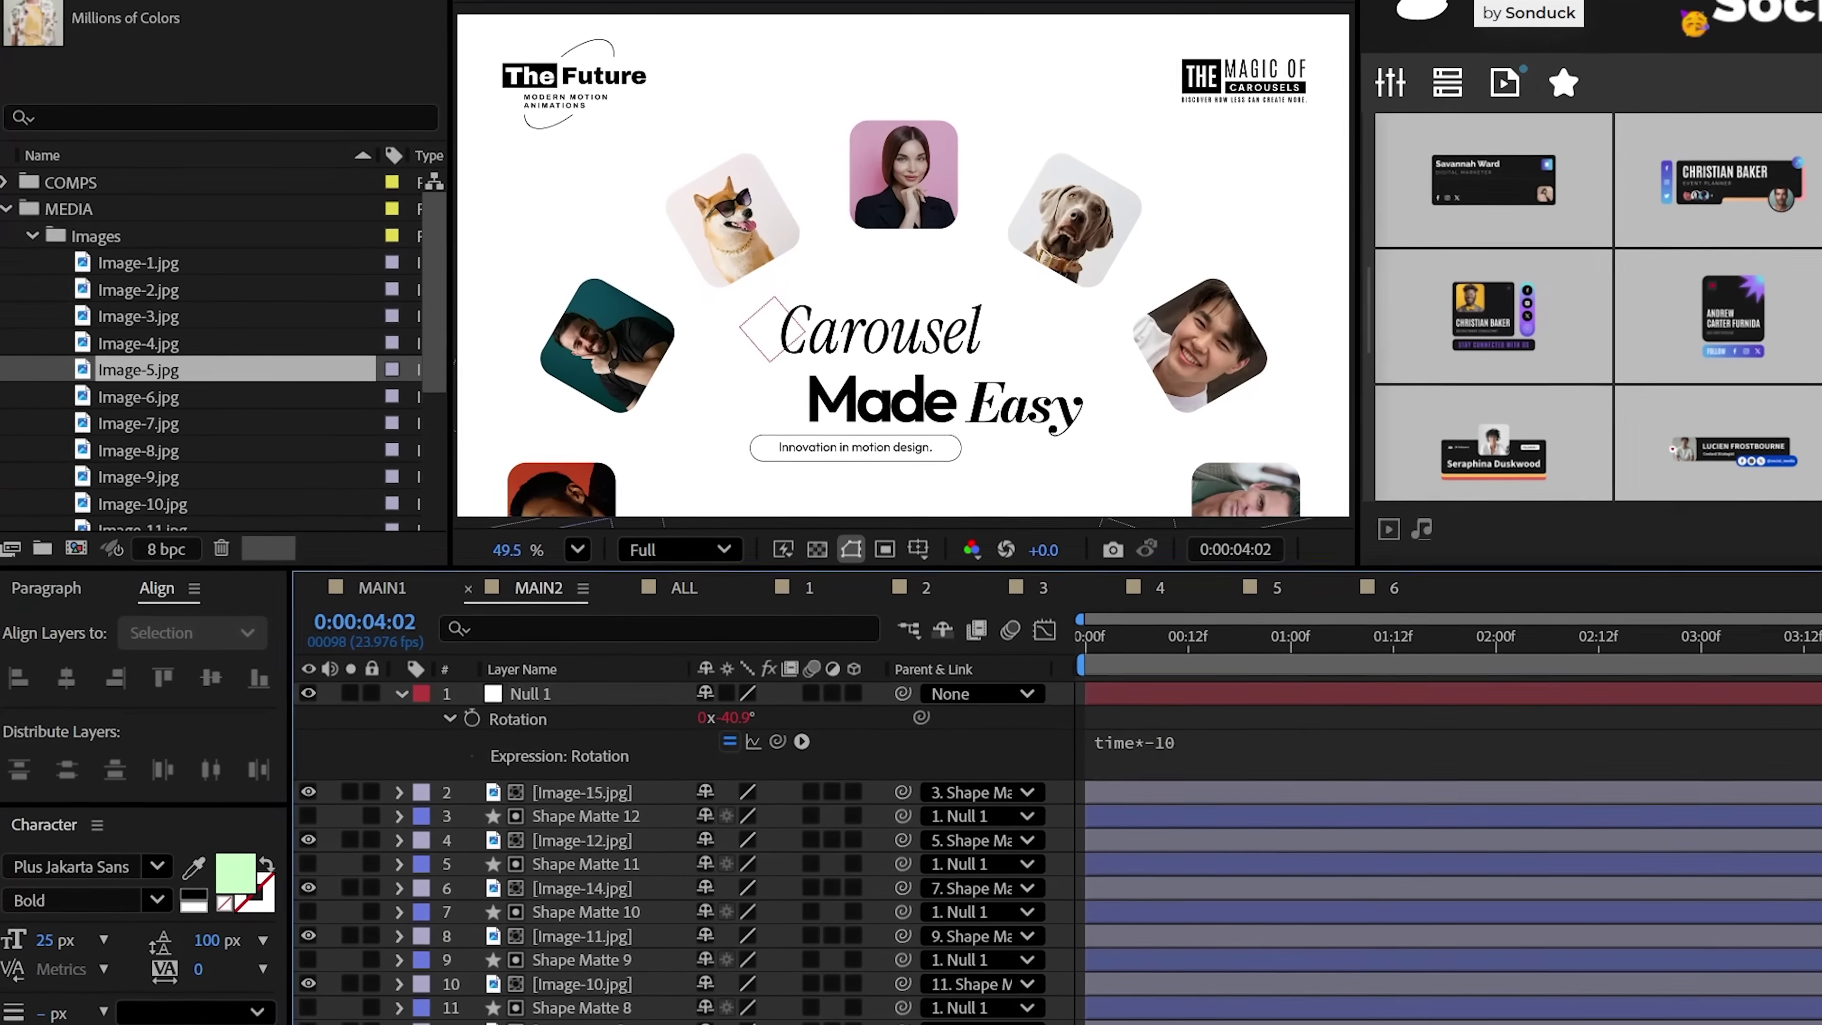
pyautogui.press('space')
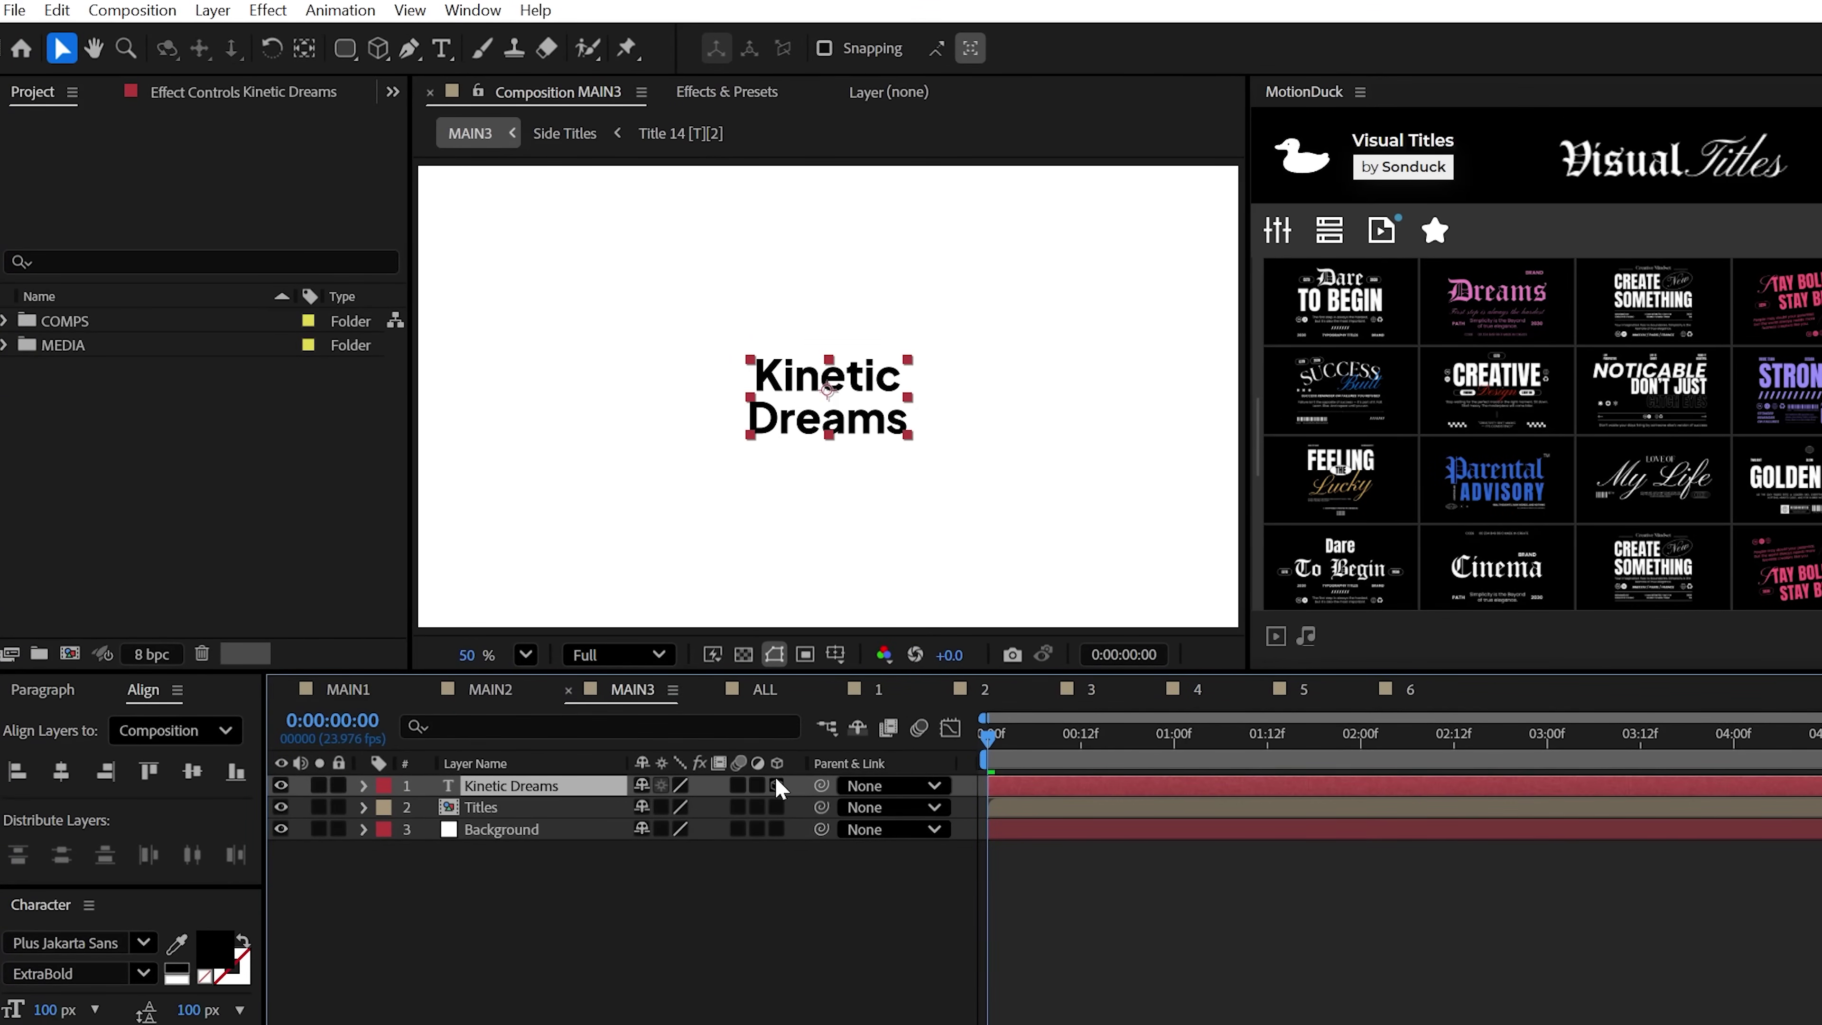
# - Make the Kinetic Dreams text layer in MAIN3 3D and add a null object above it
pyautogui.rightClick(344, 855)
pyautogui.moveTo(635, 884)
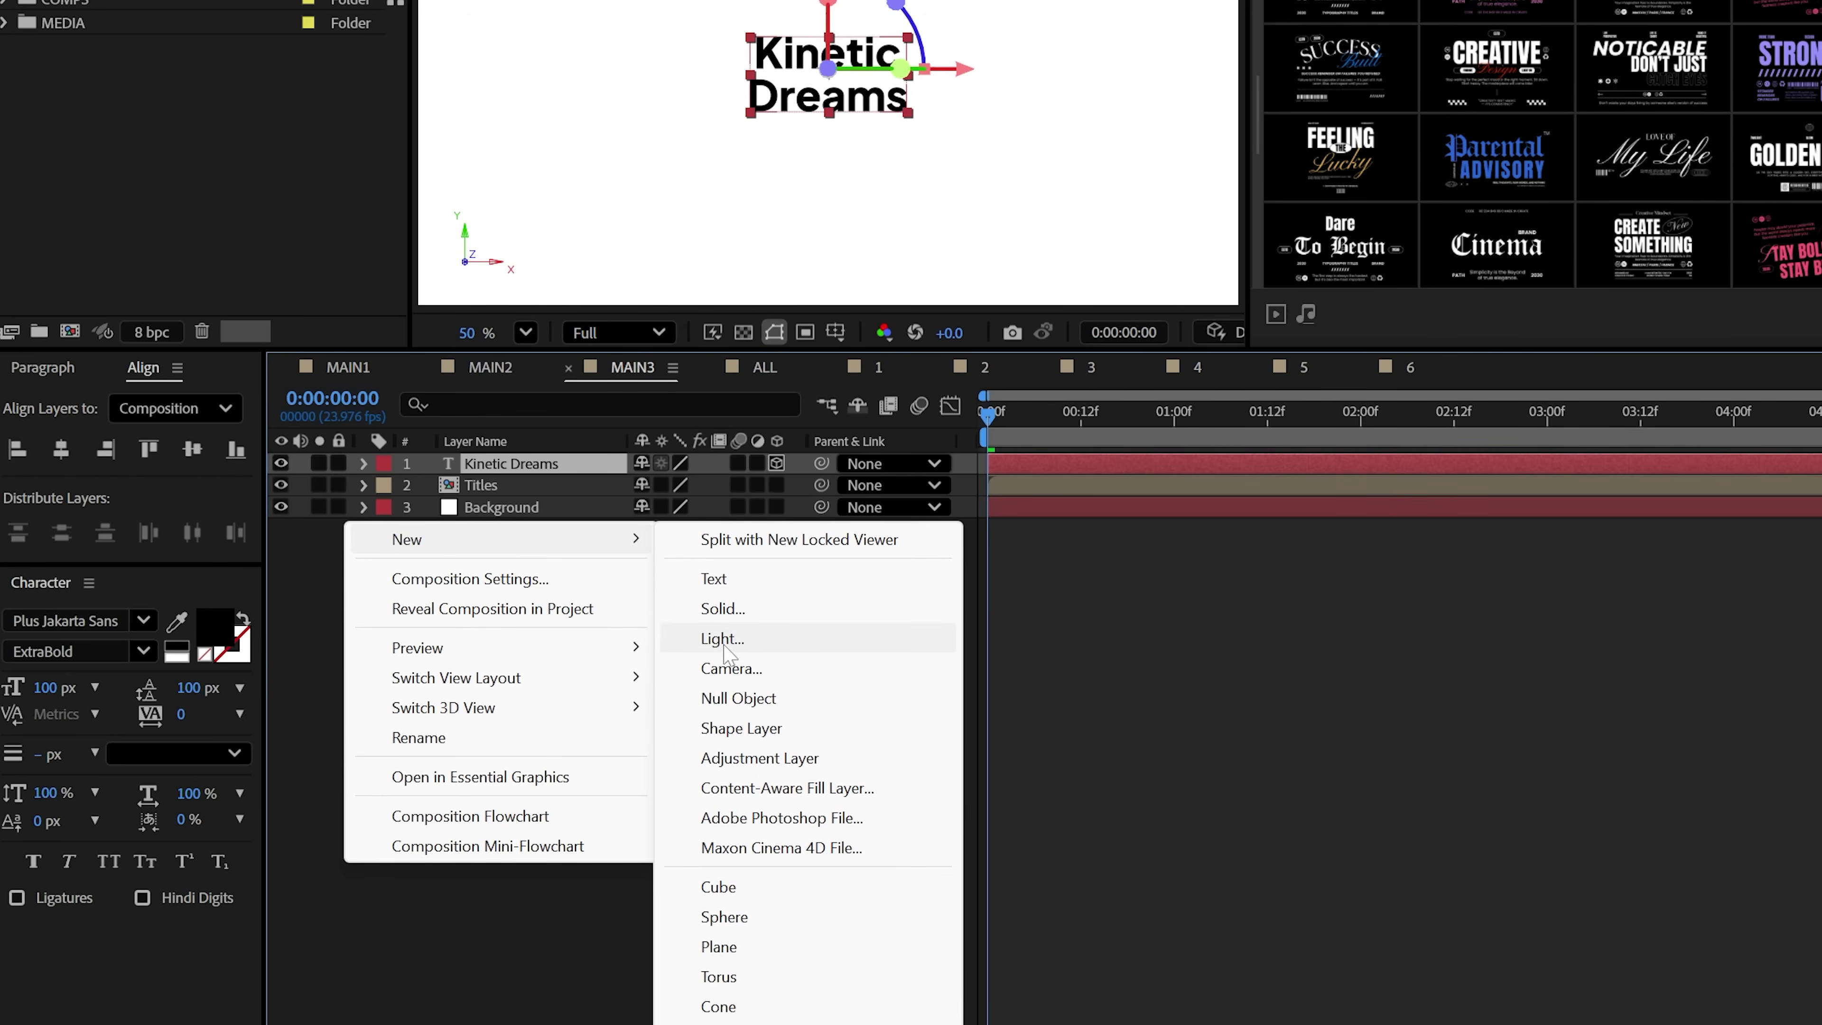
pyautogui.click(732, 699)
# - Set the Z position of the Kinetic Dreams text layer to -500
pyautogui.click(366, 484)
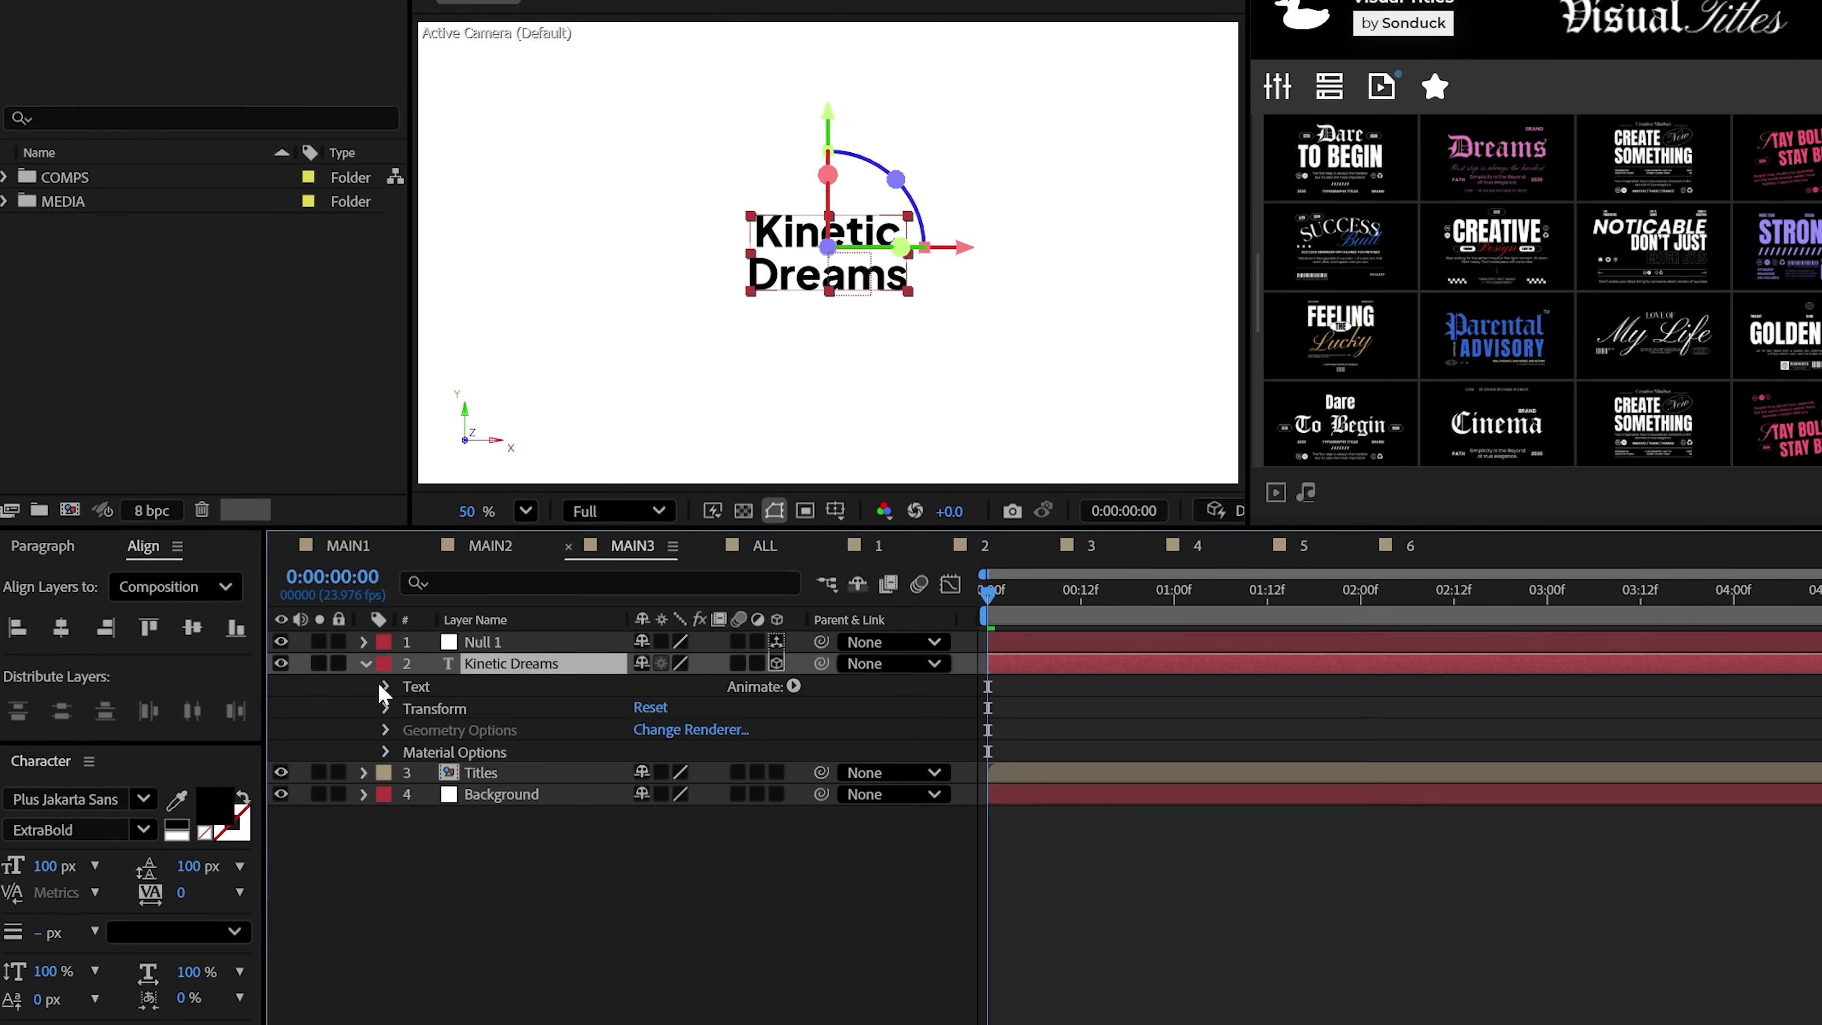
pyautogui.click(463, 575)
pyautogui.press('p')
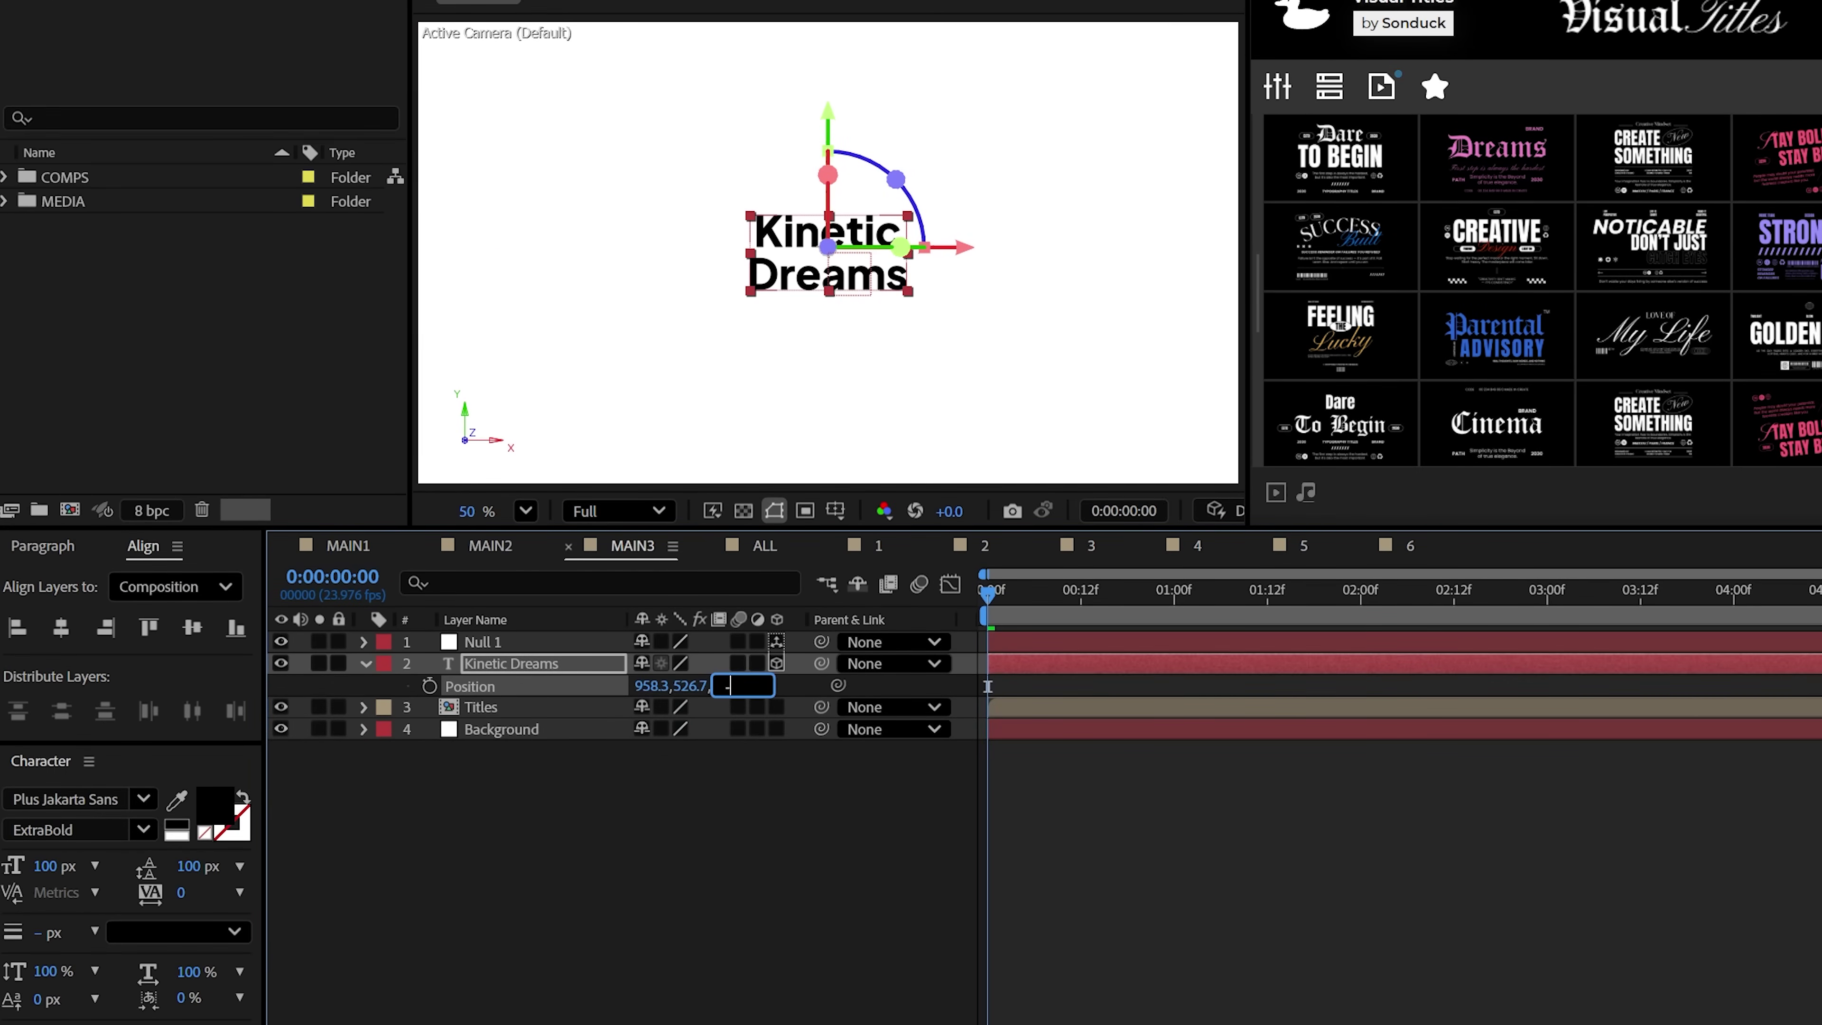
pyautogui.press('Return')
# - Duplicate the Kinetic Dreams title repeatedly, parenting copies to Null 1 and stepping its Y Rotation up to 300°, until six titles form a ring
pyautogui.hotkey('ctrl', 'd')
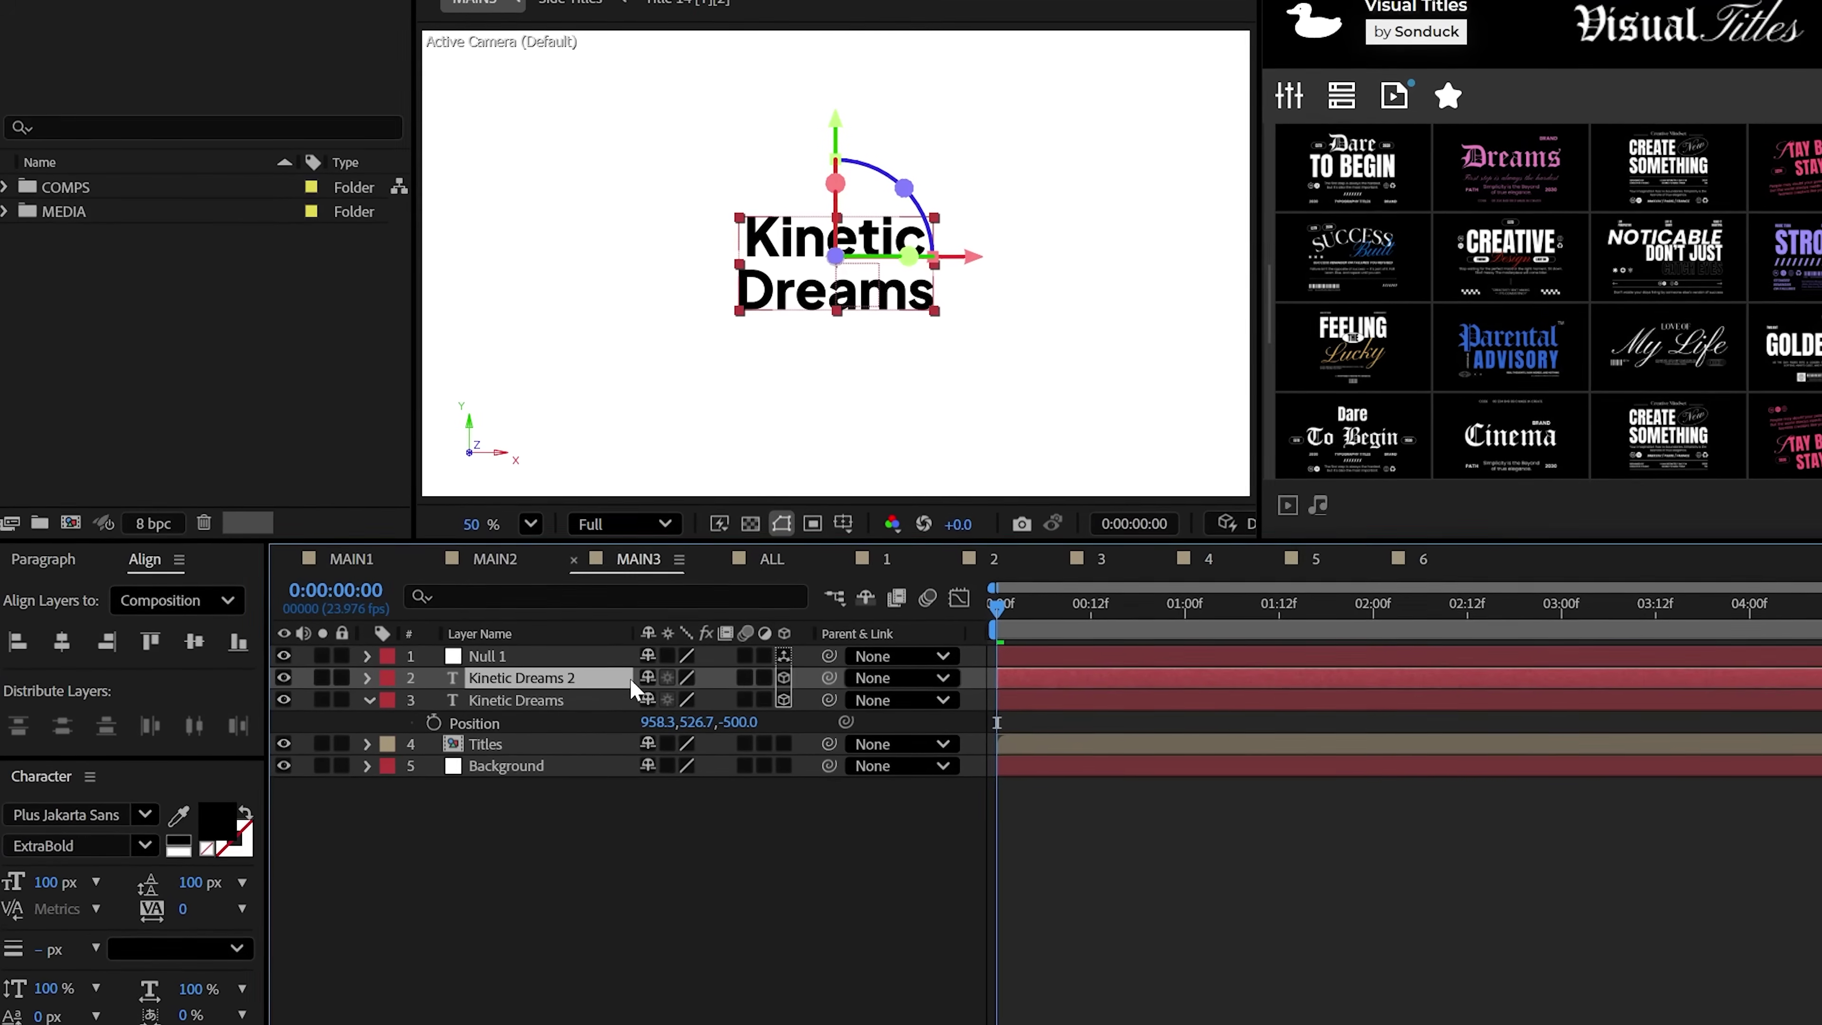
pyautogui.moveTo(832, 685); pyautogui.dragTo(520, 664)
pyautogui.click(521, 663)
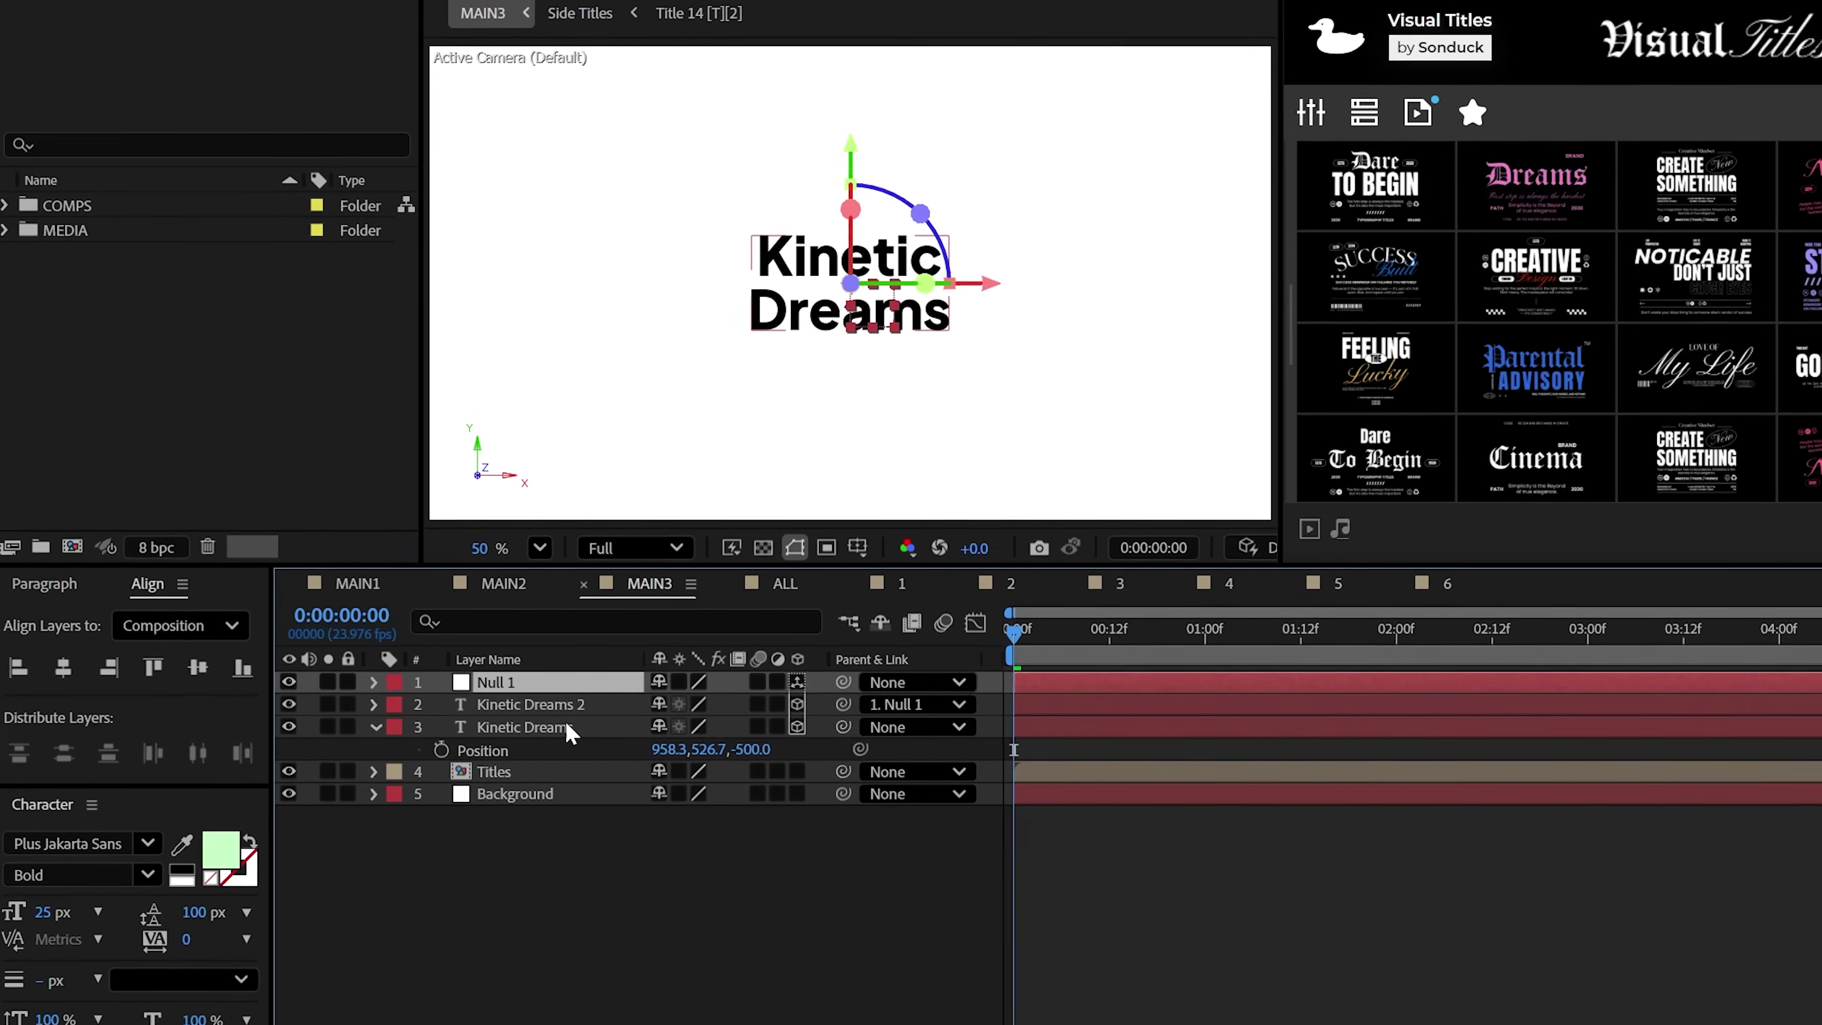
pyautogui.press('r')
pyautogui.moveTo(699, 757); pyautogui.dragTo(722, 780)
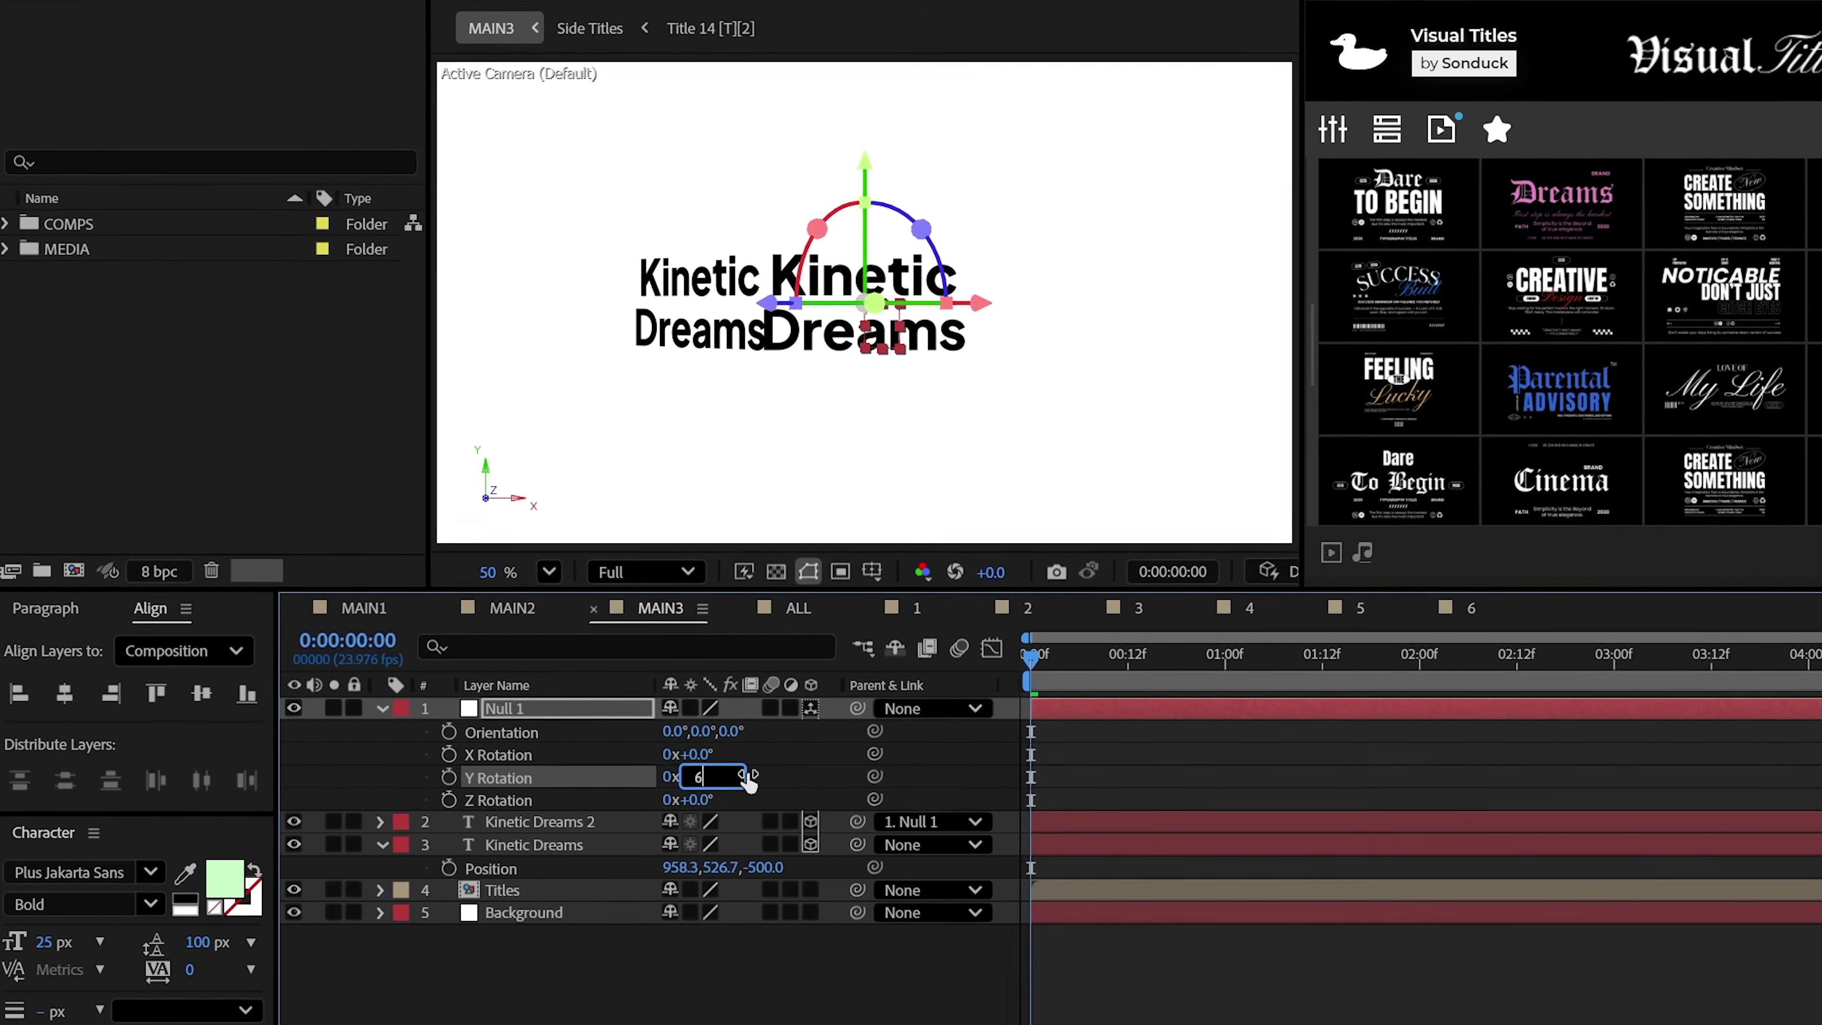
pyautogui.click(527, 829)
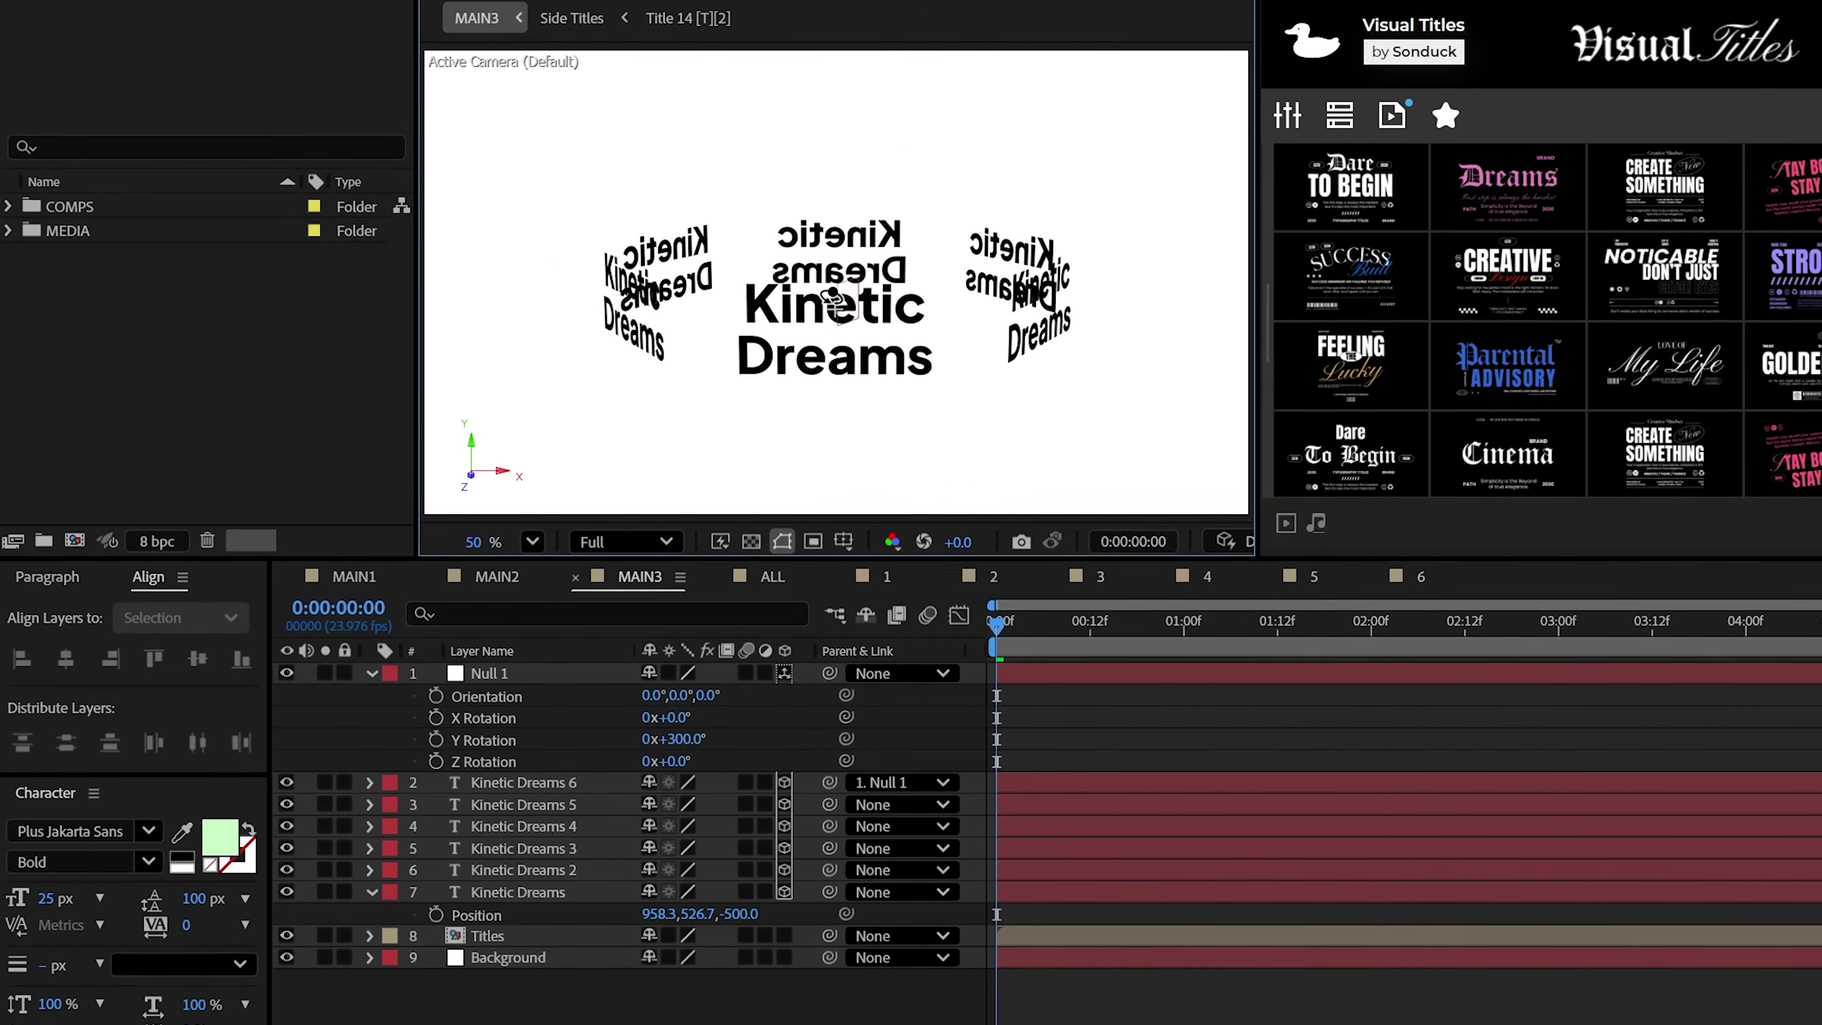
# - Add a two-node 50 mm camera to MAIN3 and pan it so the title ring sits slightly lower in the frame
pyautogui.moveTo(351, 721)
pyautogui.click(675, 855)
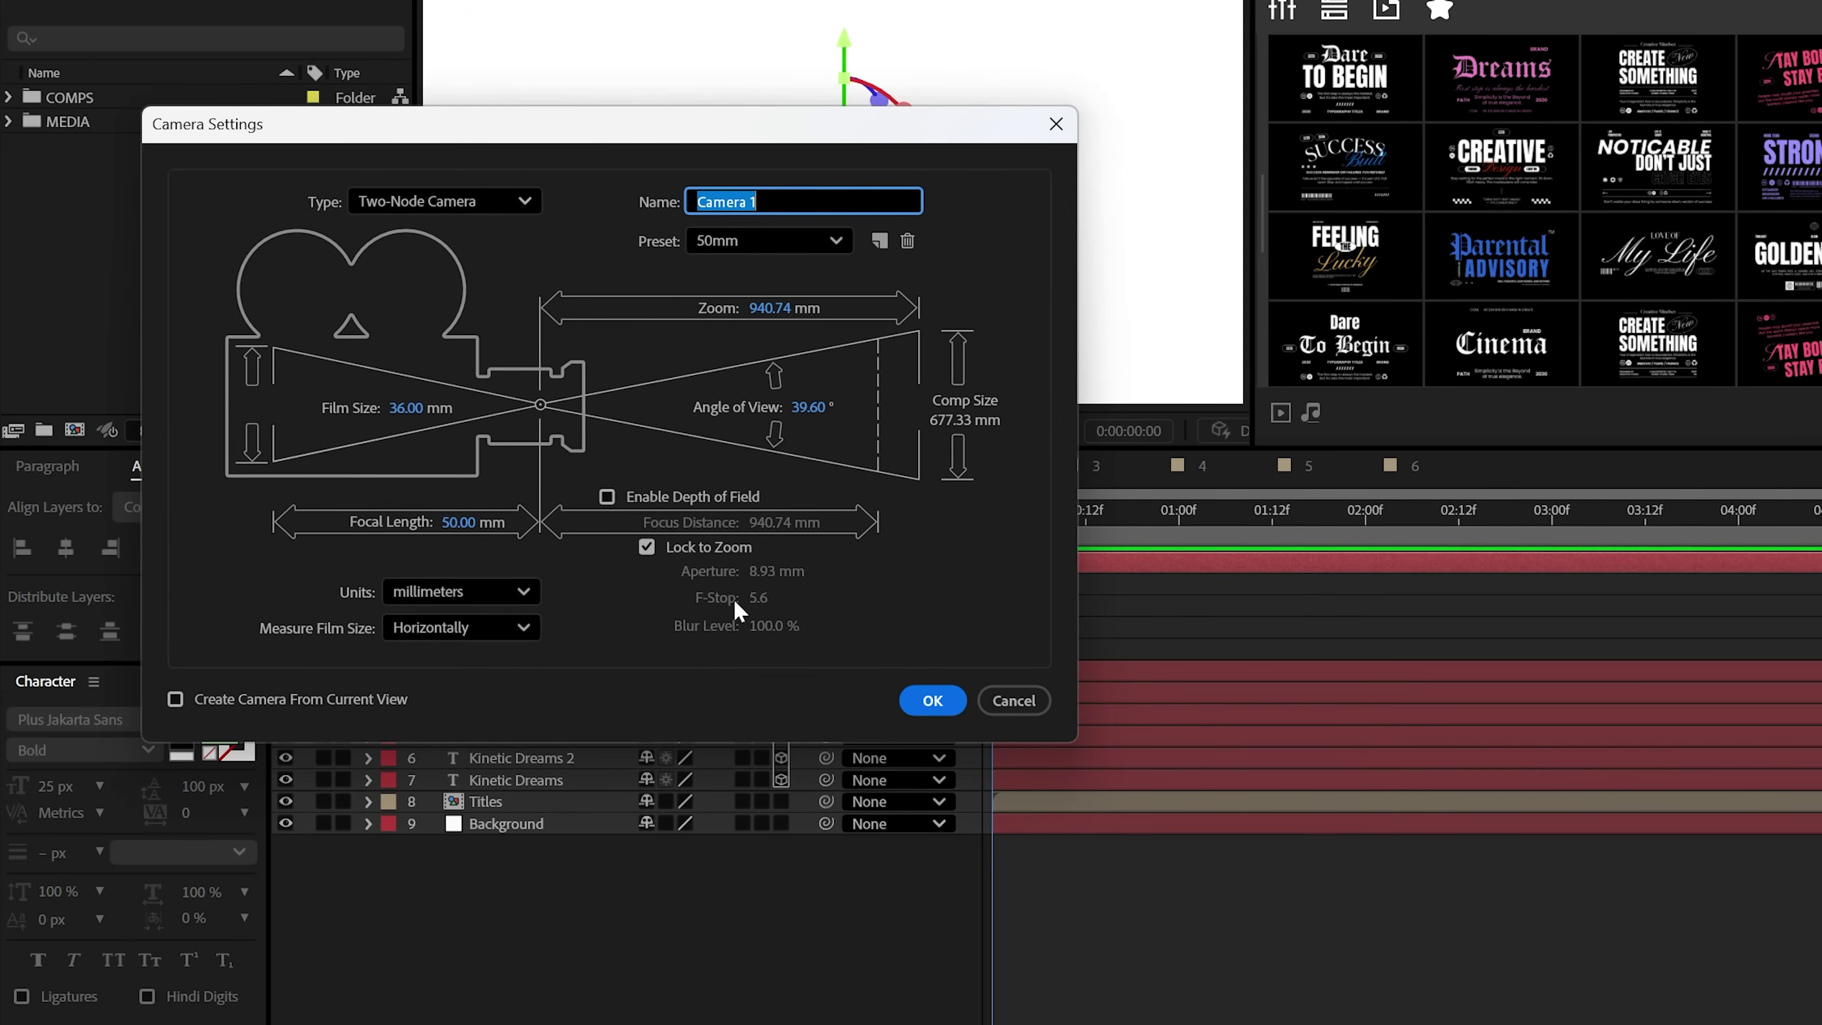
pyautogui.press('Return')
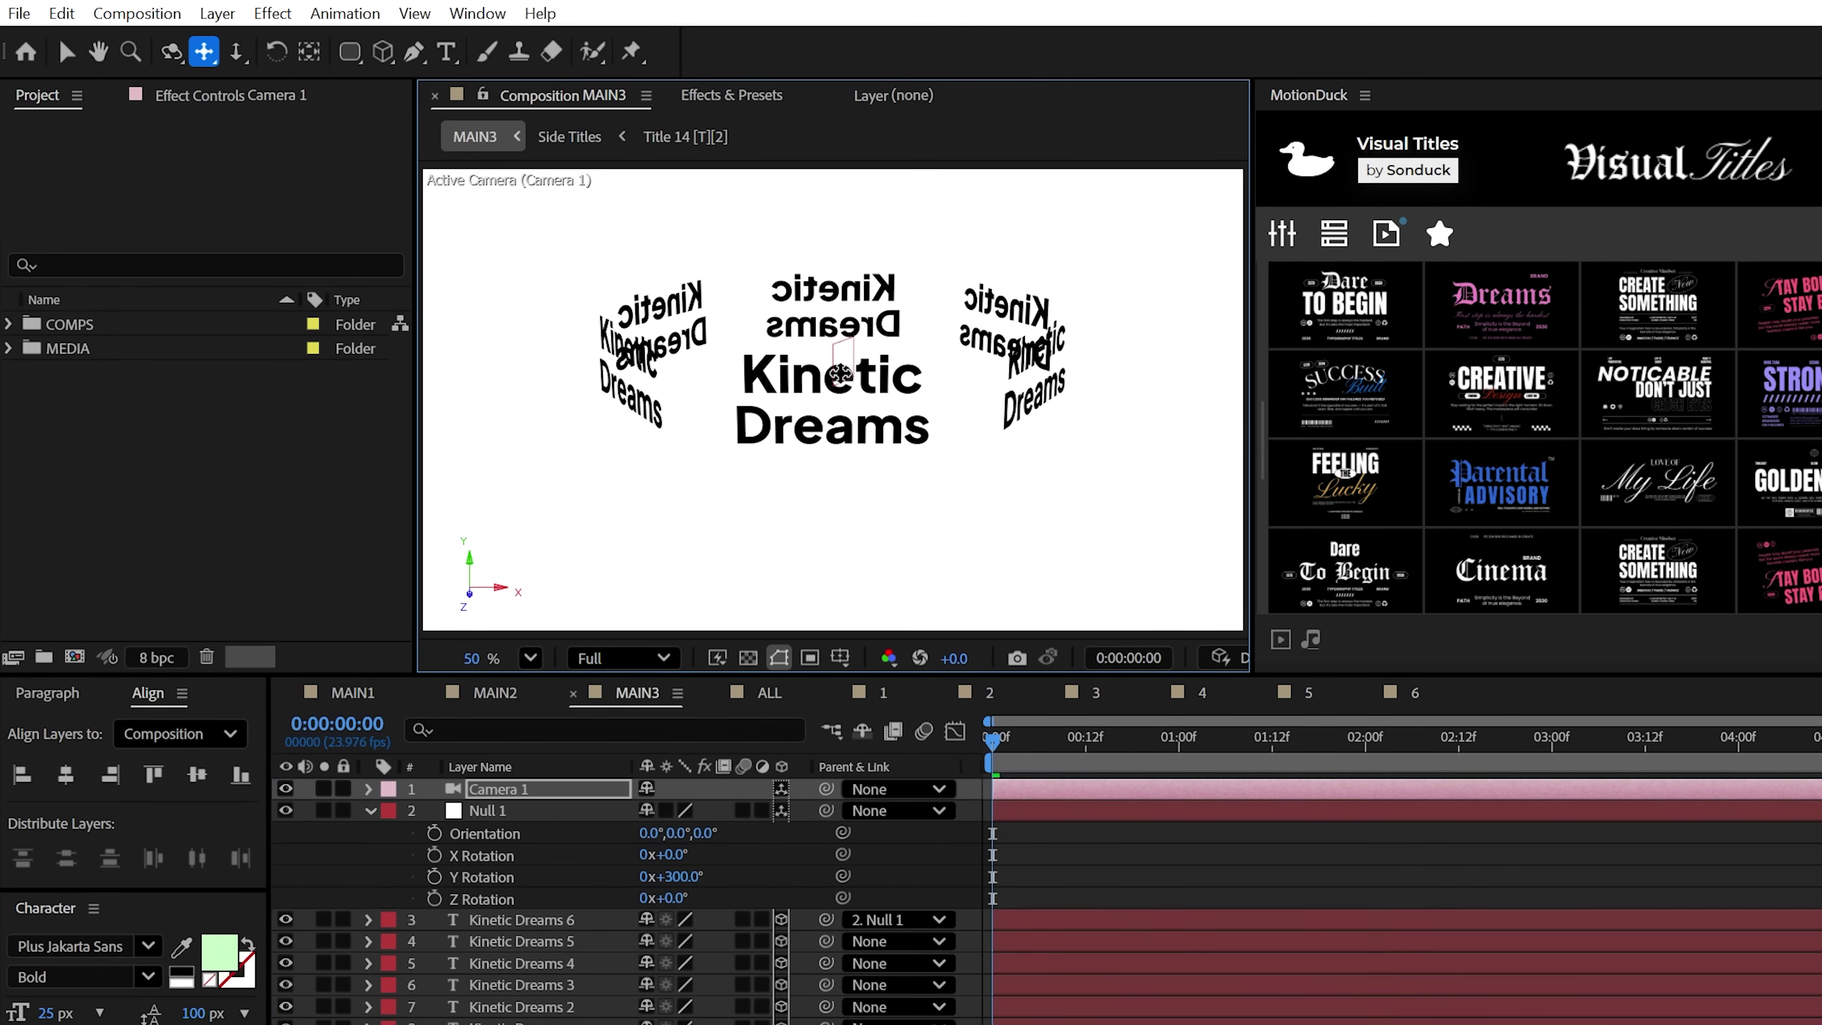
pyautogui.moveTo(841, 374); pyautogui.dragTo(834, 451)
pyautogui.press('v')
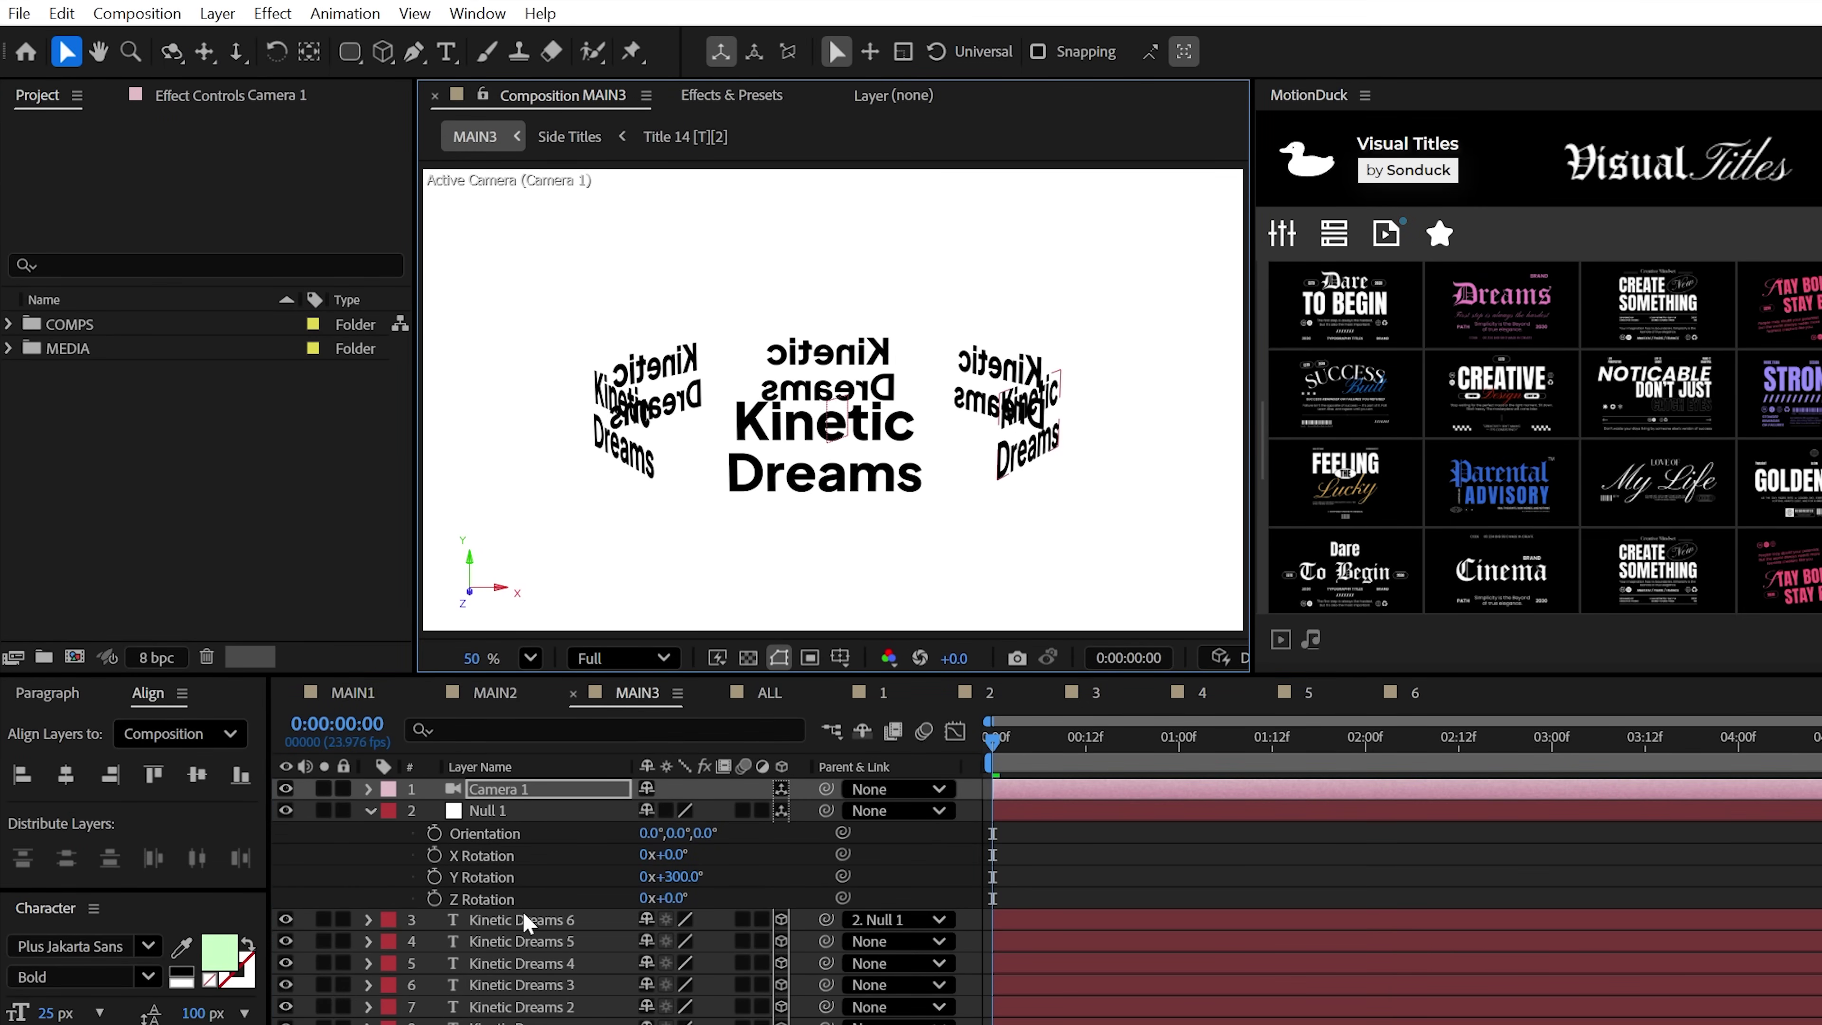
# - Parent all six Kinetic Dreams text layers to Null 1
pyautogui.click(524, 919)
pyautogui.keyDown('shift'); pyautogui.click(510, 942); pyautogui.keyUp('shift')
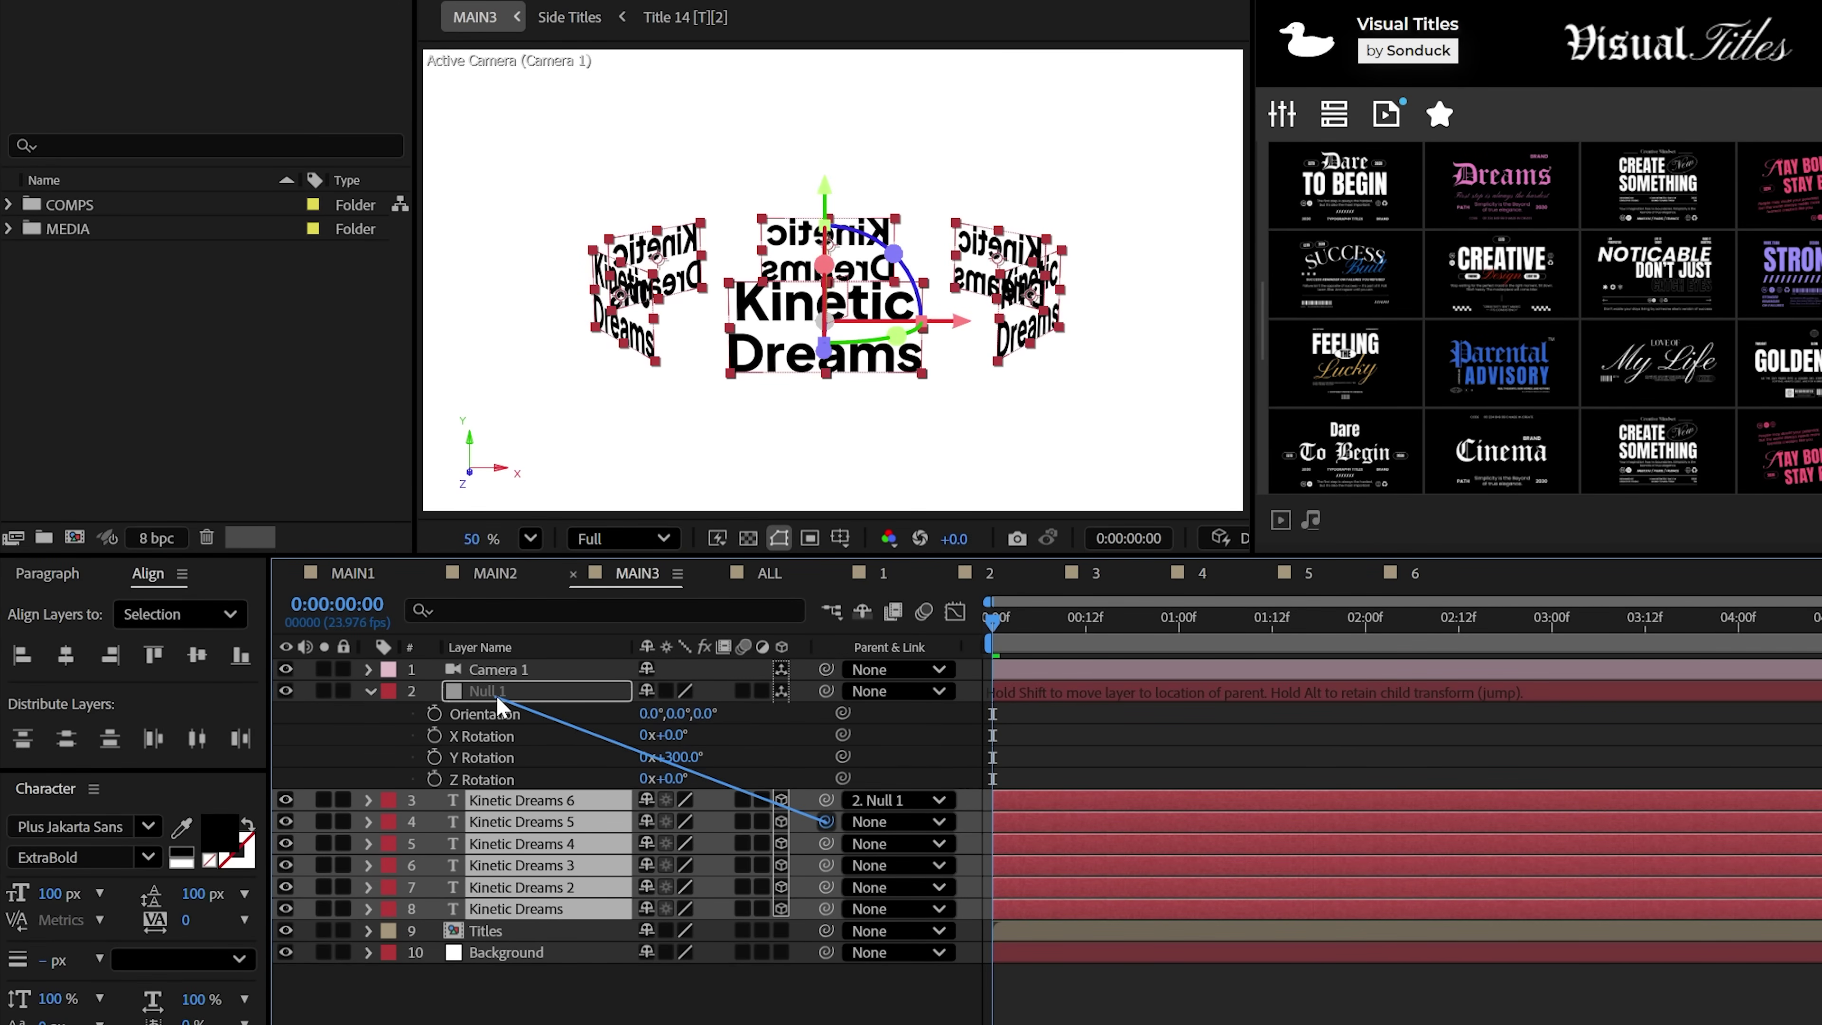
pyautogui.moveTo(499, 707); pyautogui.dragTo(499, 700)
pyautogui.write('*')
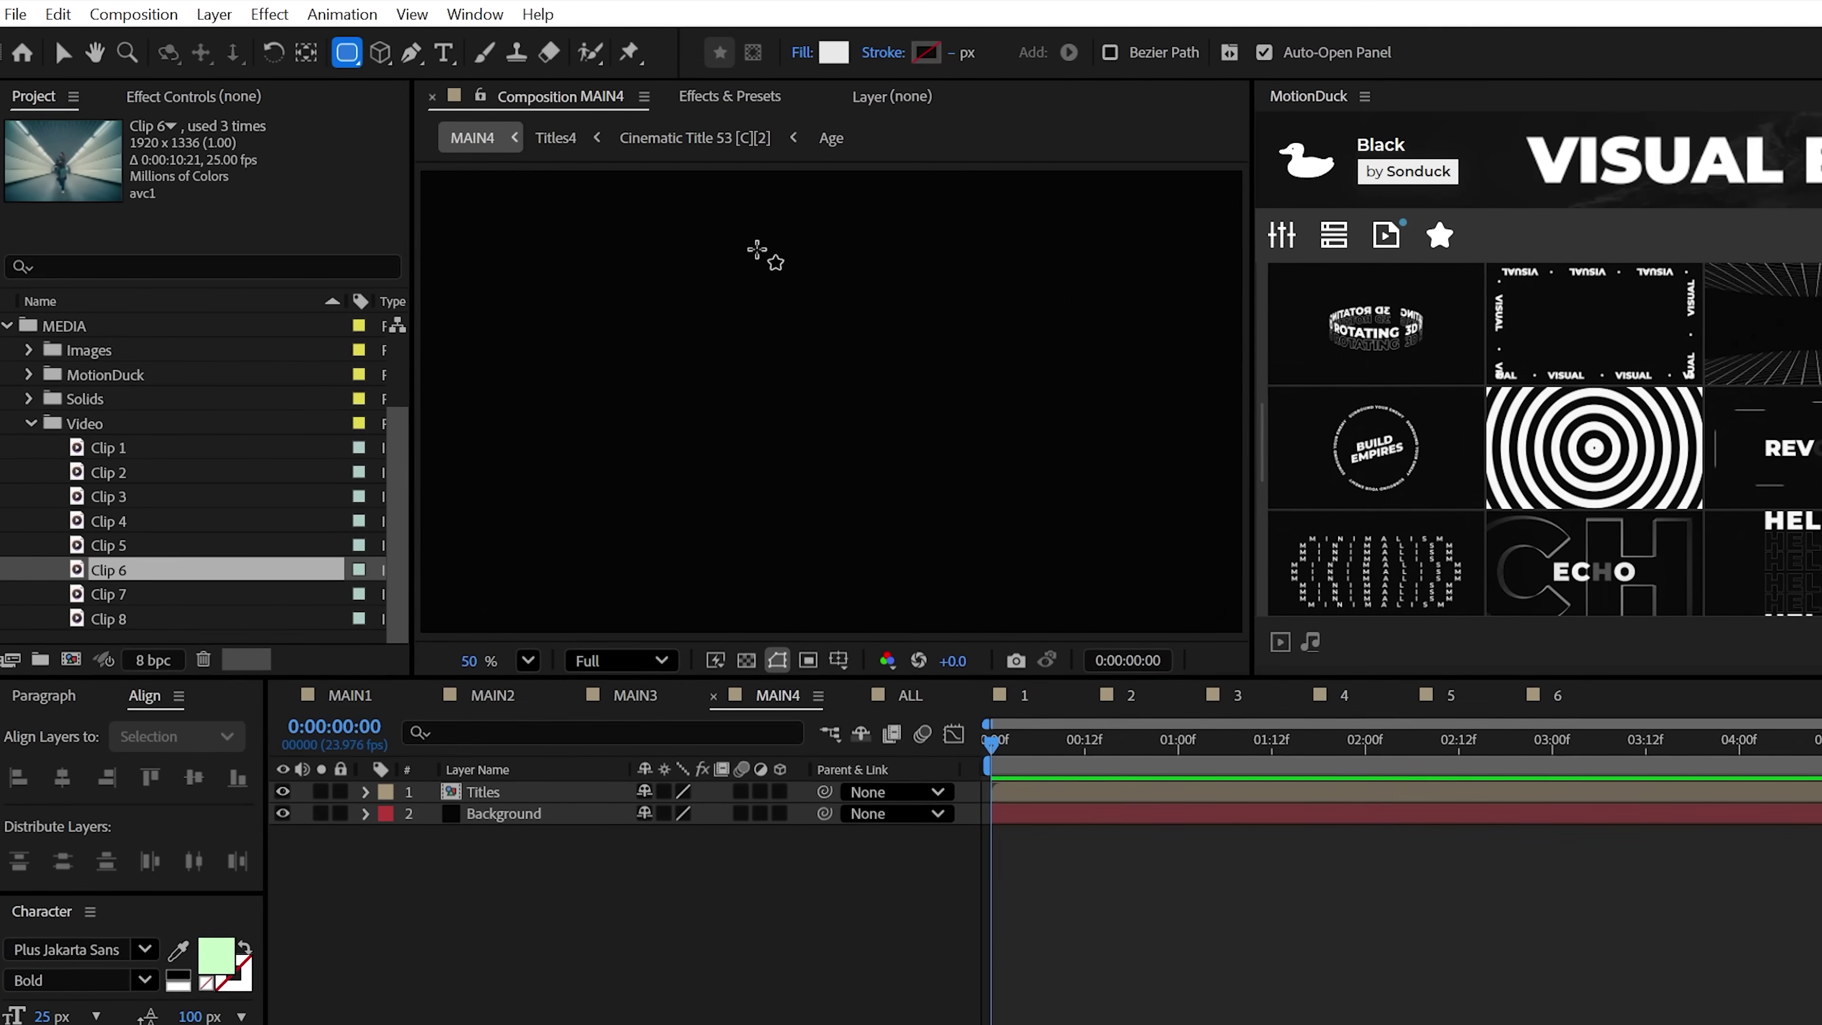
# - Draw a tall rounded rectangle in MAIN4 and place Clip 1 above it, using the rectangle as the clip's track matte
pyautogui.moveTo(927, 446); pyautogui.dragTo(939, 538)
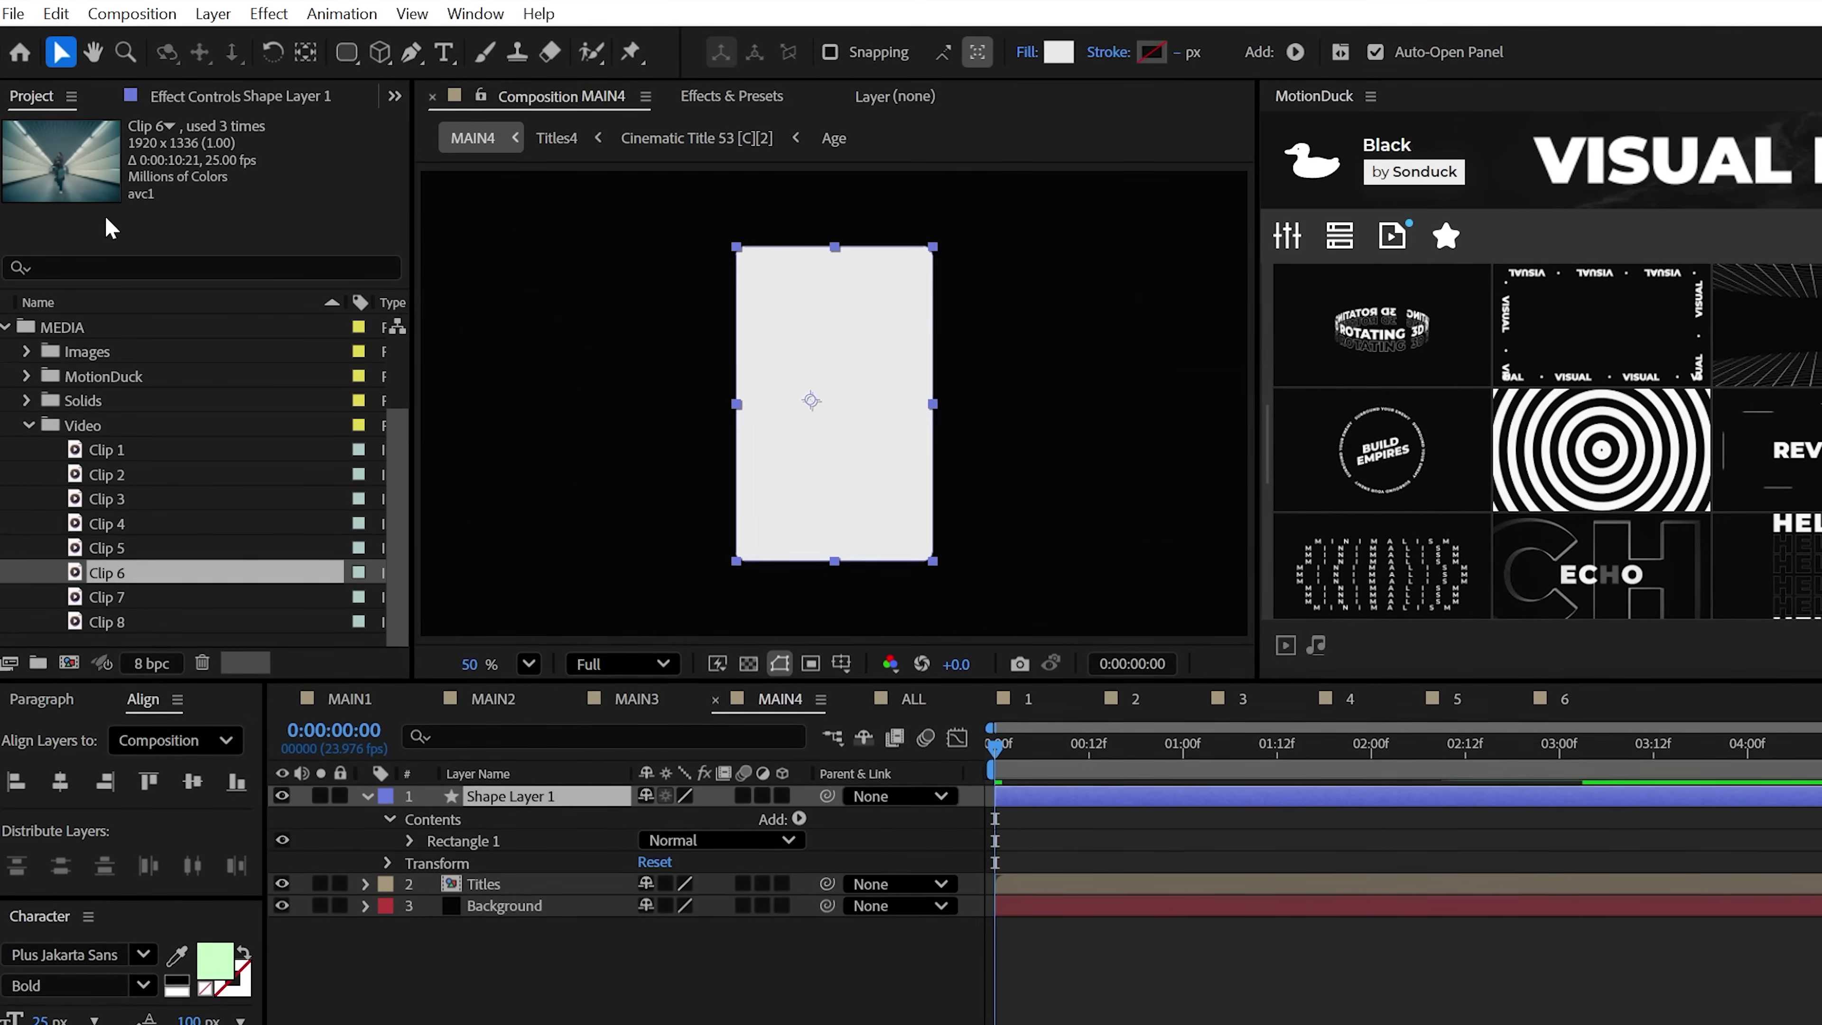
pyautogui.moveTo(545, 784); pyautogui.dragTo(517, 790)
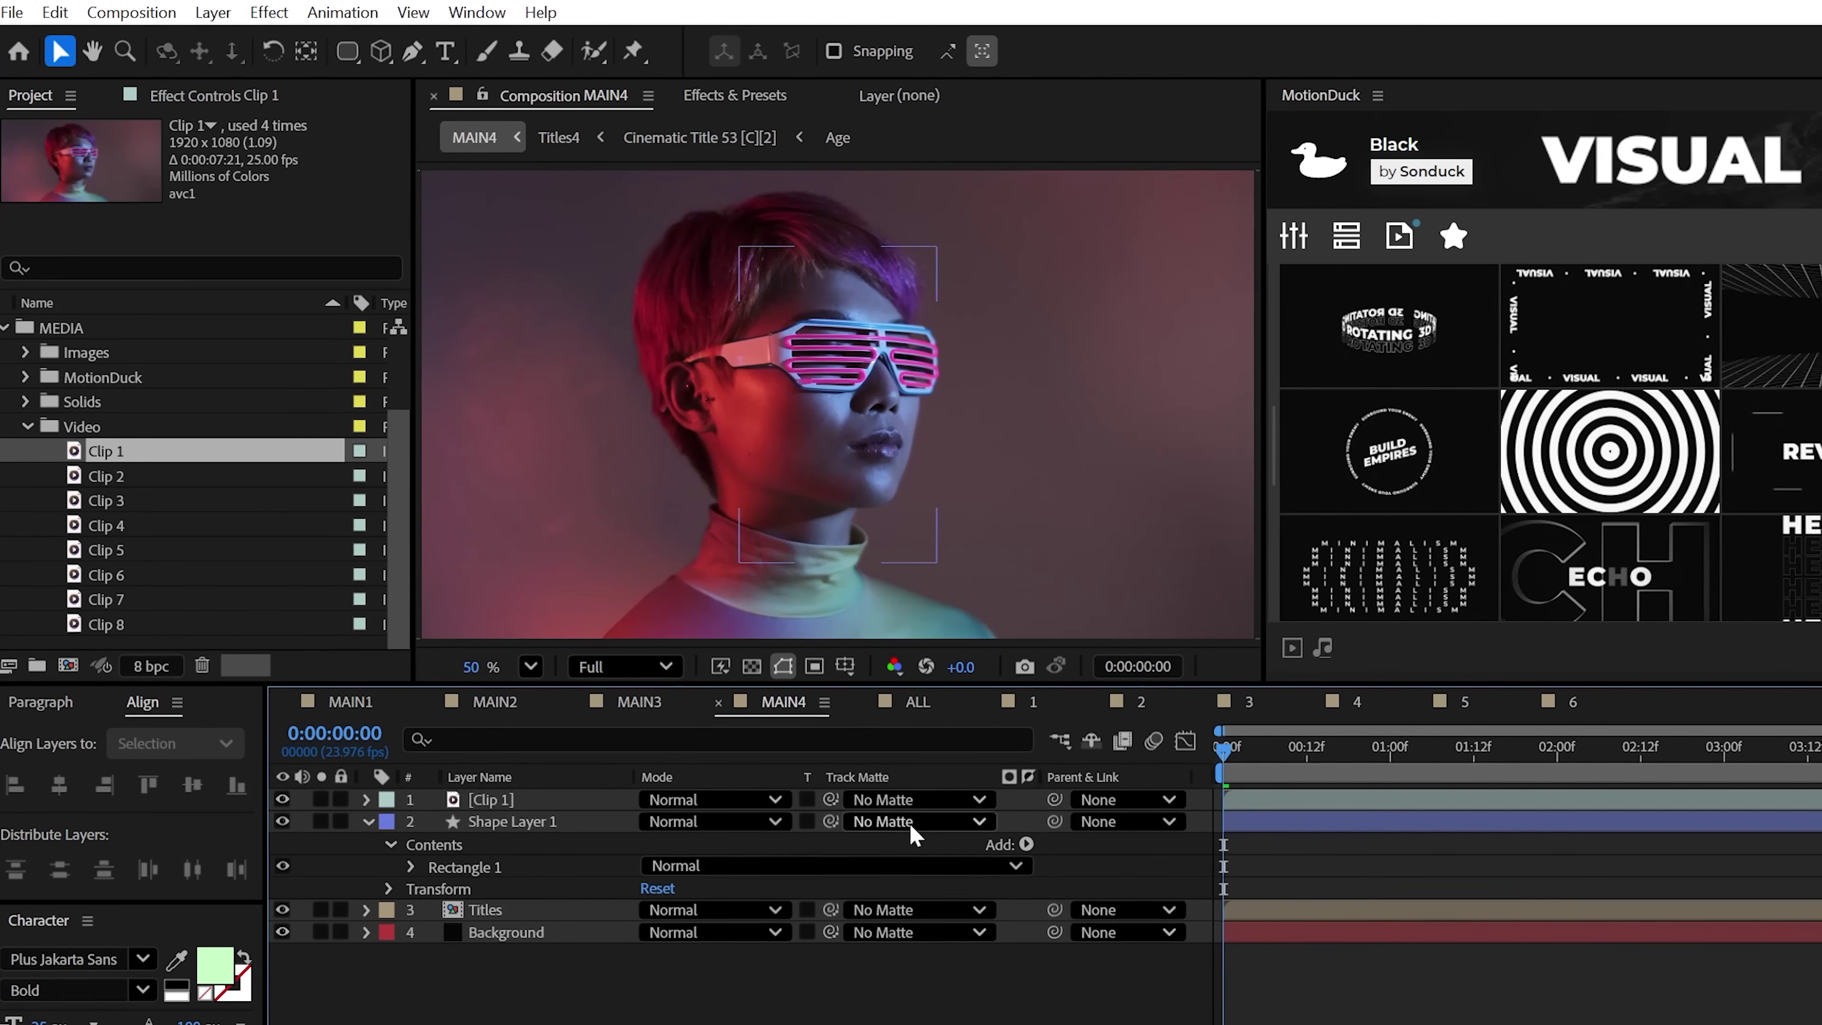
pyautogui.click(947, 901)
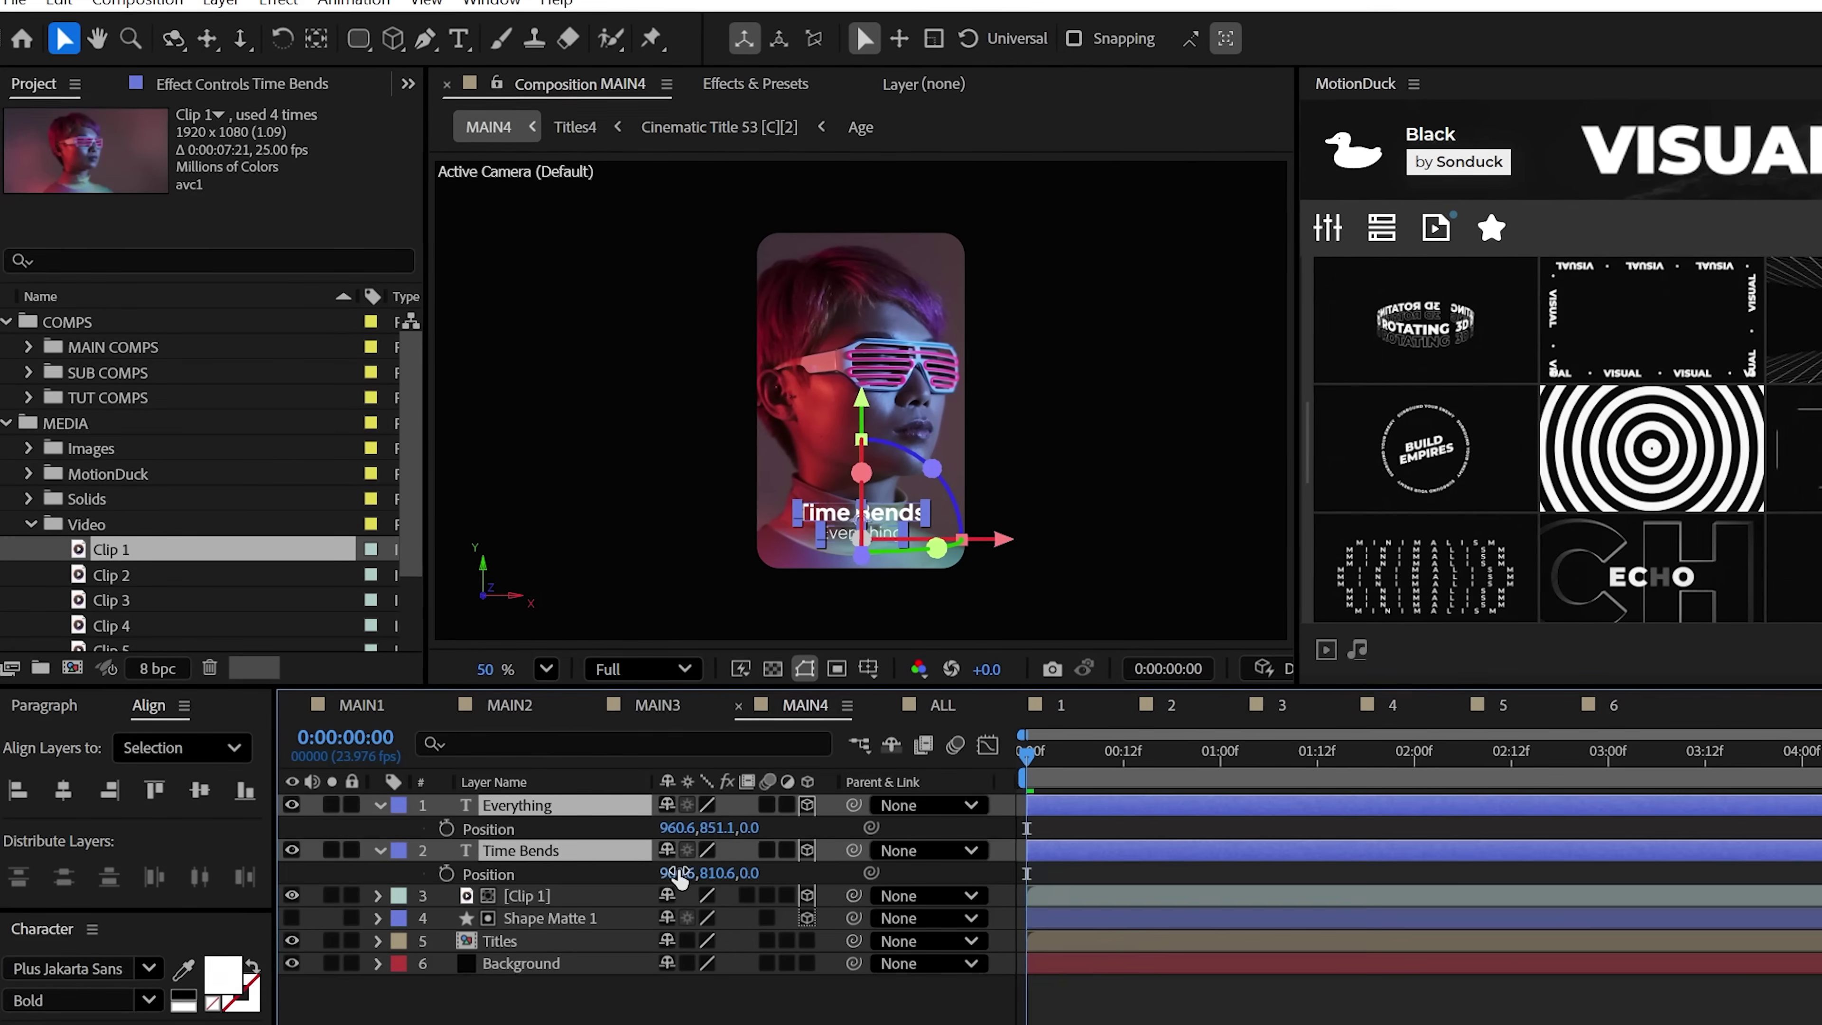
# - Set the Z position of the Everything and Time Bends text layers to -1, and parent them and Clip 1 to Shape Matte 1
pyautogui.click(977, 473)
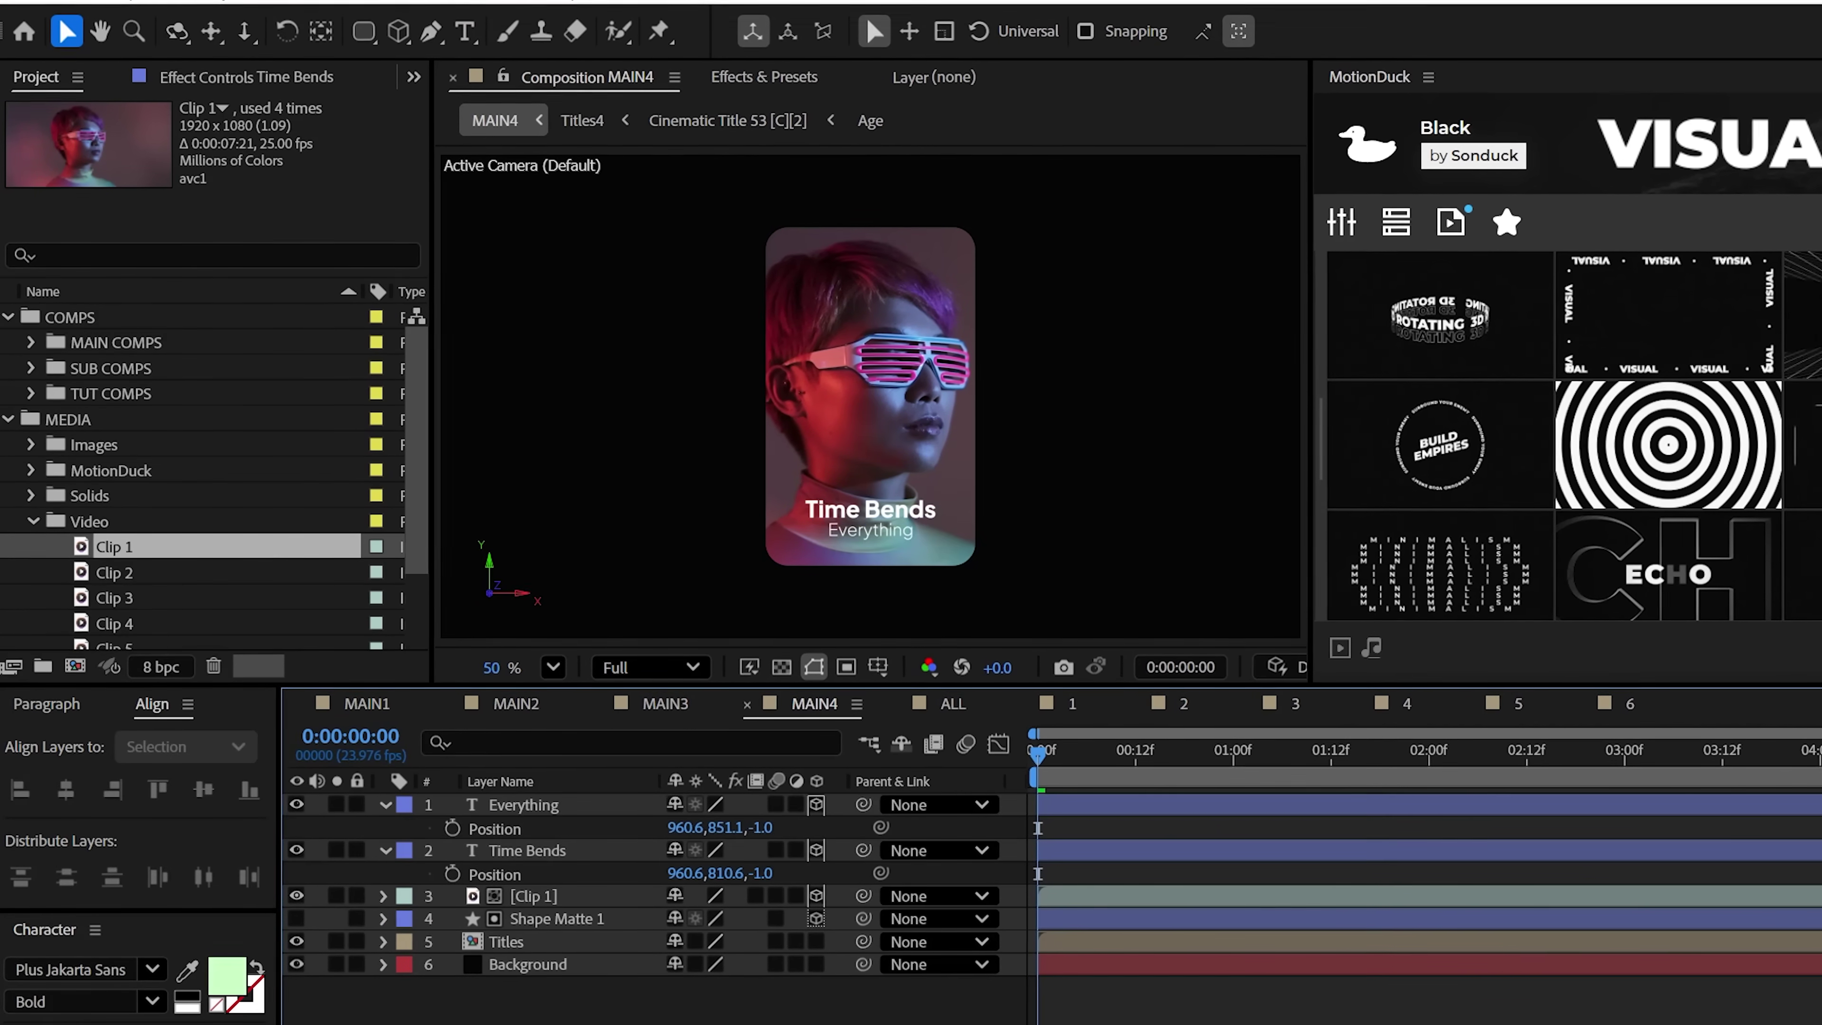
pyautogui.press('u')
pyautogui.press('1')
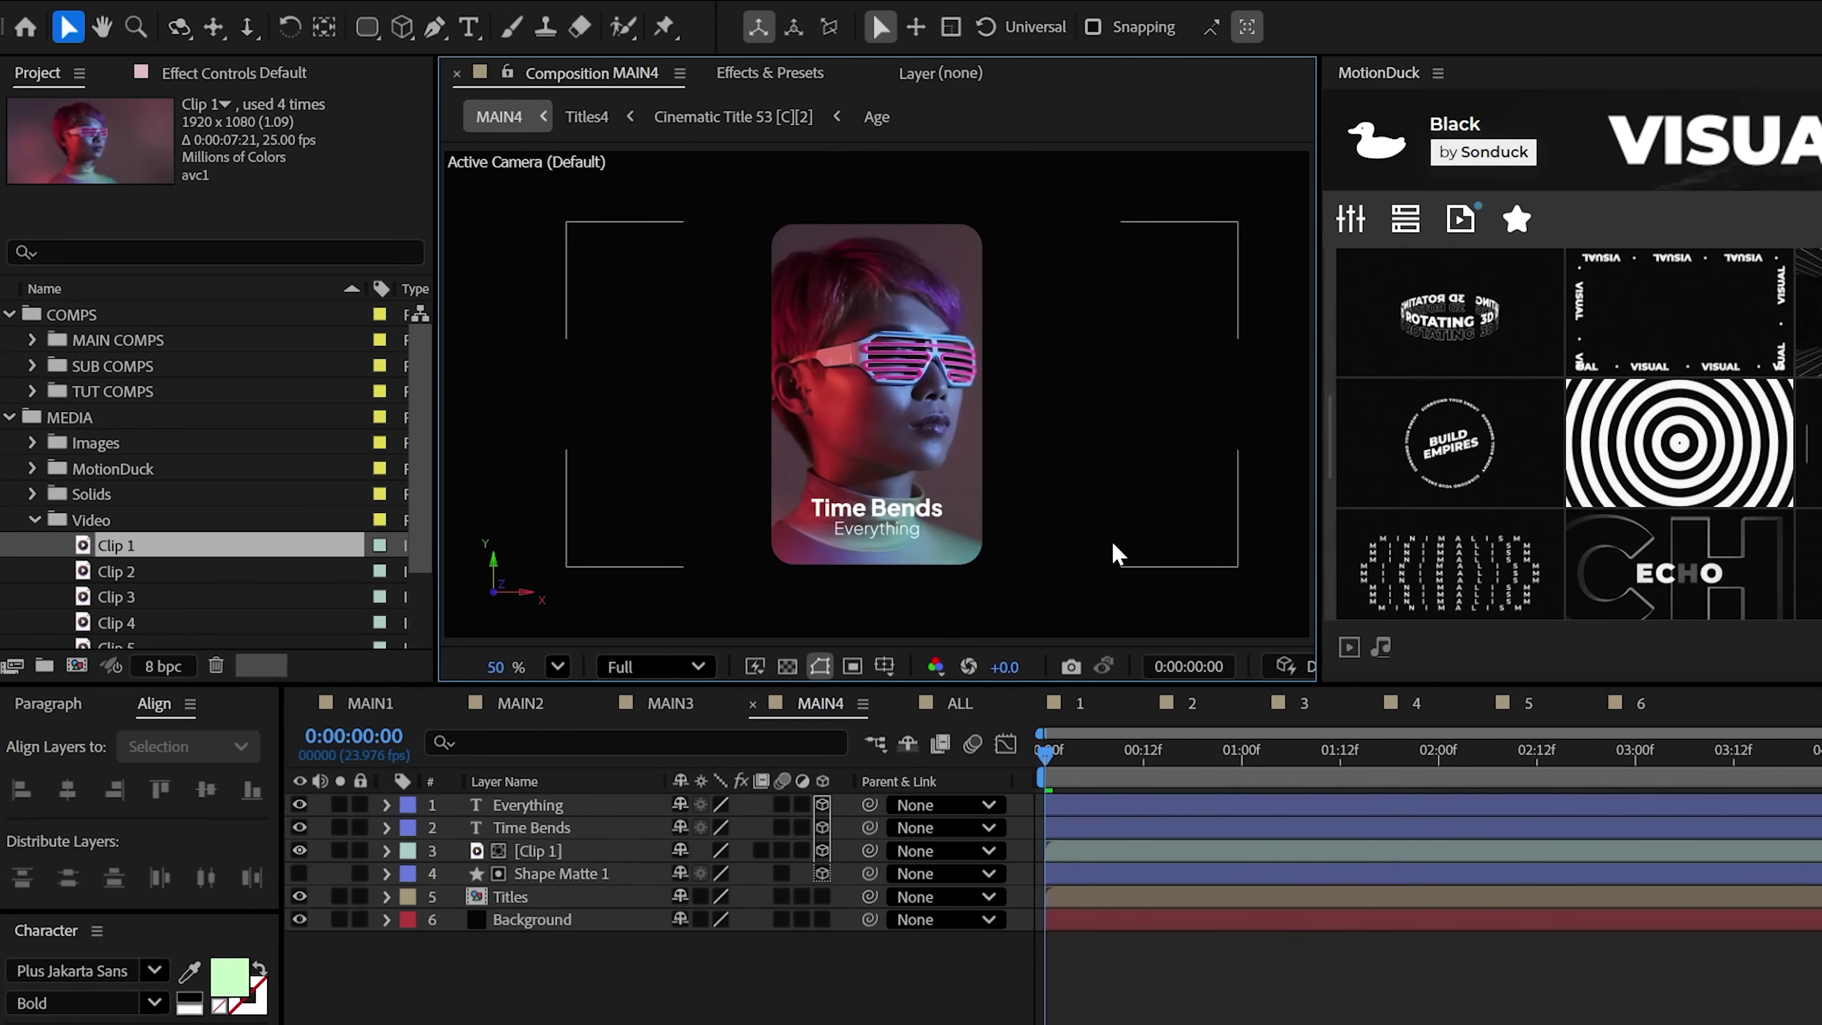
pyautogui.keyDown('shift'); pyautogui.click(531, 851); pyautogui.keyUp('shift')
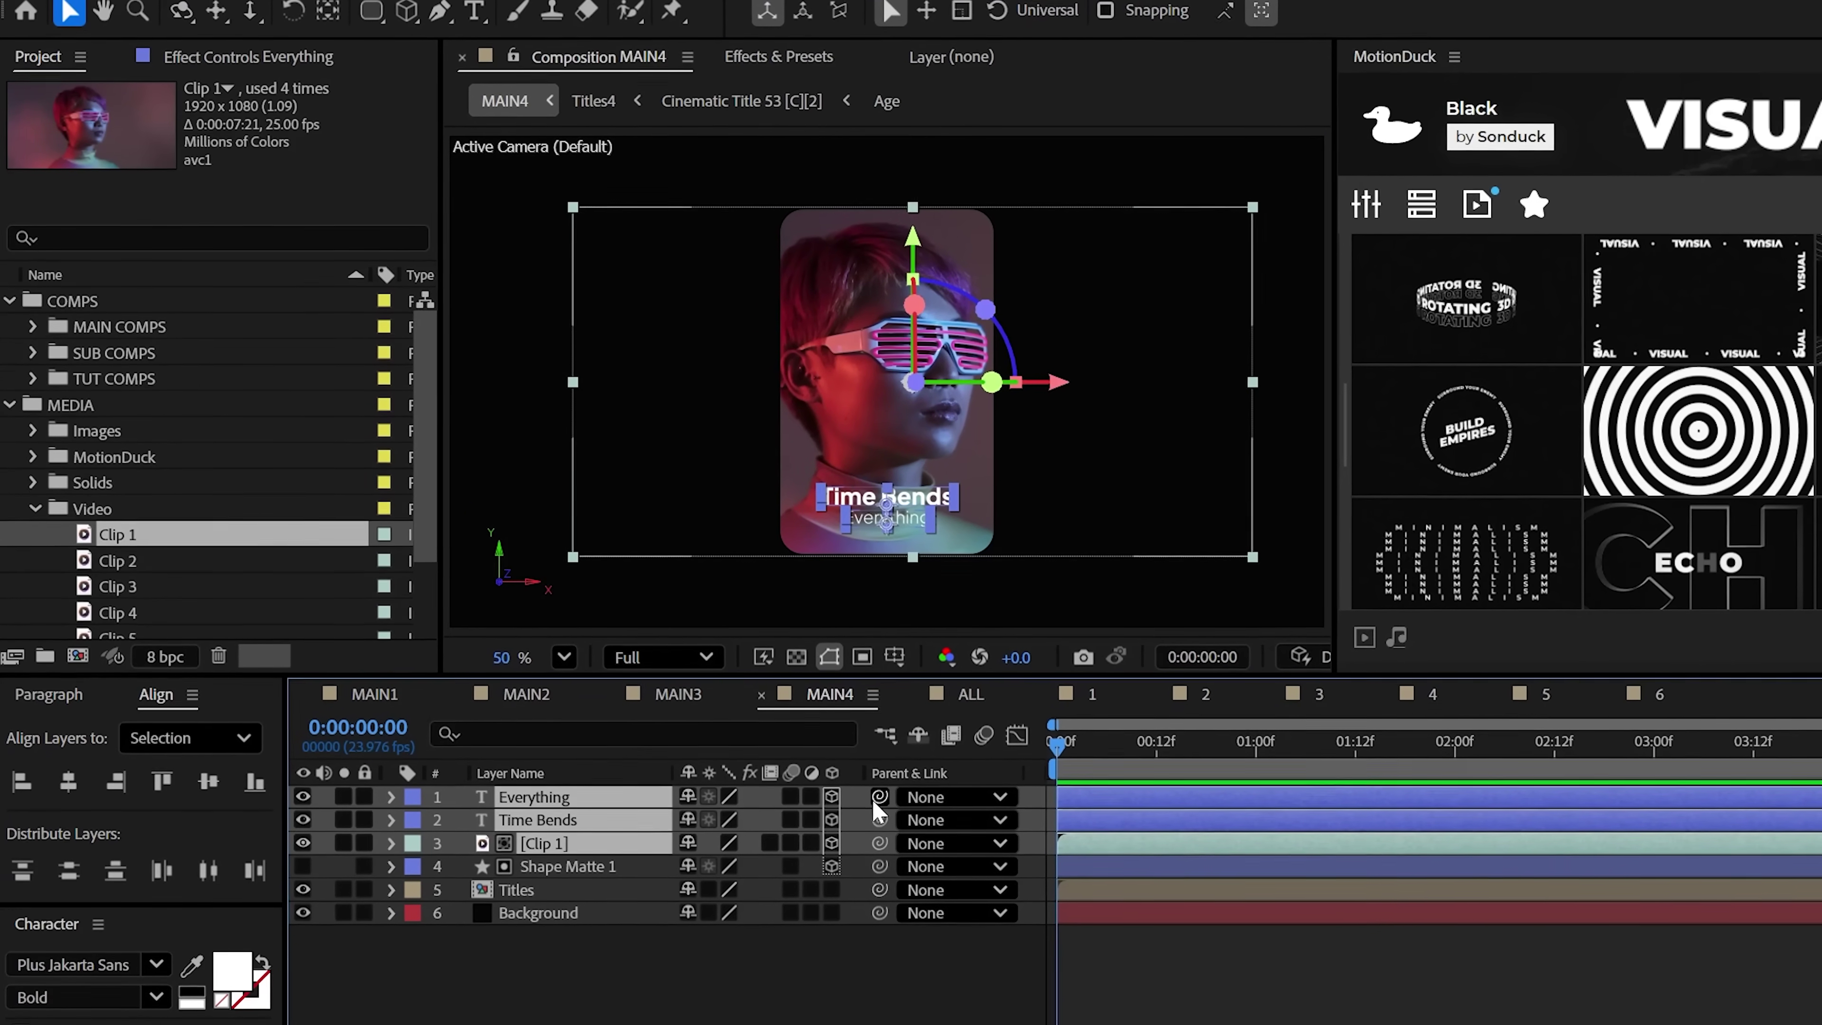
pyautogui.moveTo(871, 805); pyautogui.dragTo(574, 864)
# - Set the Z position of Shape Matte 1 to -500 and collapse its properties
pyautogui.click(574, 864)
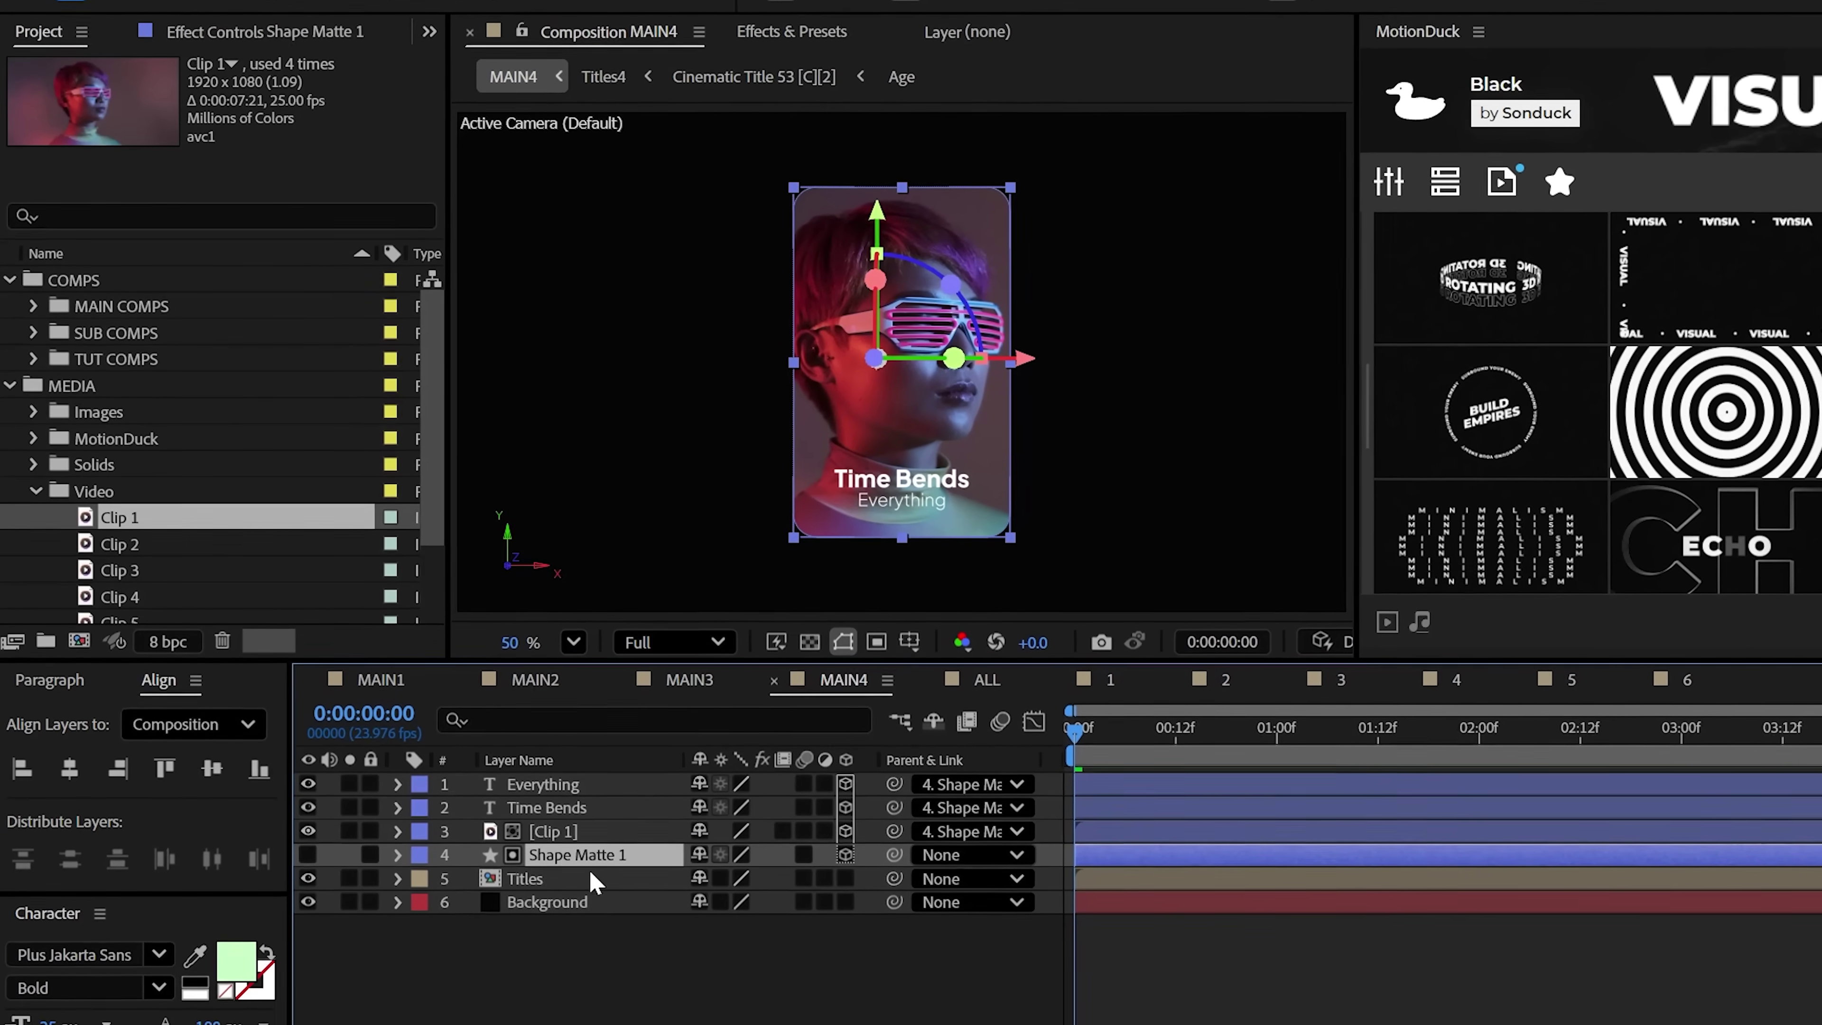
pyautogui.press('p')
pyautogui.click(807, 879)
pyautogui.write('-5')
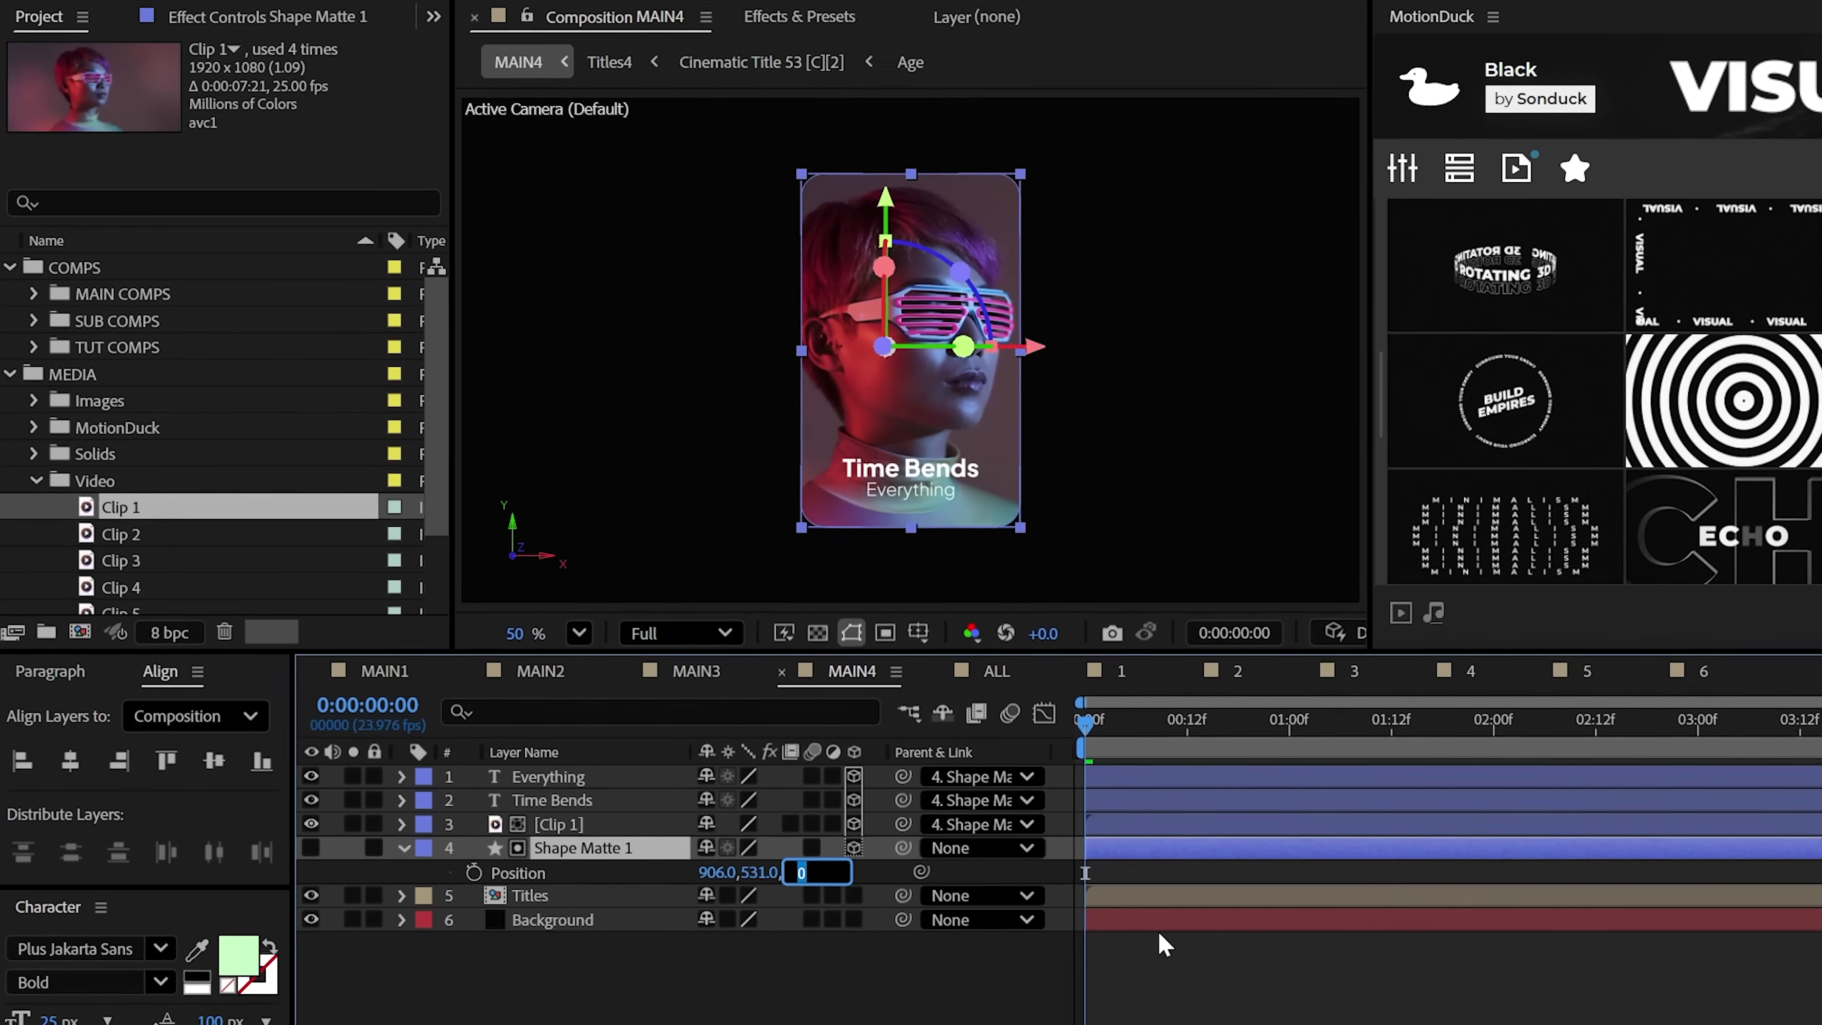
pyautogui.write('00')
pyautogui.click(704, 980)
pyautogui.click(406, 846)
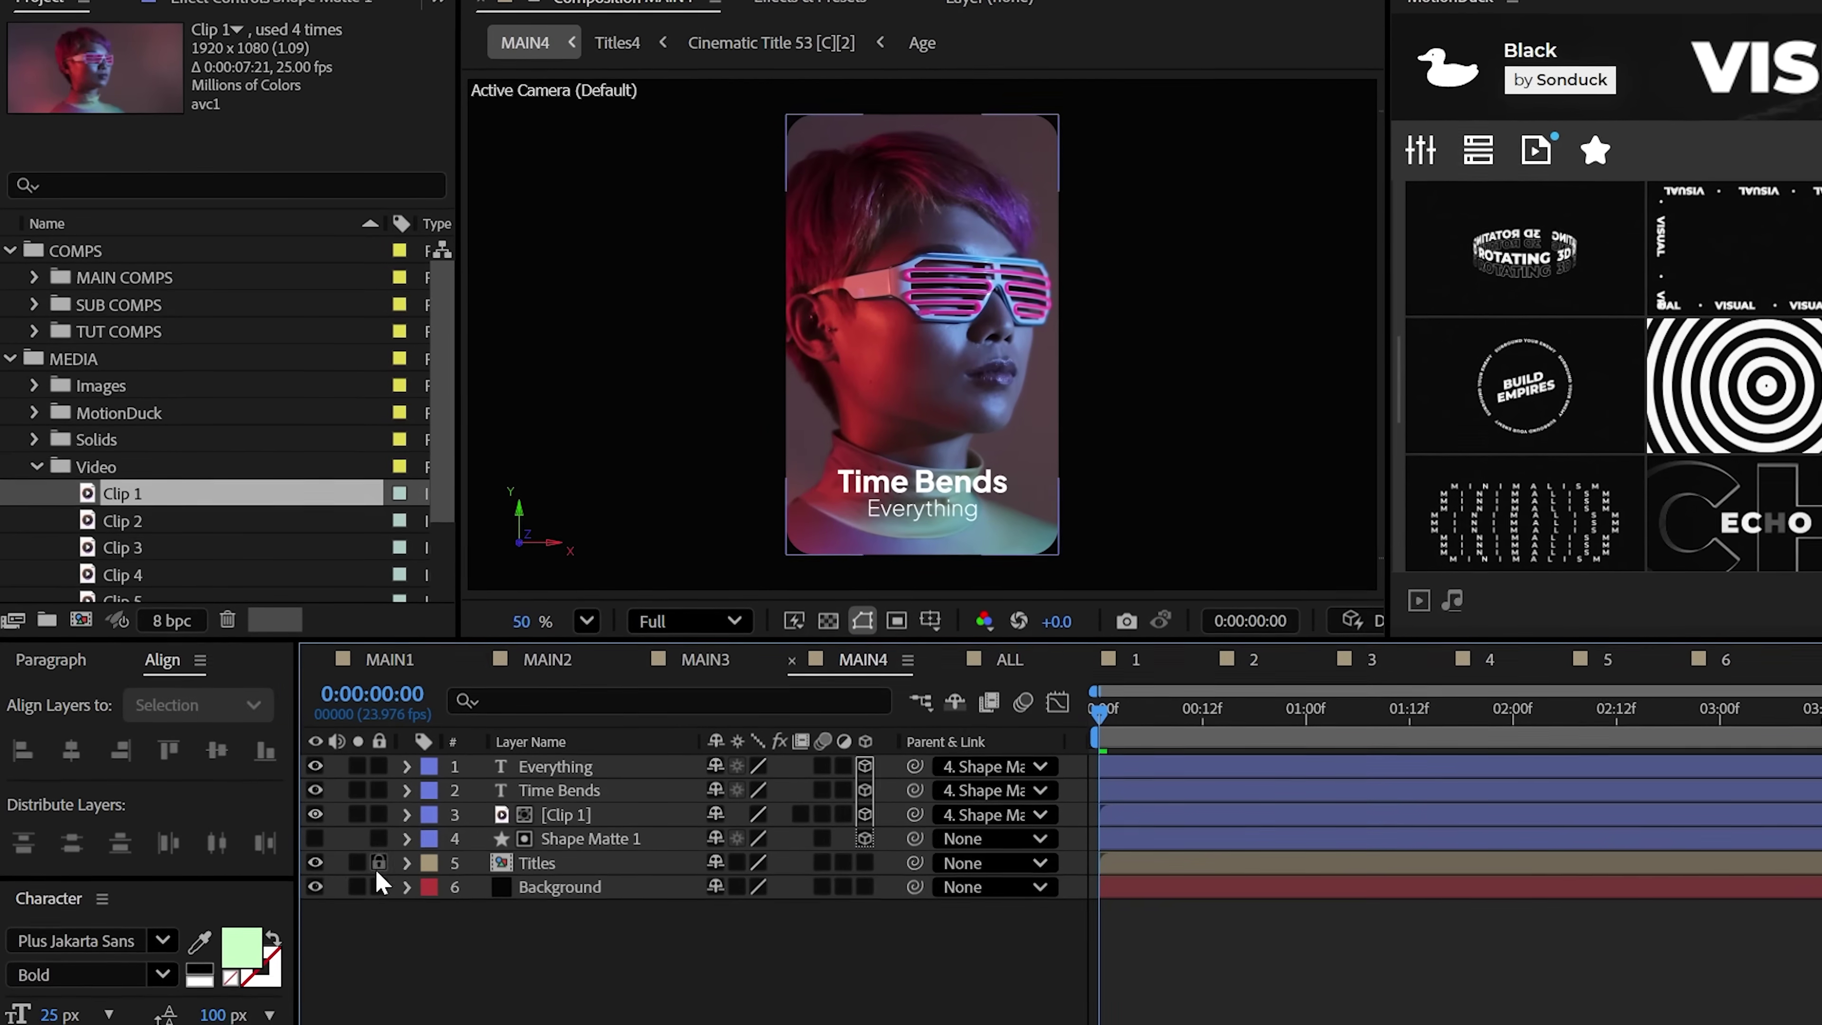
# - Add a null object above the card layers in the MAIN4 composition
pyautogui.rightClick(325, 930)
pyautogui.moveTo(347, 897)
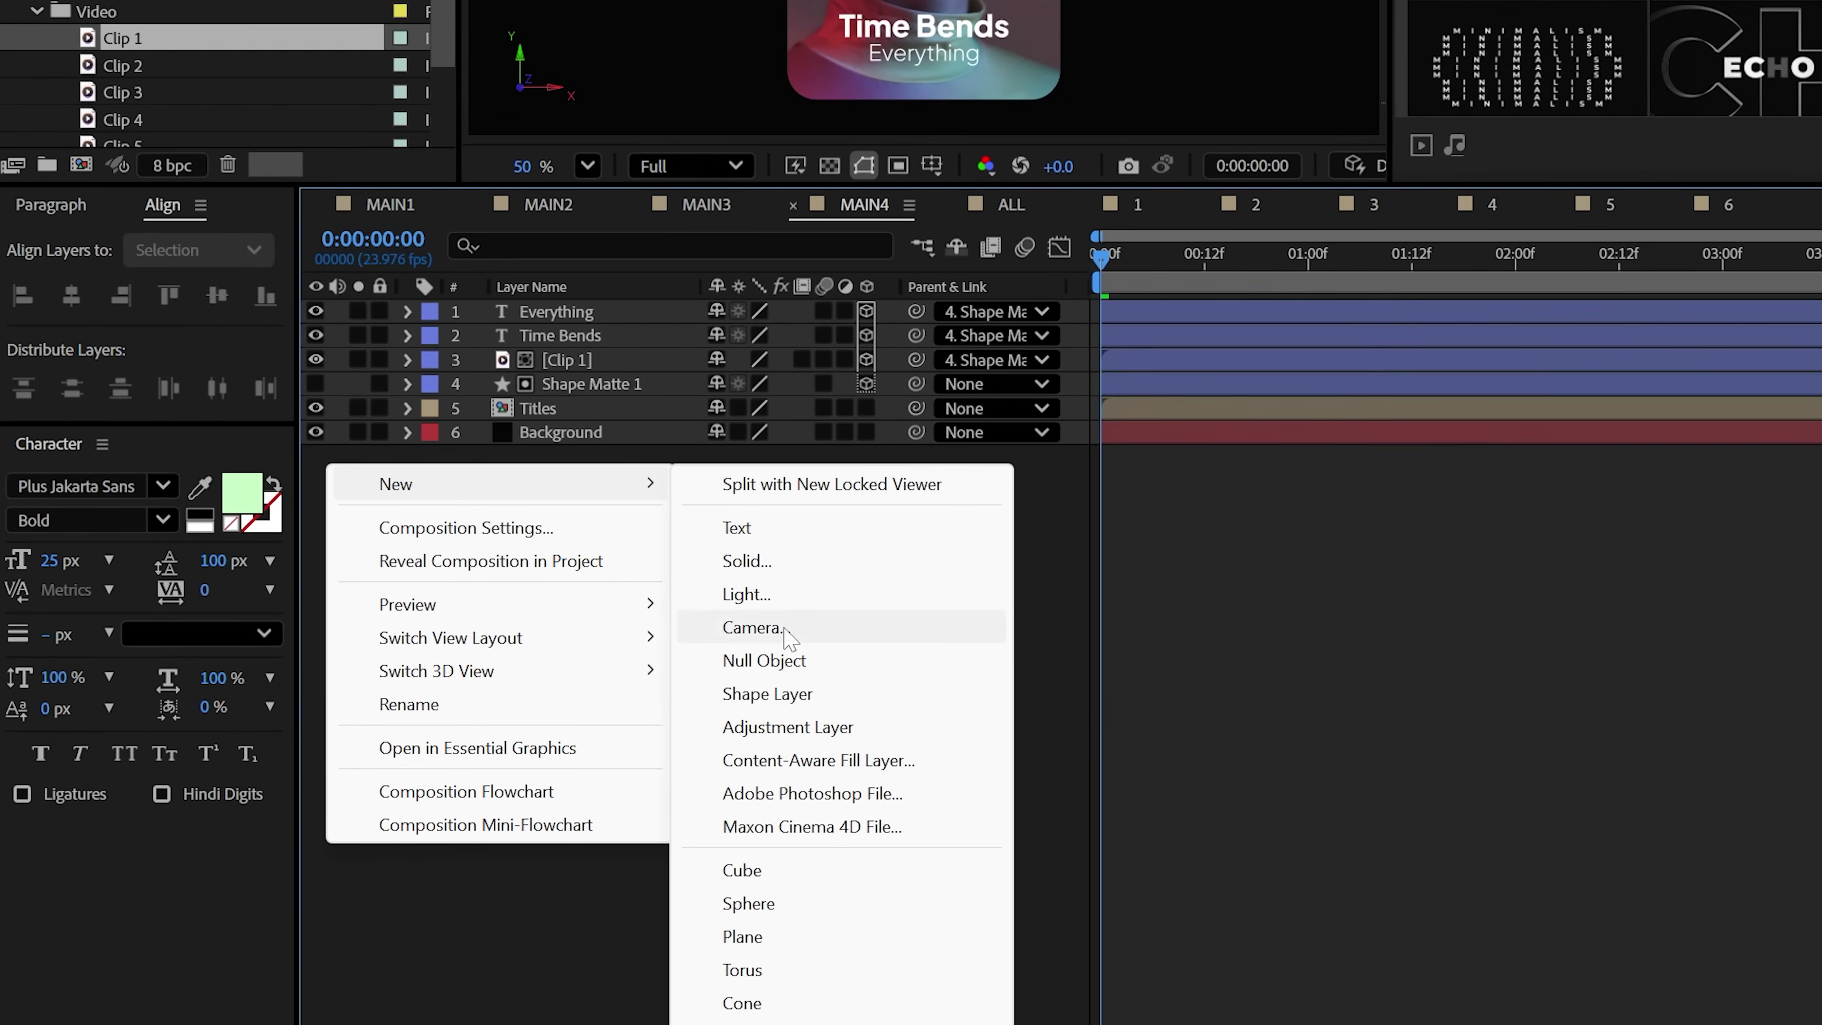
pyautogui.click(764, 661)
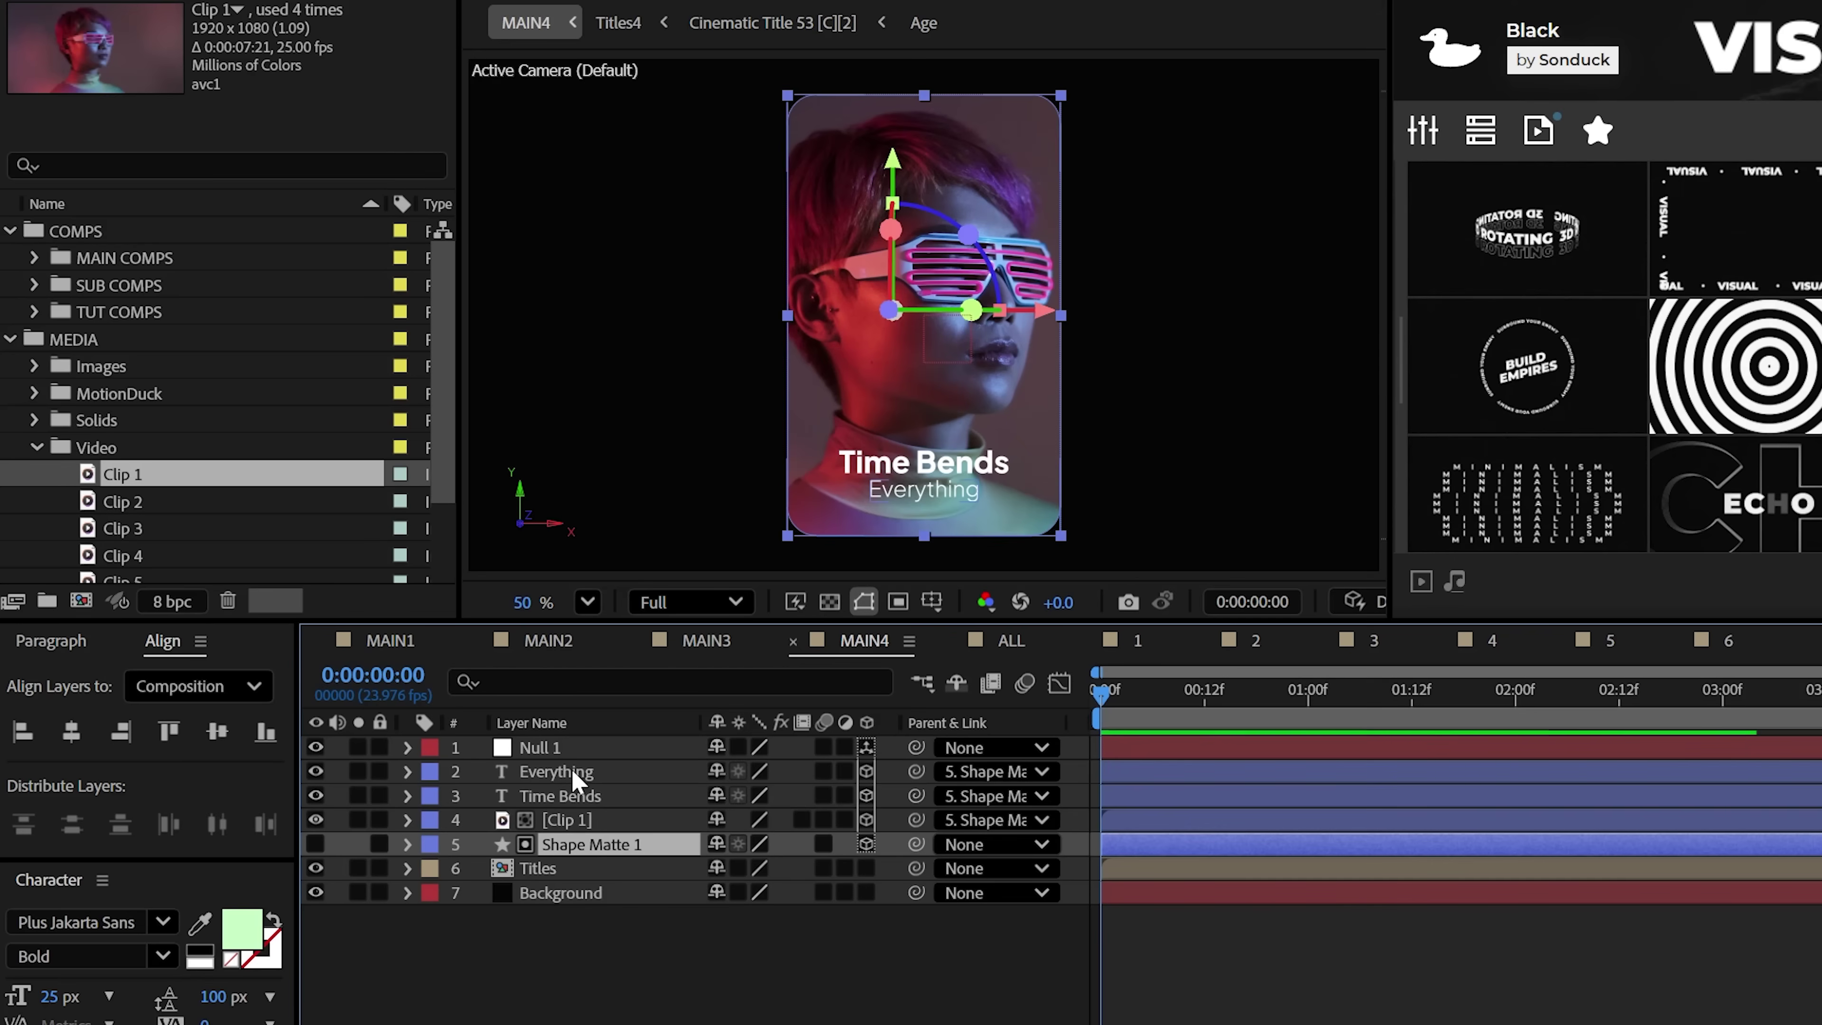
# - Duplicate the card's two text layers, Clip 1 and Shape Matte 1, and group the copies above the originals
pyautogui.keyDown('shift'); pyautogui.click(573, 772); pyautogui.keyUp('shift')
pyautogui.hotkey('ctrl', 'd')
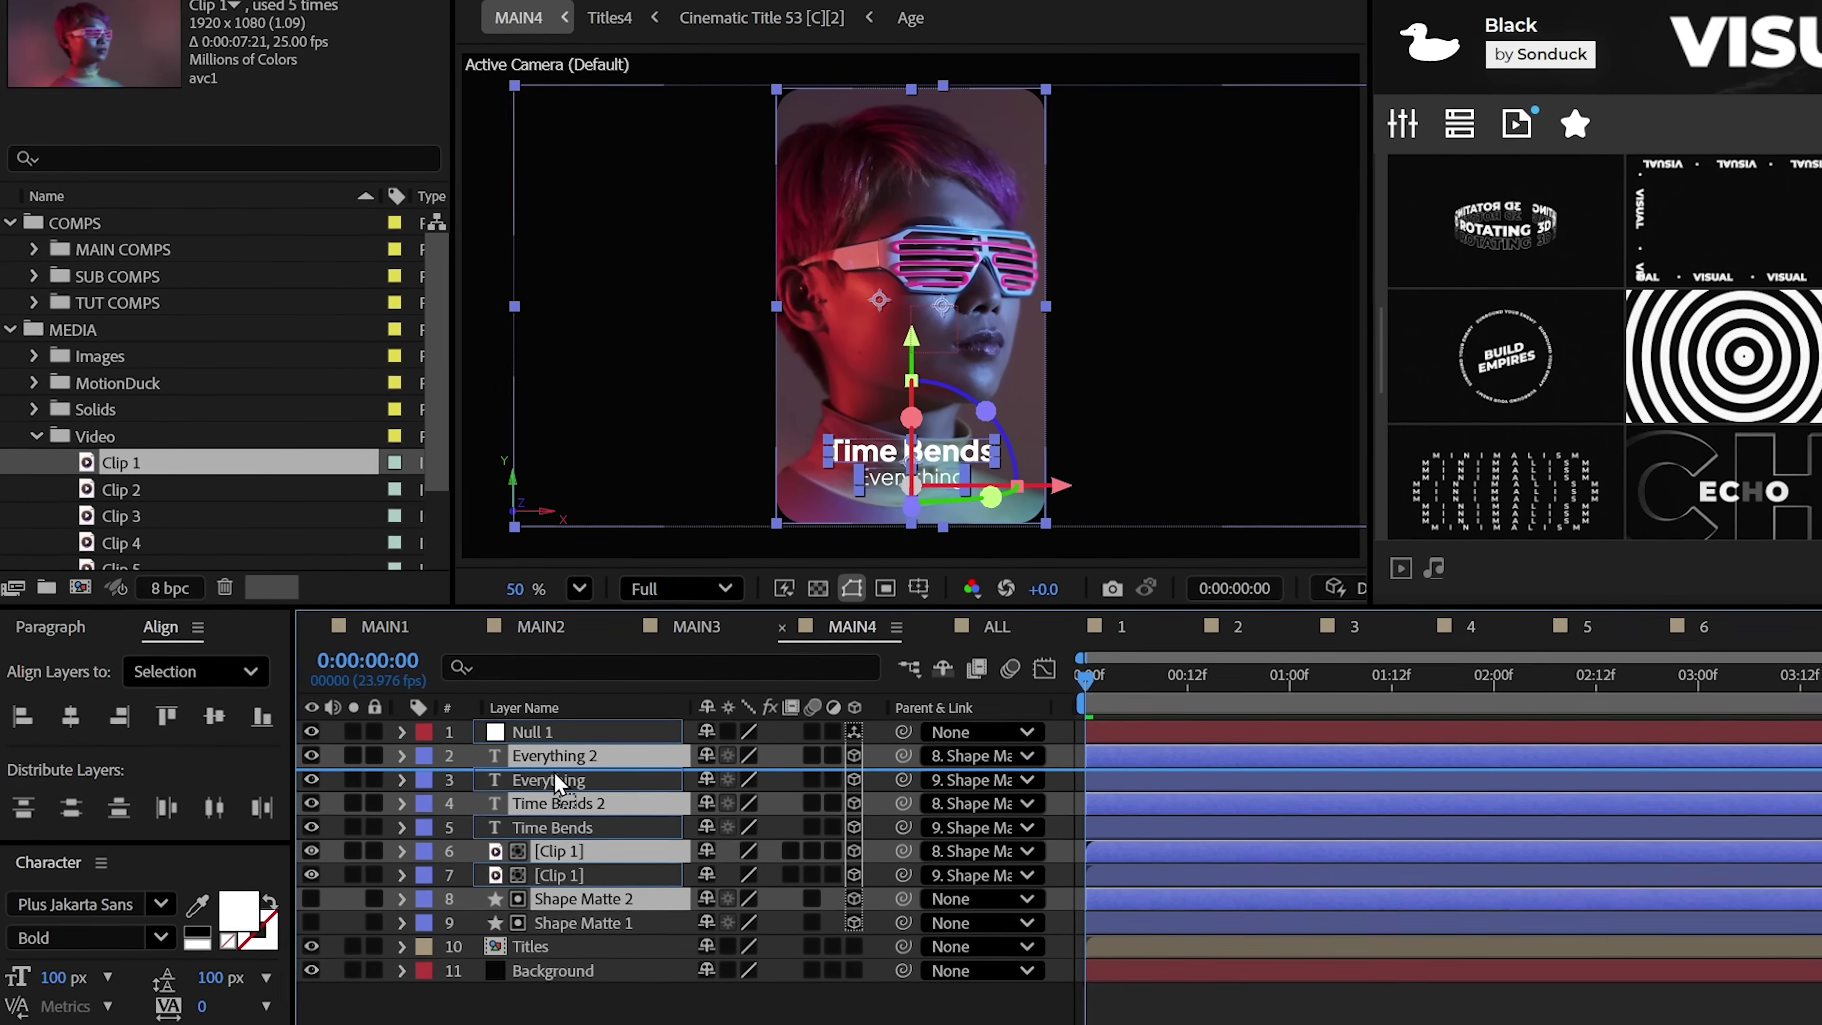
pyautogui.moveTo(554, 773); pyautogui.dragTo(554, 770)
# - Parent Shape Matte 2 to Null 1 and set the null's Y Rotation to 60°
pyautogui.click(583, 827)
pyautogui.moveTo(902, 827)
pyautogui.mouseDown()
pyautogui.moveTo(547, 755)
pyautogui.moveTo(529, 700)
pyautogui.mouseUp()
pyautogui.click(529, 700)
pyautogui.press('r')
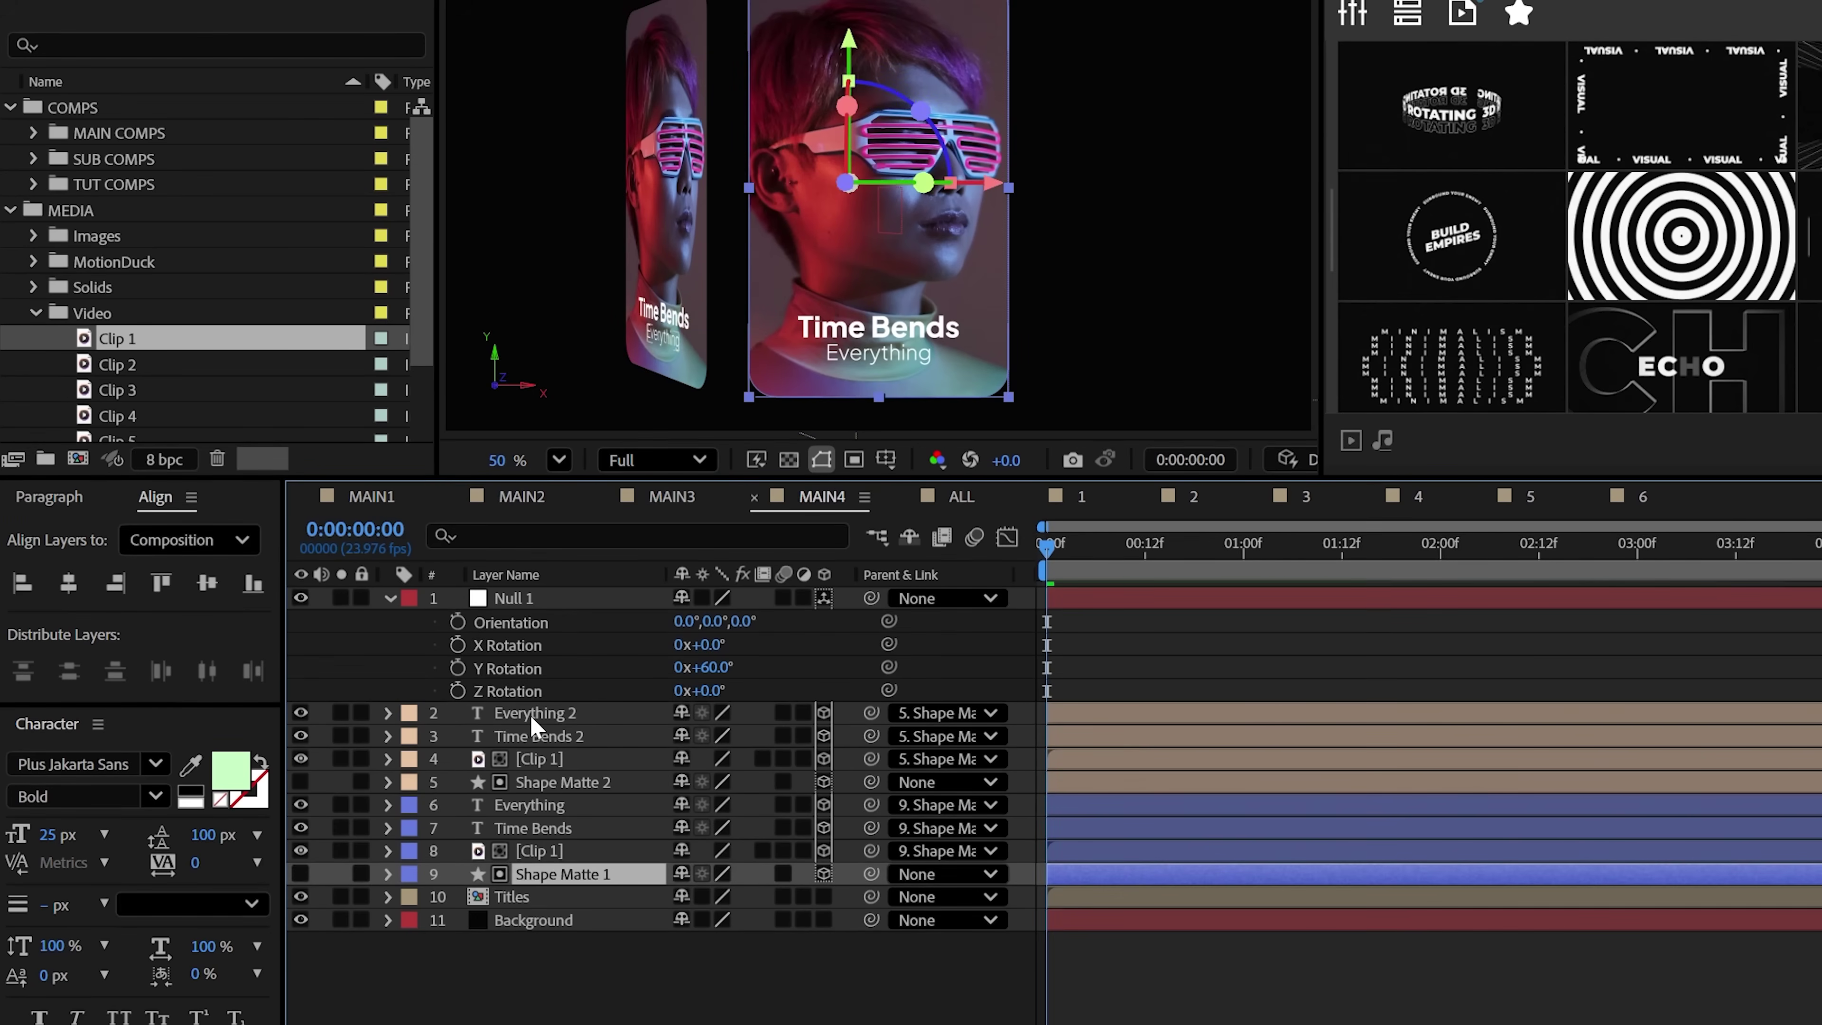
# - Continue duplicating the card layers and rotating each copy with Null 1, up to 300° in Y, until six cards complete the ring
pyautogui.keyDown('shift'); pyautogui.click(531, 718); pyautogui.keyUp('shift')
pyautogui.hotkey('ctrl', 'd')
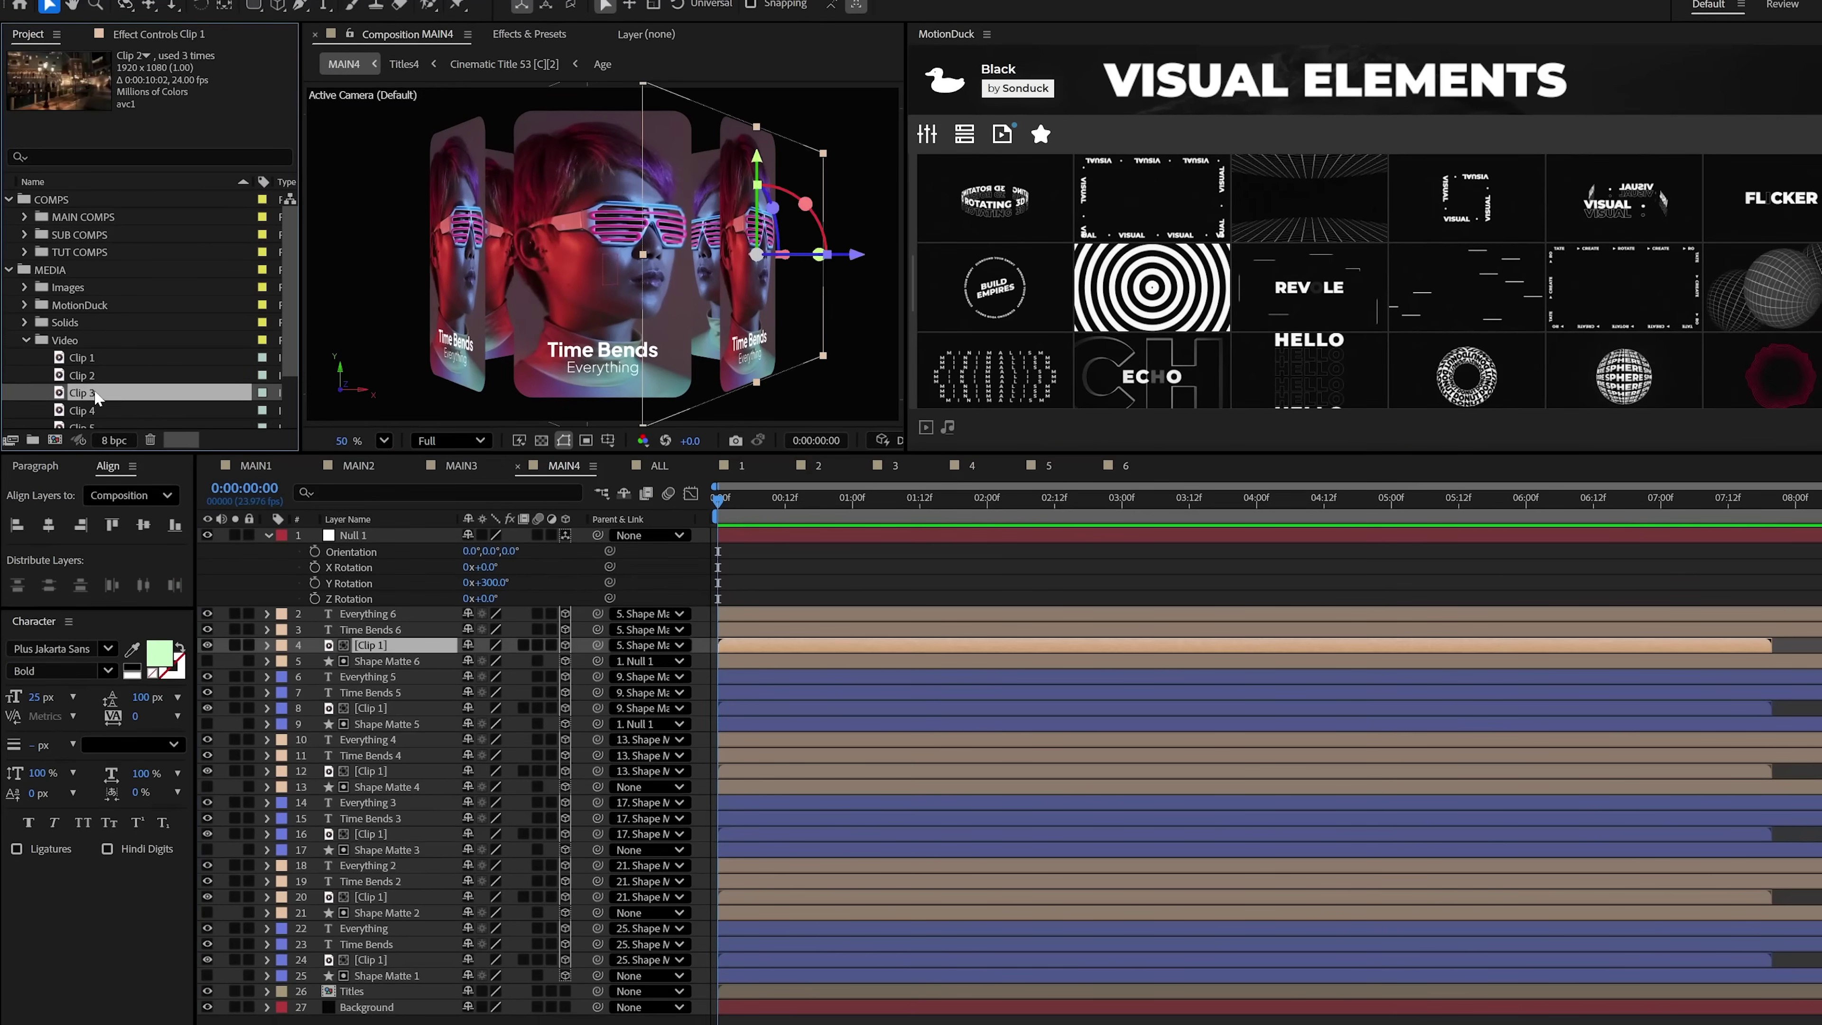
# - Replace the Clip 1 footage in the five copied cards, from the topmost down, with Clip 6, Clip 4, Clip 3, Clip 7 and Clip 2
pyautogui.moveTo(95, 397); pyautogui.dragTo(442, 670)
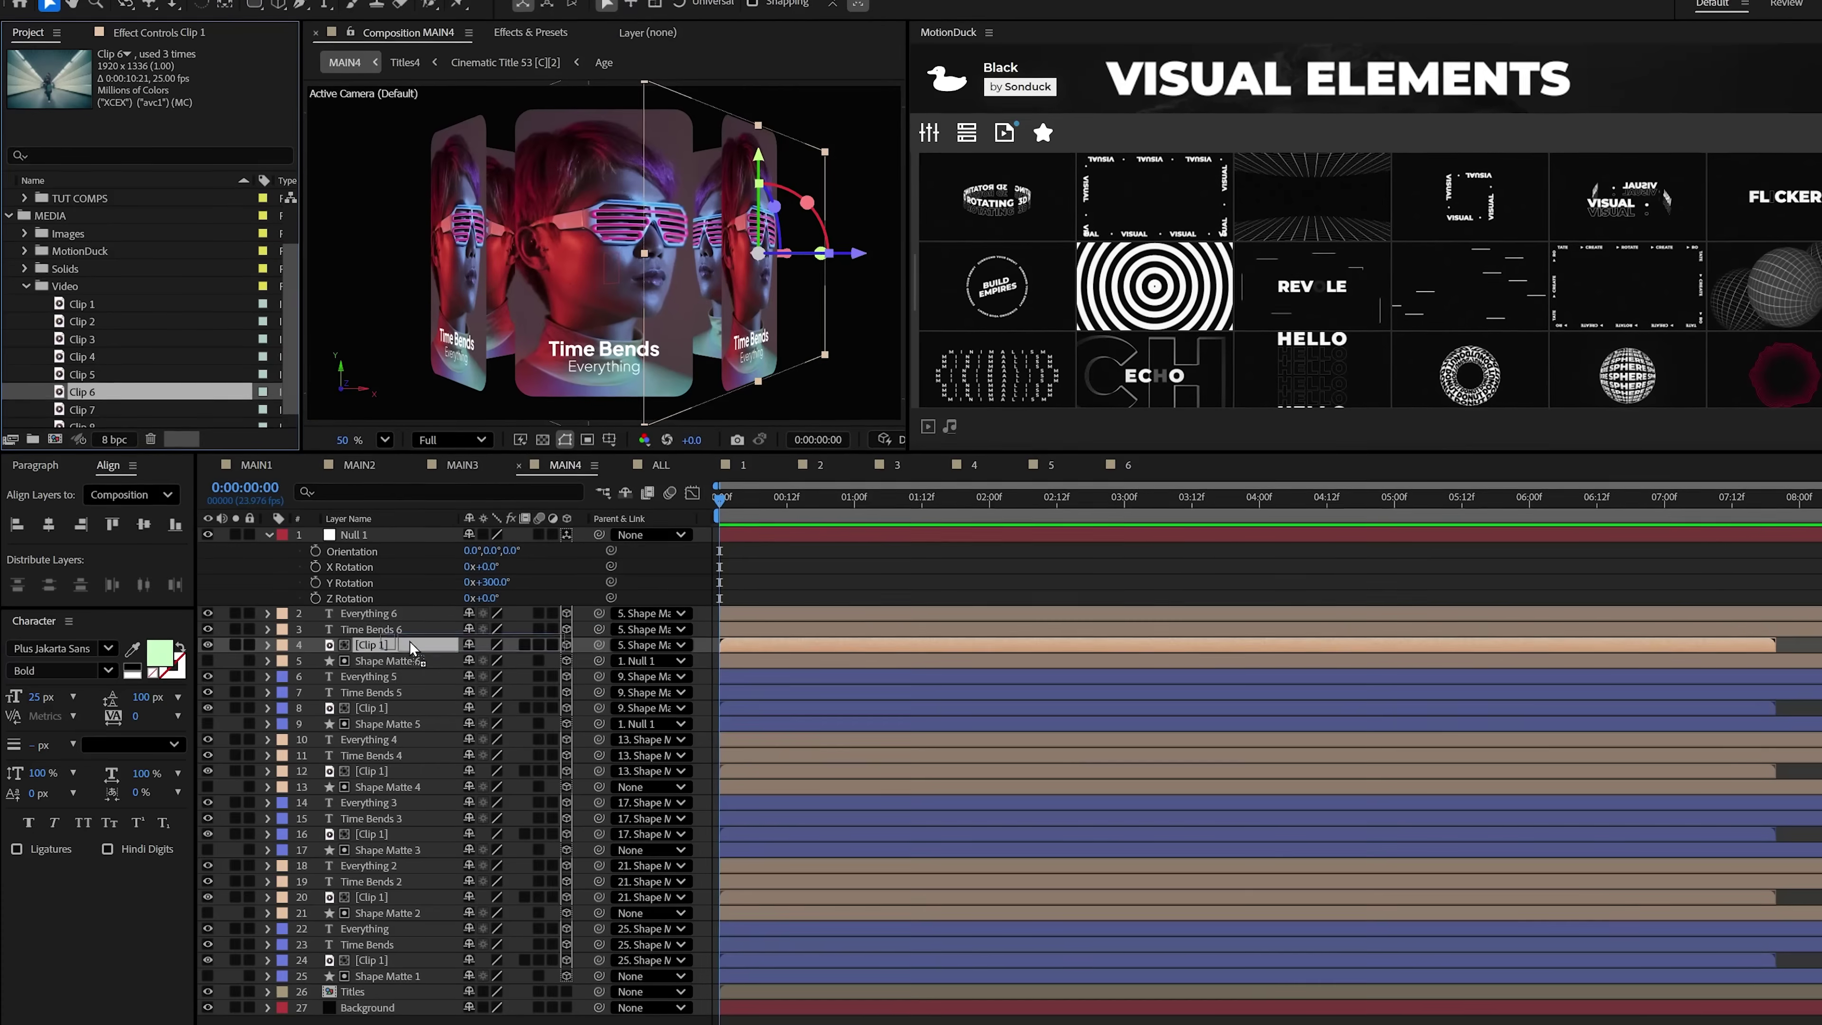
pyautogui.moveTo(412, 647); pyautogui.dragTo(412, 647)
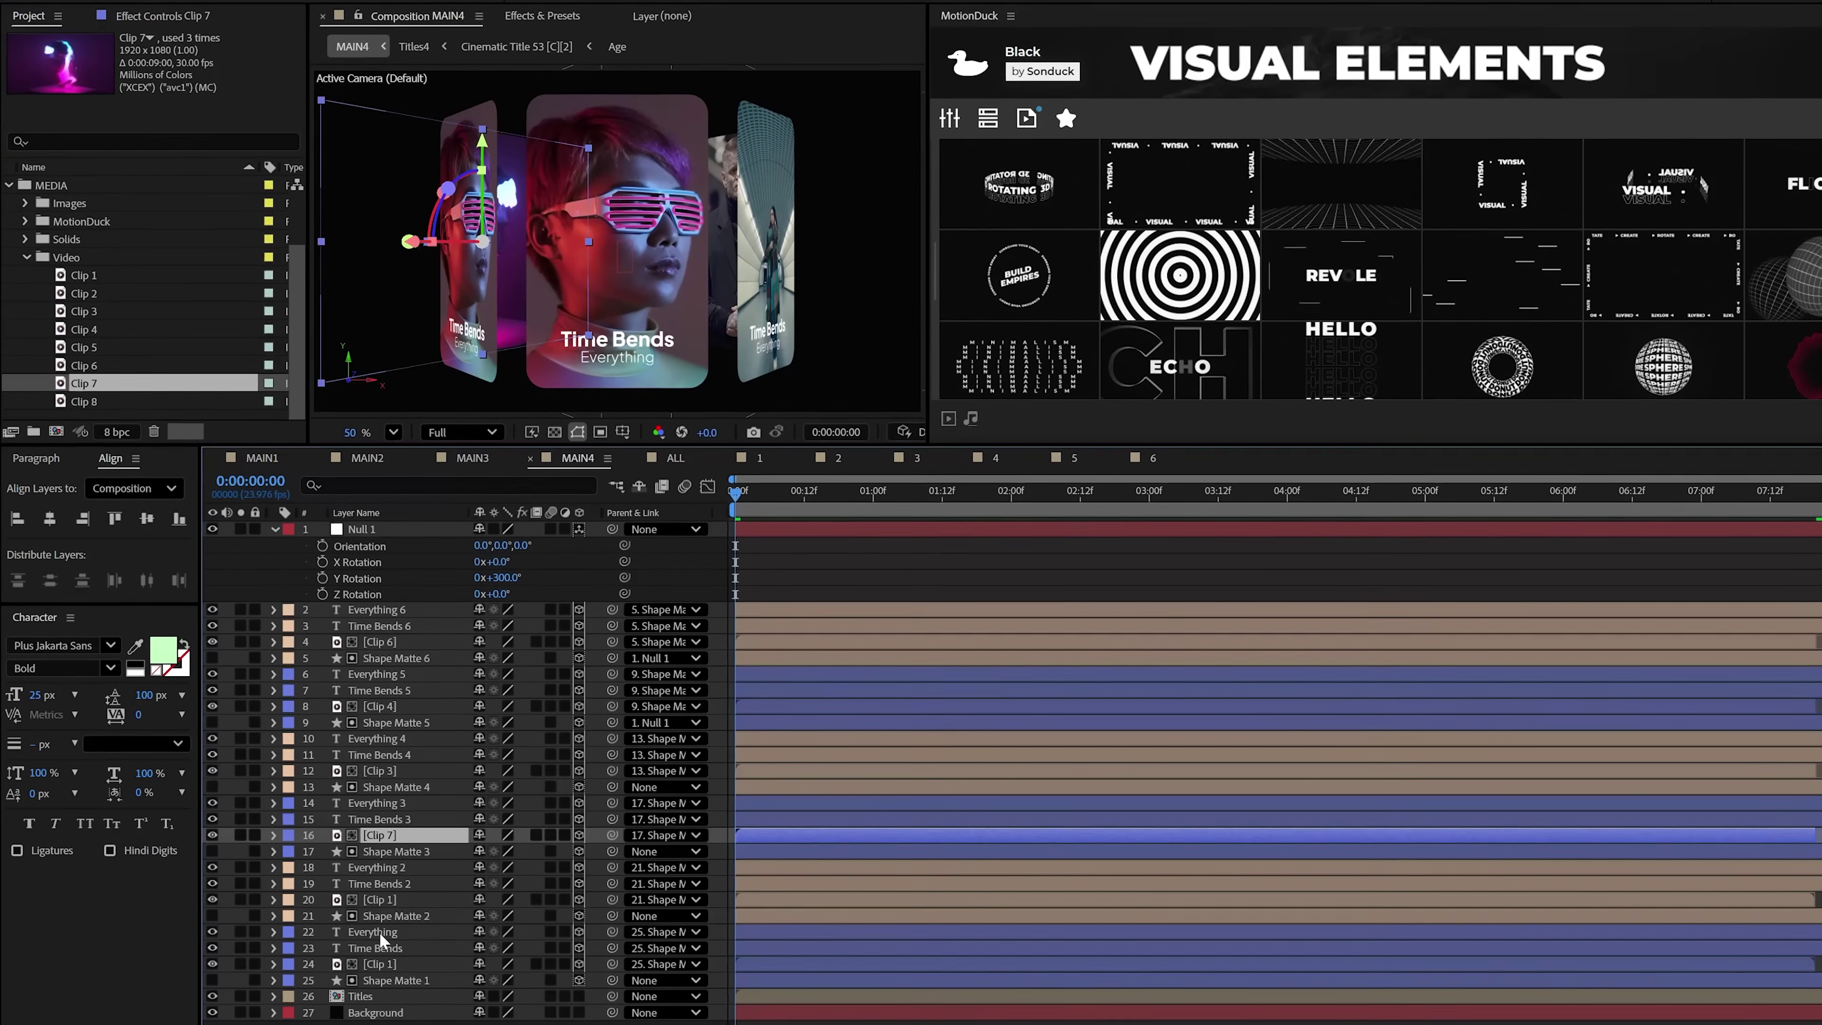
# - Parent Shape Matte 1 through Shape Matte 6 to Null 1
pyautogui.click(396, 657)
pyautogui.keyDown('ctrl'); pyautogui.click(397, 722); pyautogui.keyUp('ctrl')
pyautogui.keyDown('ctrl'); pyautogui.click(396, 787); pyautogui.keyUp('ctrl')
pyautogui.keyDown('ctrl'); pyautogui.click(398, 851); pyautogui.keyUp('ctrl')
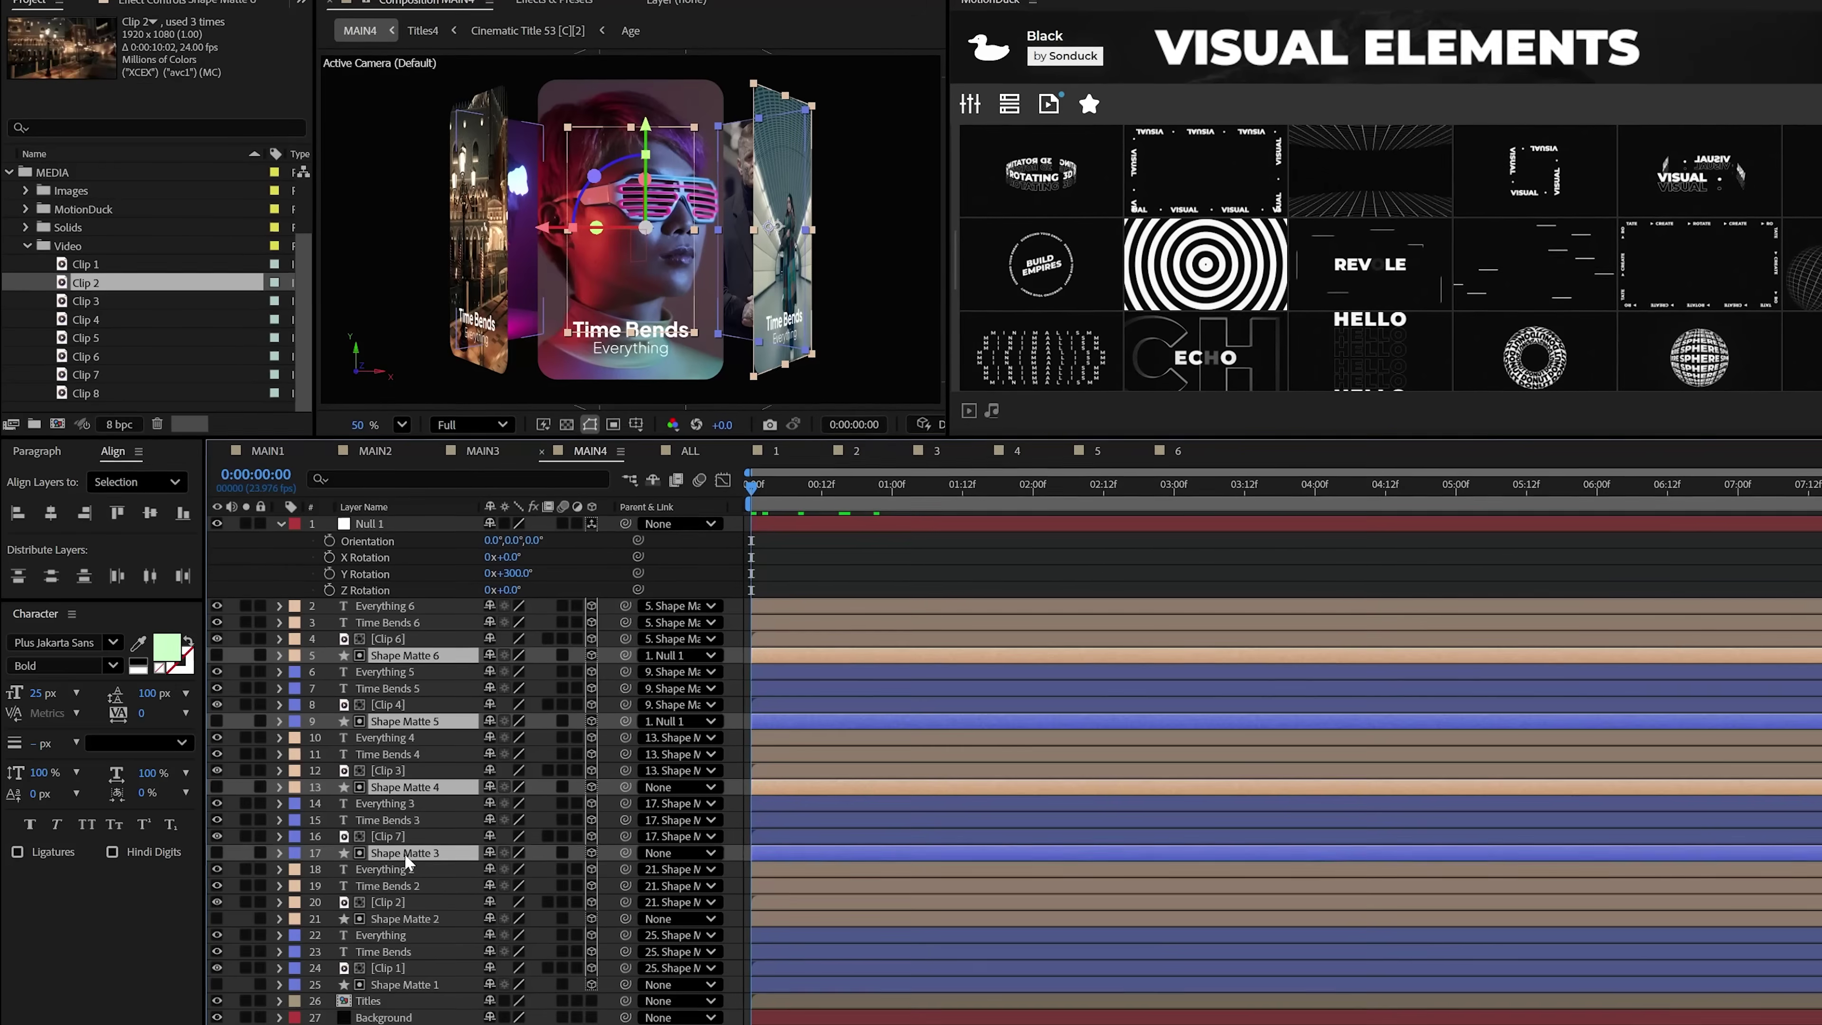
pyautogui.keyDown('ctrl'); pyautogui.click(396, 919); pyautogui.keyUp('ctrl')
pyautogui.keyDown('ctrl'); pyautogui.click(397, 984); pyautogui.keyUp('ctrl')
pyautogui.moveTo(626, 655); pyautogui.dragTo(372, 516)
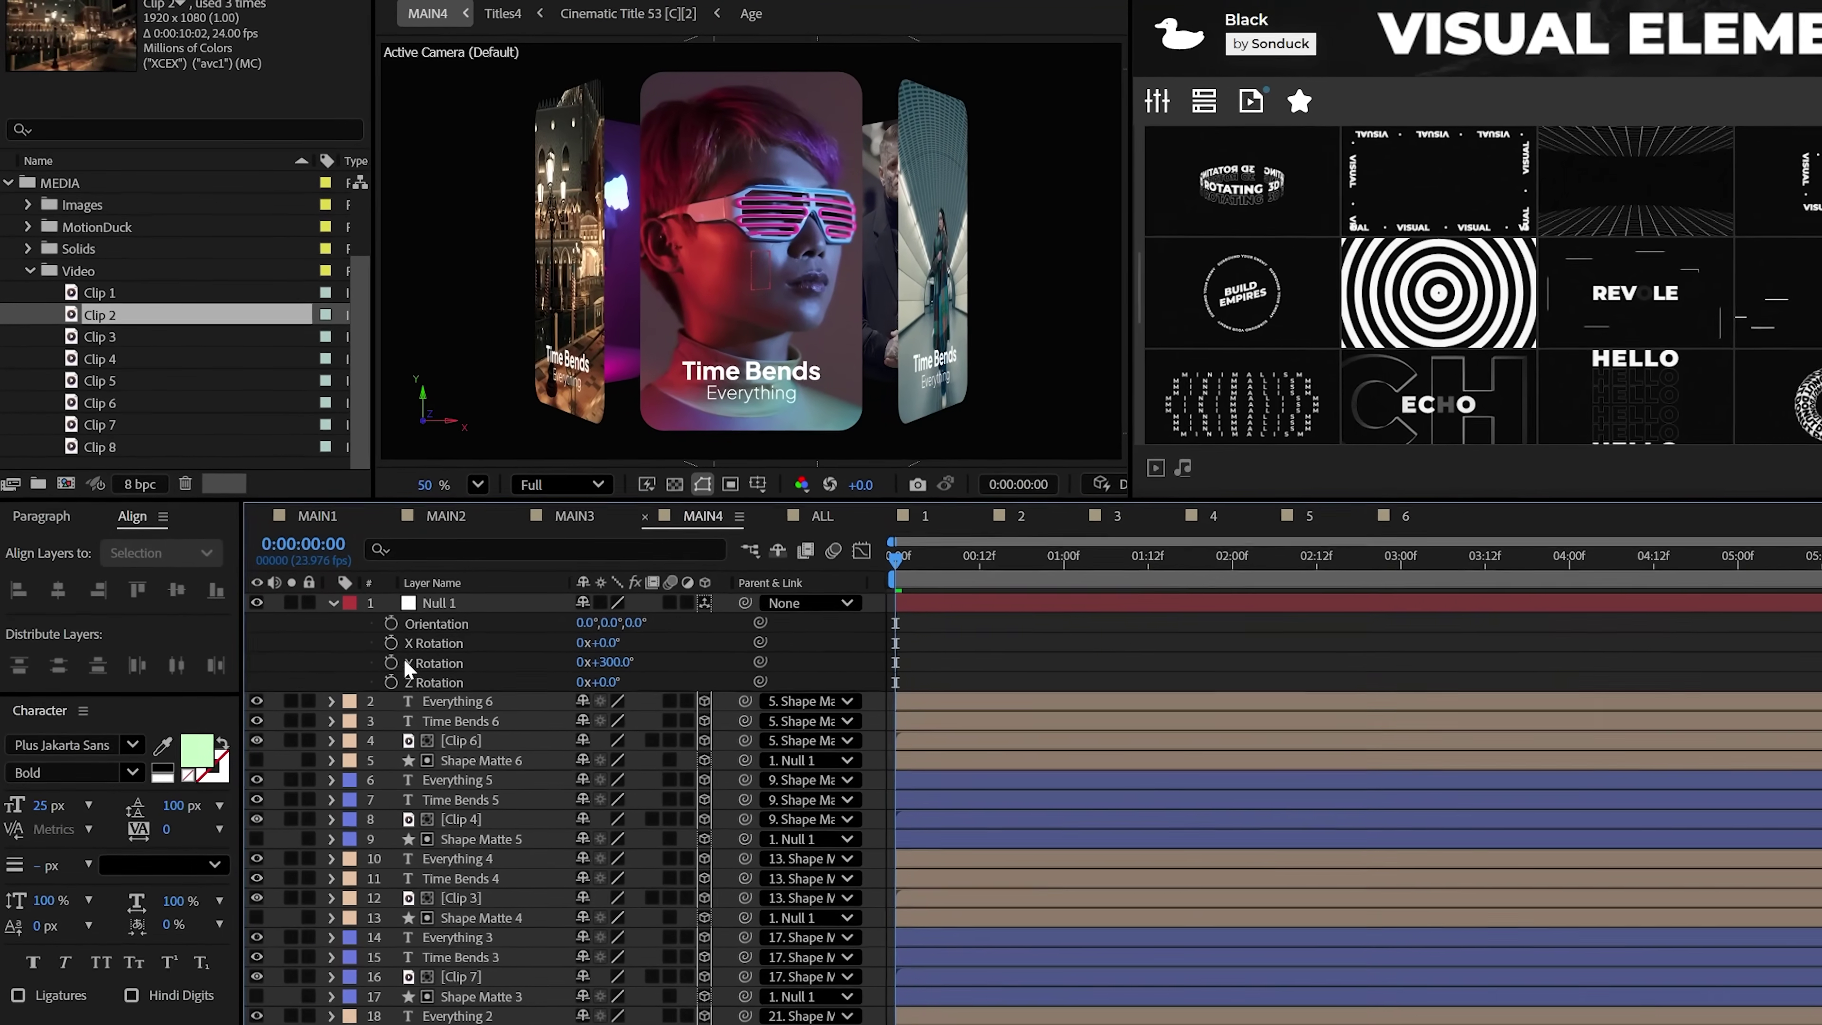
# - Keyframe Null 1's Y Rotation at 0 frames, 12 frames and 1 second, reaching 1x+0.0° at the last keyframe
pyautogui.click(391, 662)
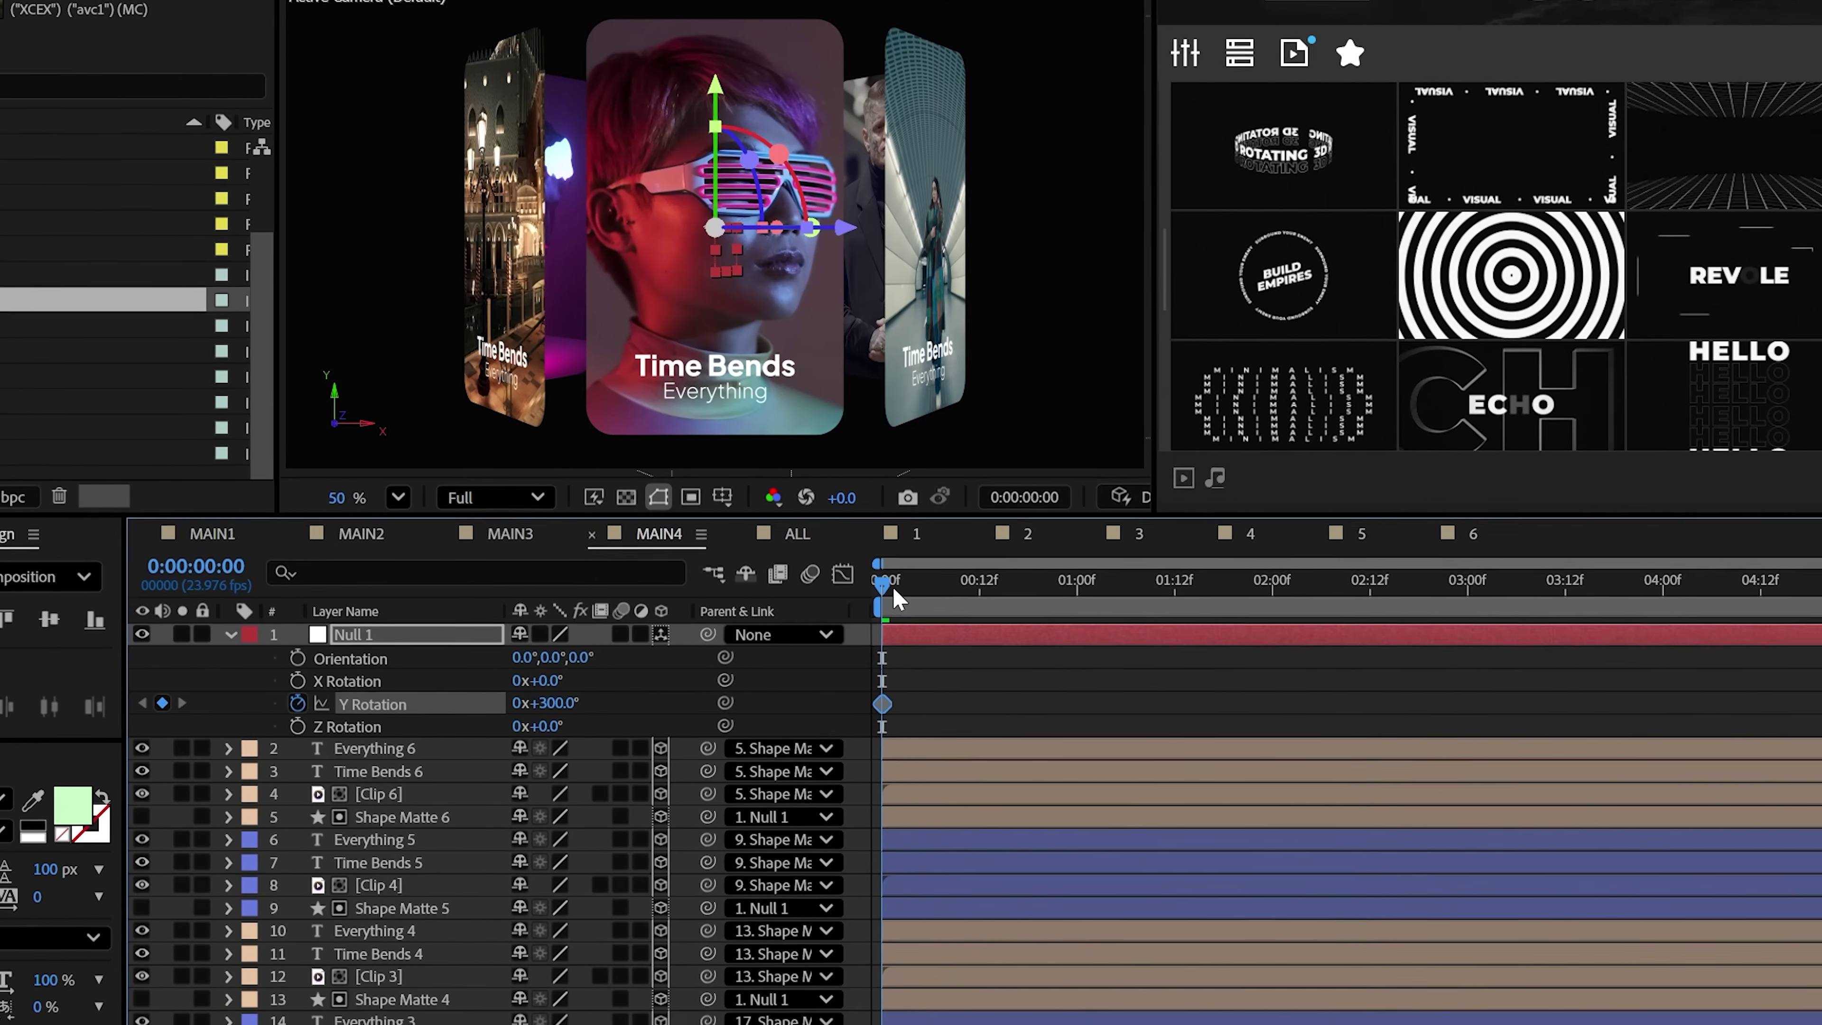
pyautogui.moveTo(887, 585); pyautogui.dragTo(937, 595)
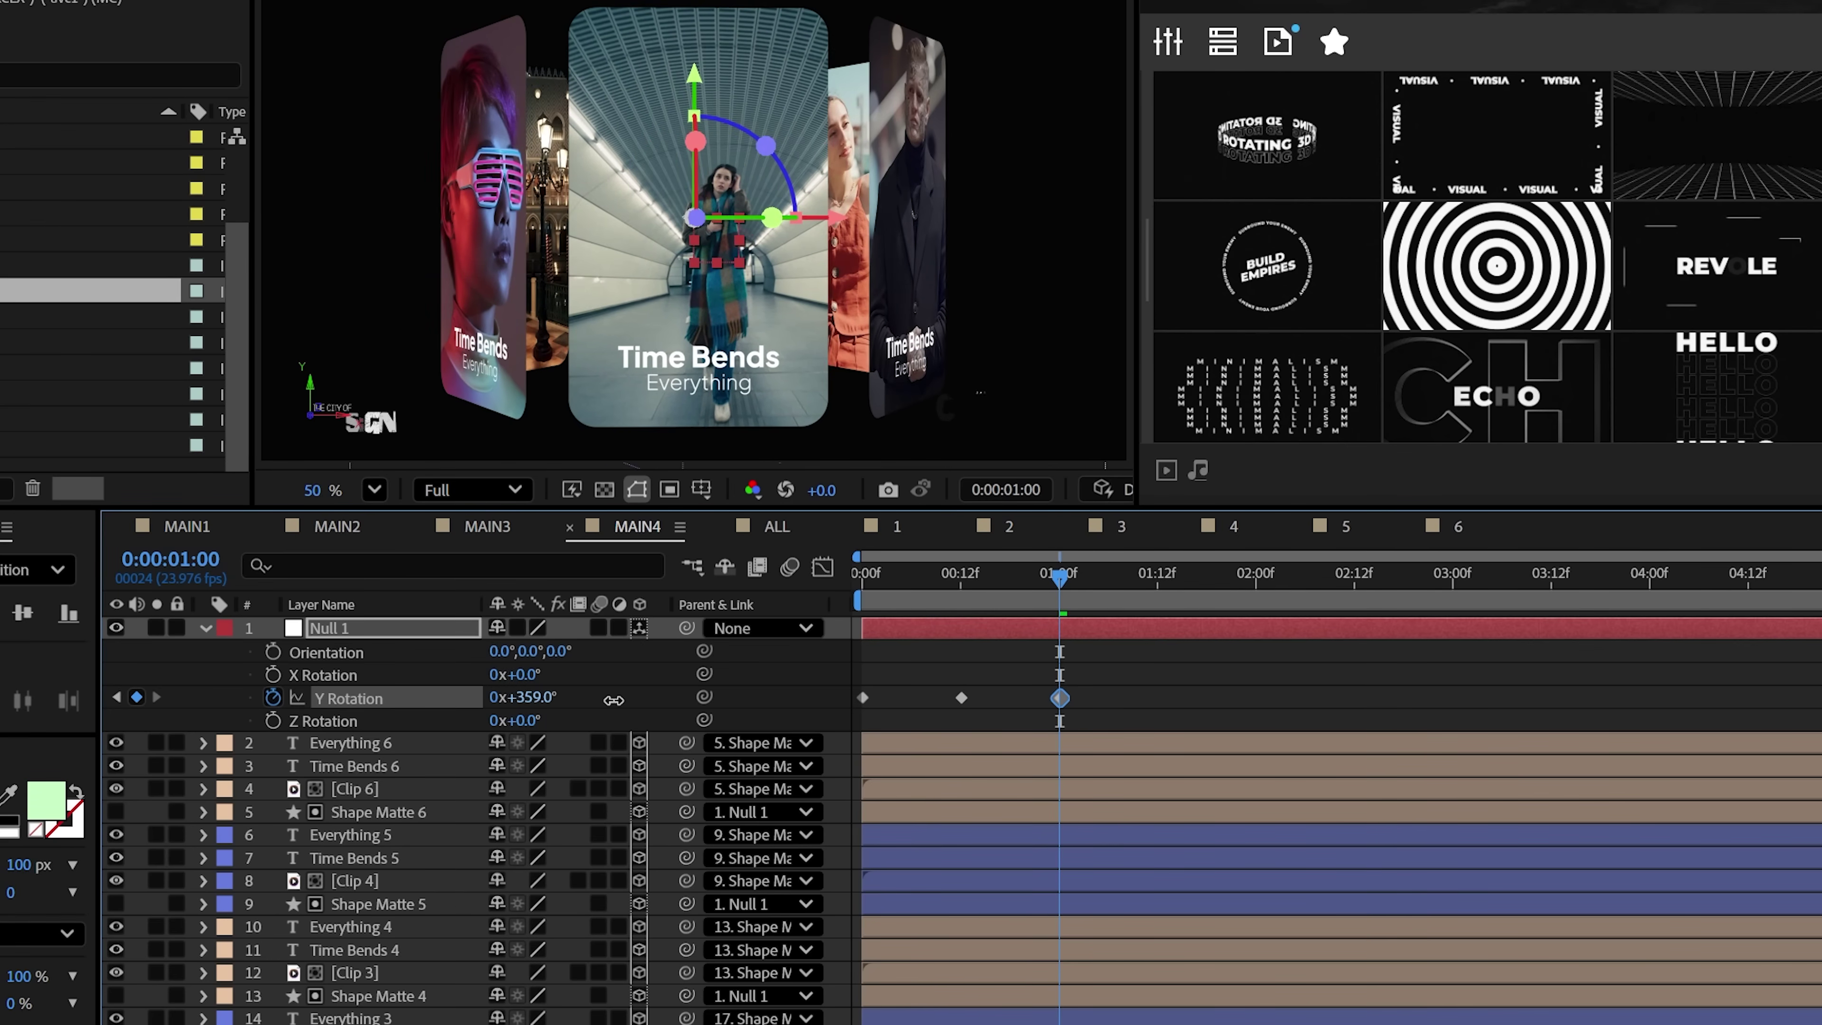
# - Ease the Y Rotation keyframes at 12 frames and 1 second, and lengthen the easing out of the 12-frame keyframe in the graph
pyautogui.moveTo(1105, 664); pyautogui.dragTo(926, 740)
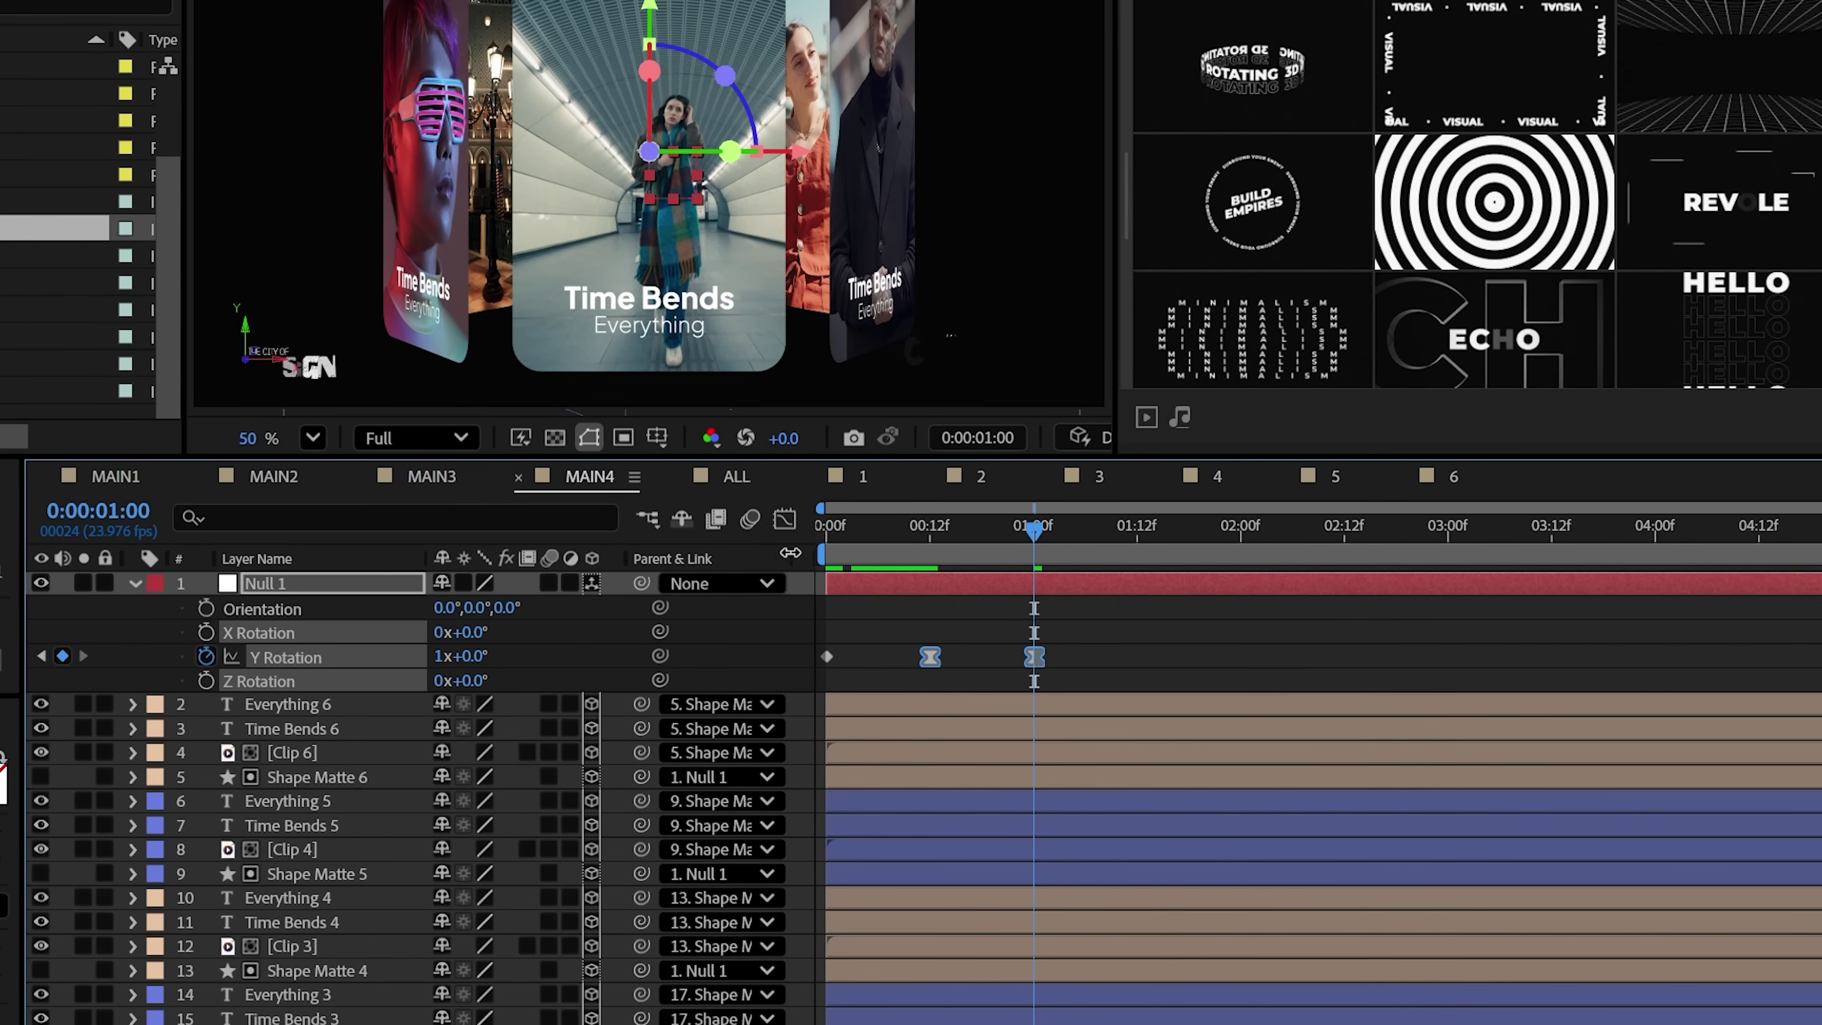
pyautogui.click(785, 519)
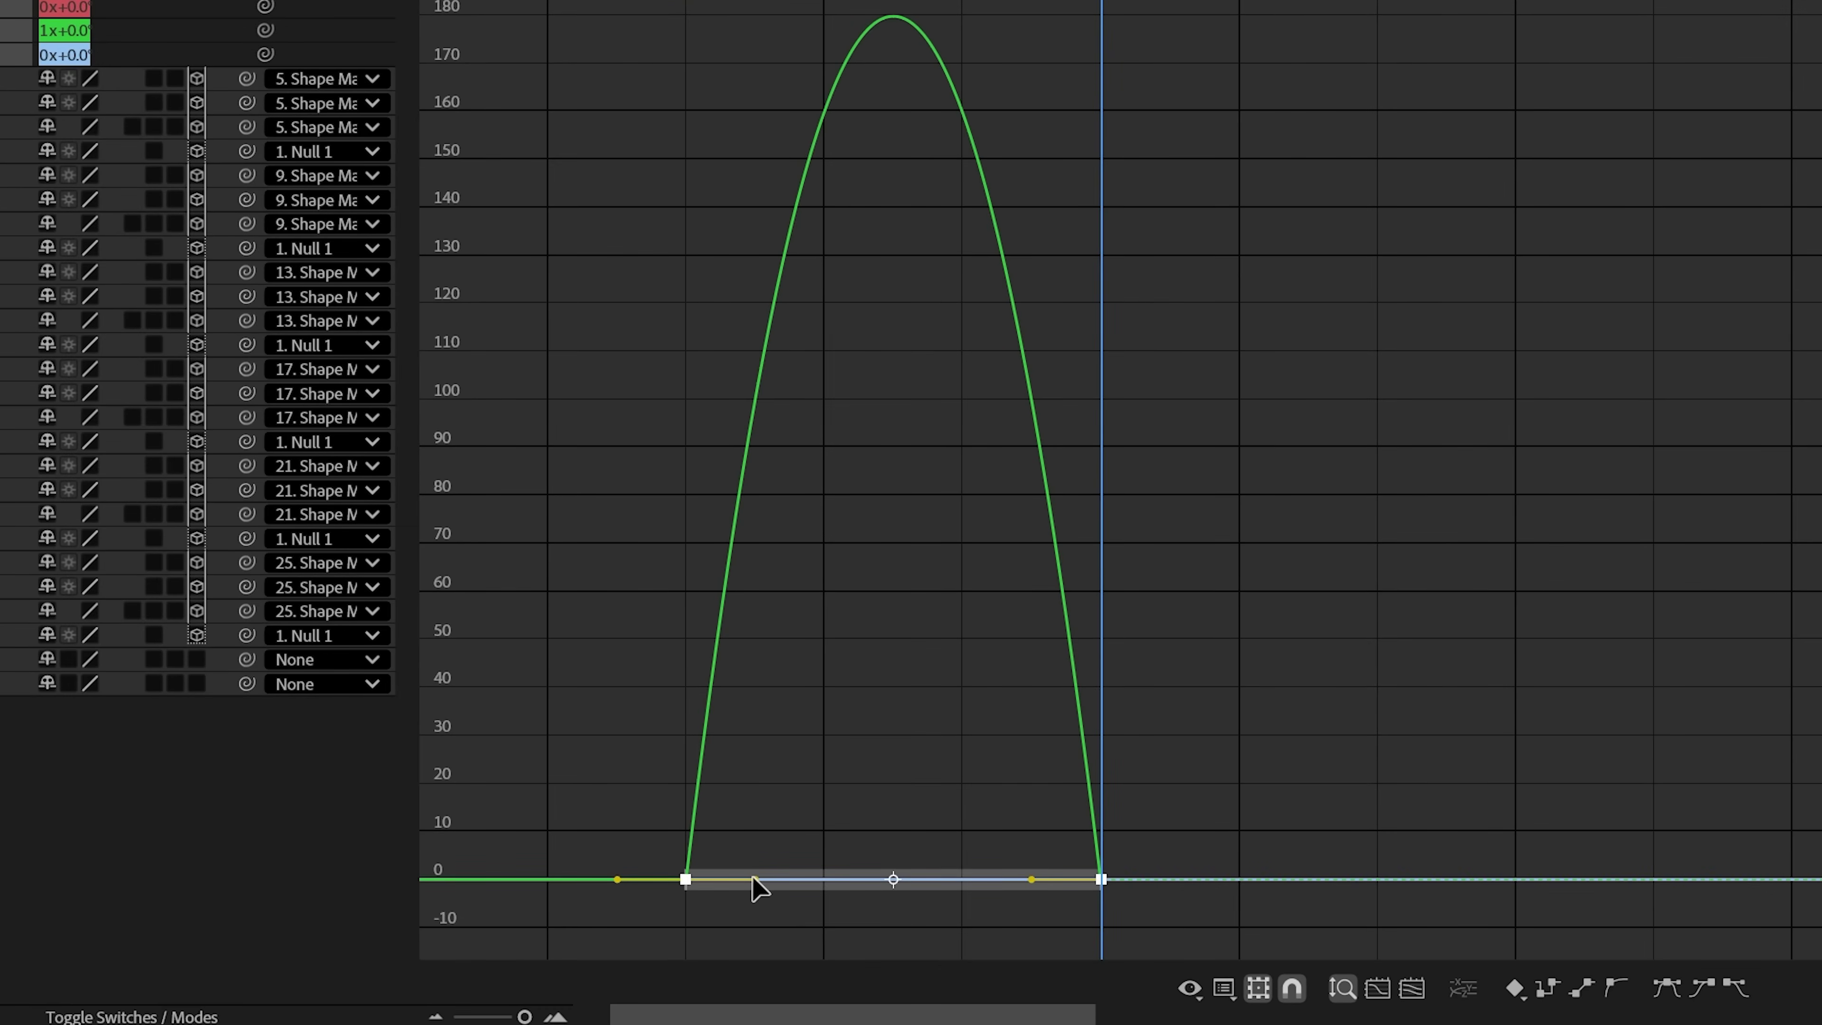
pyautogui.moveTo(753, 885); pyautogui.dragTo(897, 885)
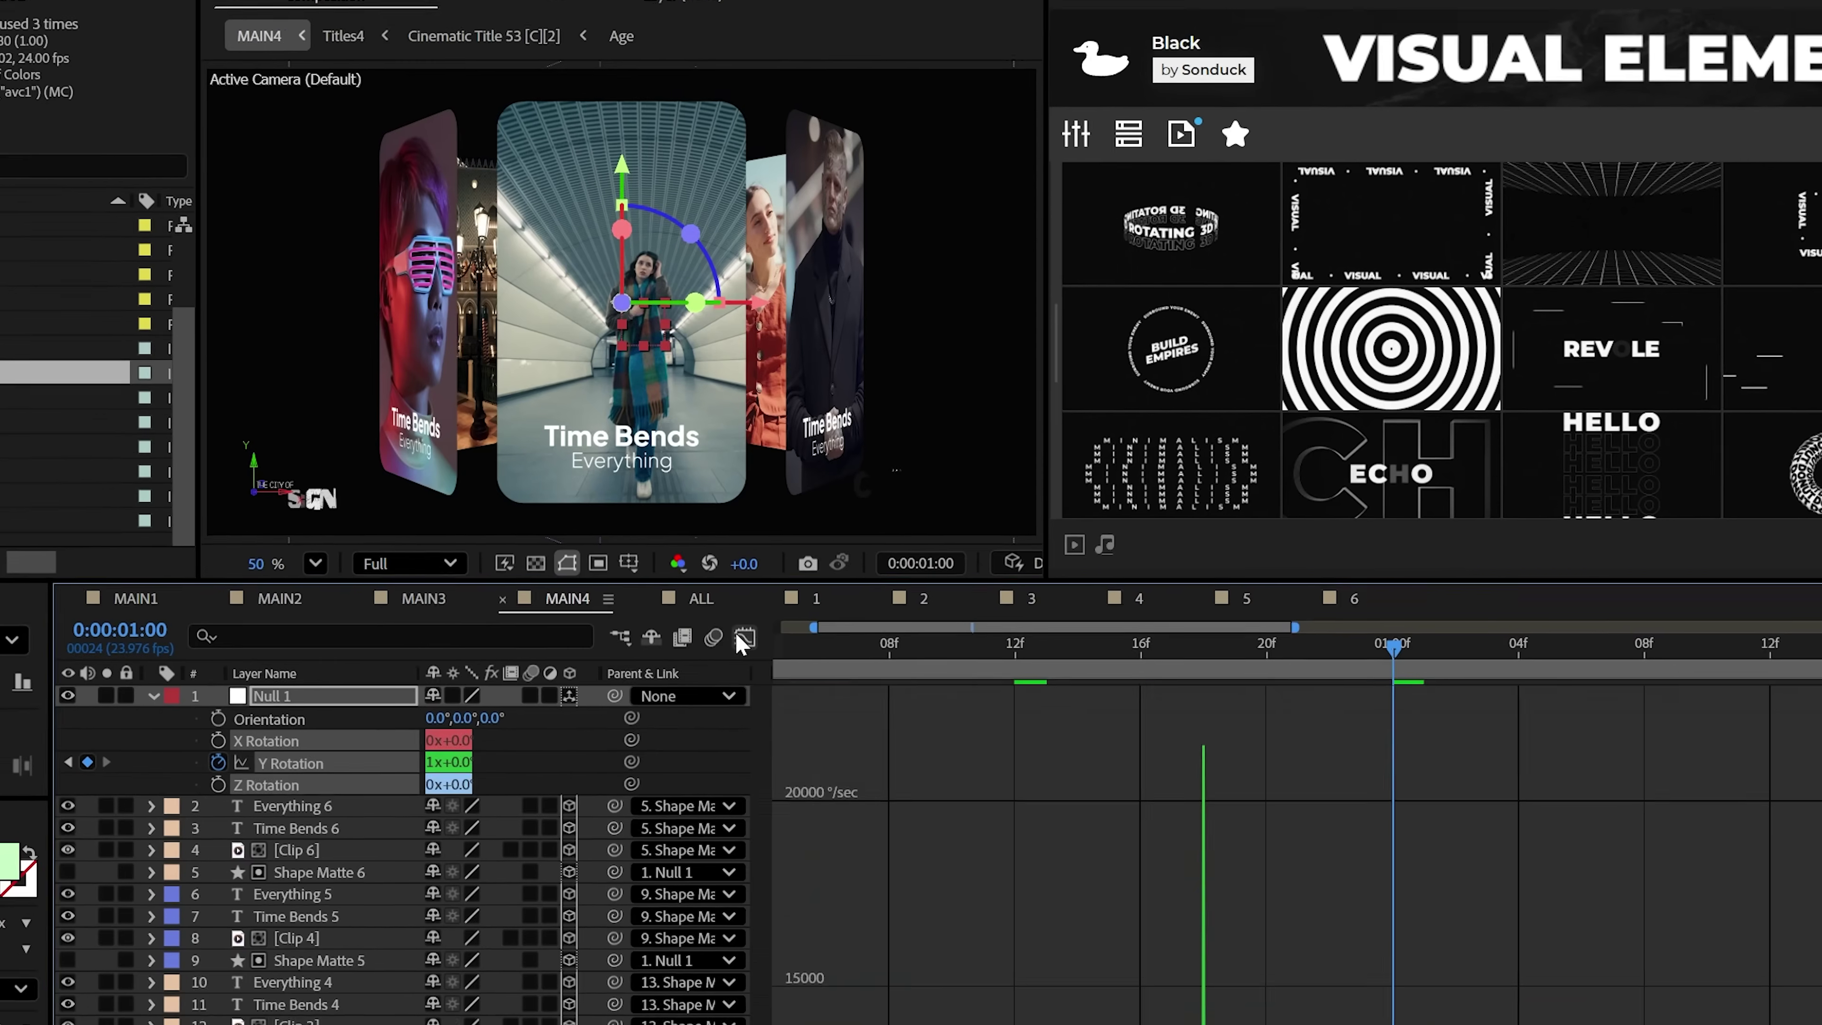
pyautogui.click(744, 638)
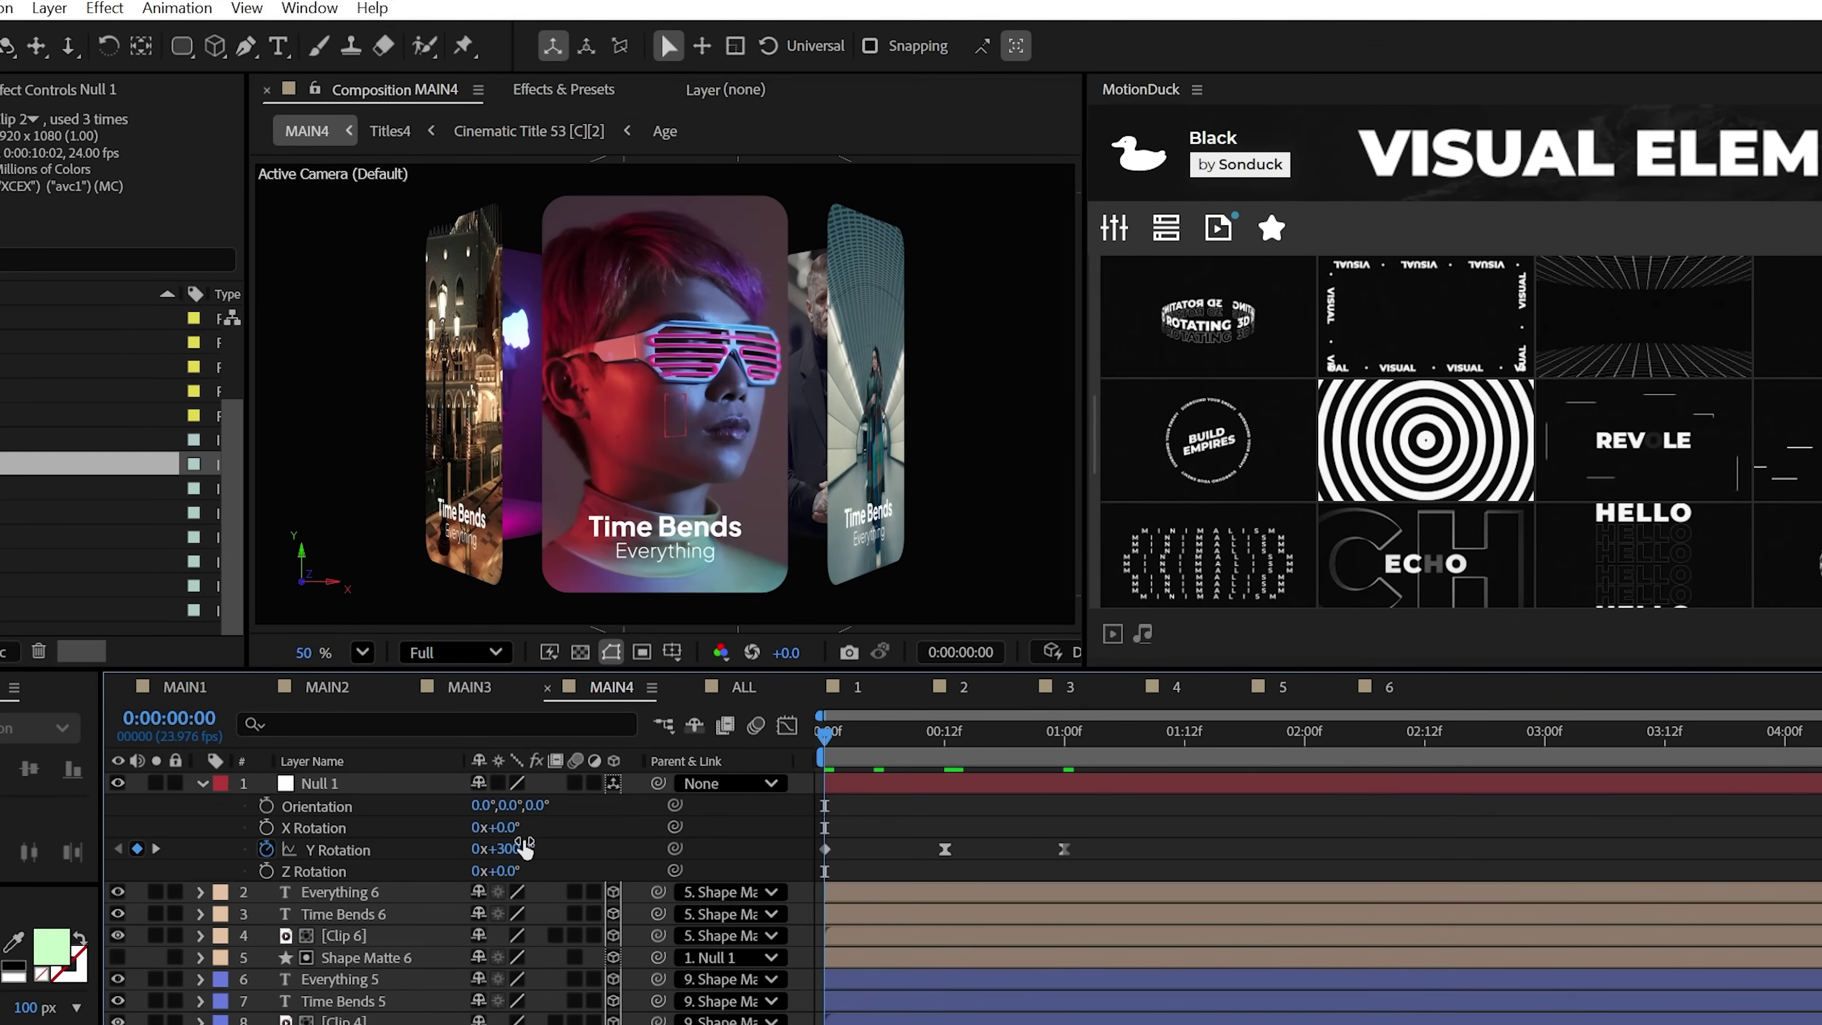
# - Add a loopOut expression to Null 1's Y Rotation
pyautogui.keyDown('alt'); pyautogui.click(267, 849); pyautogui.keyUp('alt')
pyautogui.write('loopOut("')
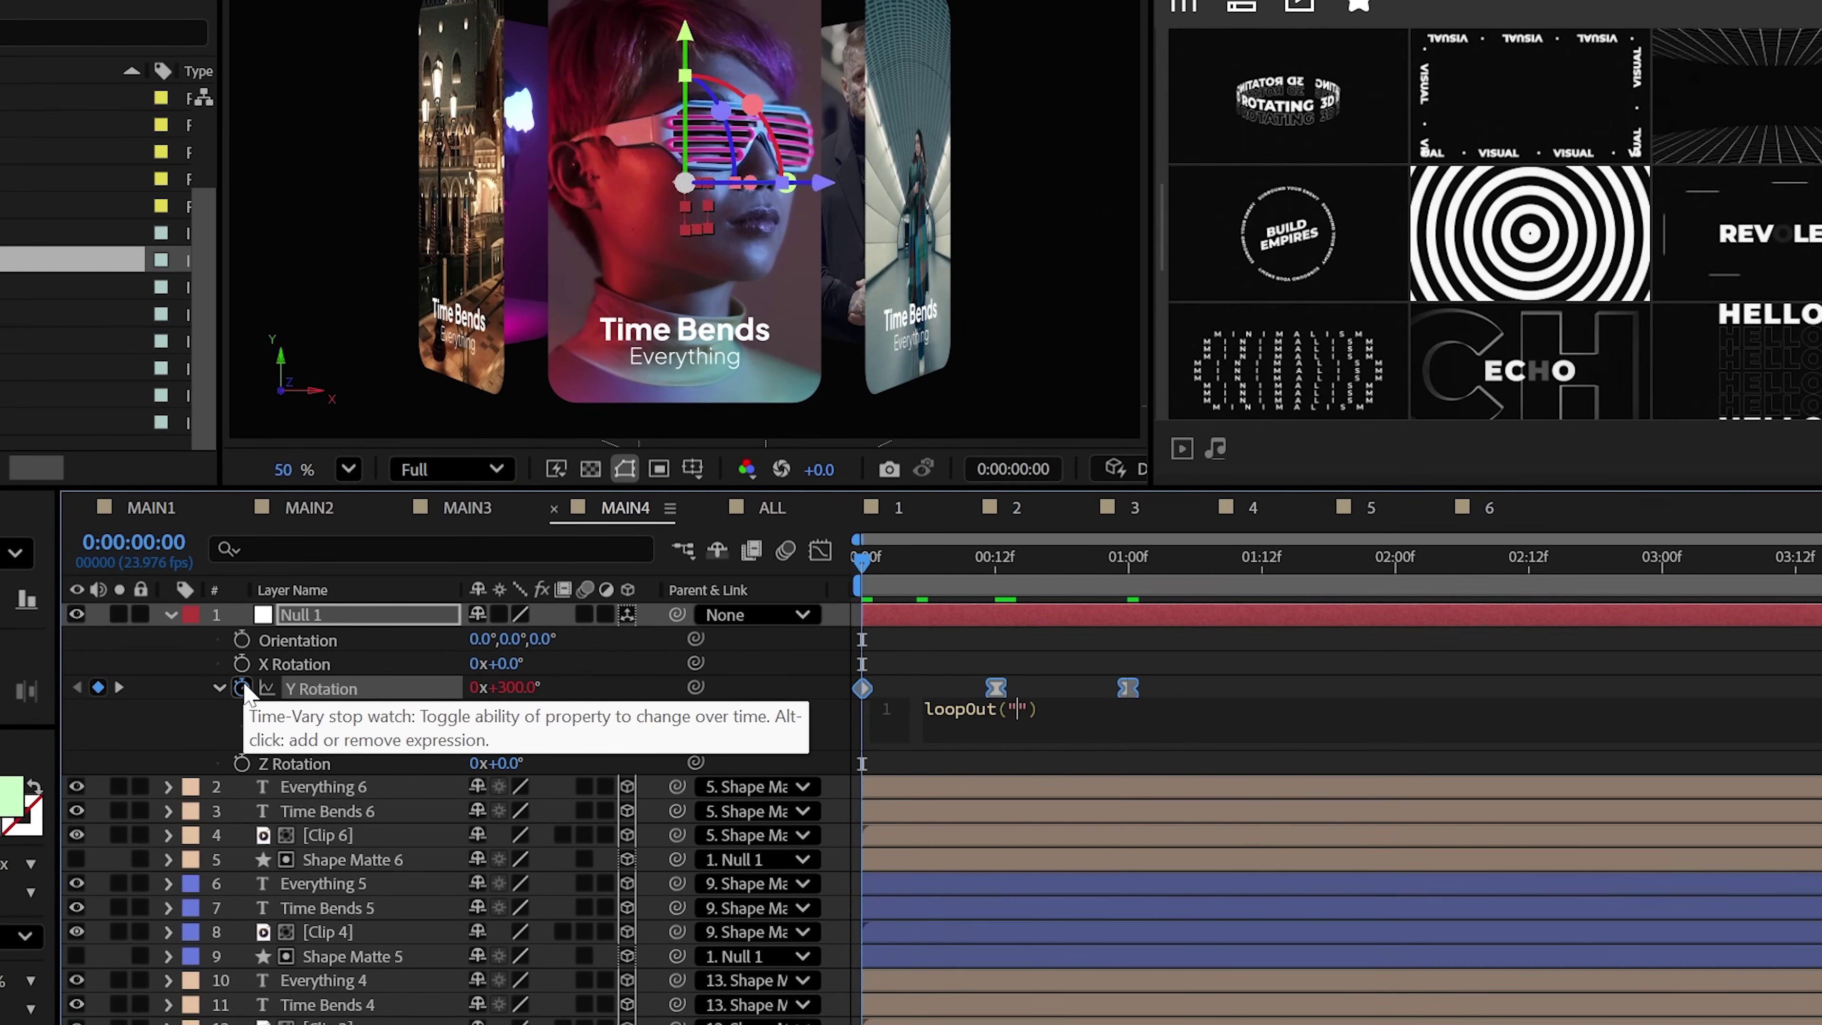
pyautogui.press('Down')
pyautogui.press('Return')
pyautogui.click(952, 656)
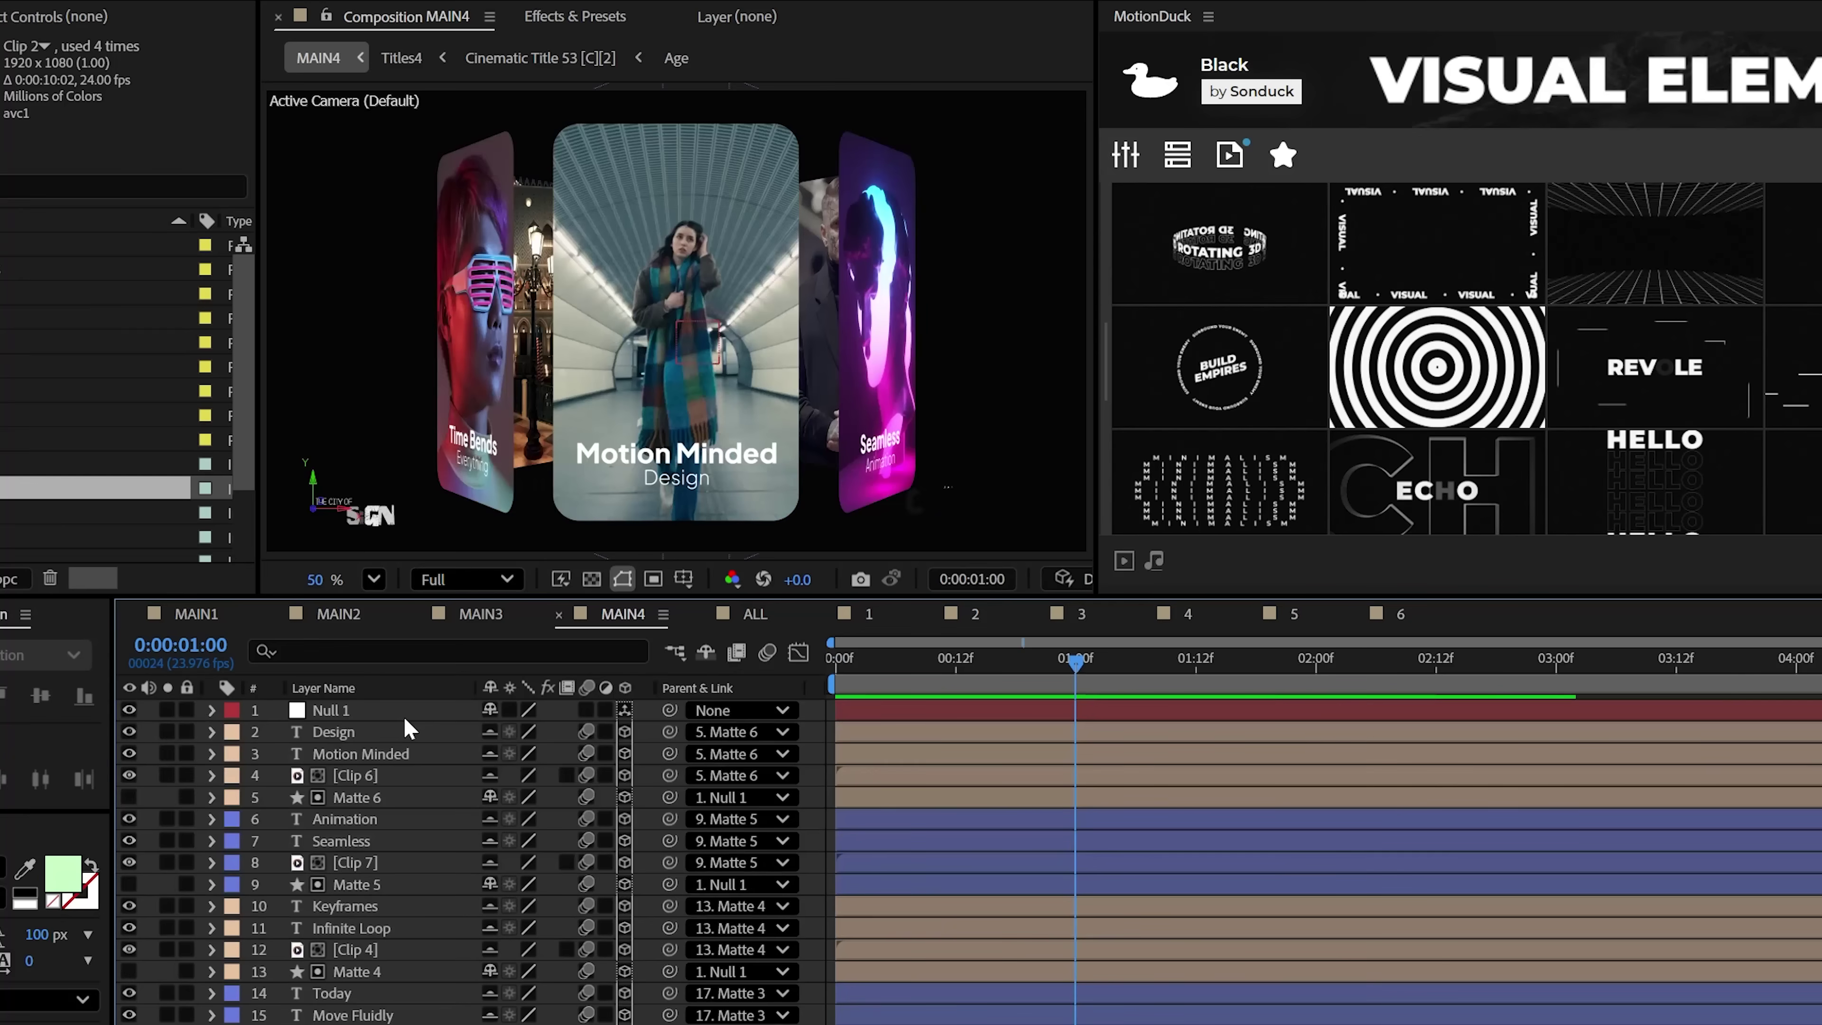
# - Add a 50mm two-node camera with depth of field on, aperture 313.3 pixels and blur level 240%, focused on the front card
pyautogui.hotkey('ctrl', 'alt', 'shift', 'c')
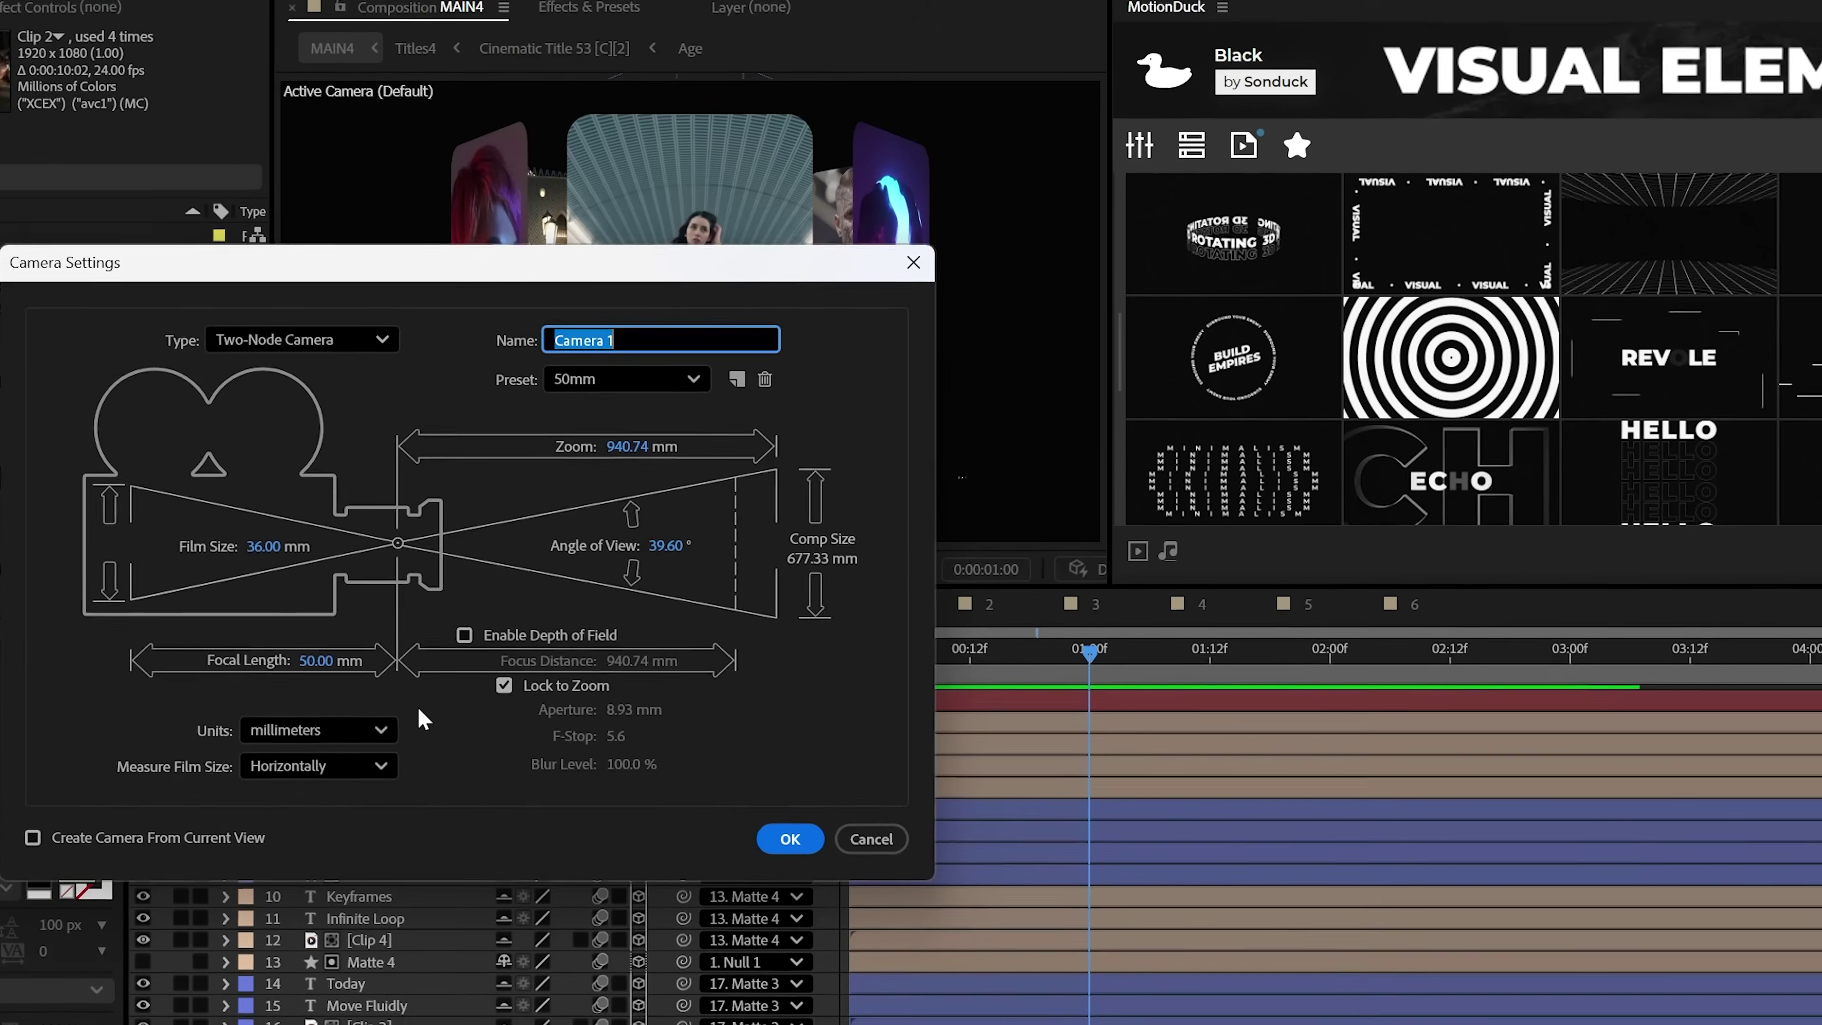
pyautogui.press('Return')
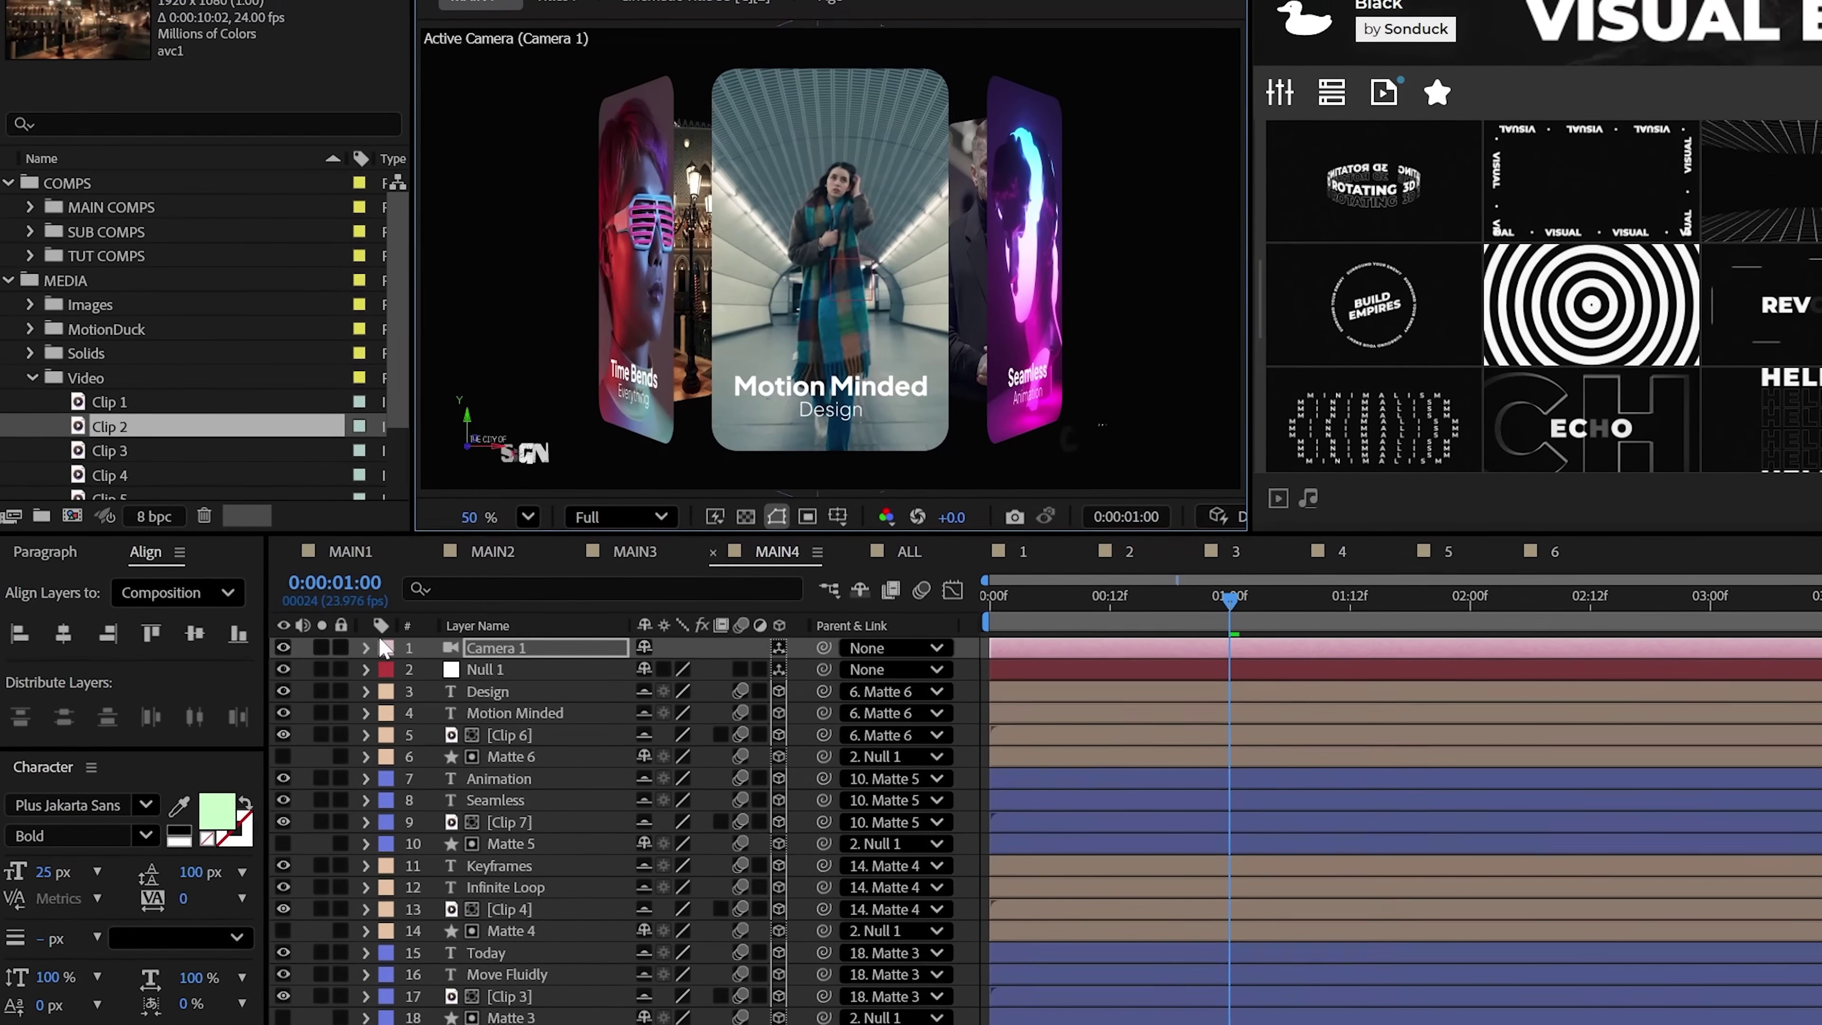
pyautogui.click(359, 617)
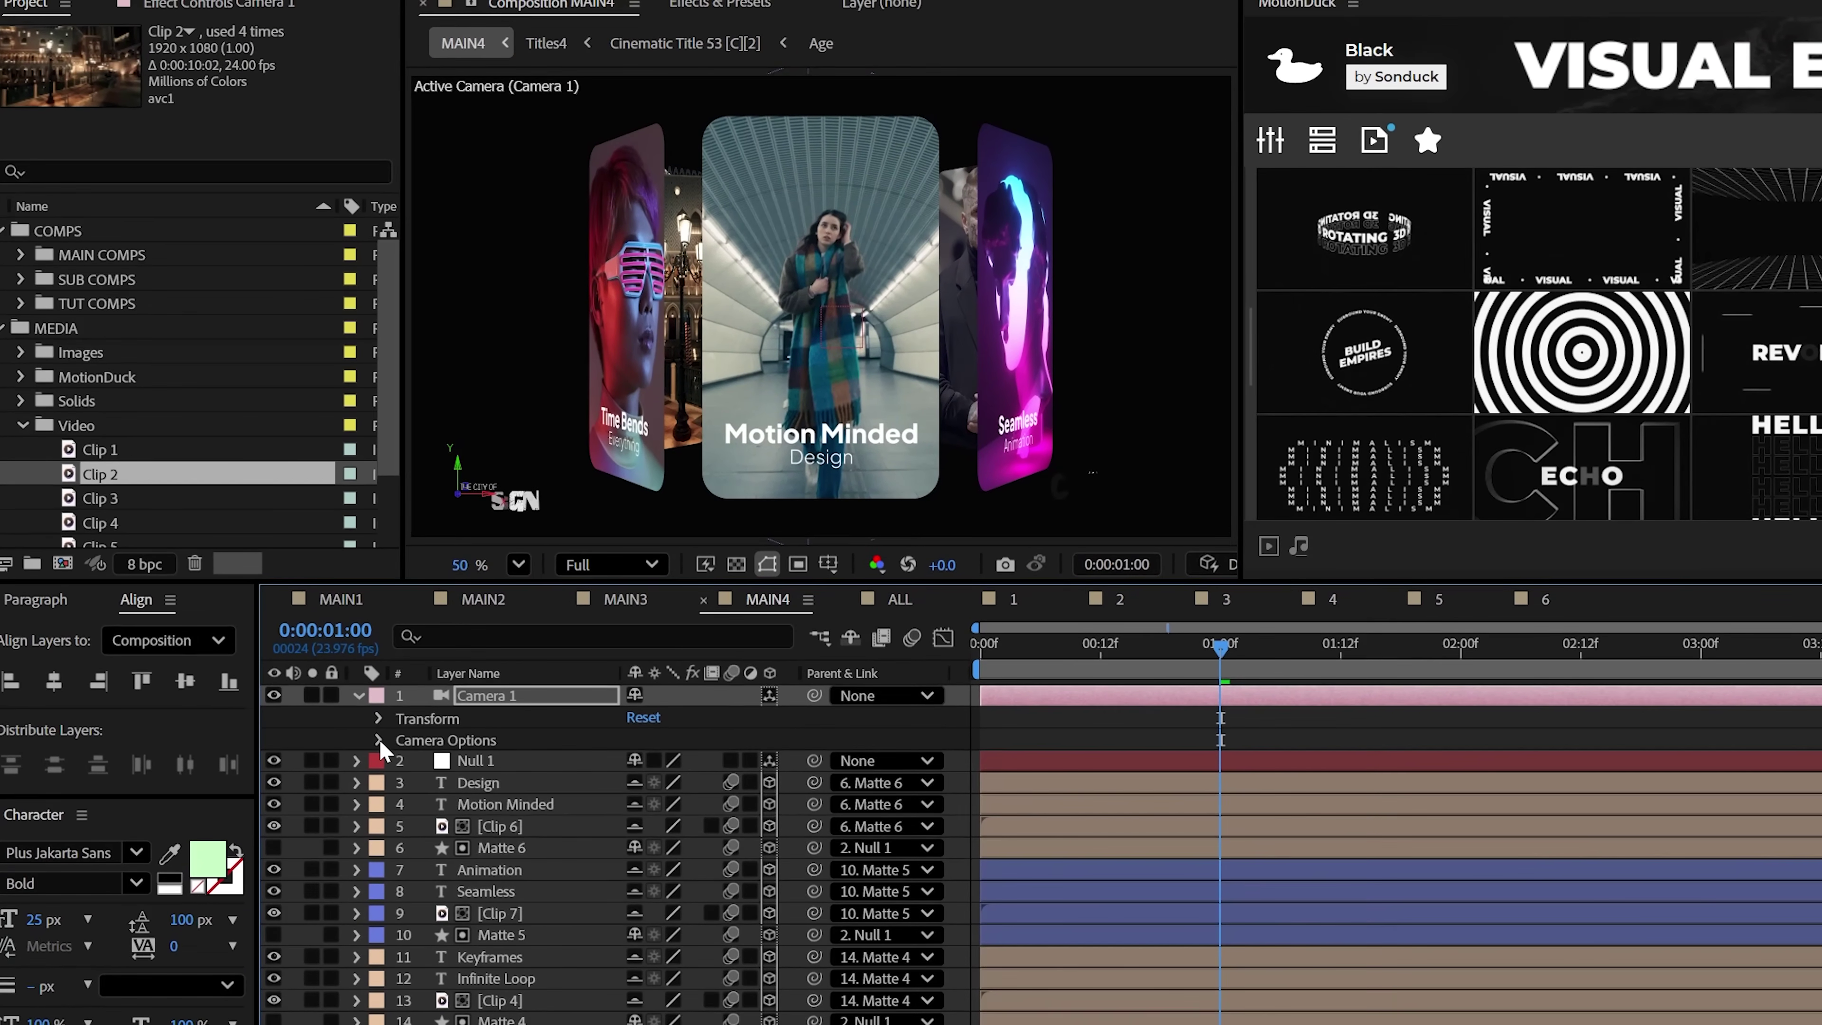
pyautogui.click(377, 725)
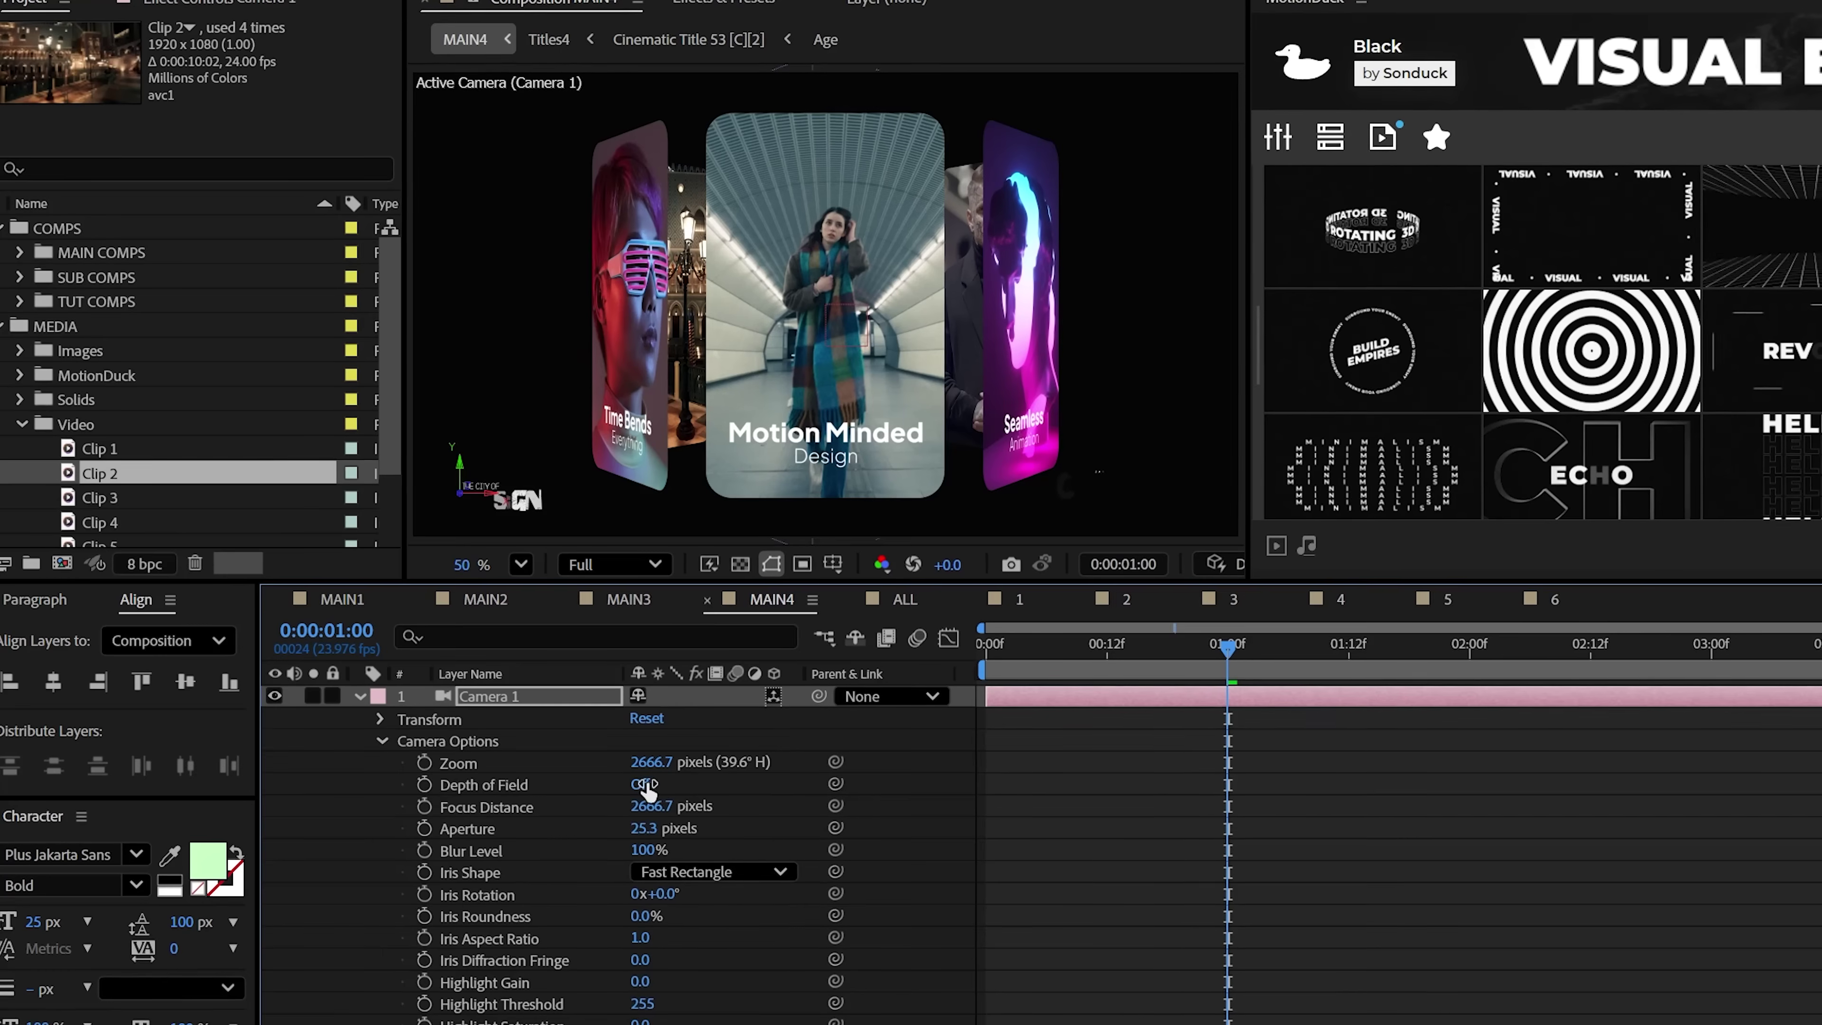
pyautogui.moveTo(646, 831); pyautogui.dragTo(887, 861)
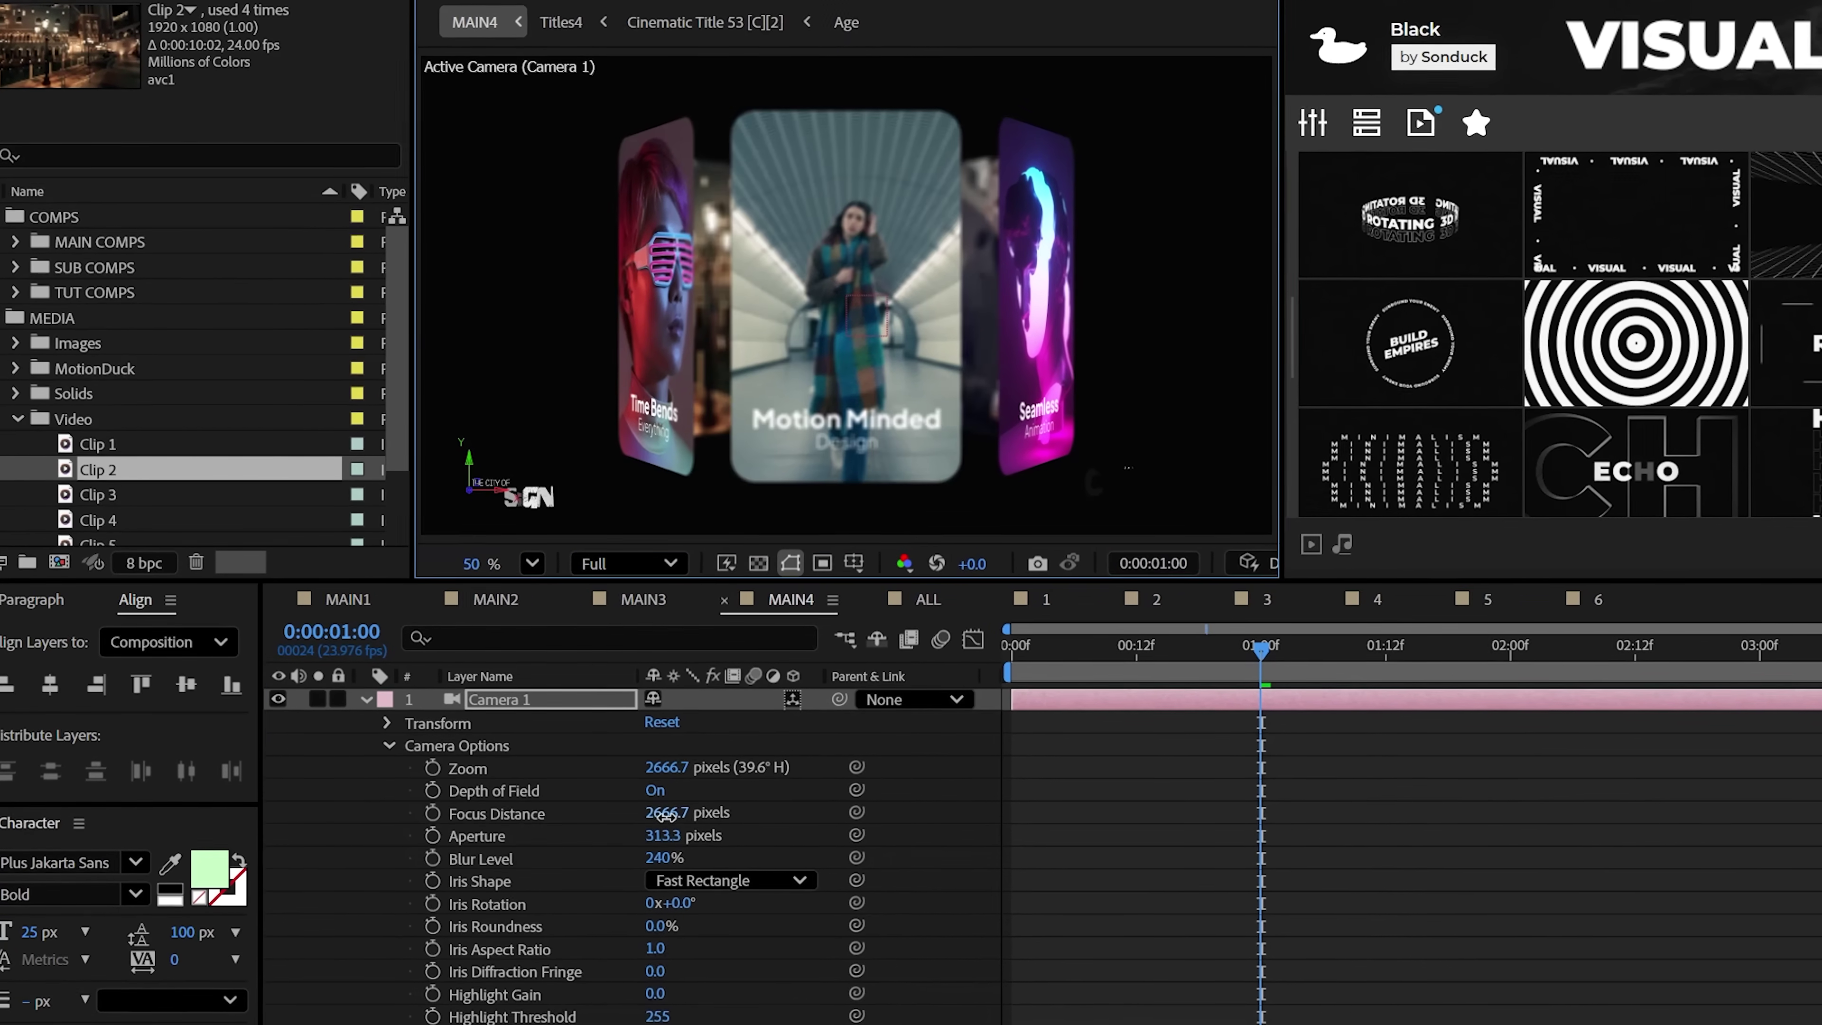
pyautogui.moveTo(661, 813); pyautogui.dragTo(358, 794)
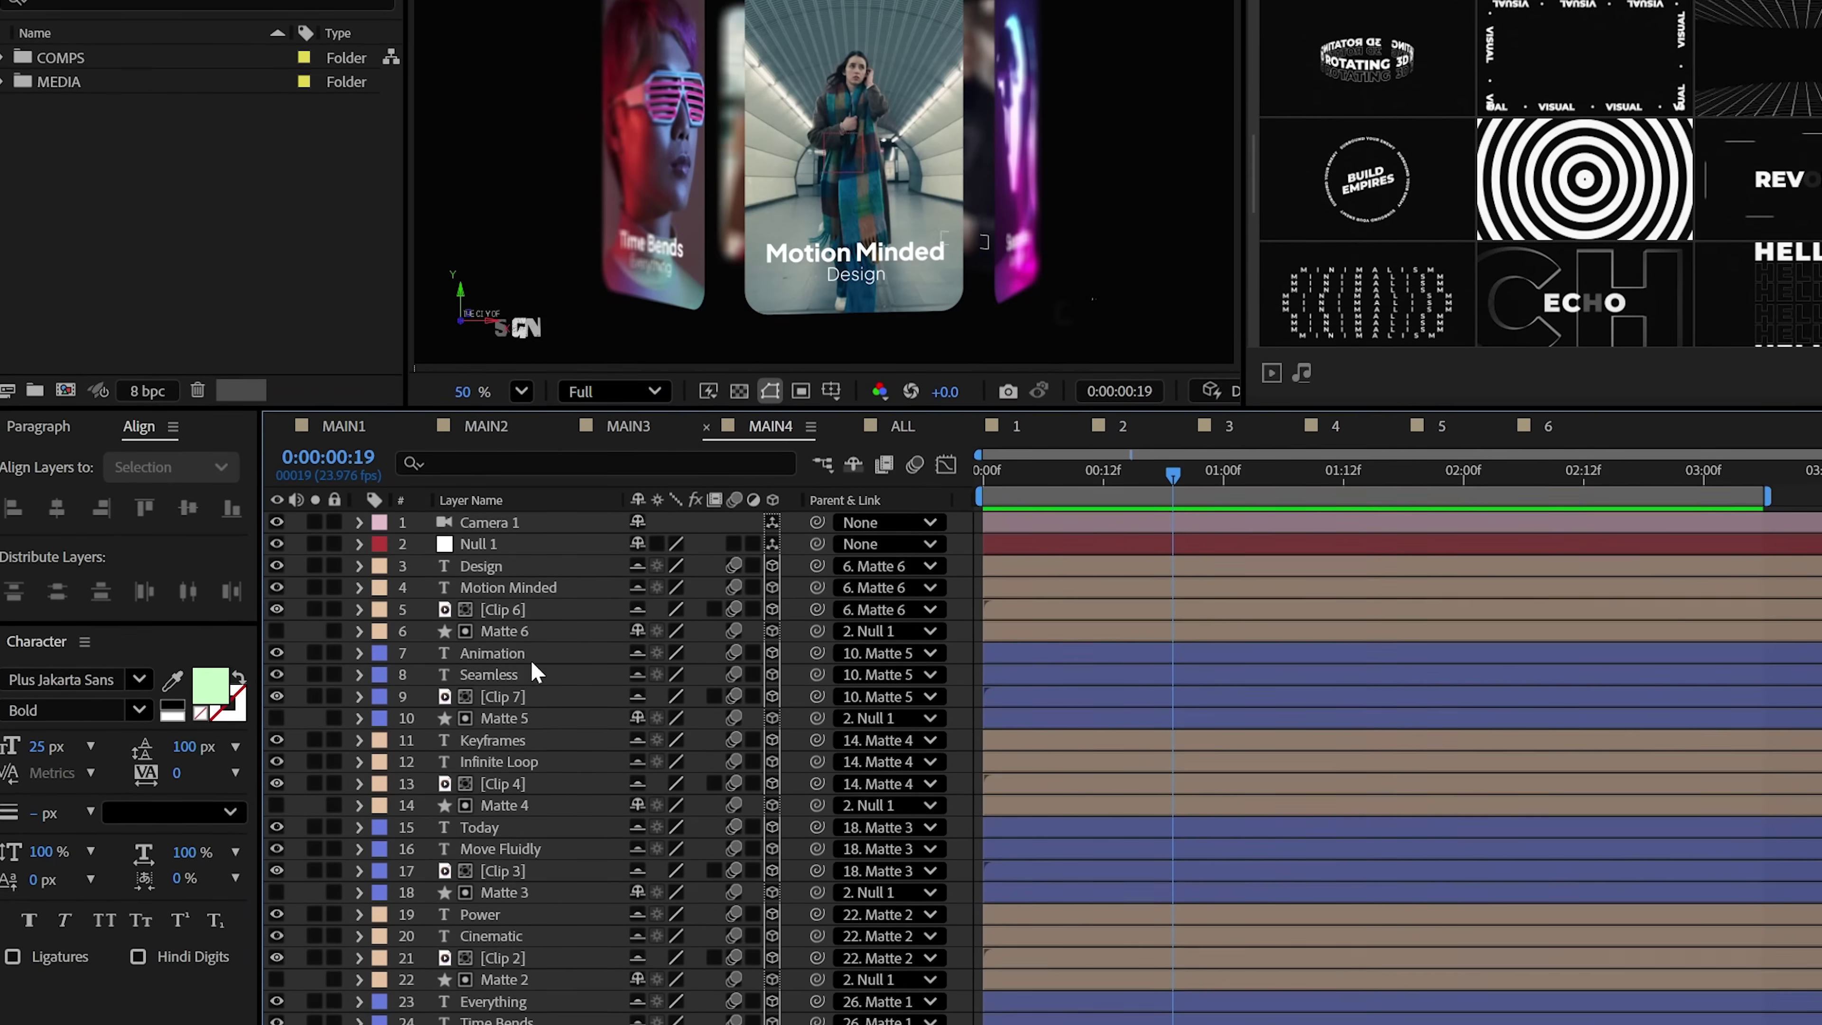
# - Duplicate all the carousel layers from Null 1 through Matte 1
pyautogui.click(487, 707)
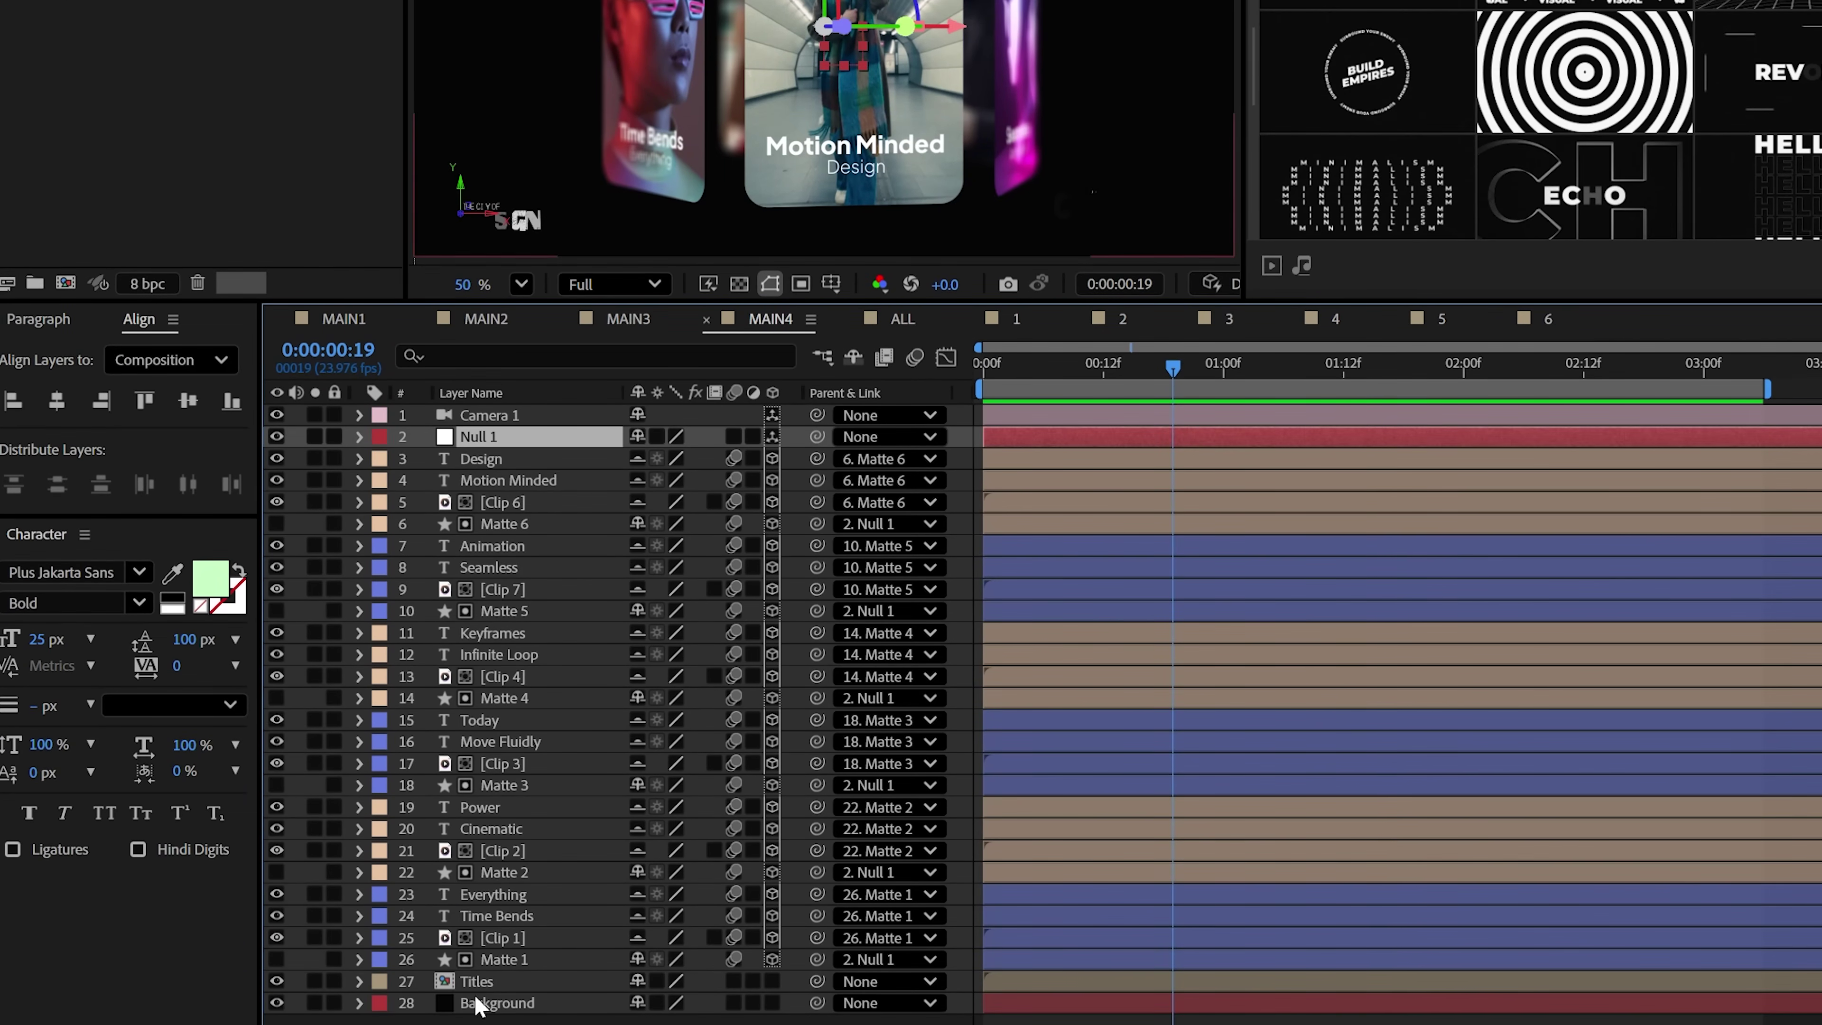
pyautogui.keyDown('shift'); pyautogui.click(495, 960); pyautogui.keyUp('shift')
pyautogui.hotkey('ctrl', 'd')
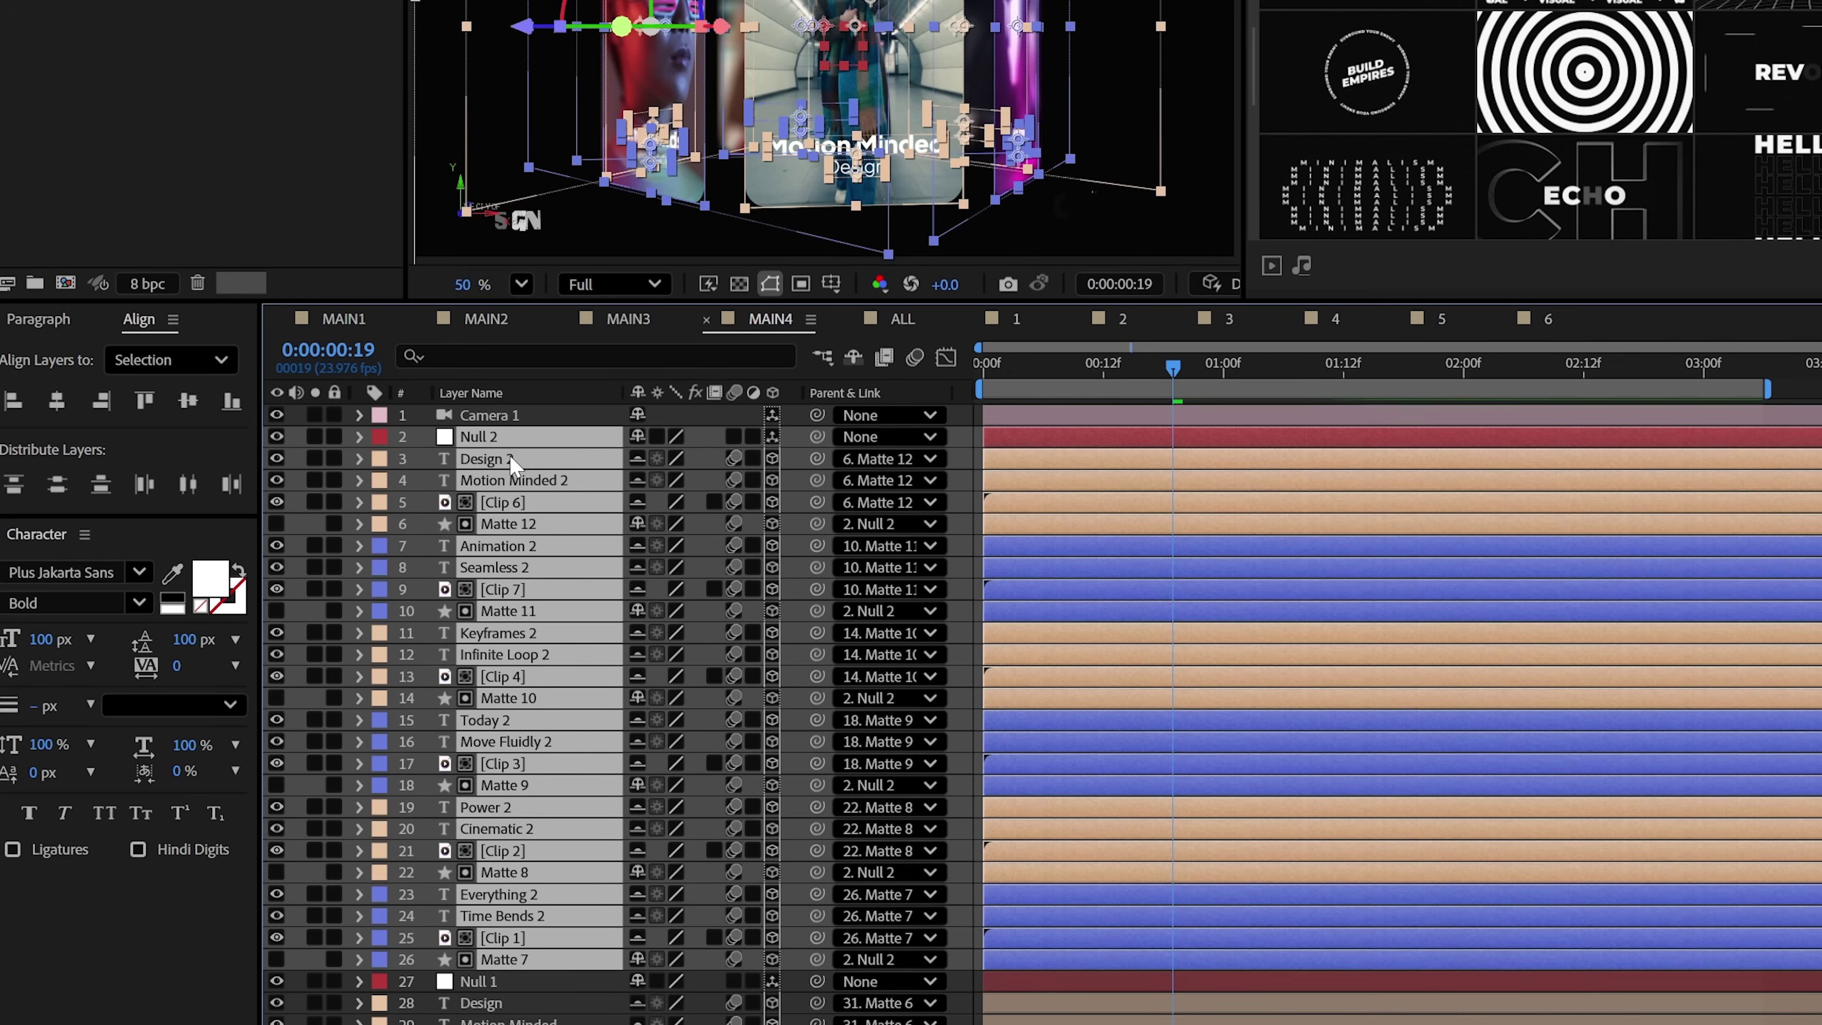
# - Pre-compose the duplicated carousel layers into a composition named Reflections, moving all attributes into it
pyautogui.rightClick(508, 448)
pyautogui.click(593, 892)
pyautogui.write('Refl')
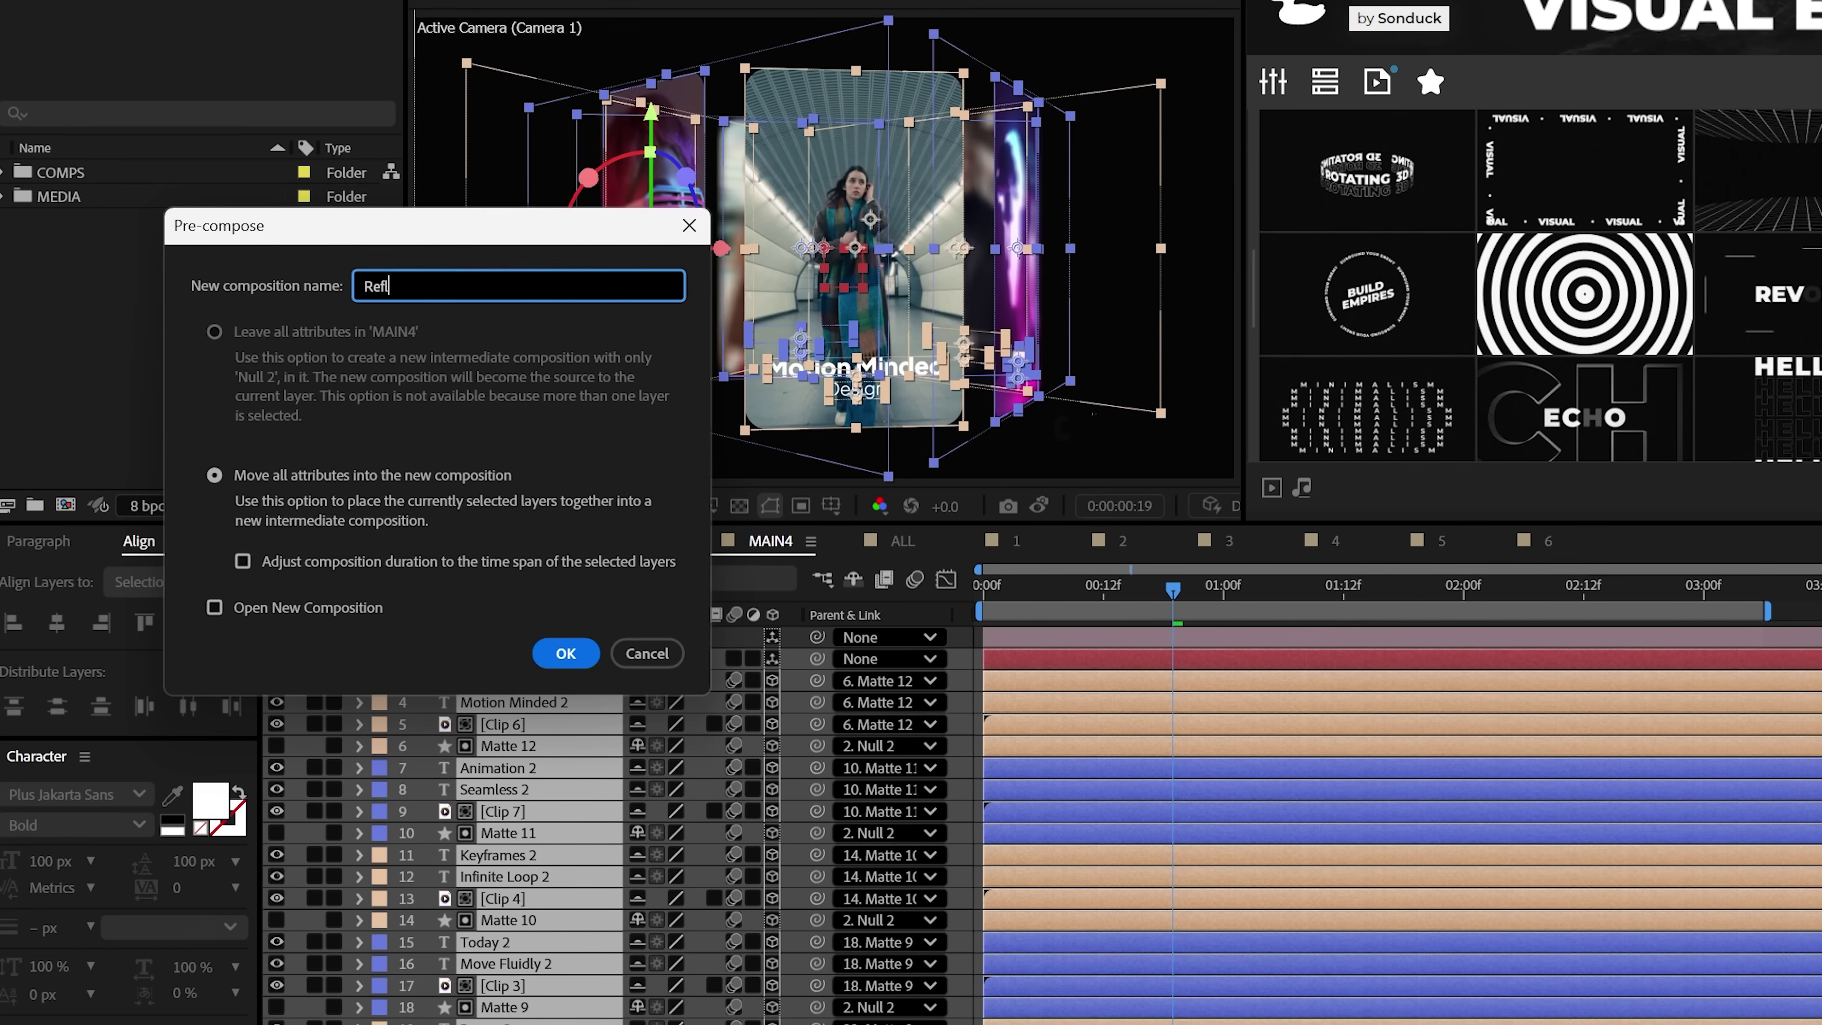
pyautogui.write('ections')
pyautogui.press('Return')
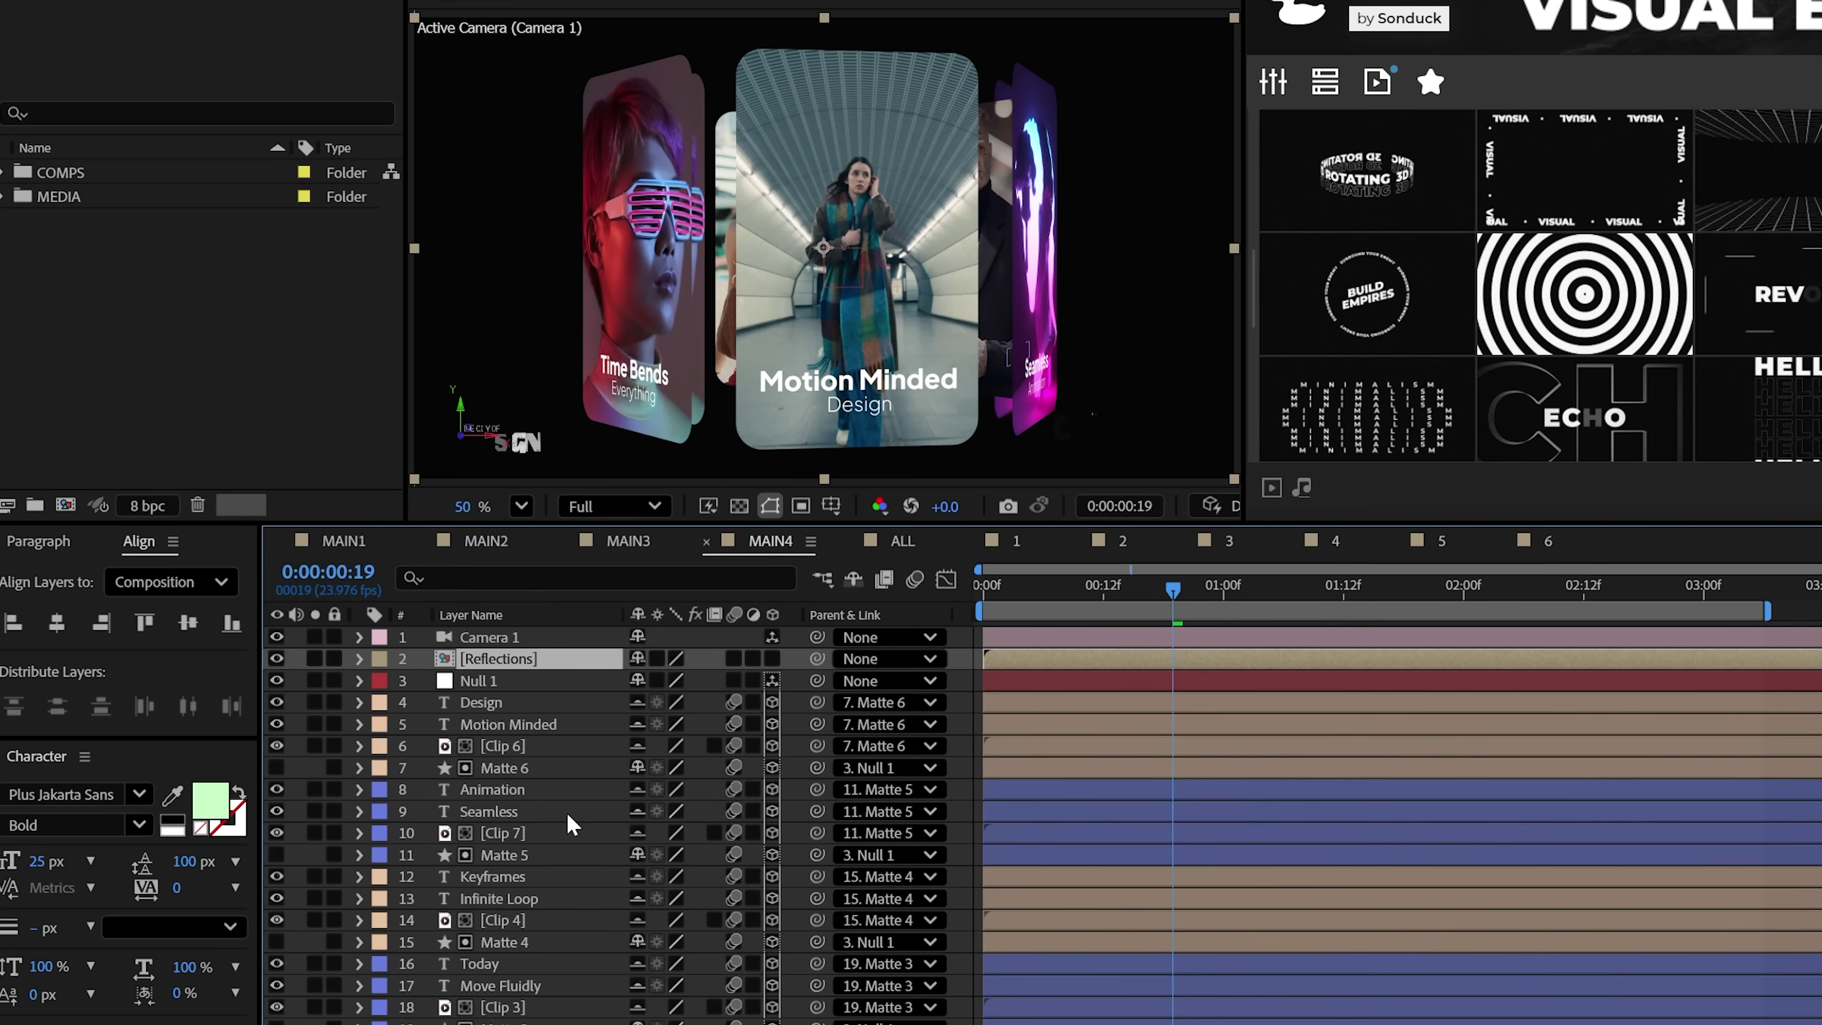
# - Inside the Reflections composition, add an adjustment layer on top and apply Compound Blur to it
pyautogui.doubleClick(486, 658)
pyautogui.rightClick(305, 637)
pyautogui.moveTo(467, 654)
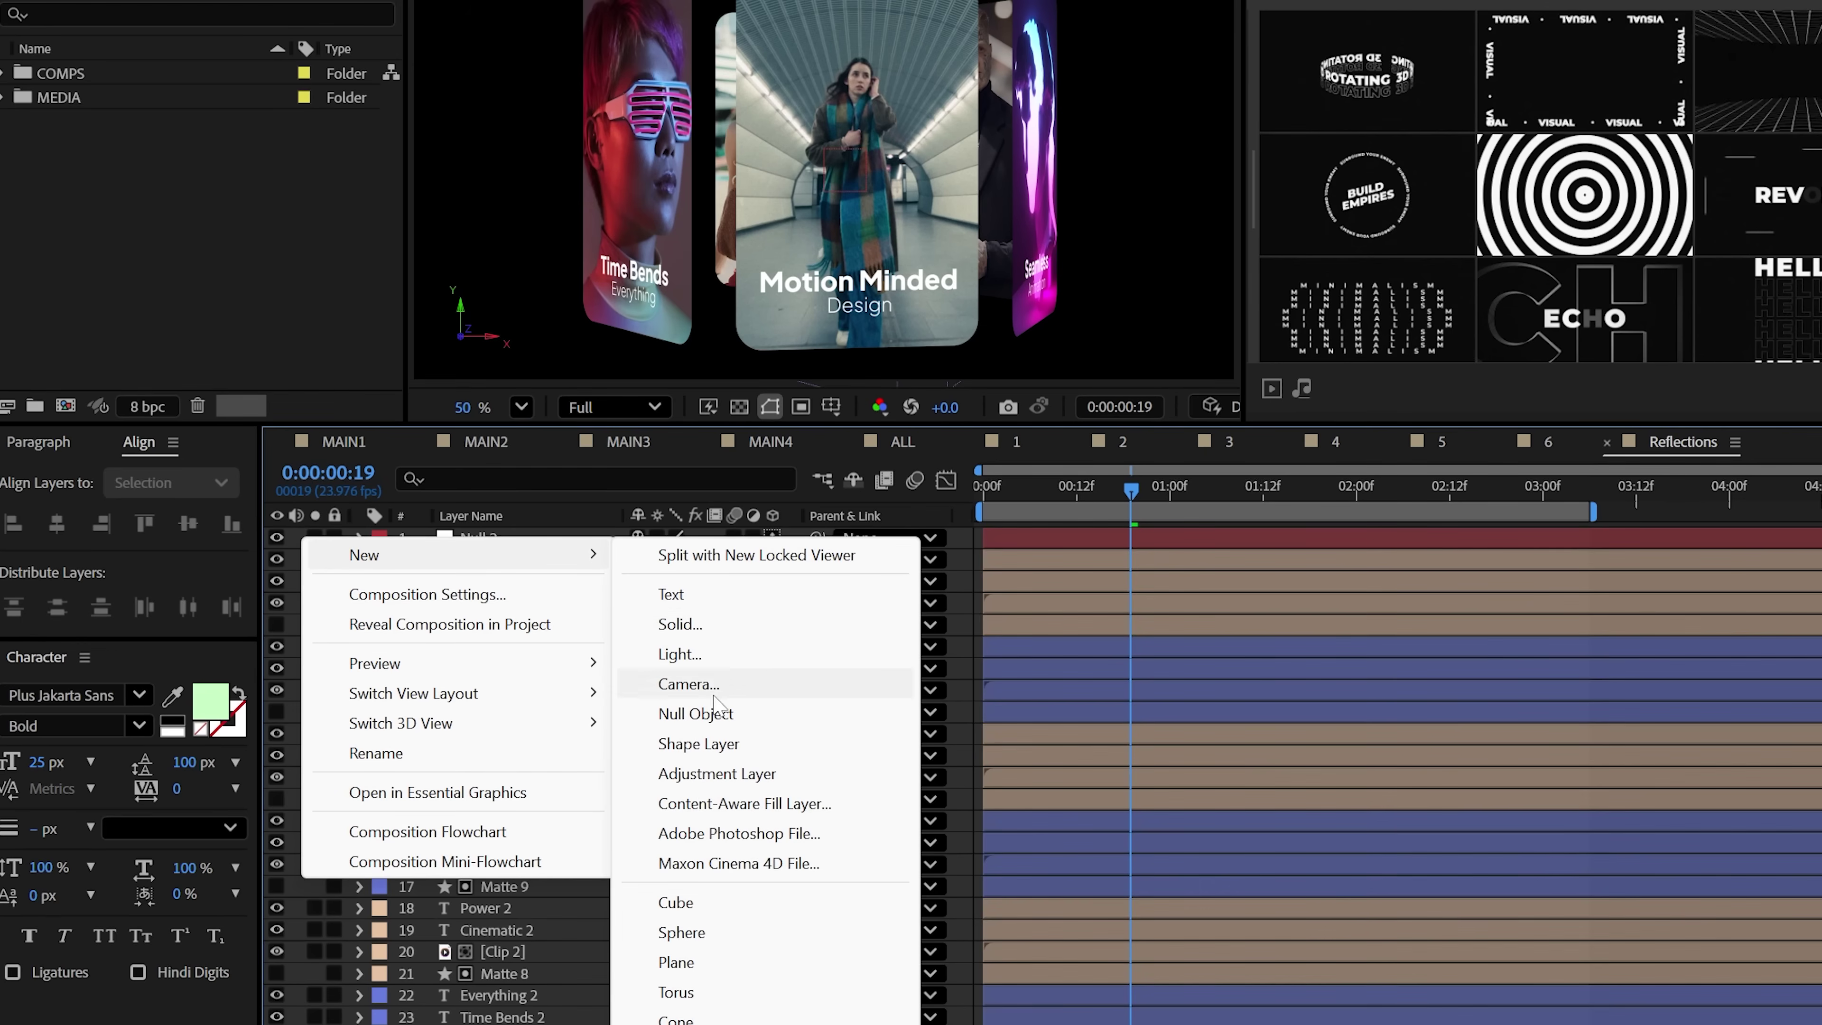
pyautogui.click(710, 778)
pyautogui.write('Compound')
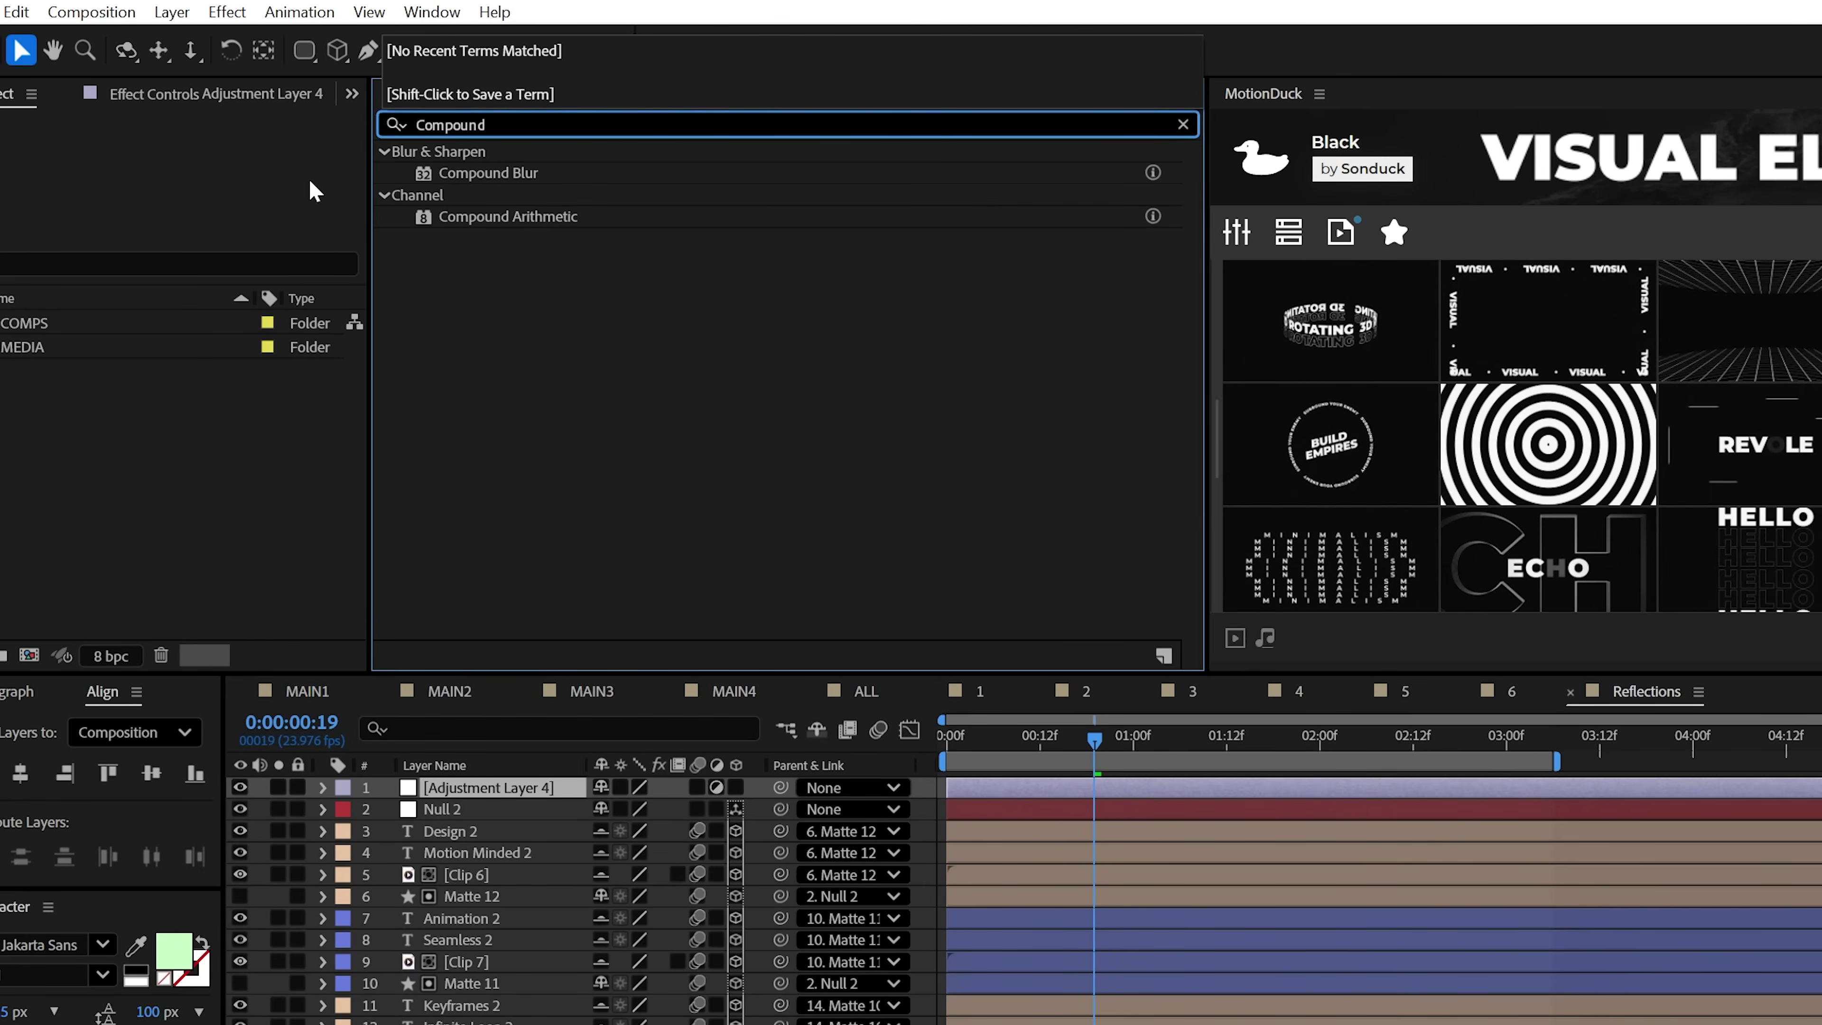
pyautogui.moveTo(474, 174); pyautogui.dragTo(515, 571)
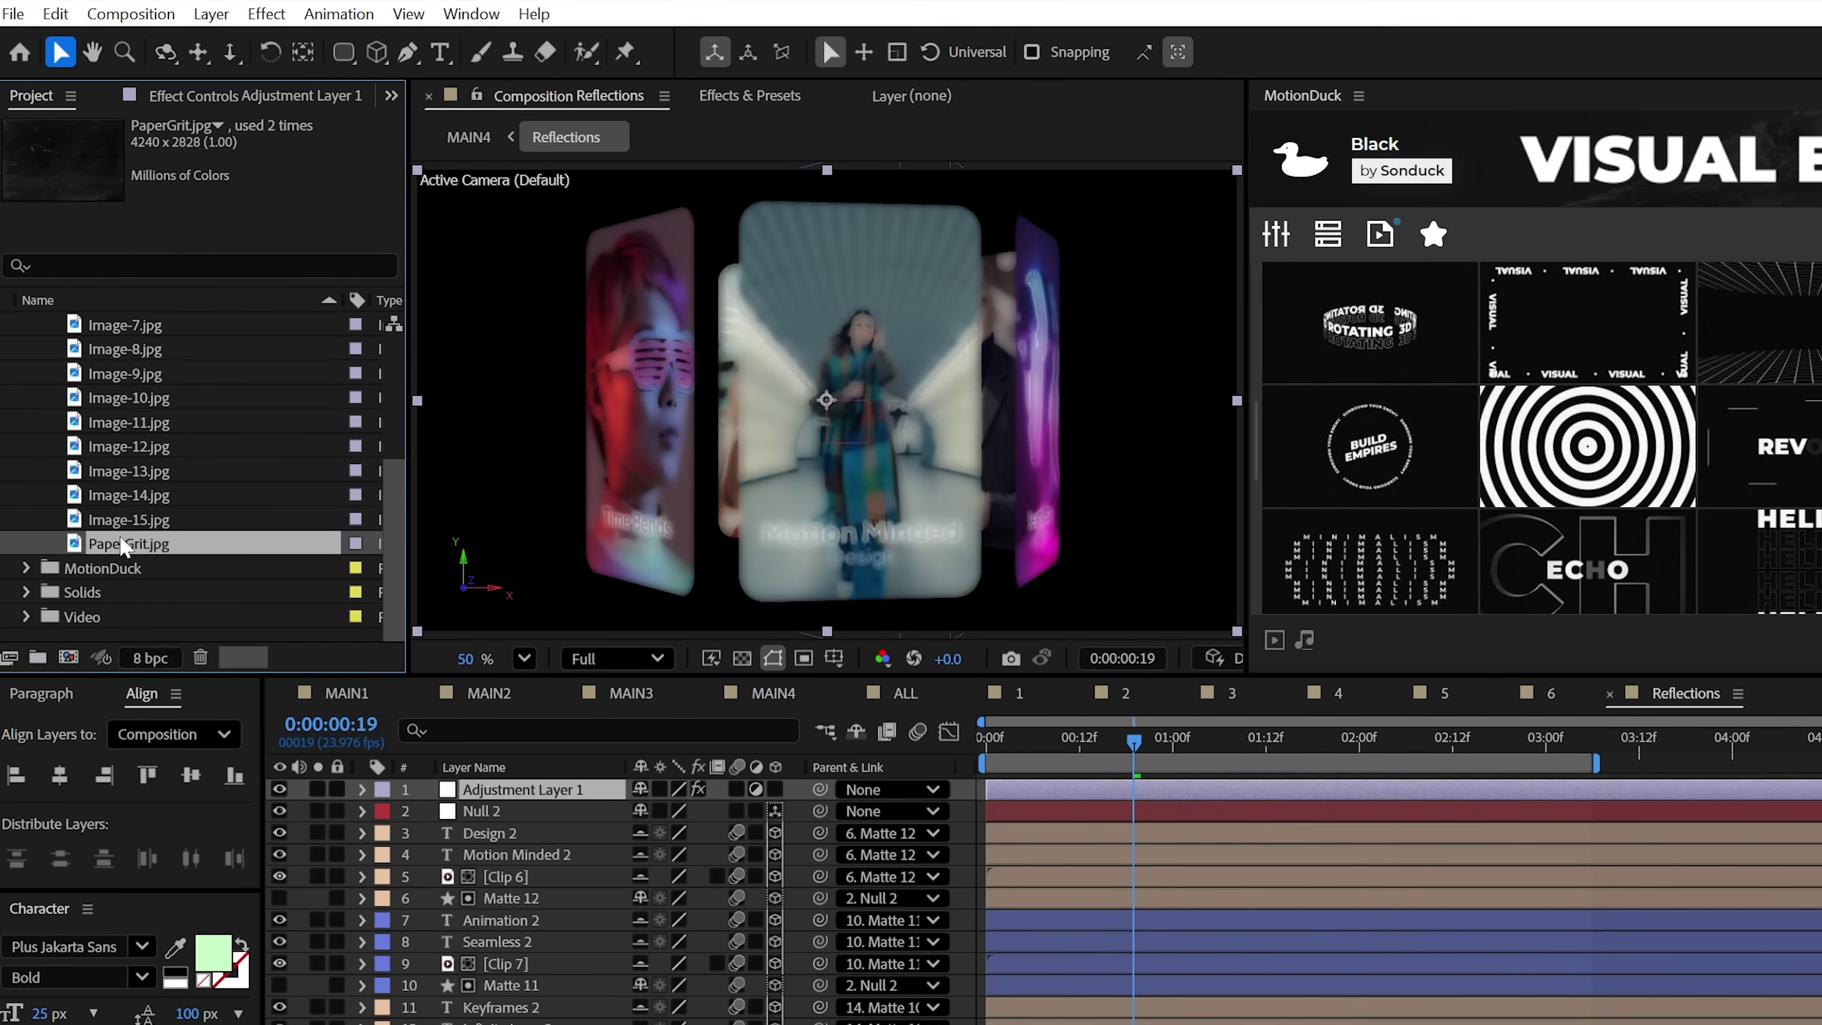
# - Add PaperGrit.jpg as a hidden top layer and use it as the Compound Blur's blur layer with Maximum Blur 84
pyautogui.moveTo(483, 791); pyautogui.dragTo(484, 789)
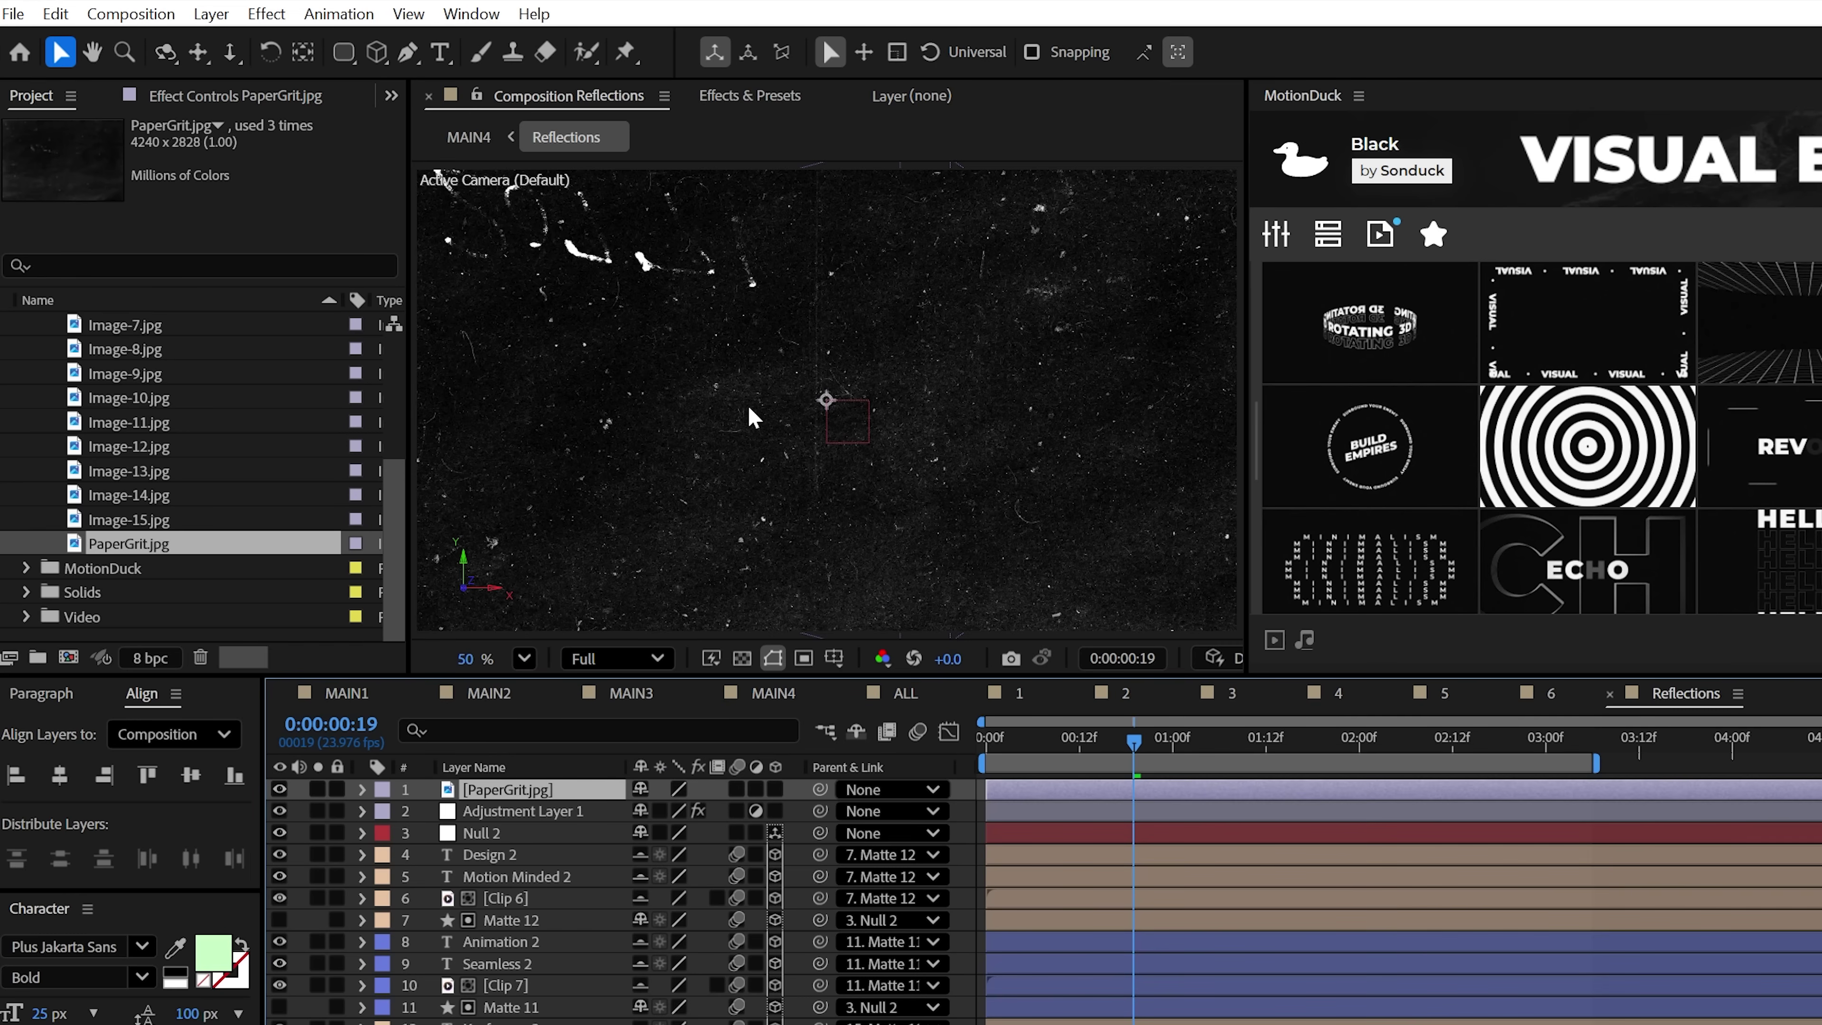
pyautogui.click(279, 790)
pyautogui.click(509, 810)
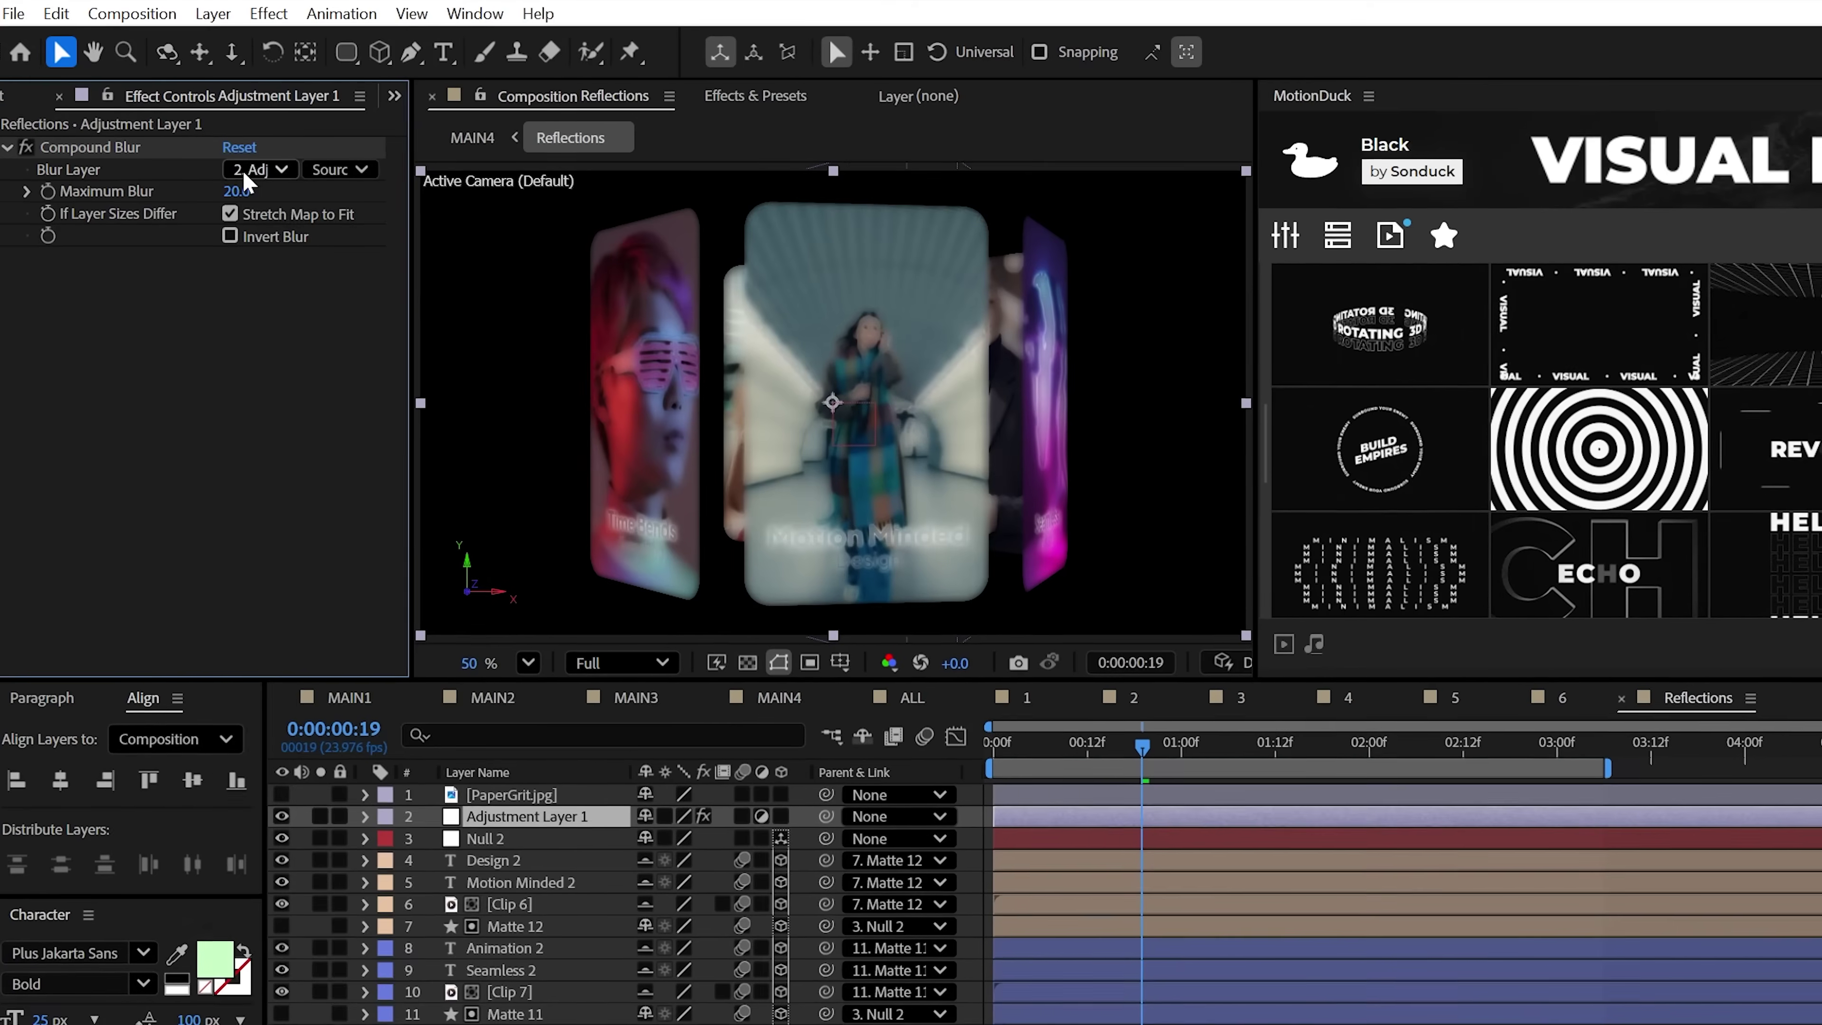
pyautogui.click(258, 168)
pyautogui.click(314, 242)
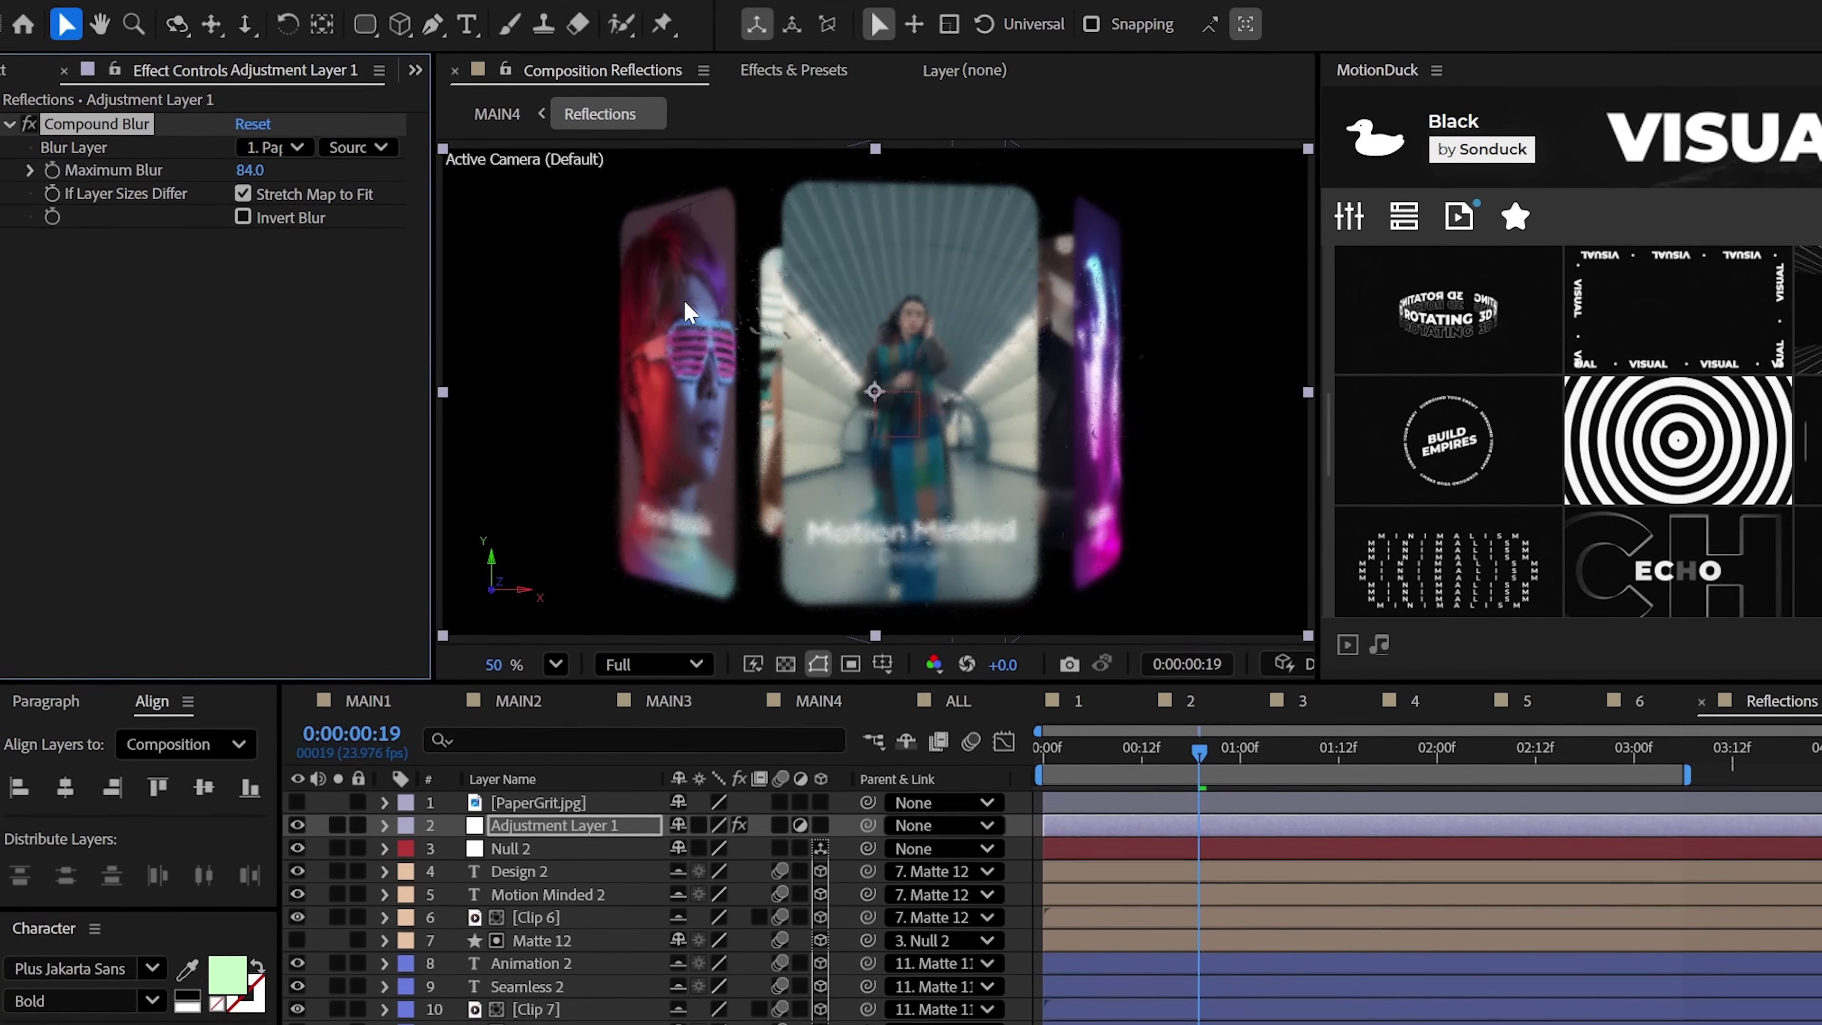
# - In MAIN4, make Reflections a 3D layer with collapsed transformations, and place it directly above Titles with shy layers hidden
pyautogui.click(497, 141)
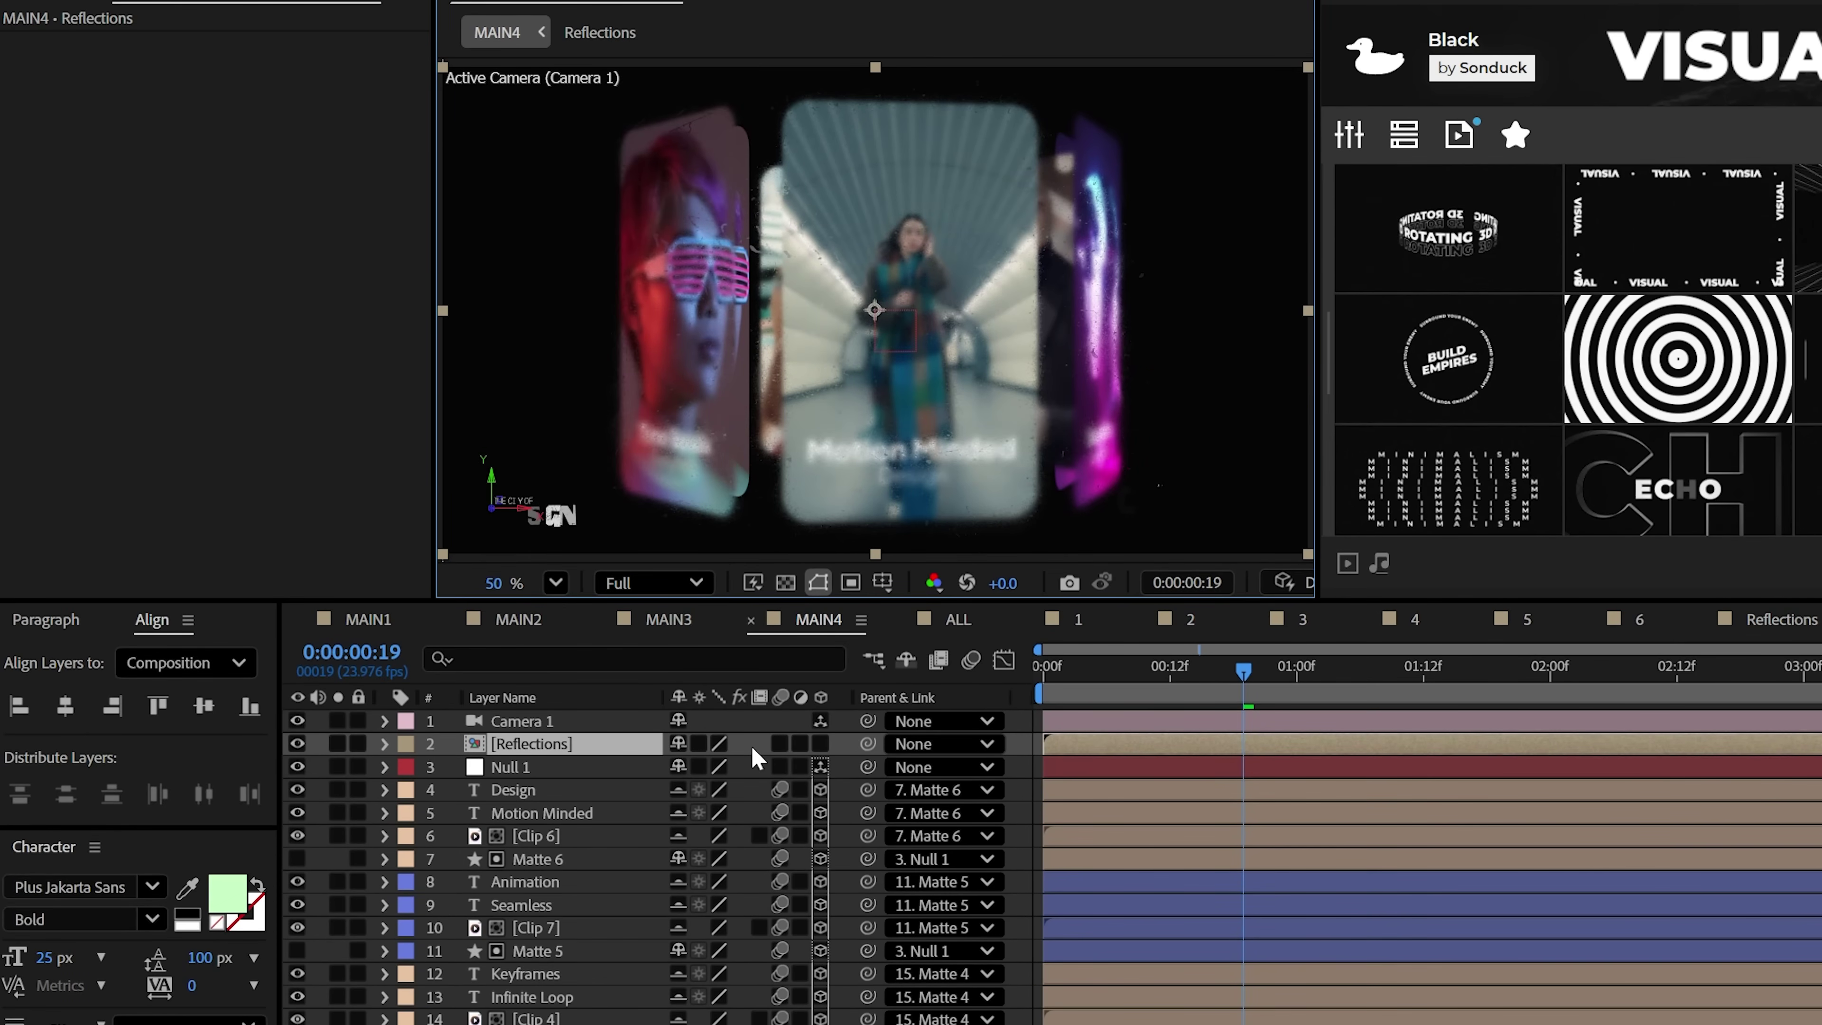
pyautogui.click(820, 746)
pyautogui.click(700, 745)
pyautogui.press('r')
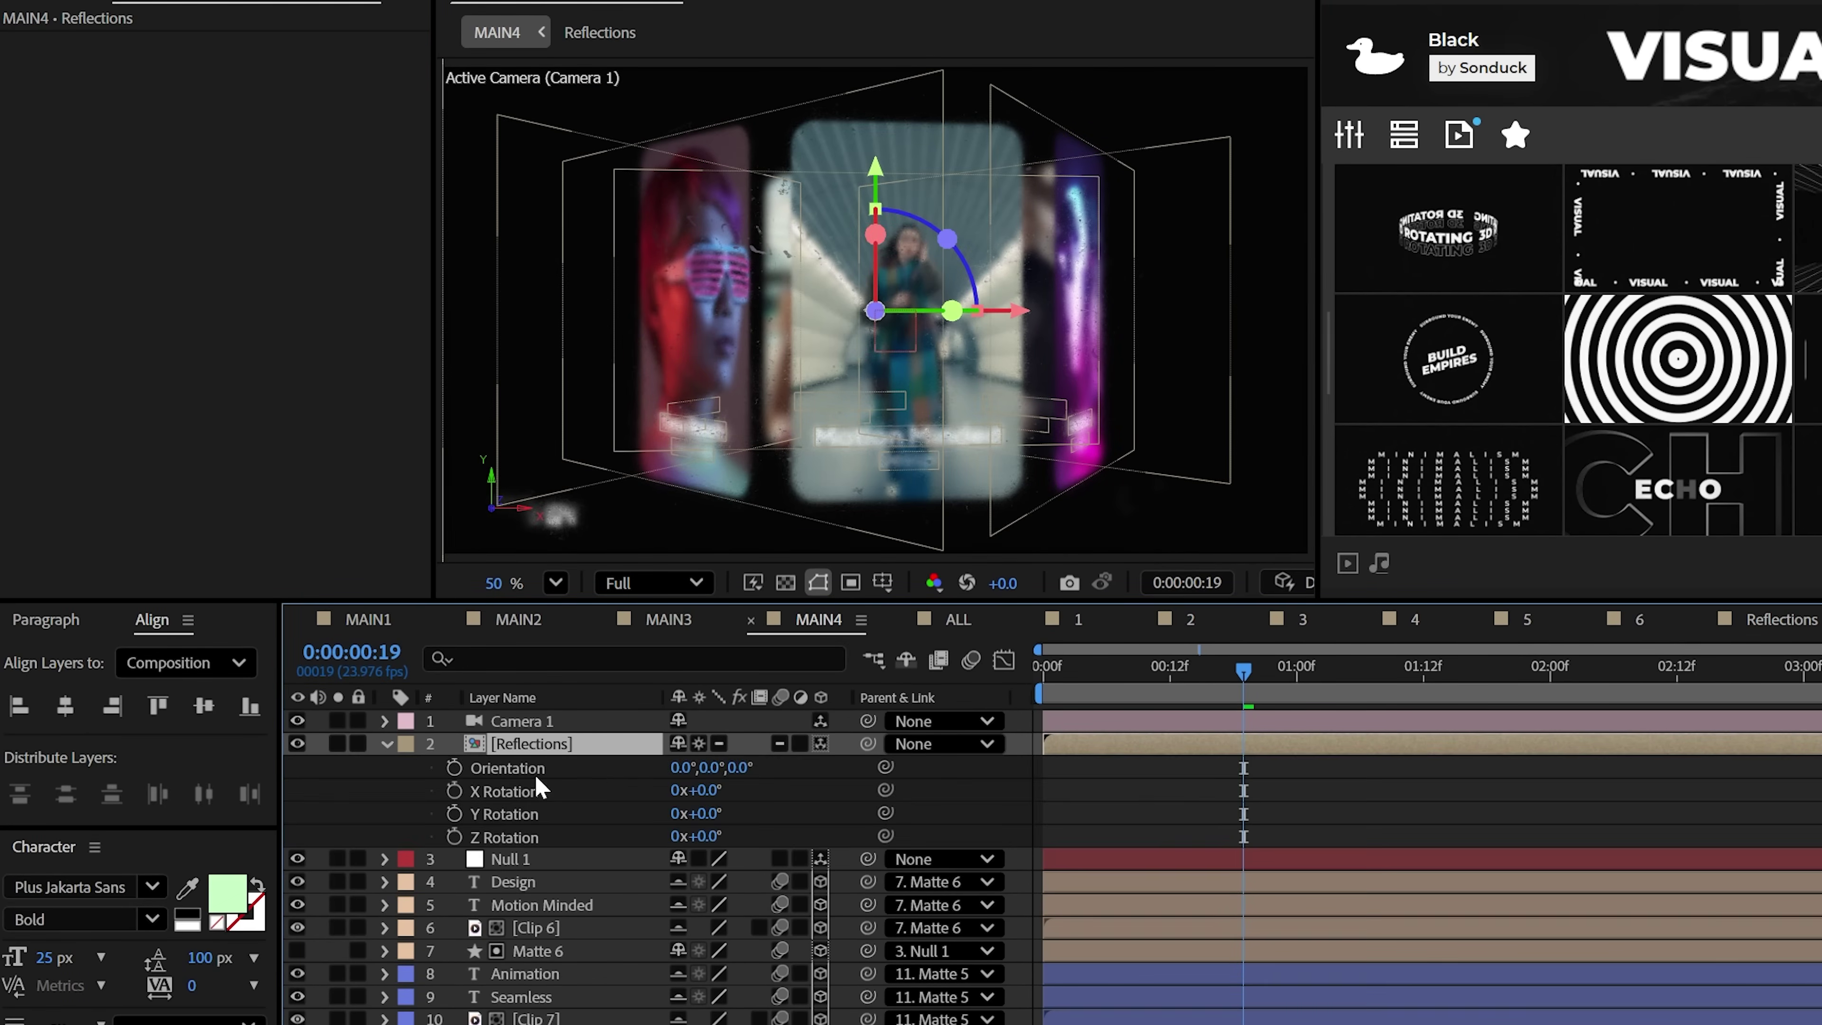
pyautogui.moveTo(532, 742); pyautogui.dragTo(549, 928)
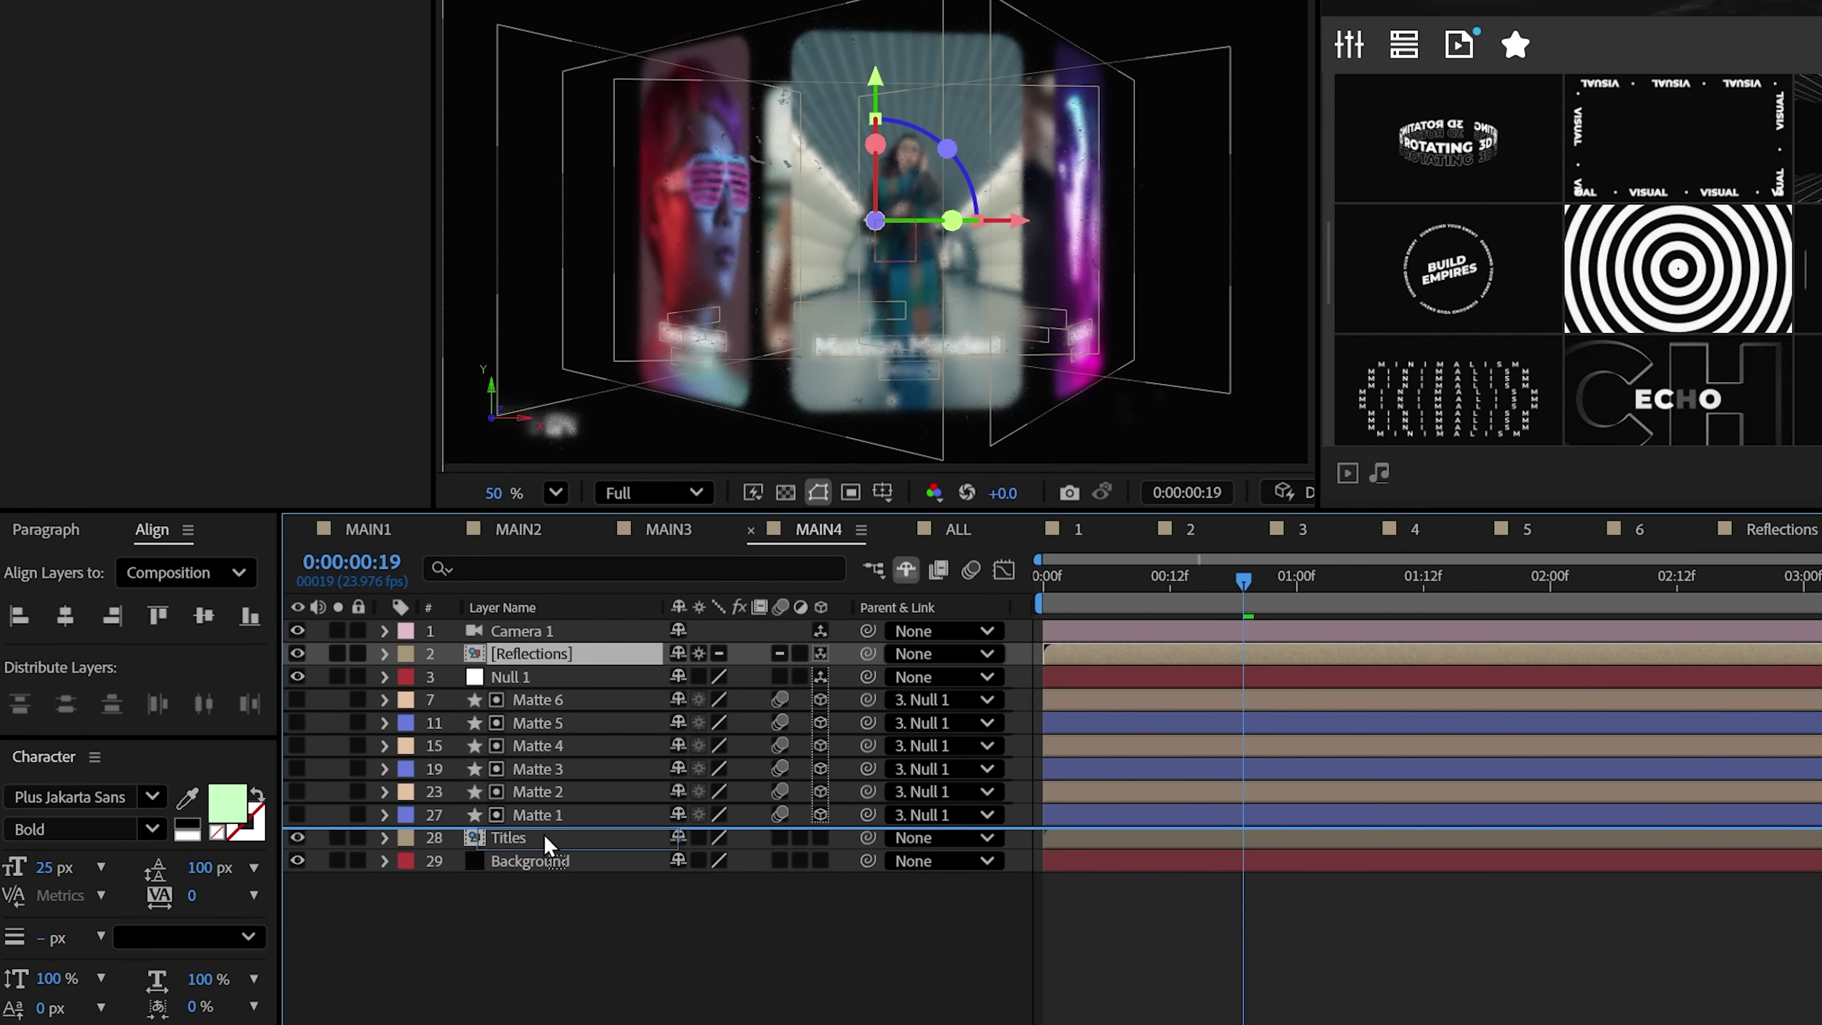
pyautogui.moveTo(544, 835); pyautogui.dragTo(539, 825)
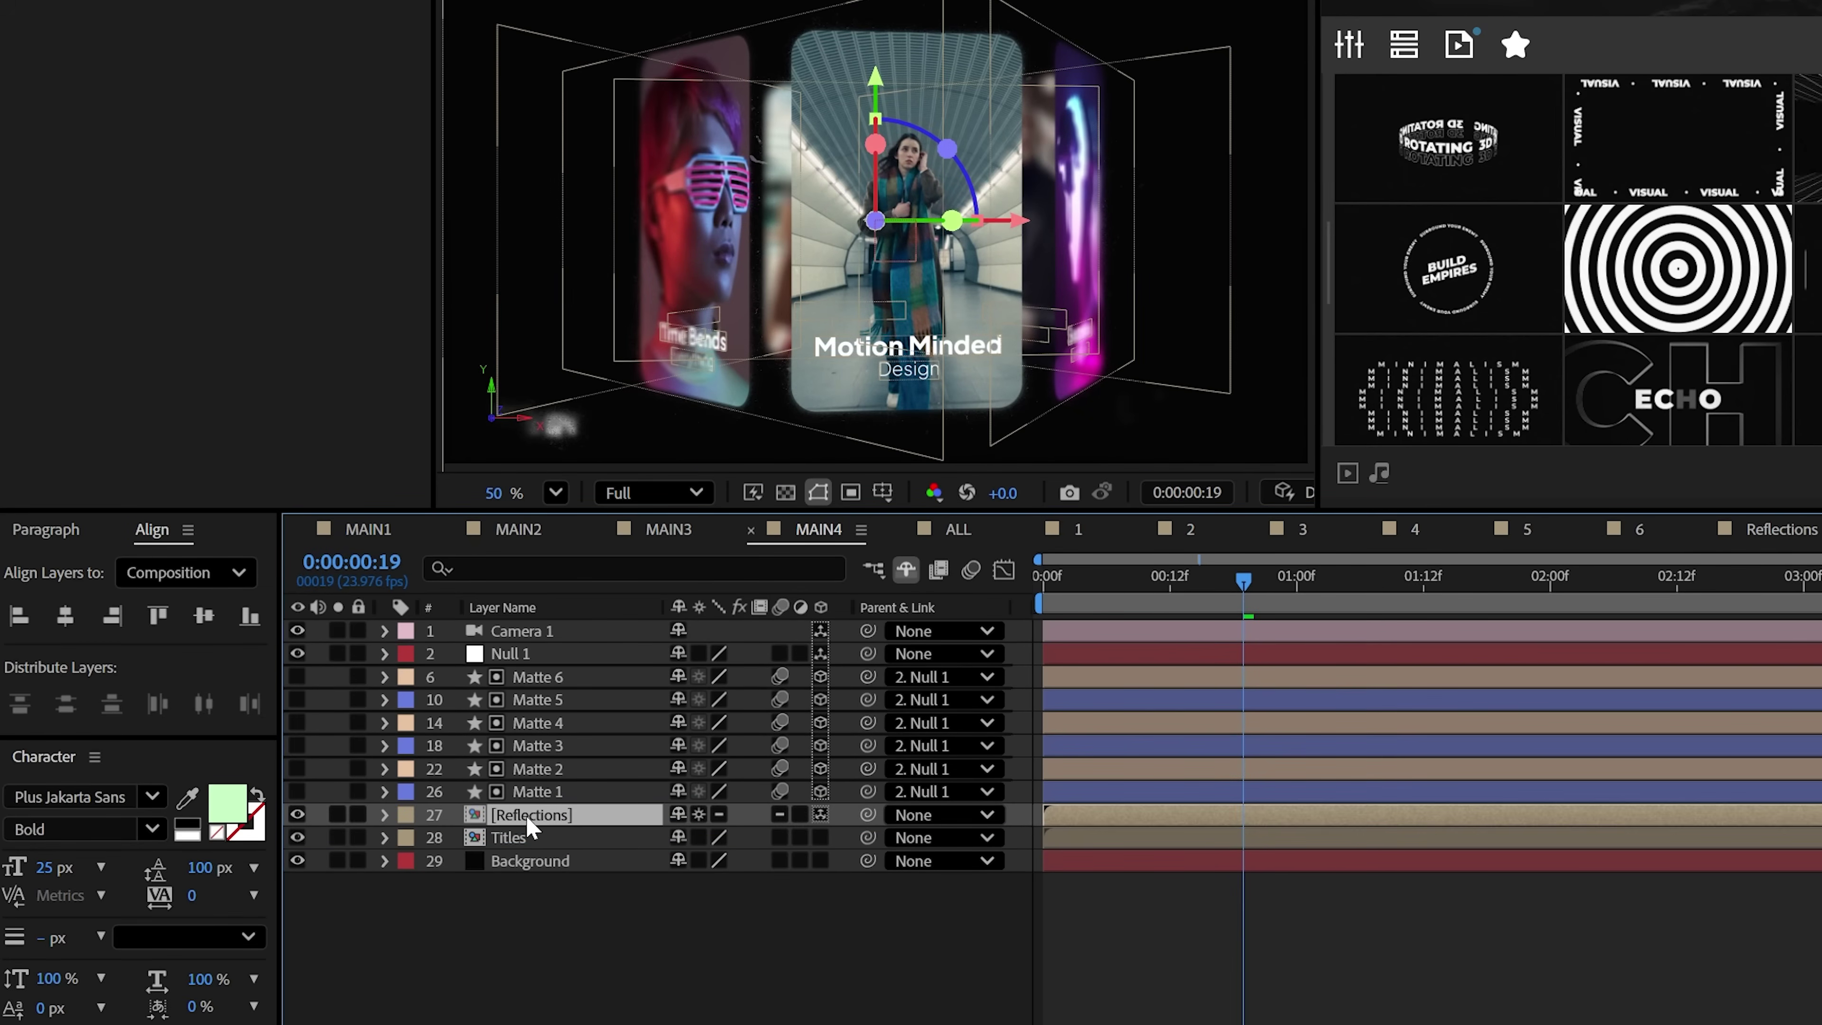
# - Mirror the Reflections layer beneath the cards using a Z Rotation turn, position 960, 1299, 0 and a horizontal flip
pyautogui.press('r')
pyautogui.click(706, 908)
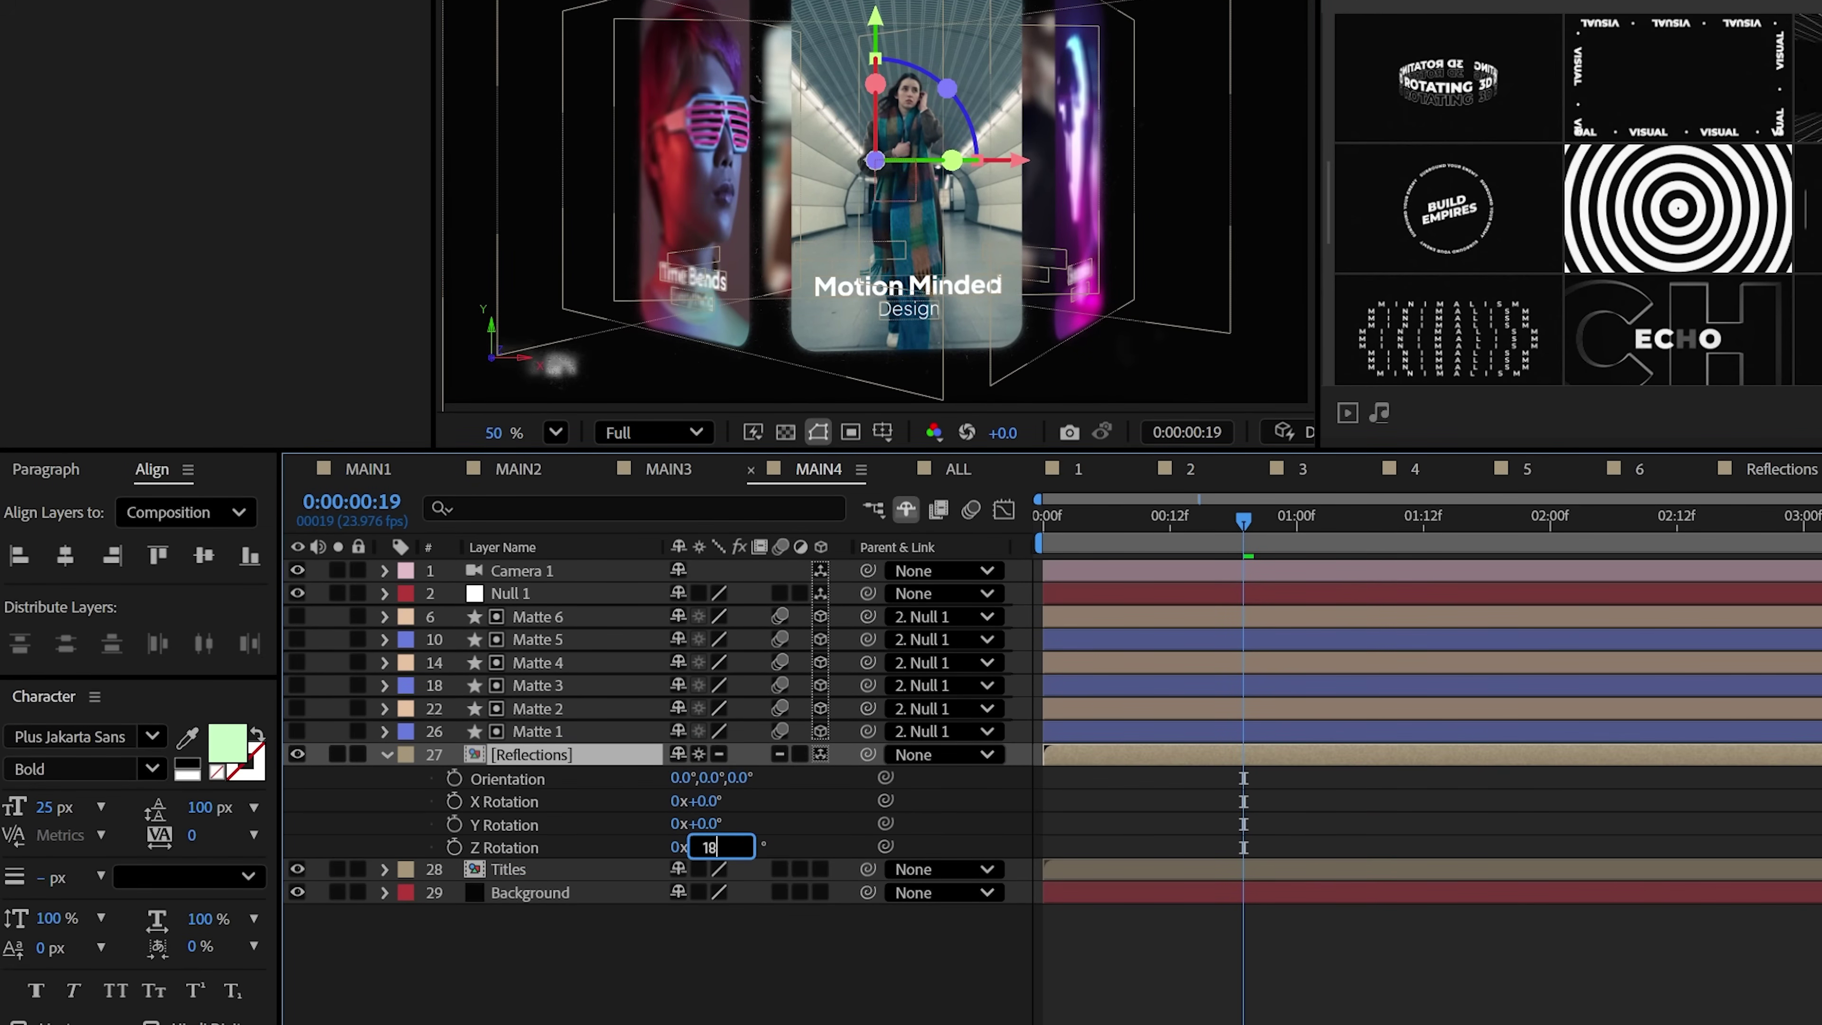
pyautogui.press('p')
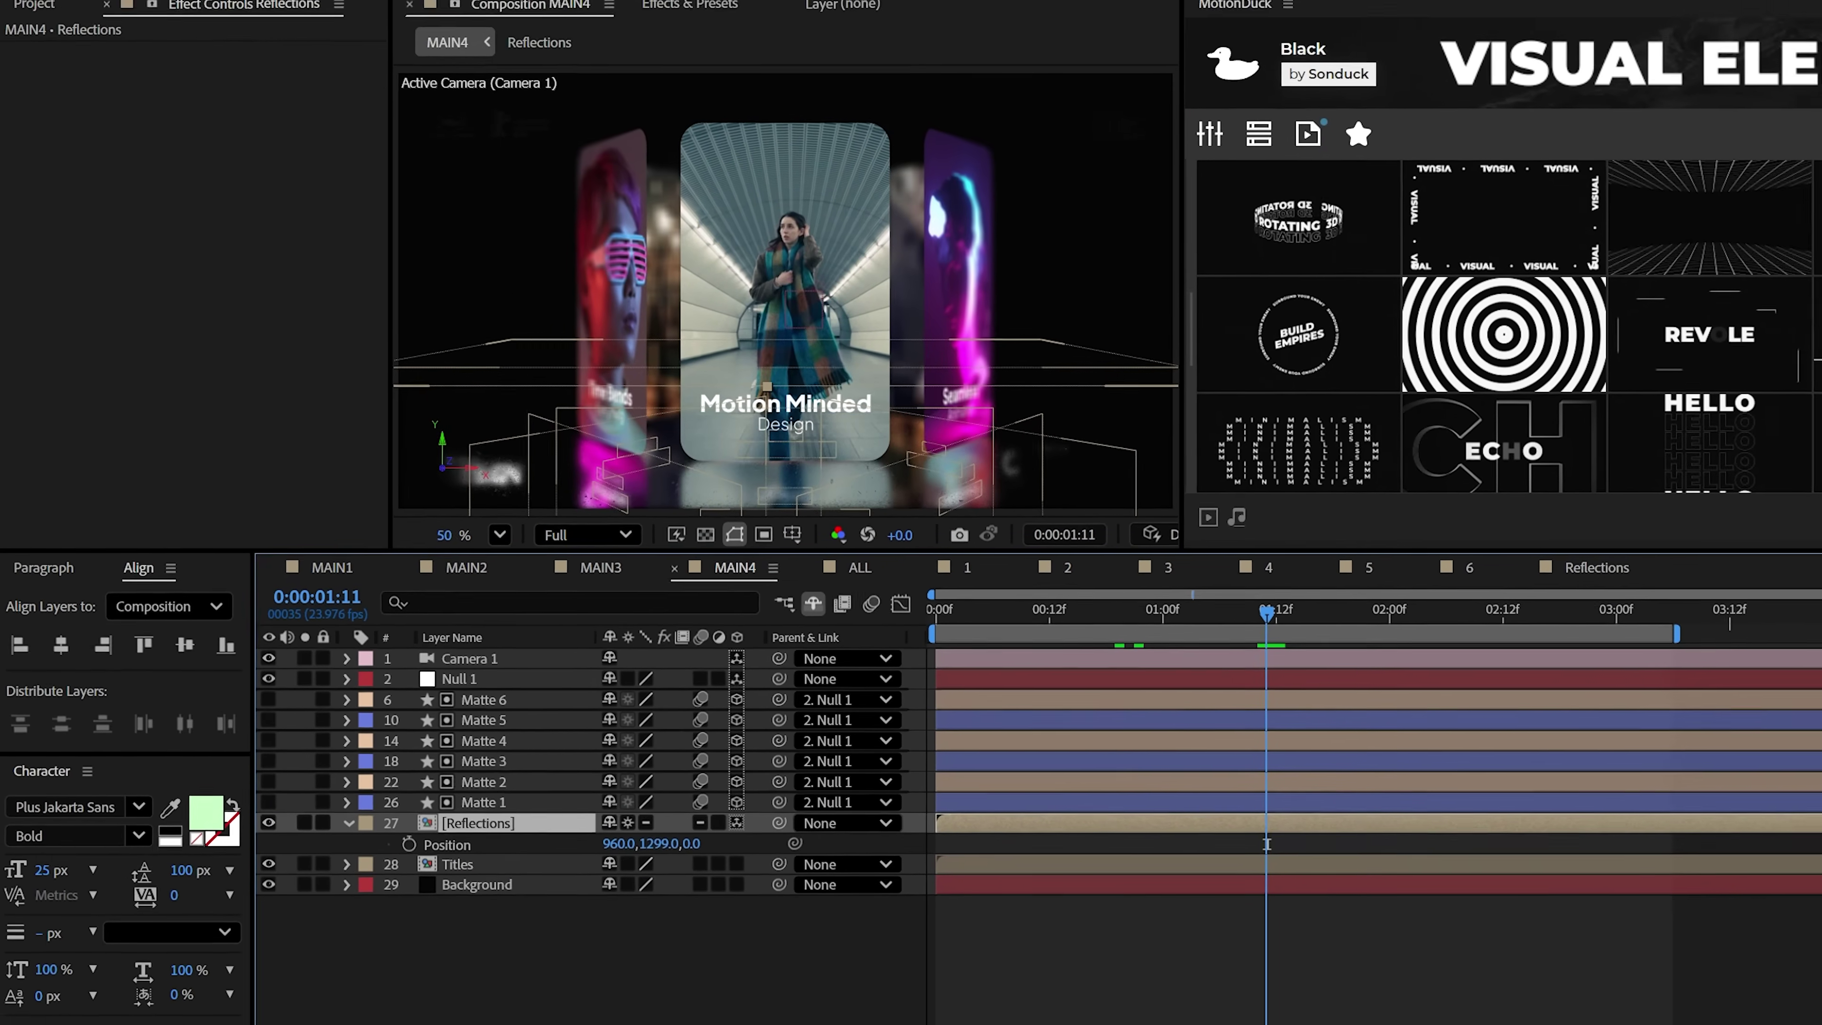
pyautogui.click(193, 13)
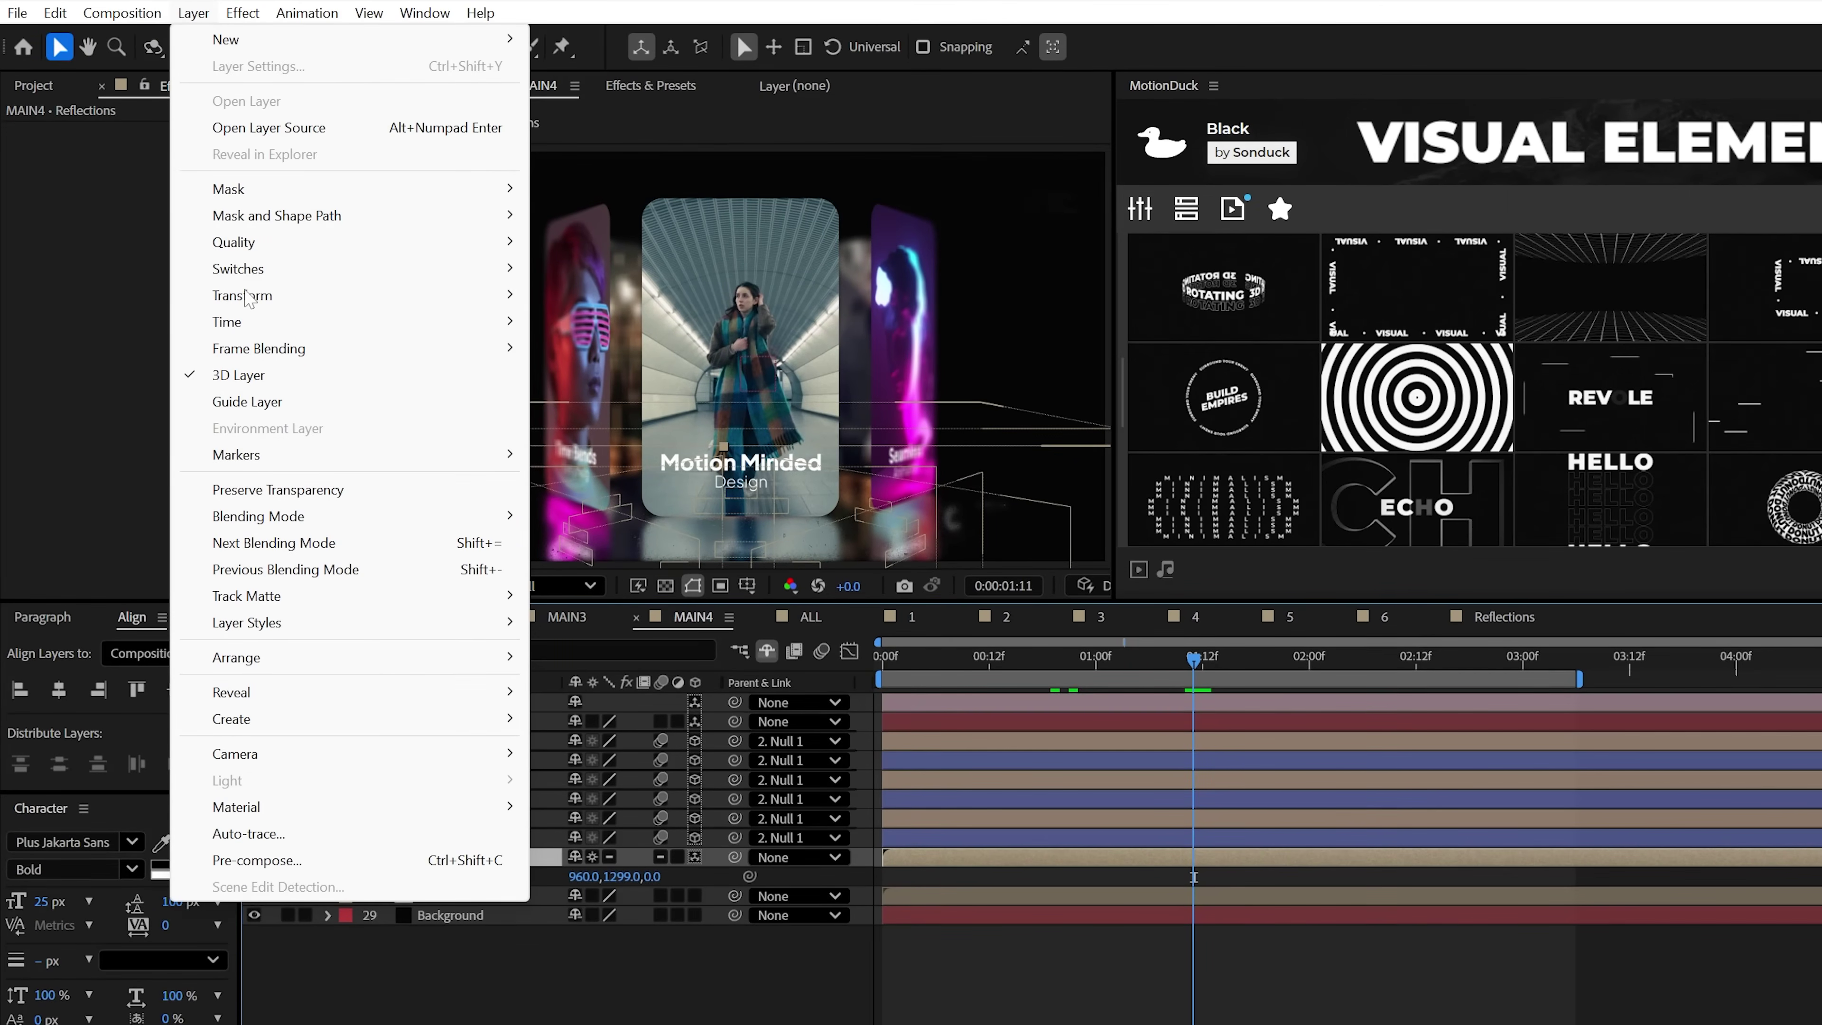
pyautogui.click(608, 504)
# - Find the Linear Wipe transition effect and apply it to the Reflections layer
pyautogui.moveTo(475, 112); pyautogui.dragTo(339, 111)
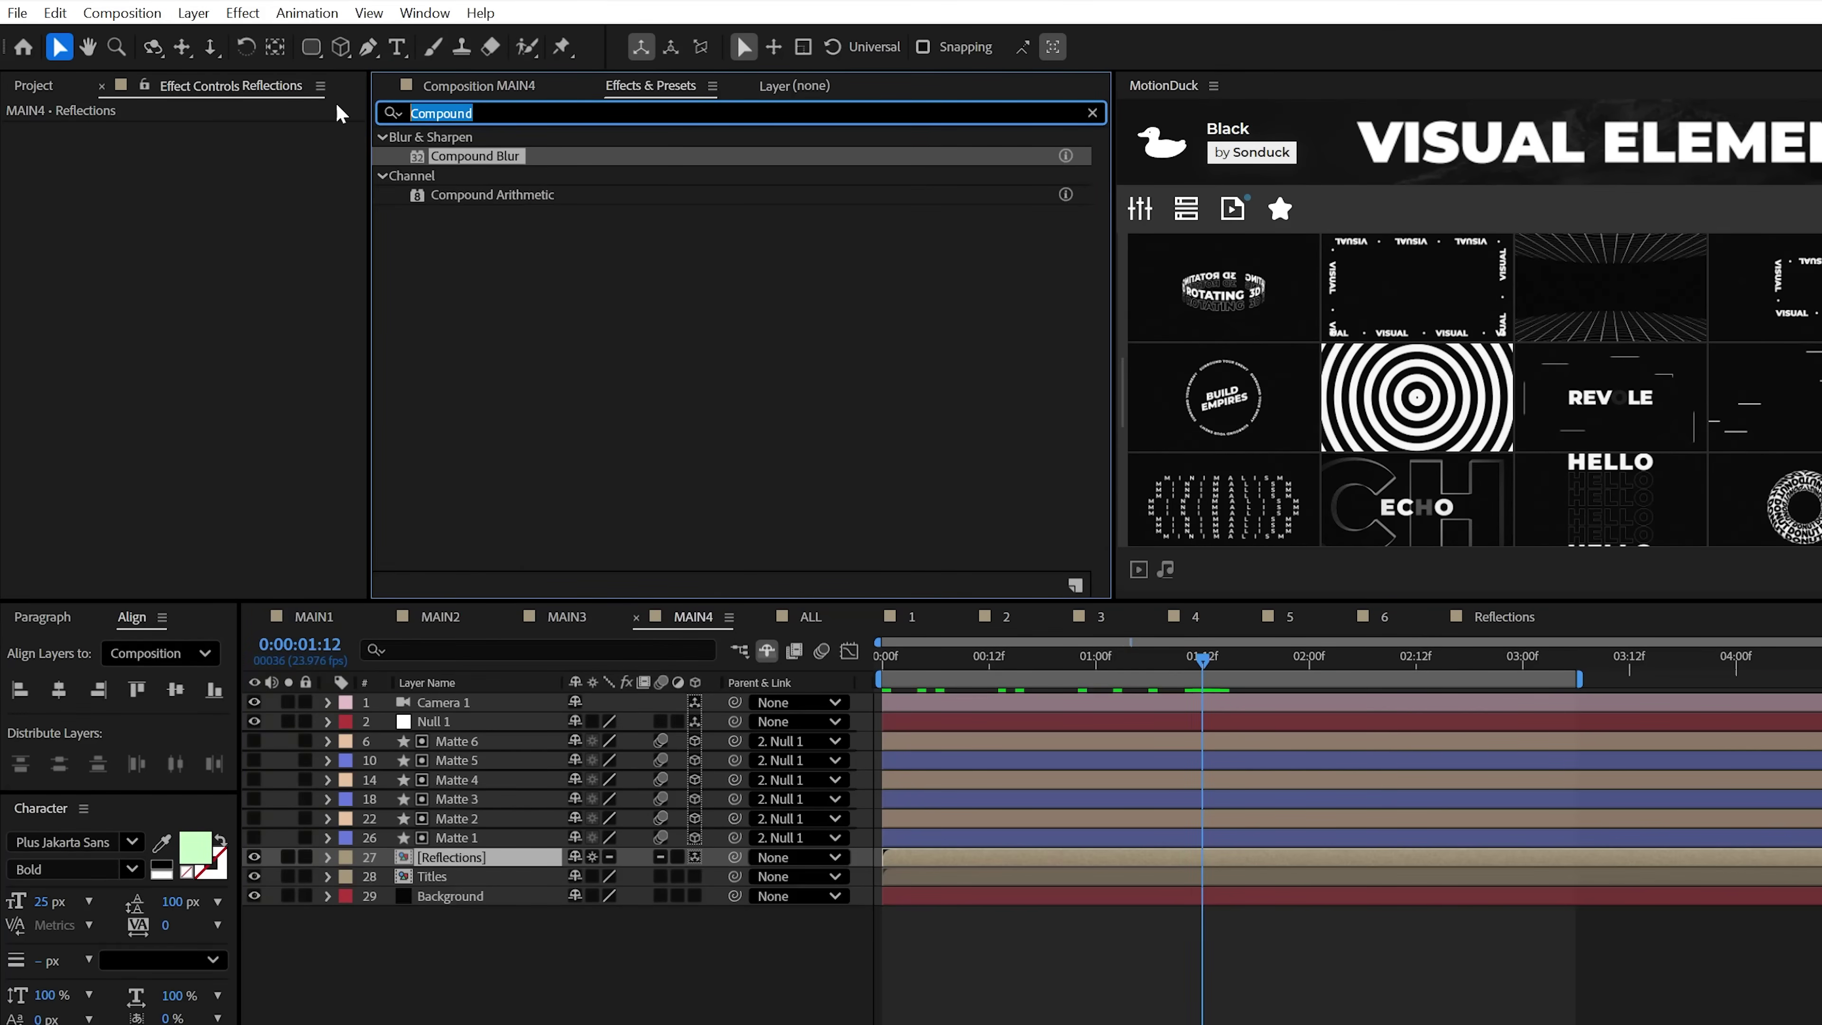
pyautogui.write('Linear')
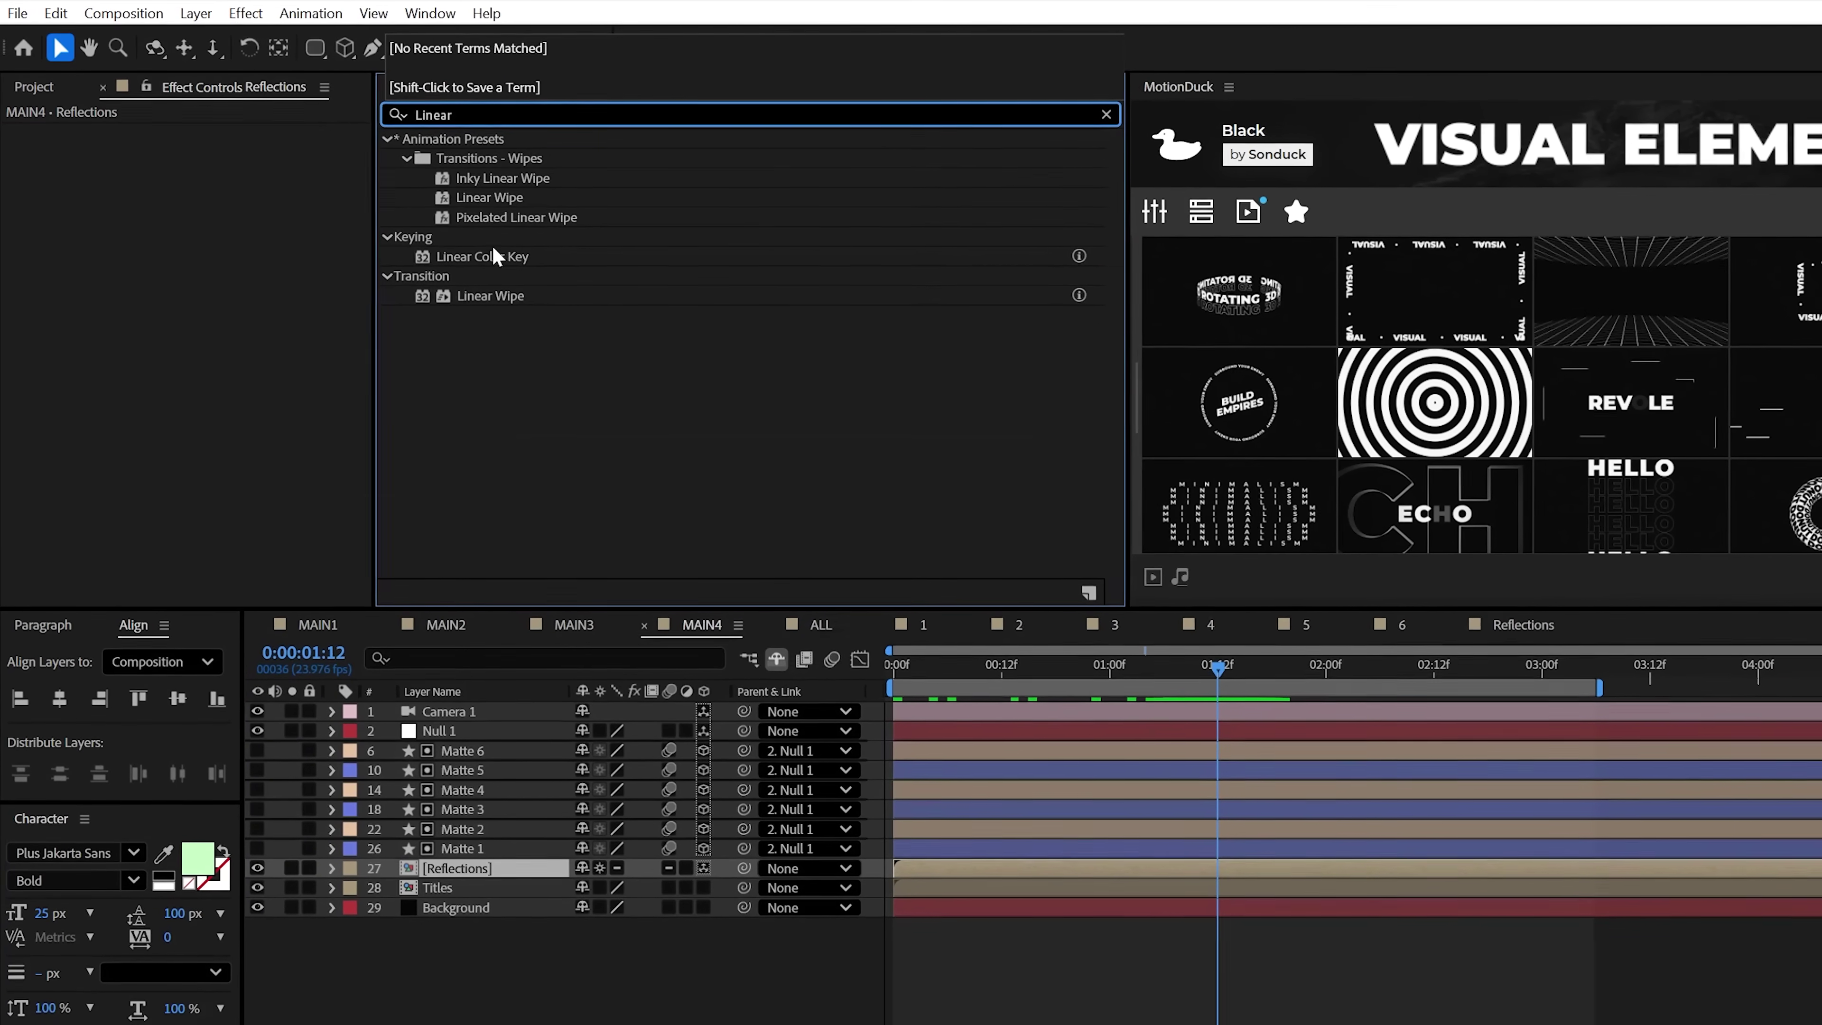
pyautogui.moveTo(491, 296); pyautogui.dragTo(483, 912)
pyautogui.moveTo(482, 912); pyautogui.dragTo(459, 870)
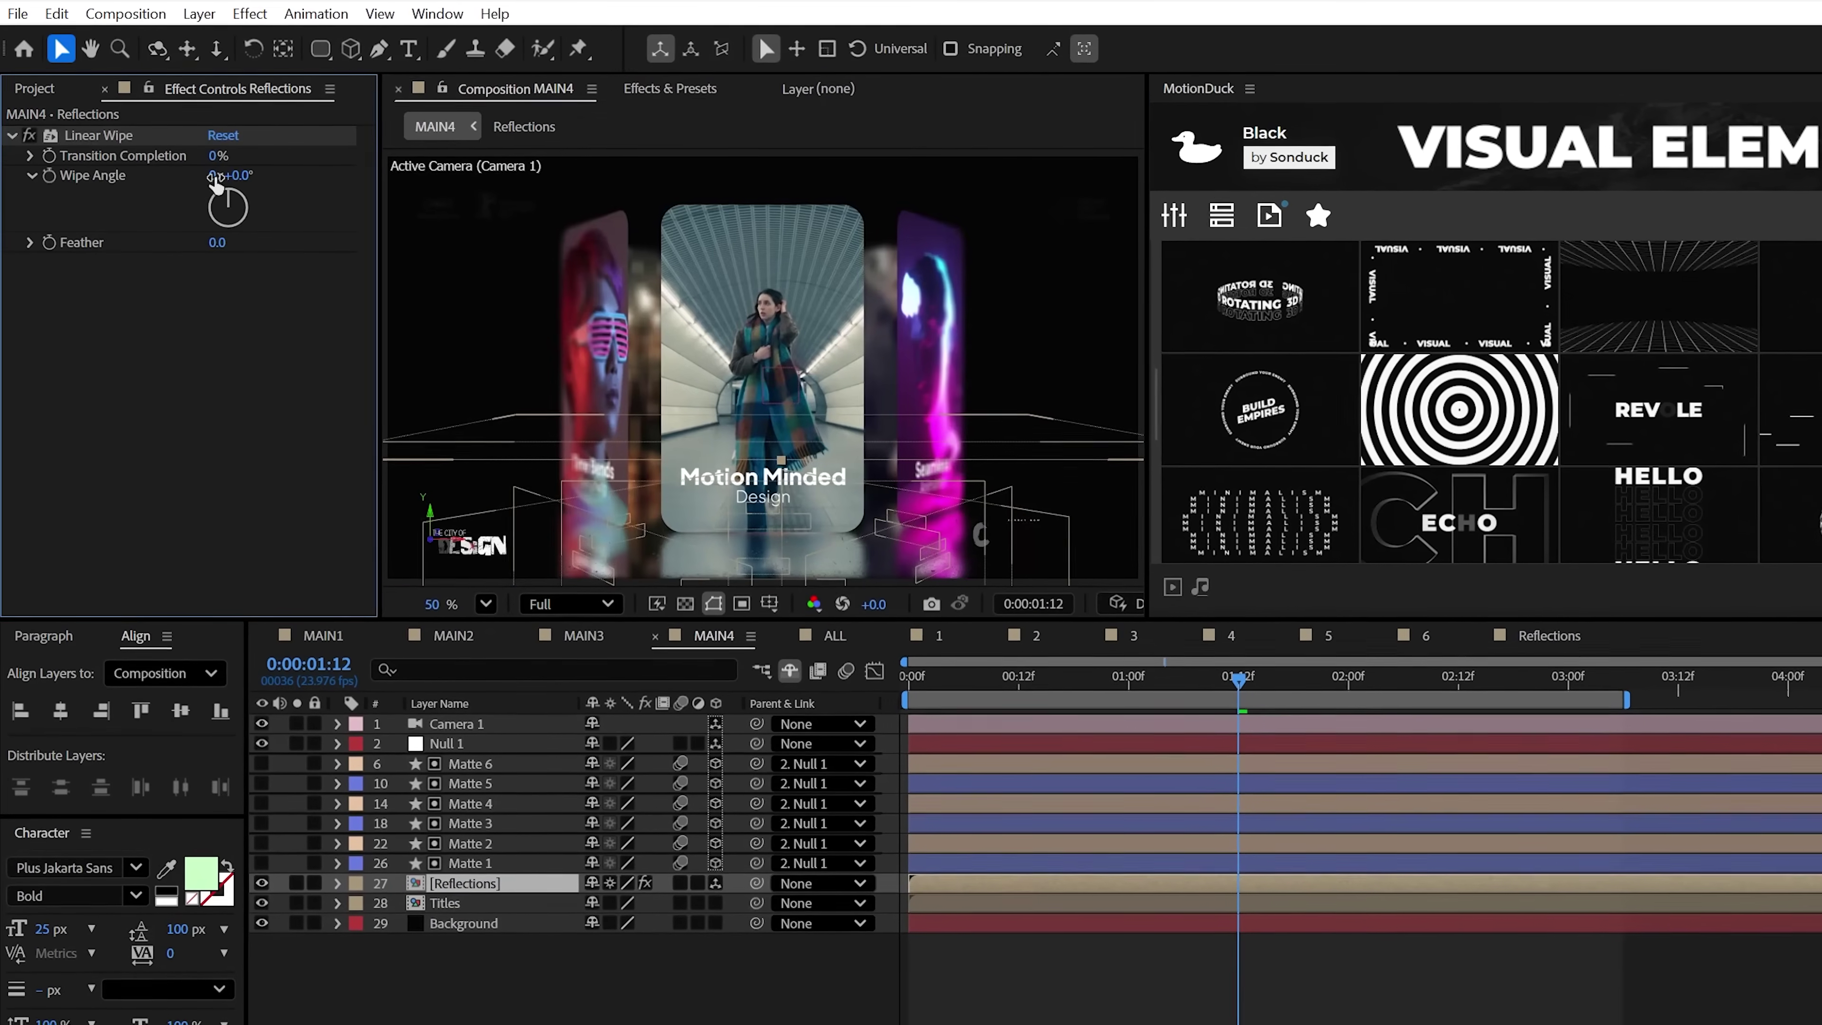
# - Set the Reflections layer's Linear Wipe to 13% Transition Completion, a Wipe Angle of 0° and a Feather of 204
pyautogui.moveTo(217, 175); pyautogui.dragTo(152, 175)
pyautogui.moveTo(217, 154); pyautogui.dragTo(227, 154)
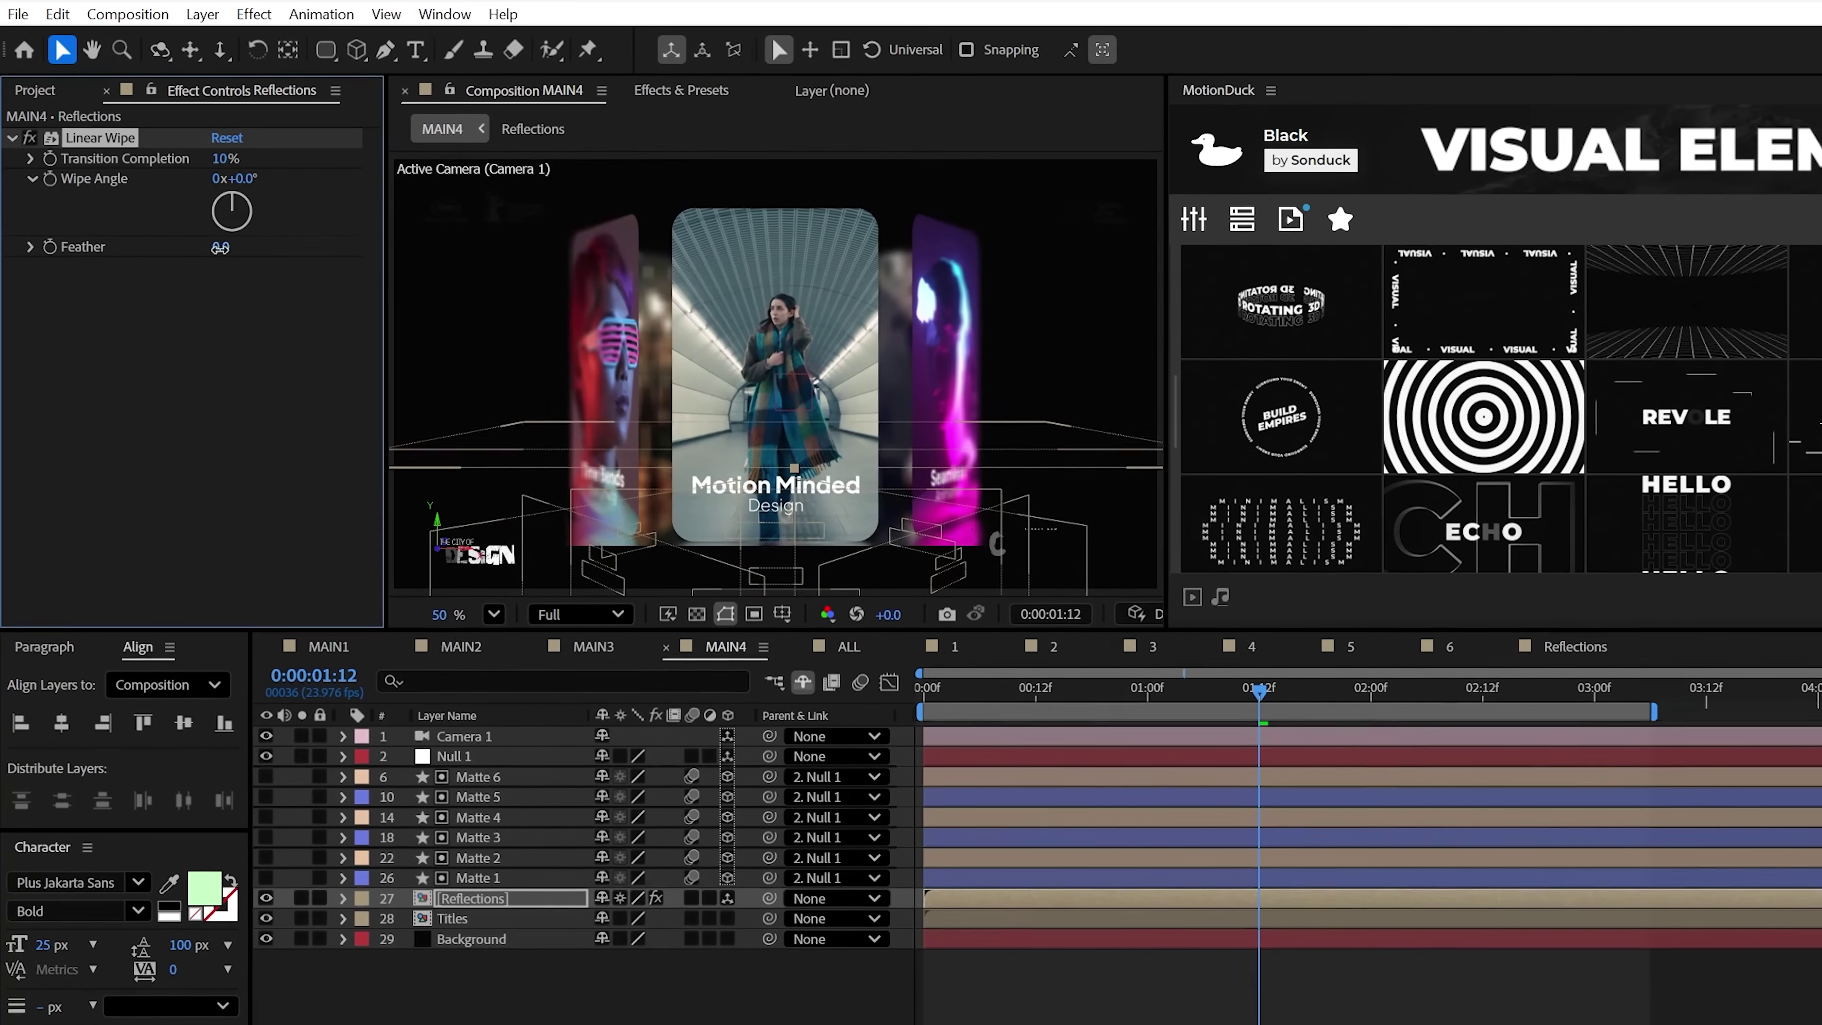
pyautogui.moveTo(220, 248); pyautogui.dragTo(367, 248)
pyautogui.click(219, 159)
pyautogui.write('13')
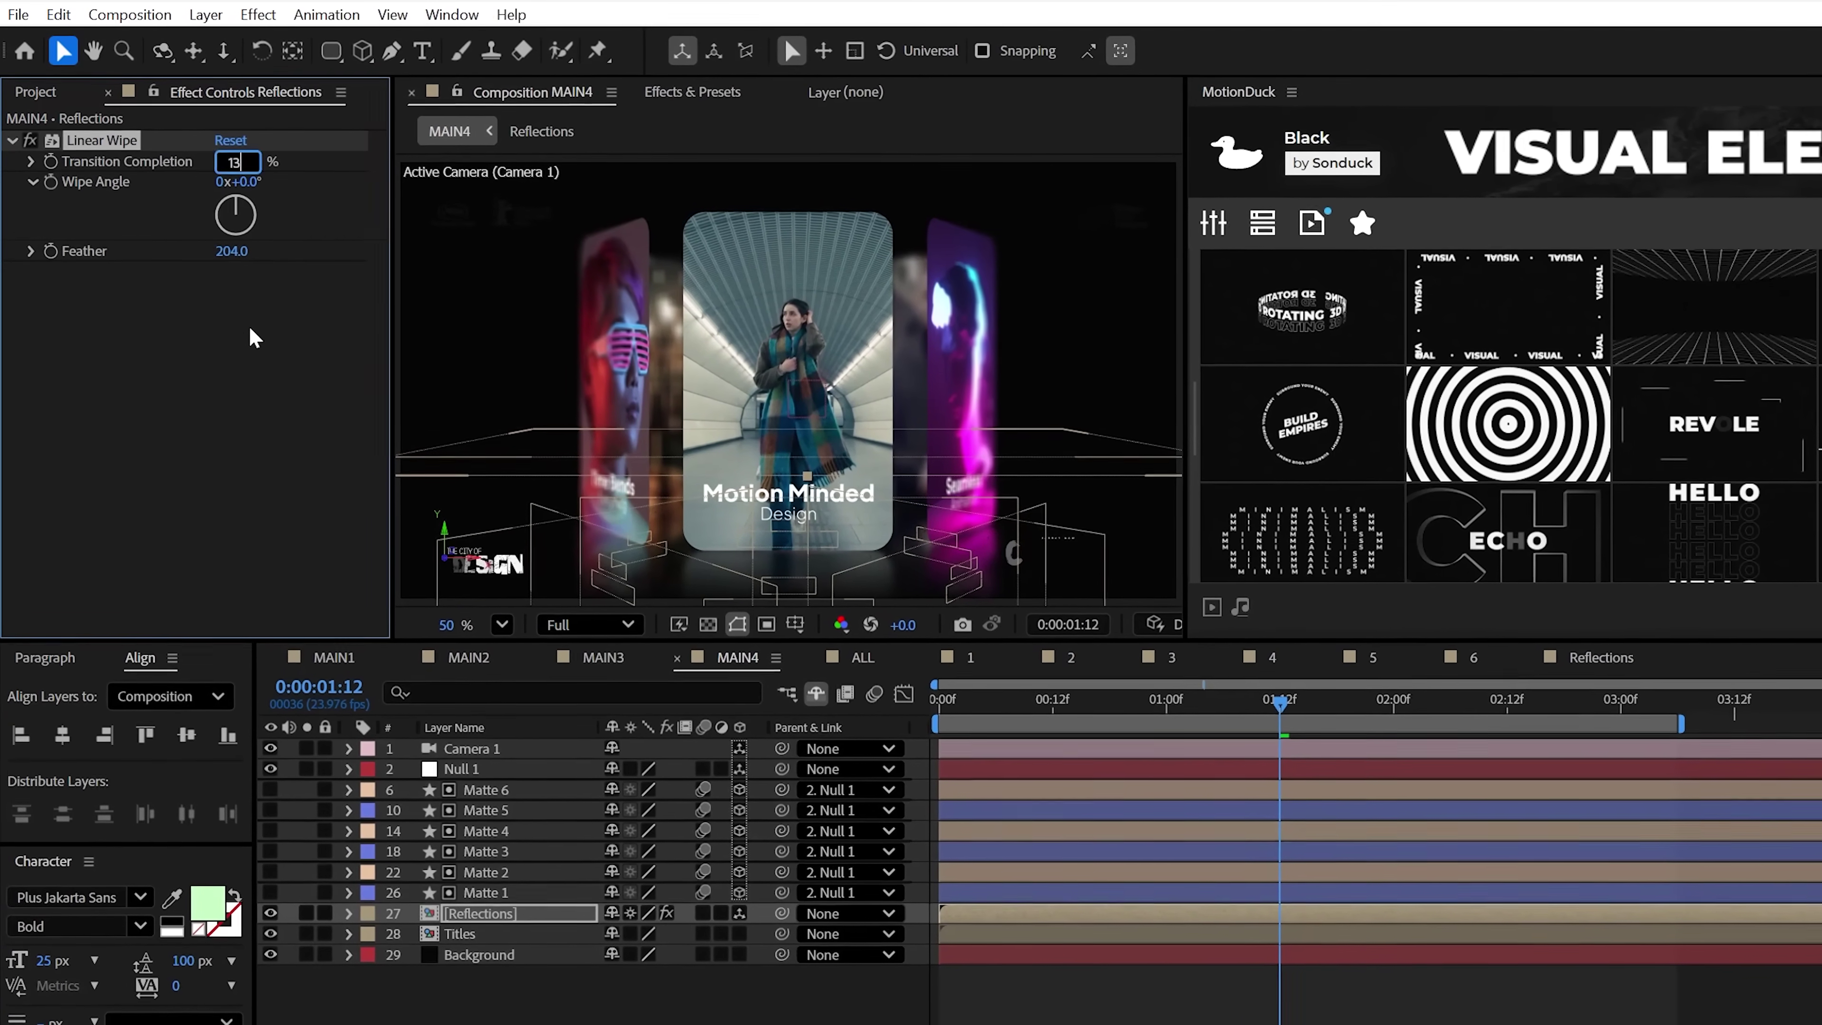
pyautogui.click(247, 335)
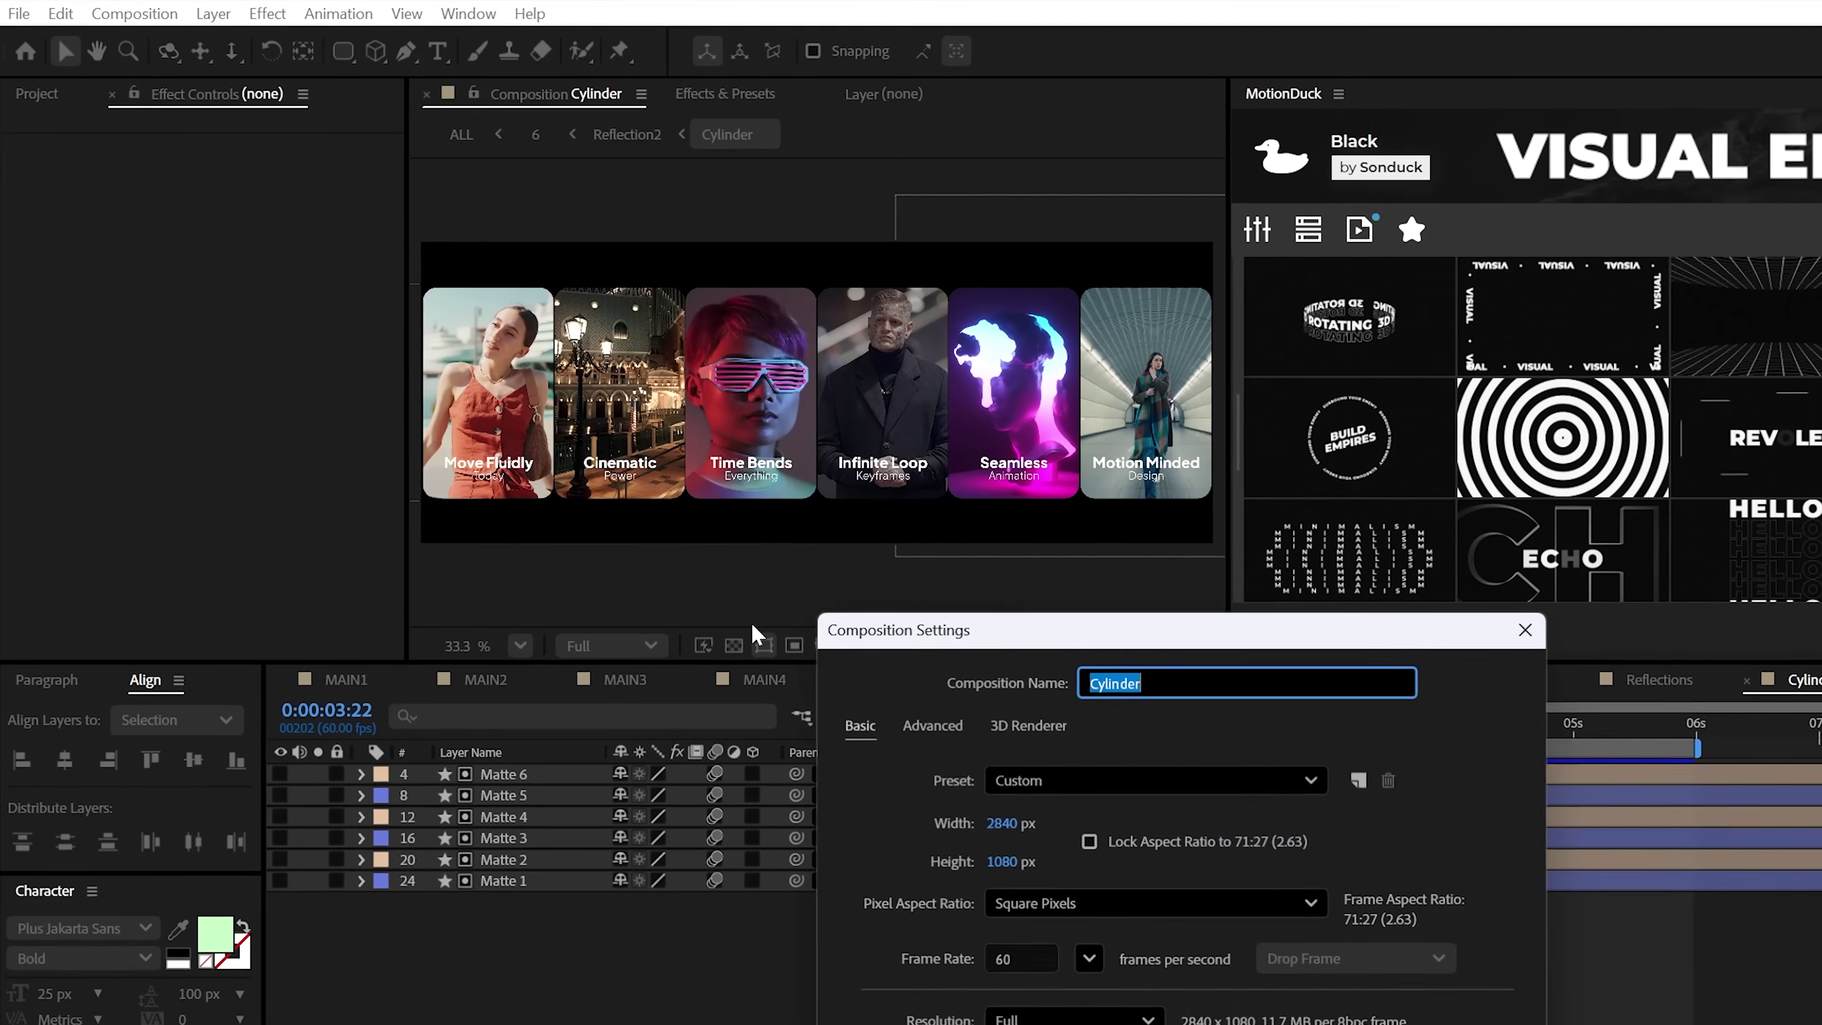
# - Check the Cylinder composition's size settings and examine how its six video cards are laid out side by side
pyautogui.moveTo(1031, 634); pyautogui.dragTo(626, 494)
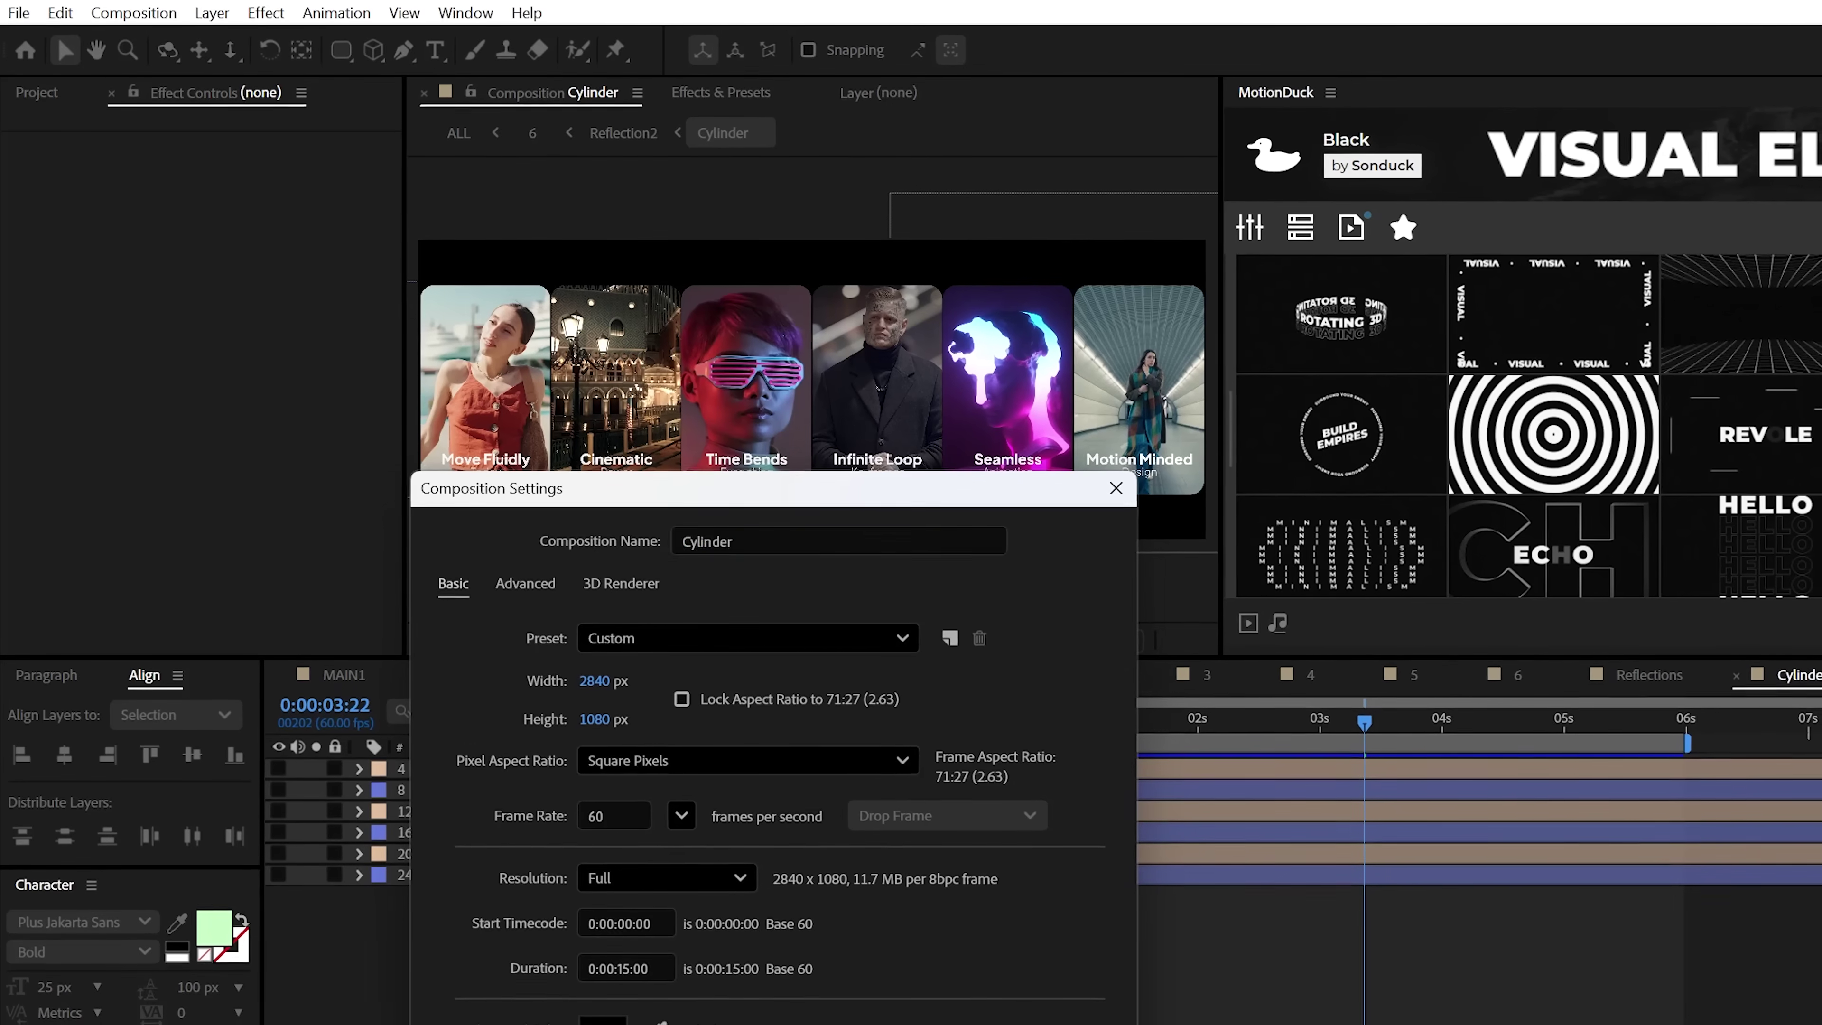
pyautogui.press('Escape')
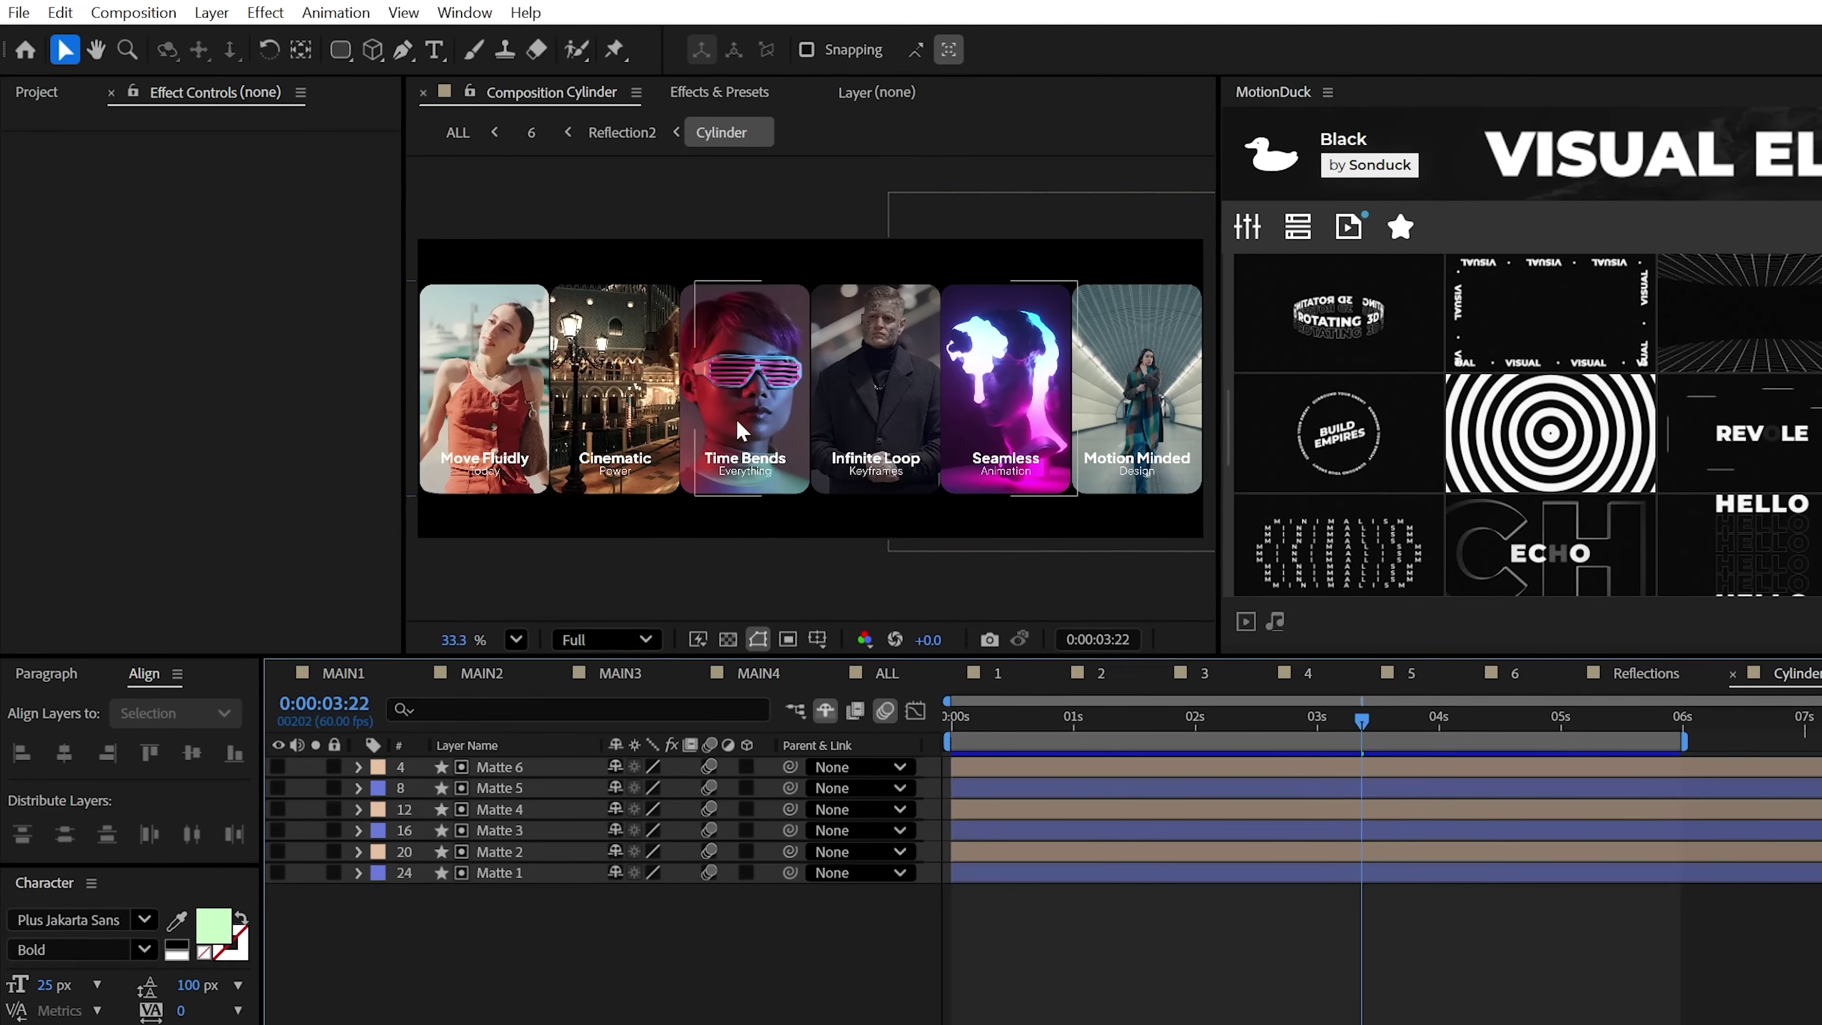
pyautogui.scroll(2, 743, 428)
pyautogui.moveTo(553, 426); pyautogui.dragTo(961, 428)
pyautogui.click(515, 636)
pyautogui.click(570, 494)
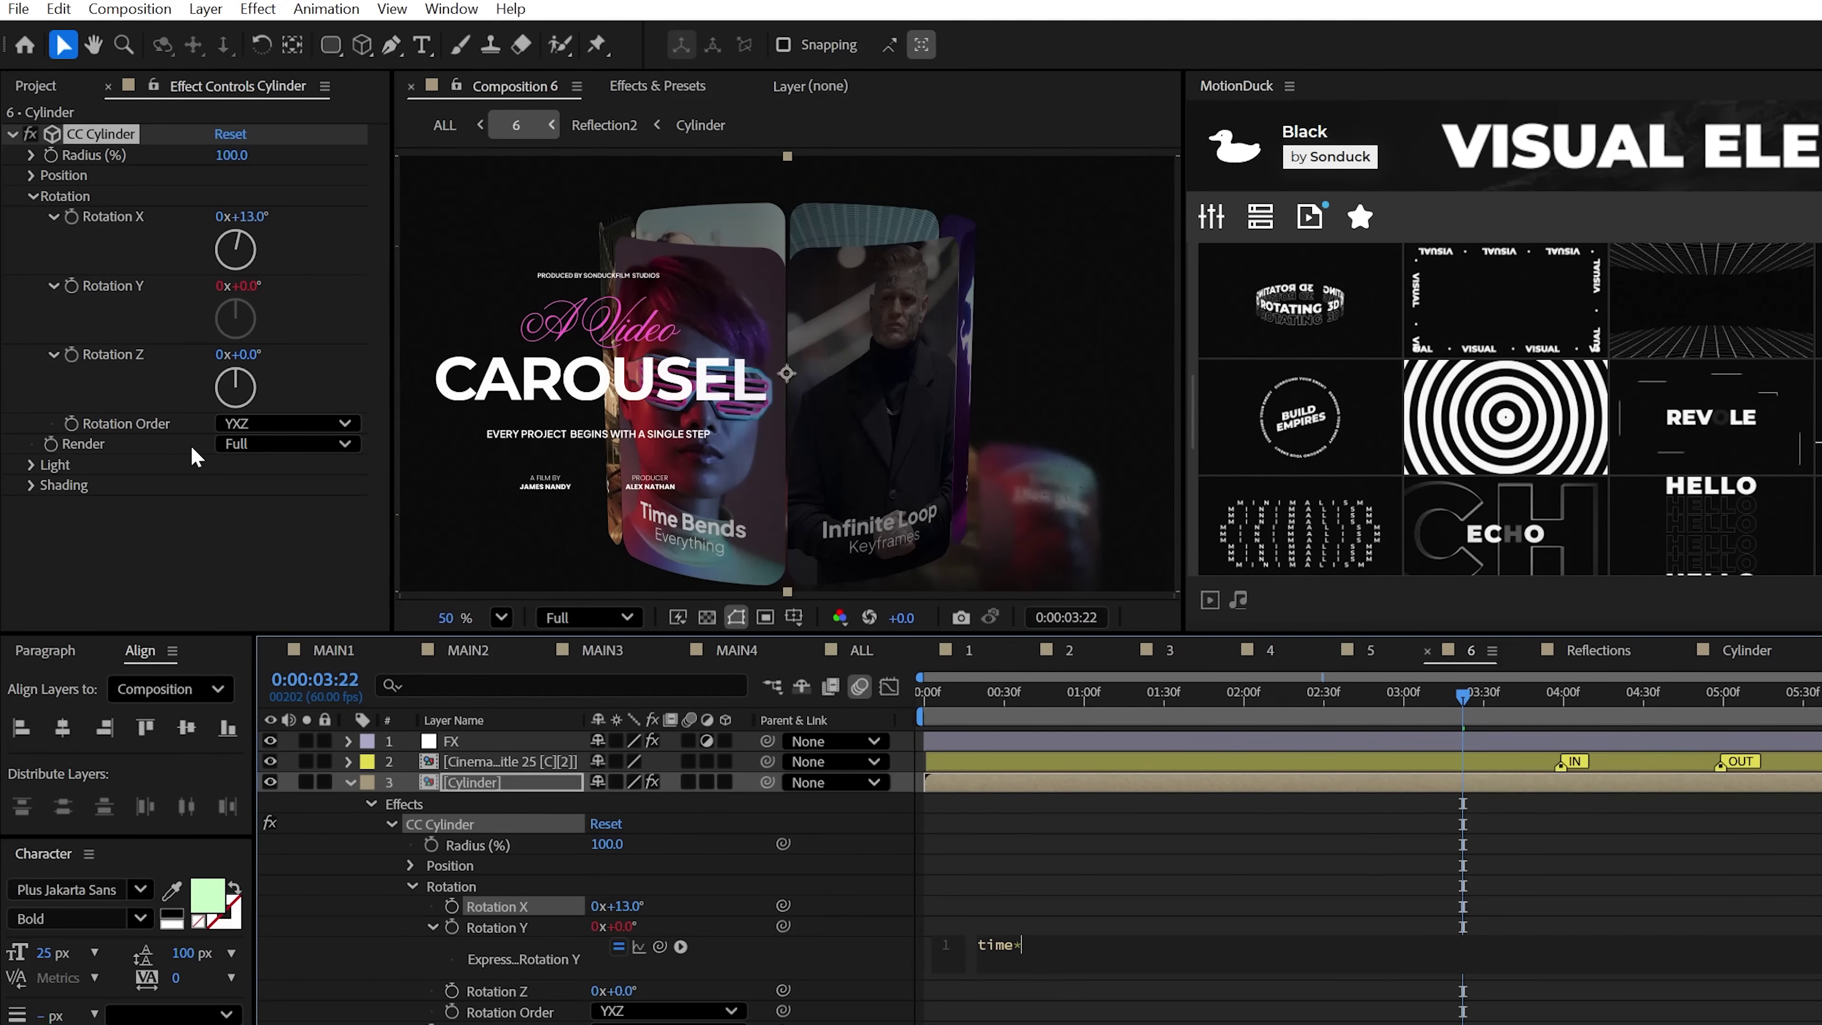
# - Complete the Cylinder layer's CC Cylinder Rotation Y expression in composition 6 as time*10
pyautogui.write('10')
pyautogui.click(526, 807)
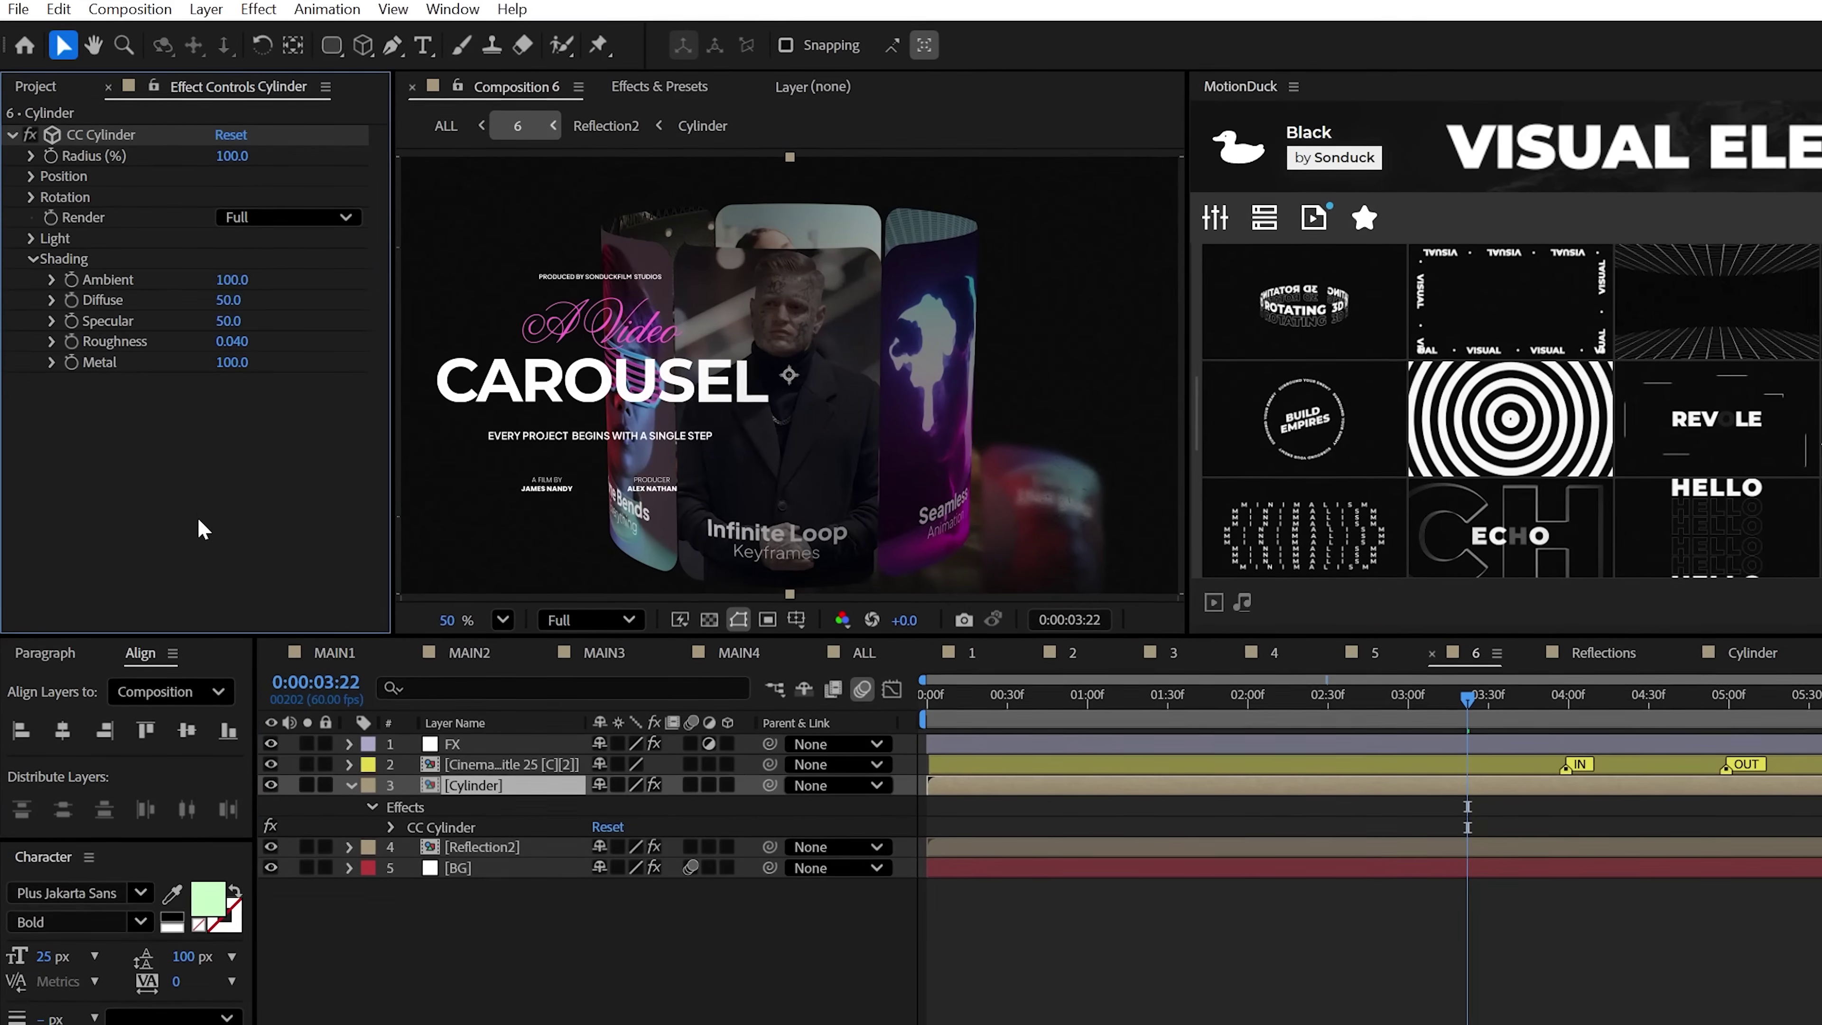